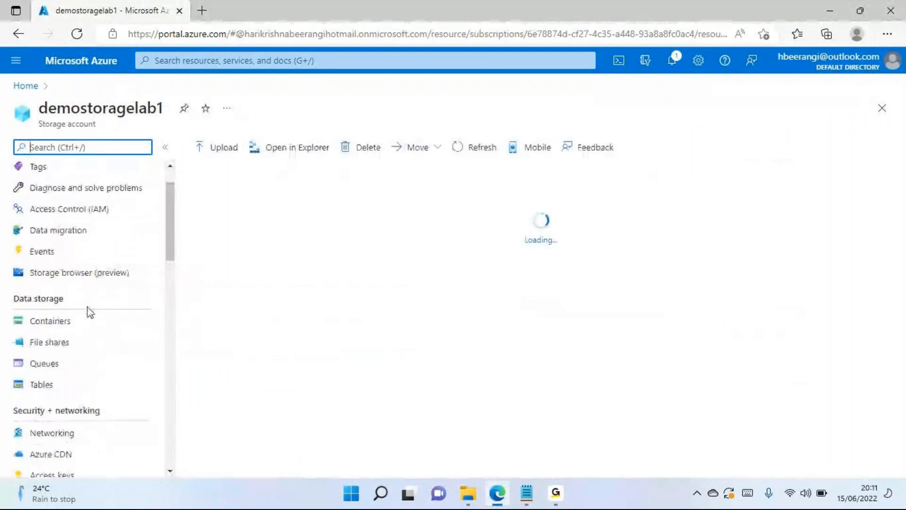
- Open the connection instructions for the hr-recruitment file share of the demostoragelab1 storage account
click(54, 248)
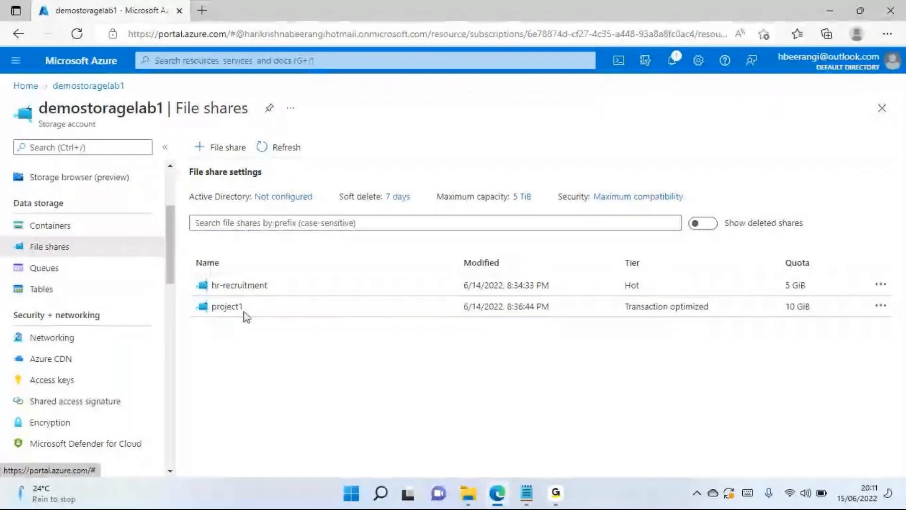
click(227, 287)
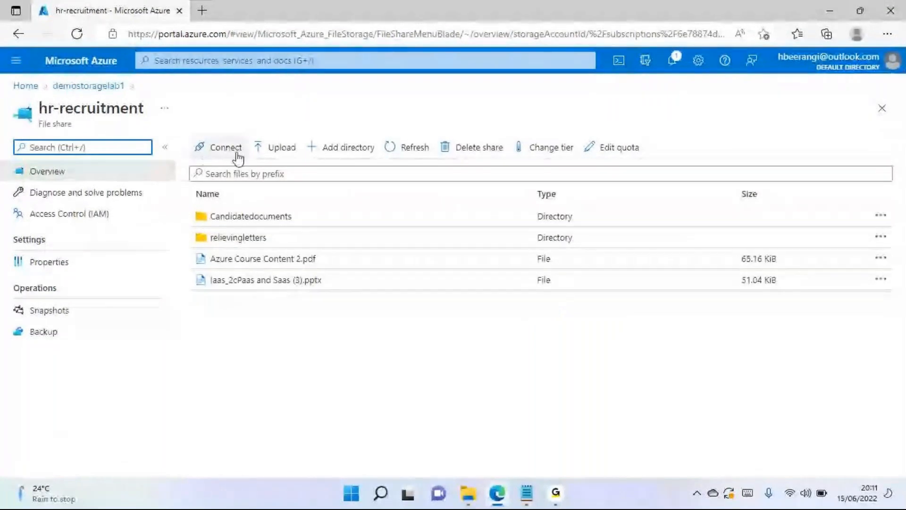
click(227, 150)
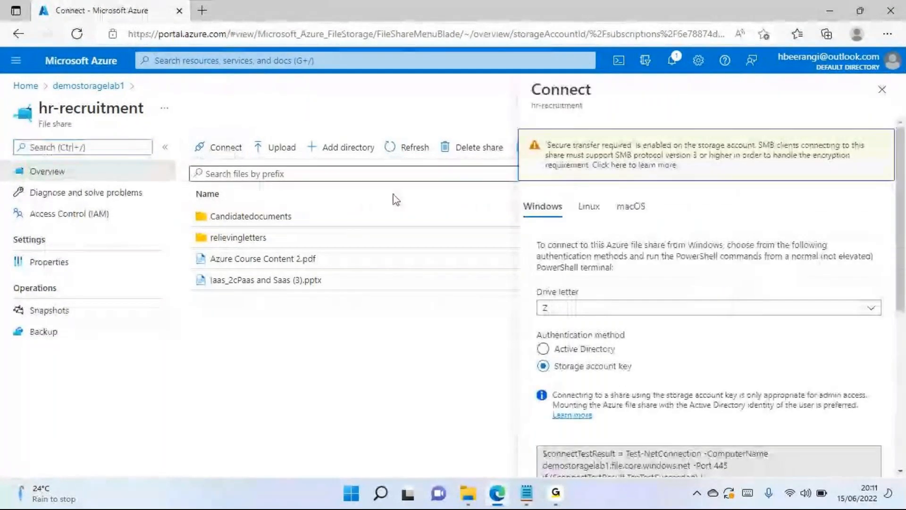
- Review the Linux and macOS mount commands for the hr-recruitment share, and return to the list of file shares
click(589, 207)
scroll(636, 390, down, 3)
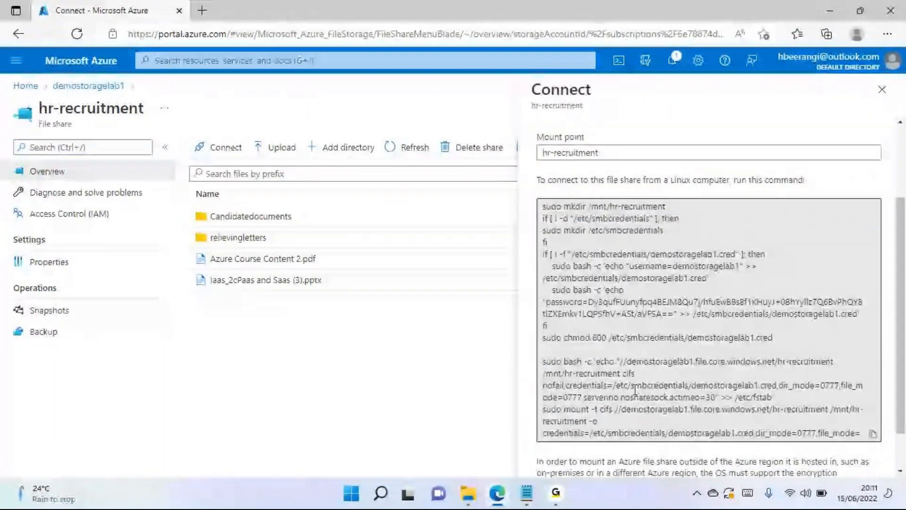
scroll(609, 392, up, 3)
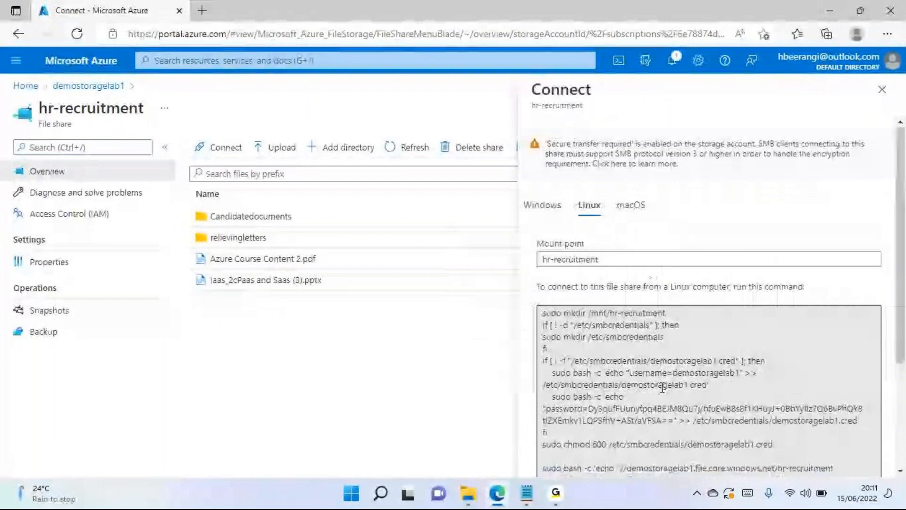
click(631, 208)
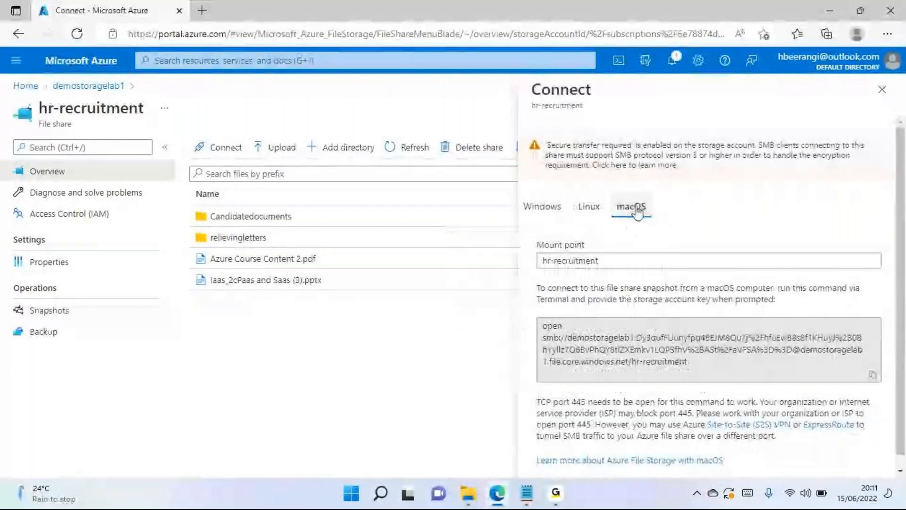
scroll(635, 264, down, 1)
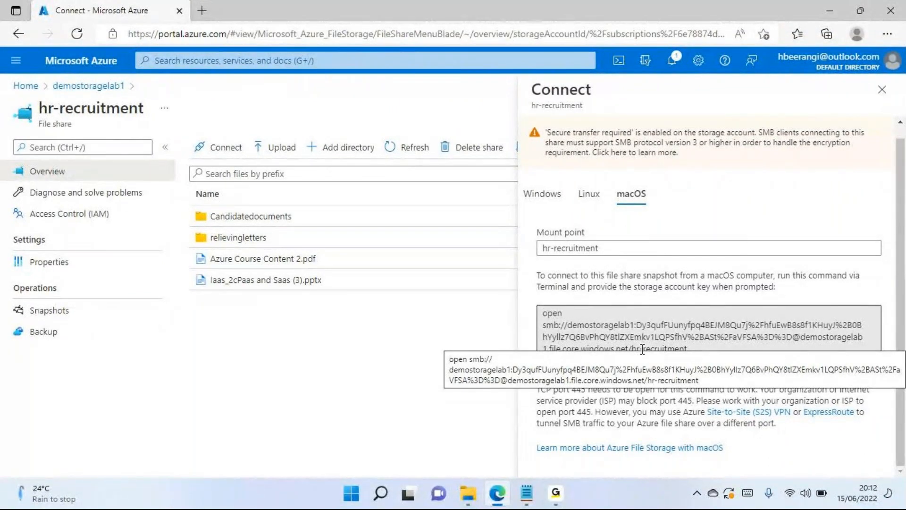
click(591, 197)
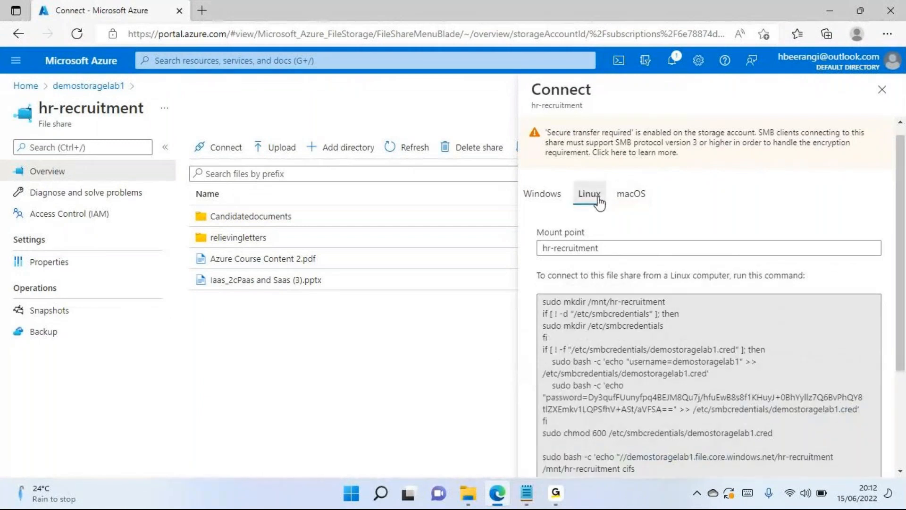
click(882, 89)
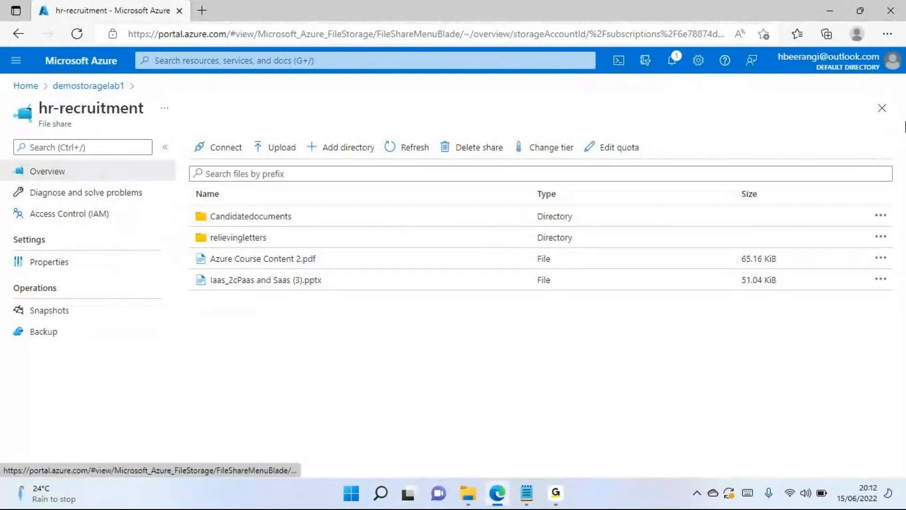
click(881, 109)
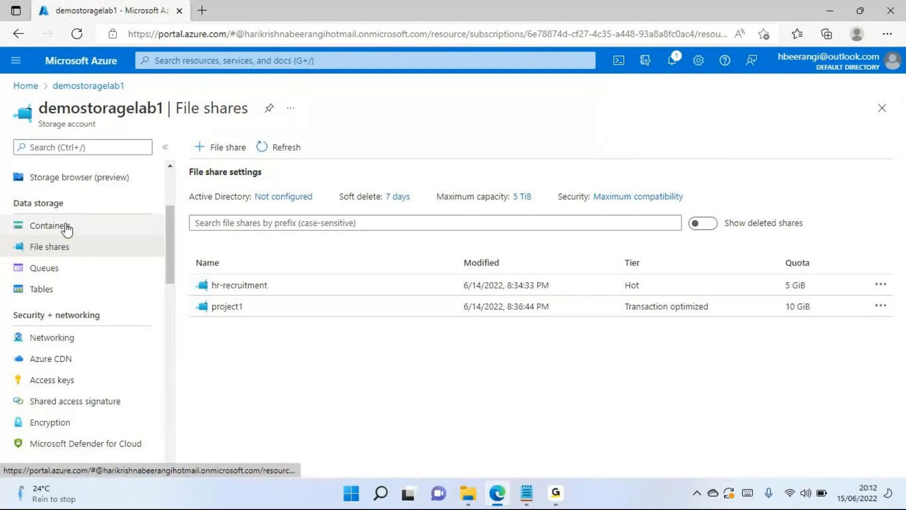
- View the storage account's queues and tables, and return to its file shares
click(44, 270)
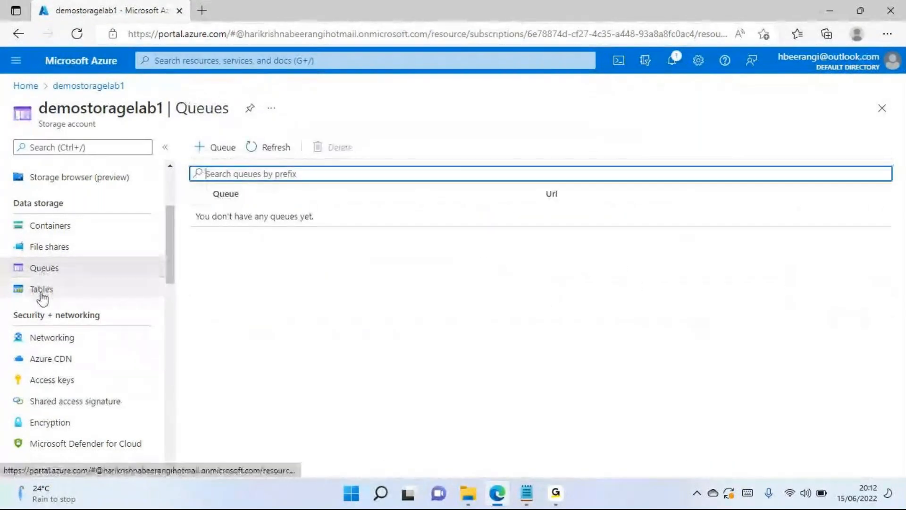
click(43, 291)
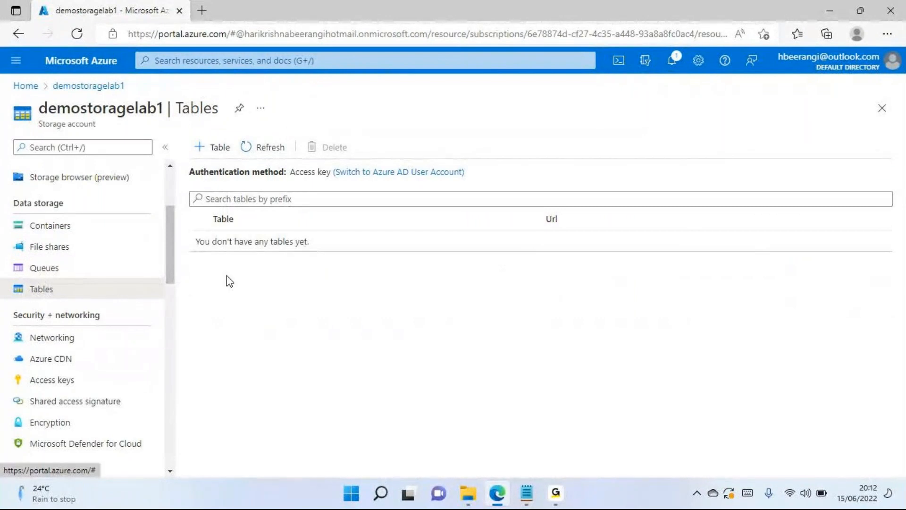
click(61, 248)
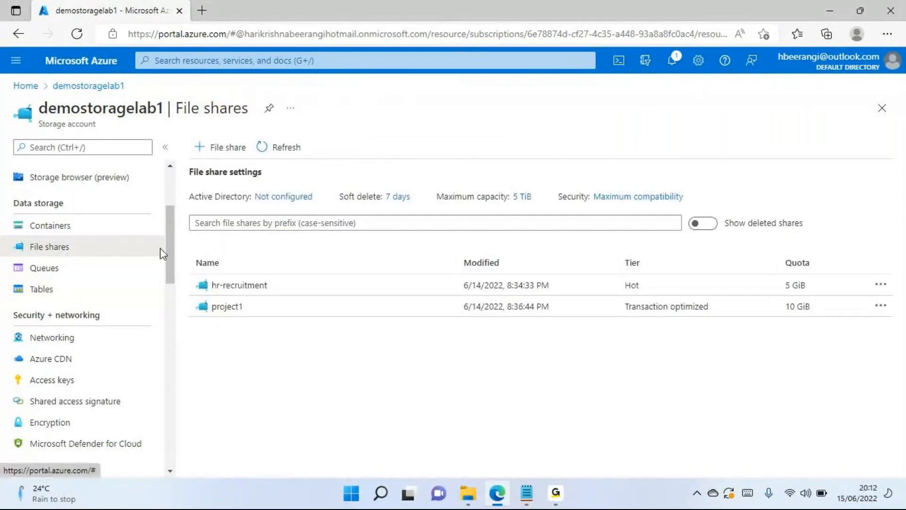
- Create a queue named message1 in the demostoragelab1 storage account
click(50, 273)
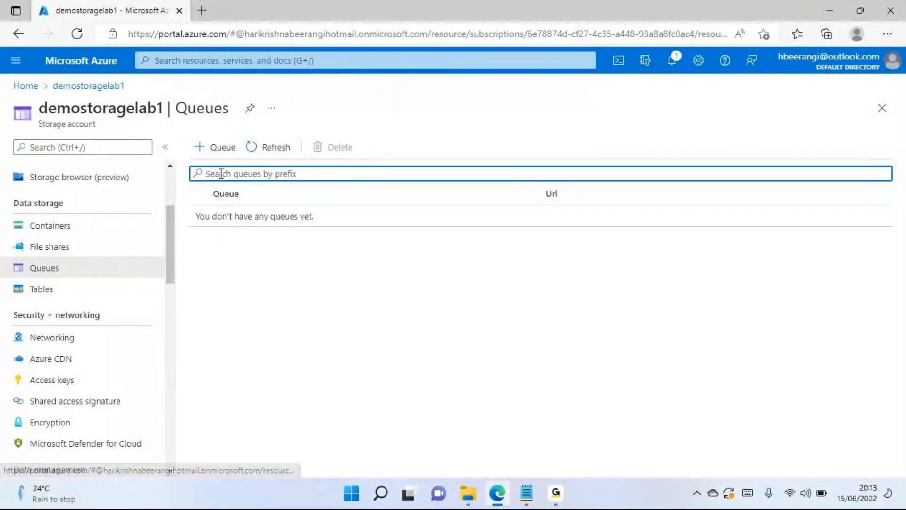
click(221, 147)
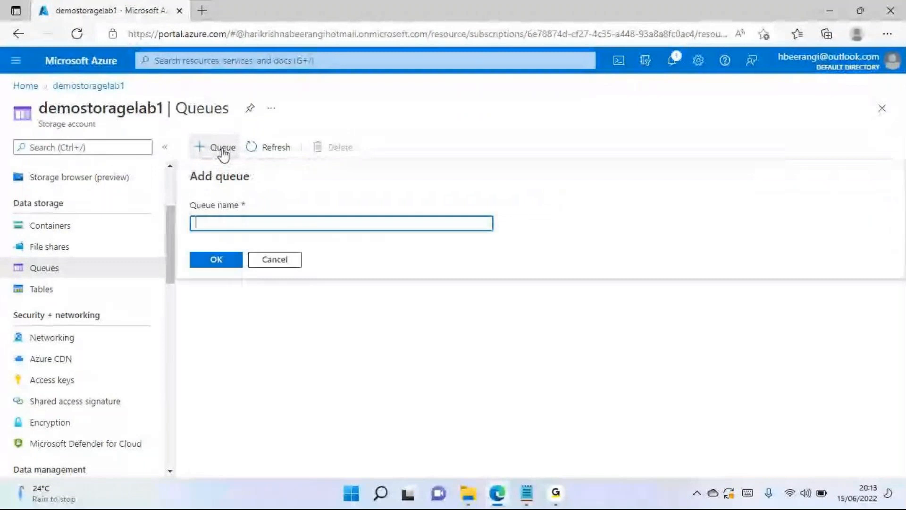
click(270, 261)
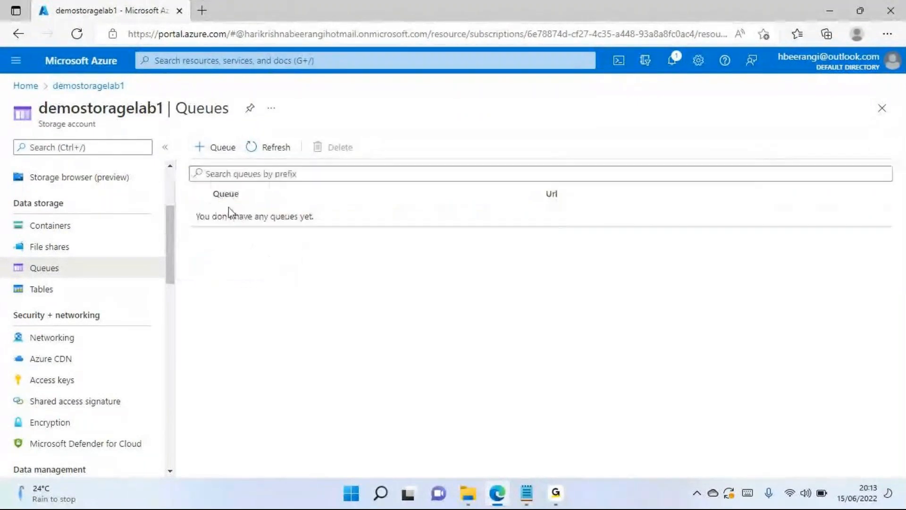
click(221, 150)
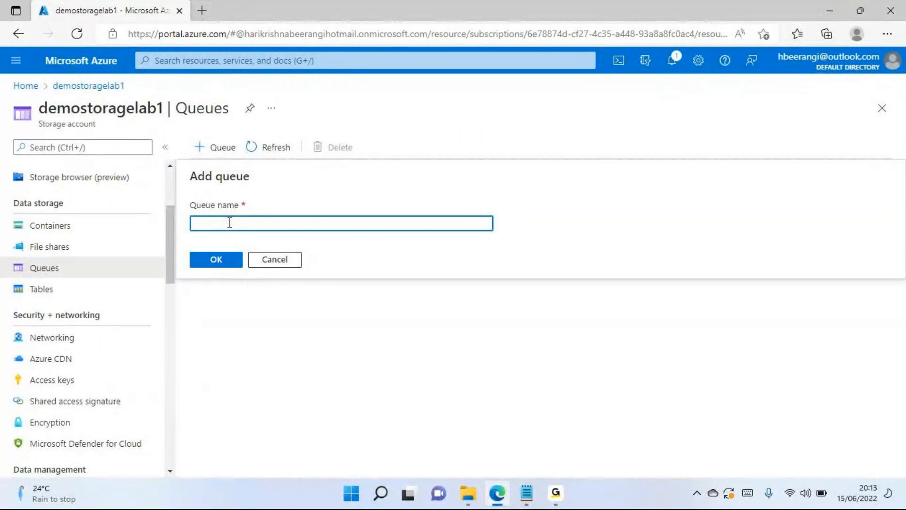
text(Message1)
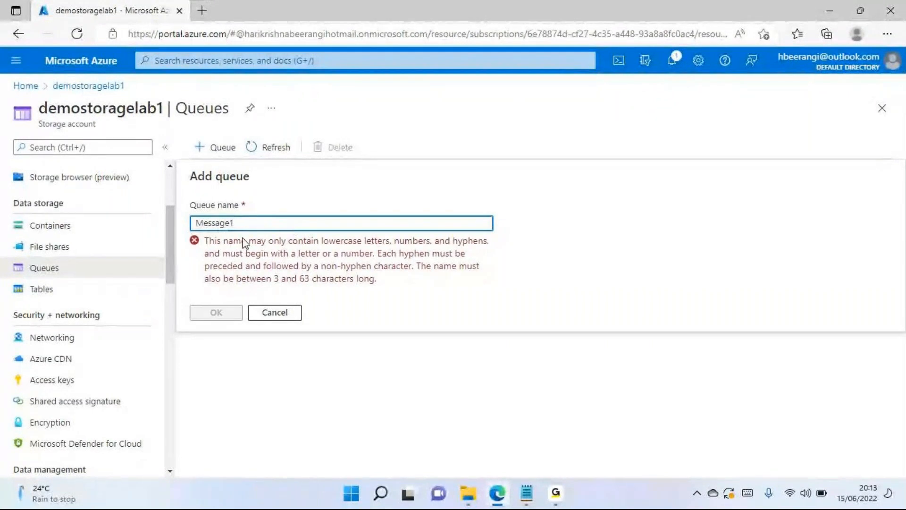
key(BackSpace)
text(m)
click(216, 261)
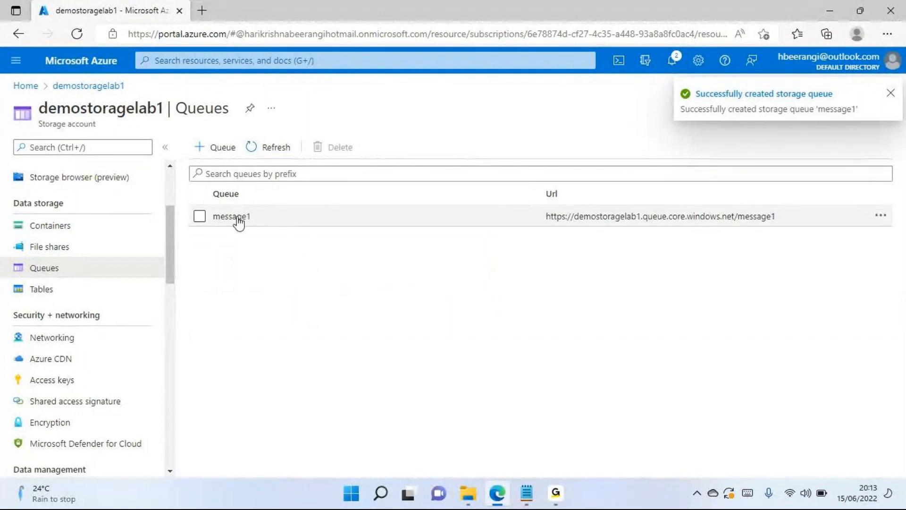
- Examine the parts of the message1 queue's URL, including the service domain and the queue name
drag(549, 215, 790, 212)
click(787, 207)
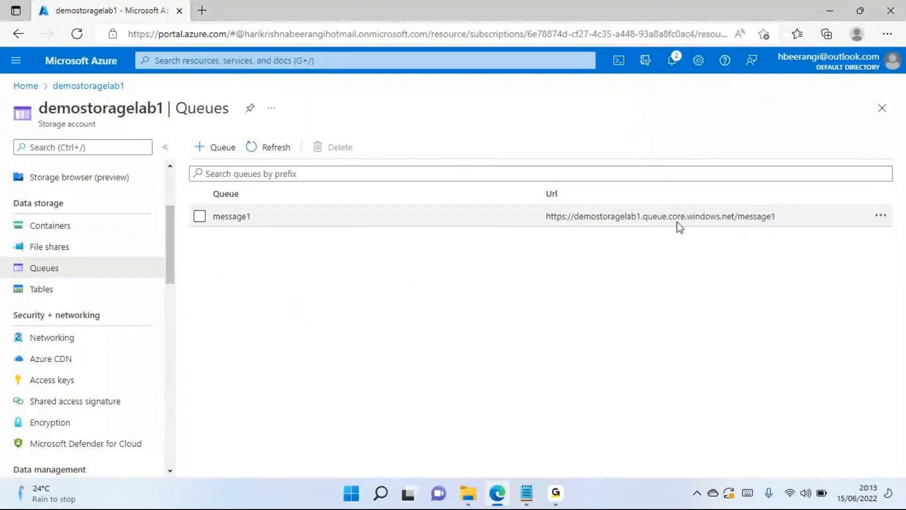
drag(643, 218, 733, 217)
drag(641, 216, 639, 216)
drag(739, 217, 780, 218)
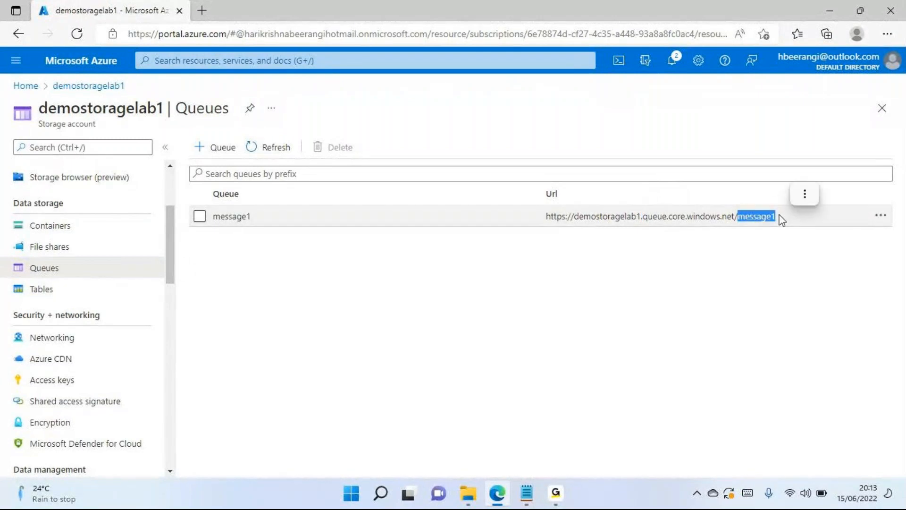
- Draft a message for the message1 queue with the text "Login Successful" and try an expiry of 10 days
click(244, 220)
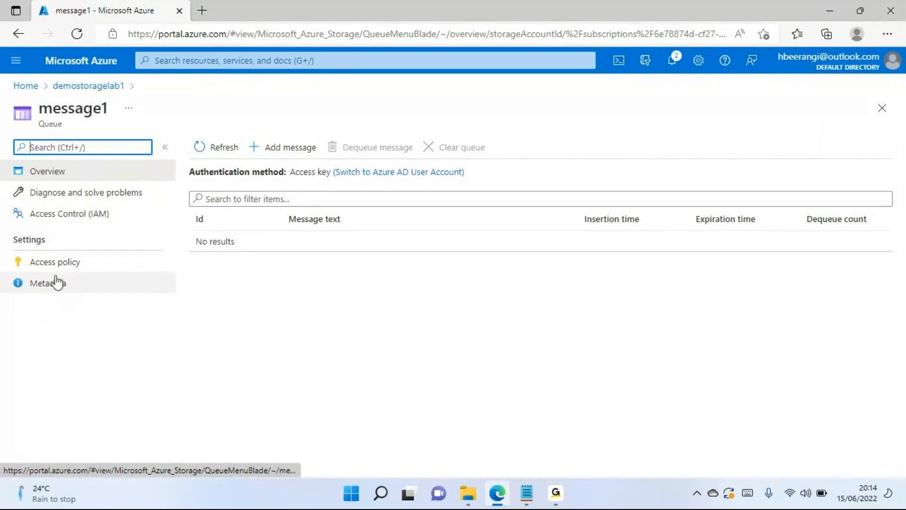
click(298, 158)
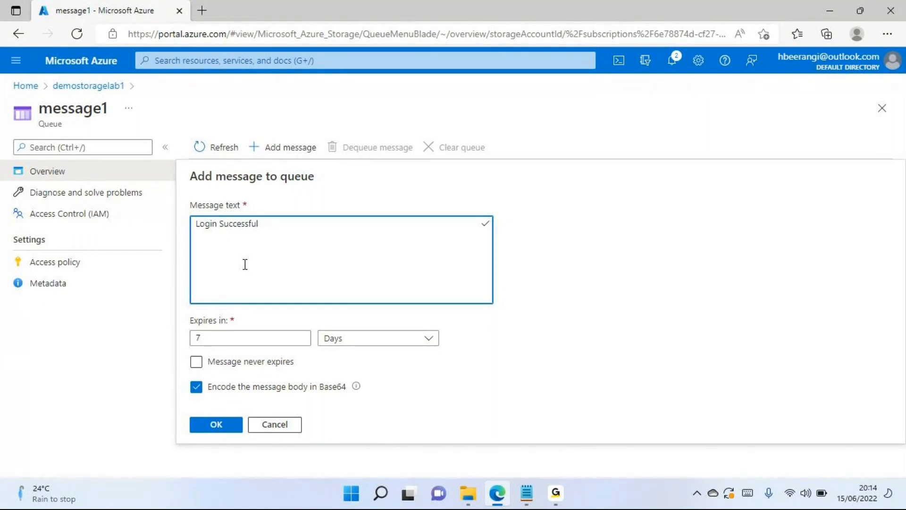
click(272, 335)
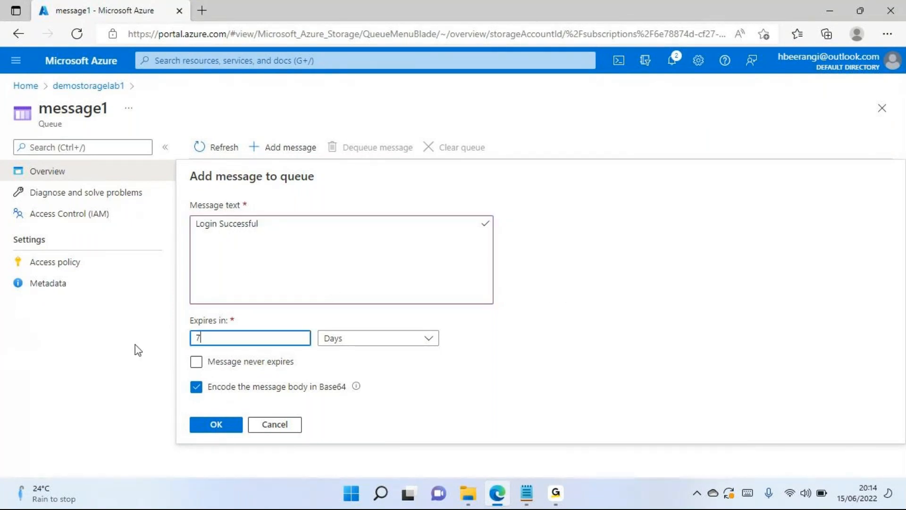
key(BackSpace)
text(10)
key(shift+Tab)
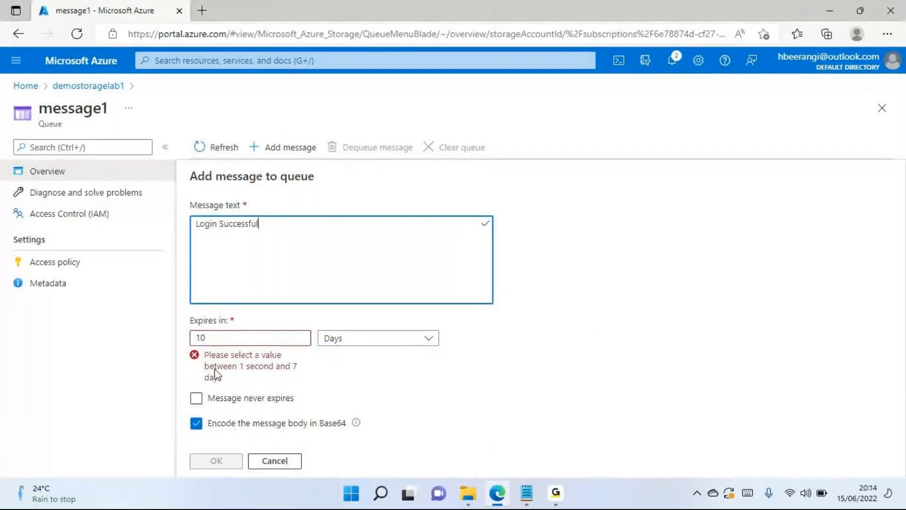
click(336, 347)
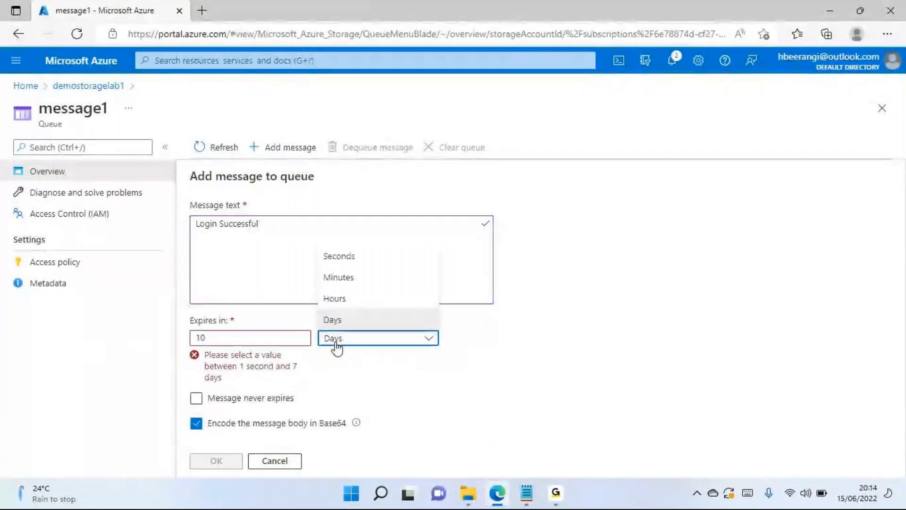
click(573, 344)
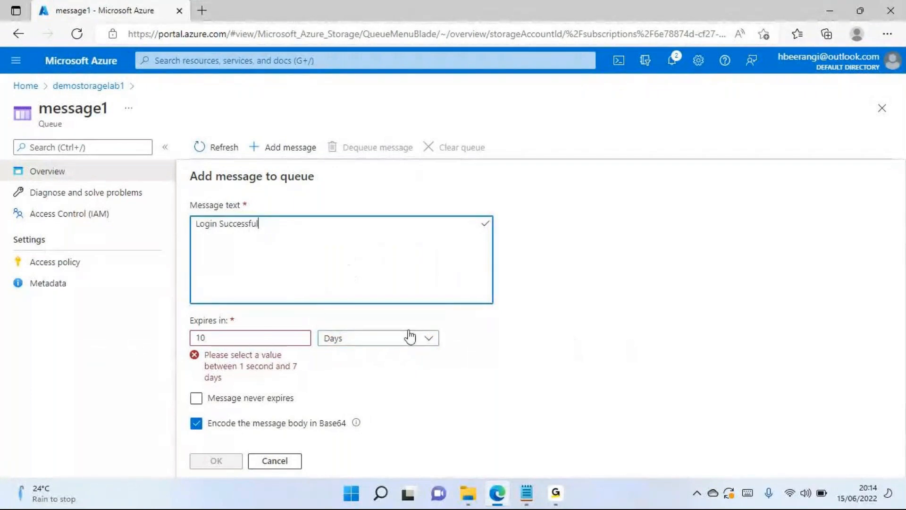
- Set the drafted "Login Successful" message to never expire, and close the message1 queue without adding it
drag(282, 234, 204, 224)
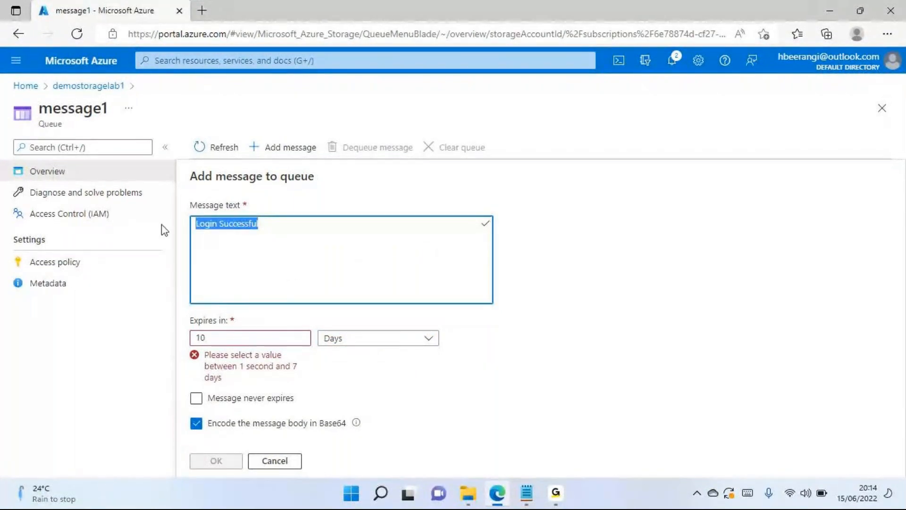
click(199, 399)
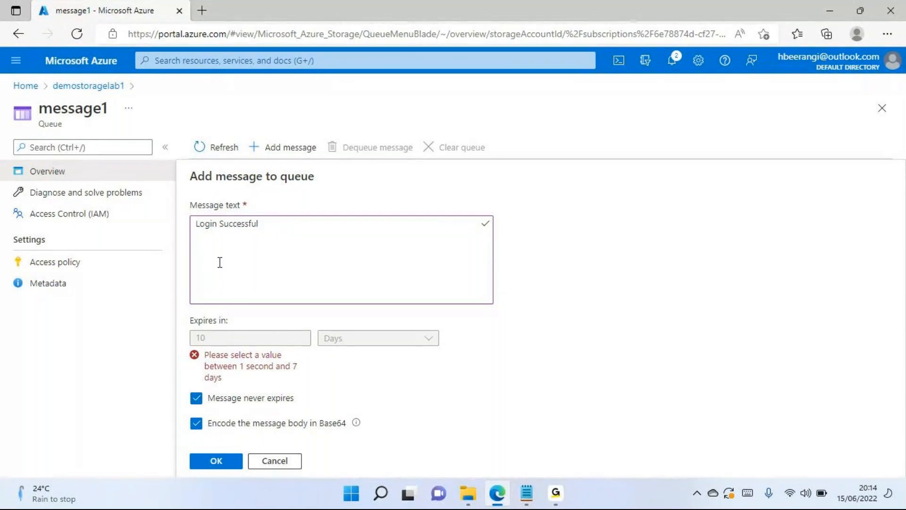
drag(277, 231, 164, 222)
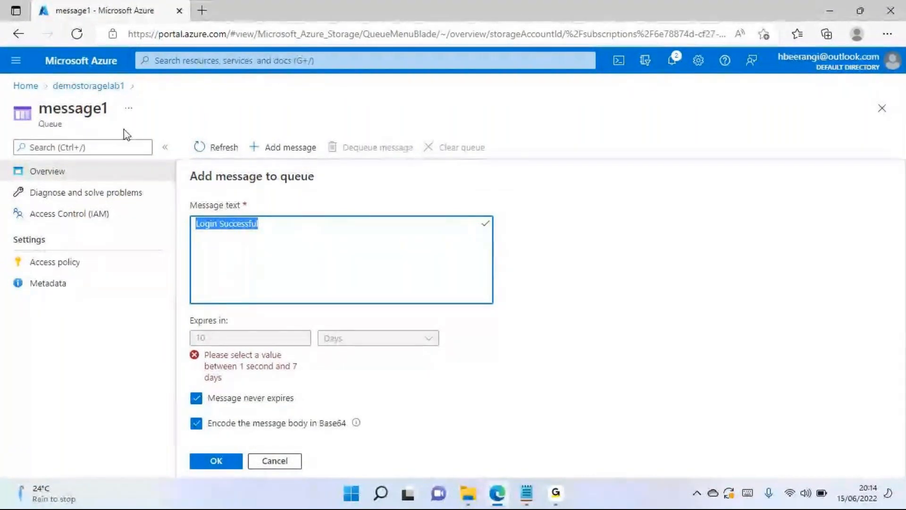
click(883, 111)
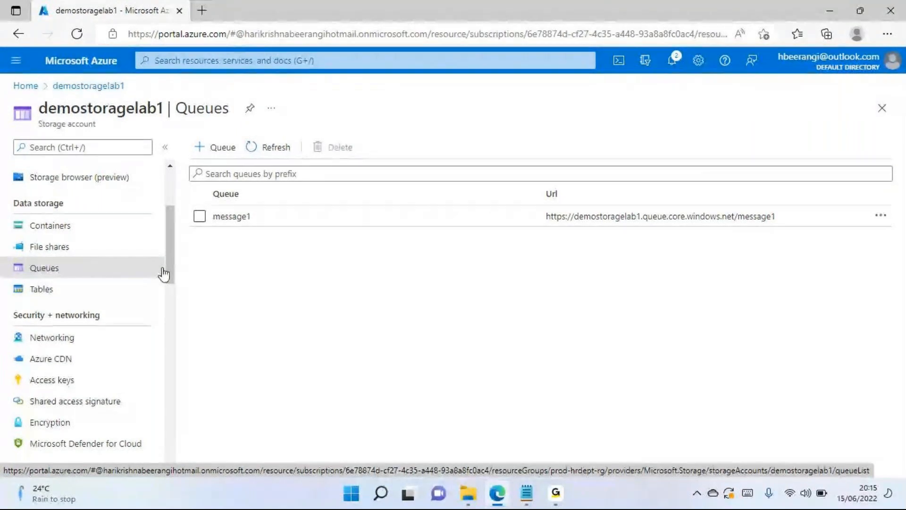
- Add a table named Employeedetails to the demostoragelab1 storage account
click(39, 292)
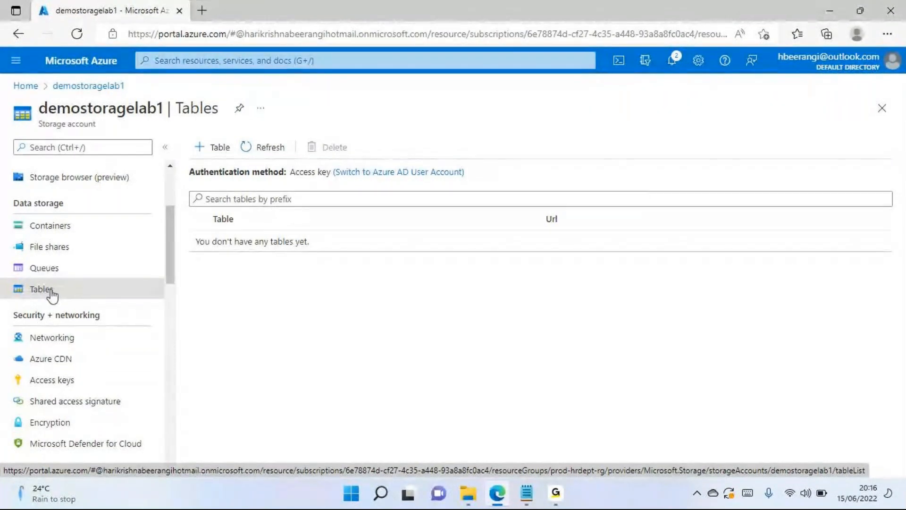
click(218, 148)
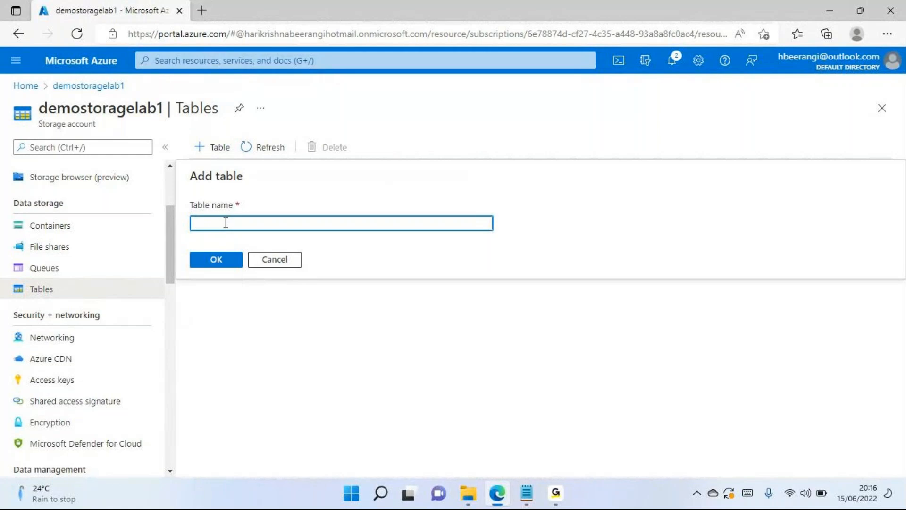
text(table1)
drag(220, 223, 3, 288)
text(Emplo)
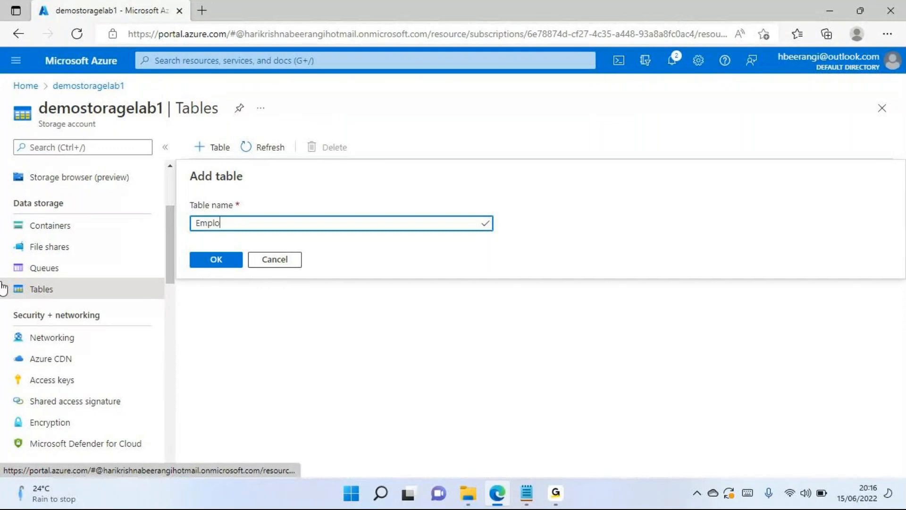
text(yeedetails)
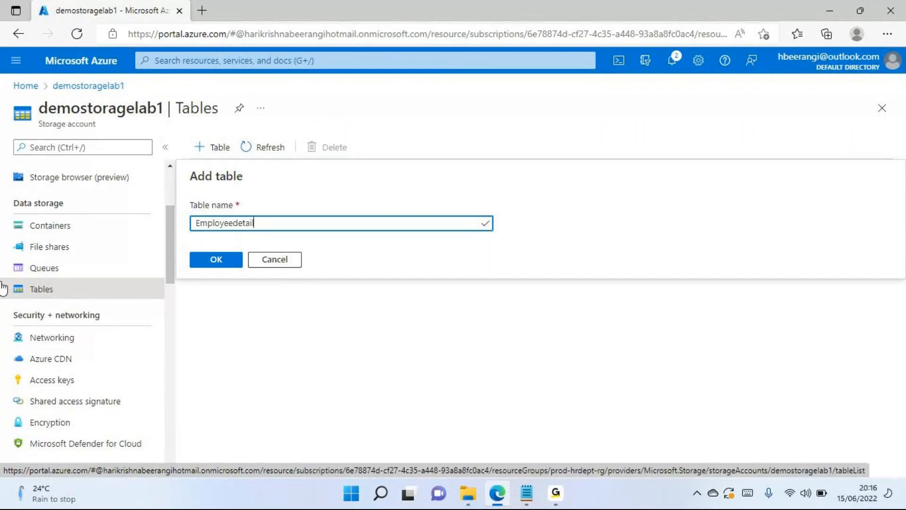
click(225, 265)
- Try to open the Employeedetails table from the table list
click(572, 242)
click(264, 248)
click(263, 247)
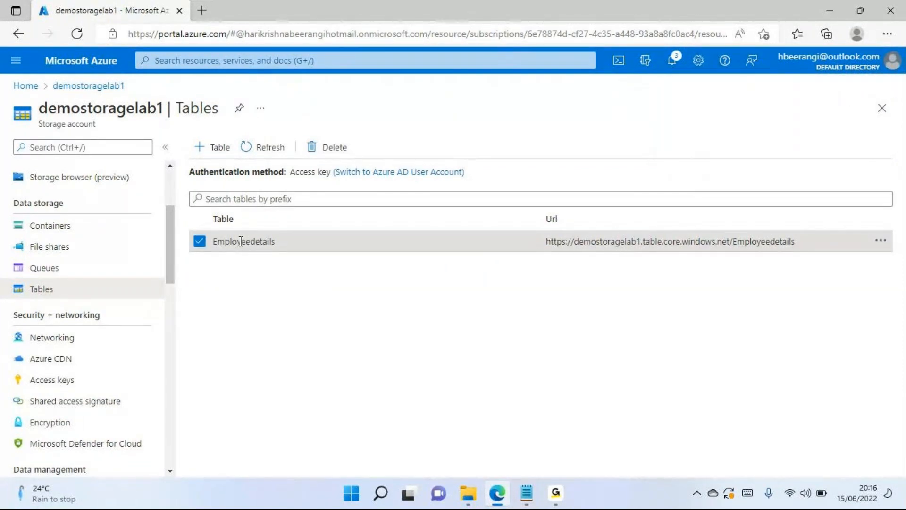
double_click(243, 241)
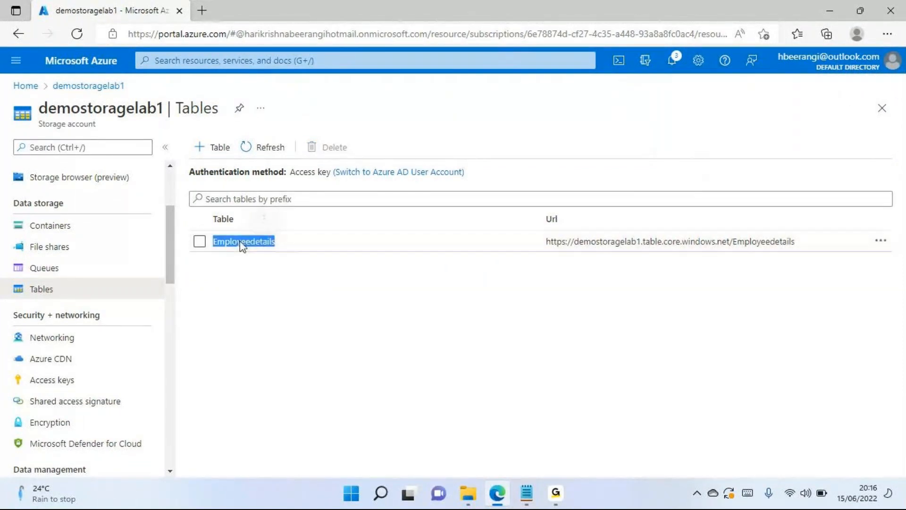
click(203, 244)
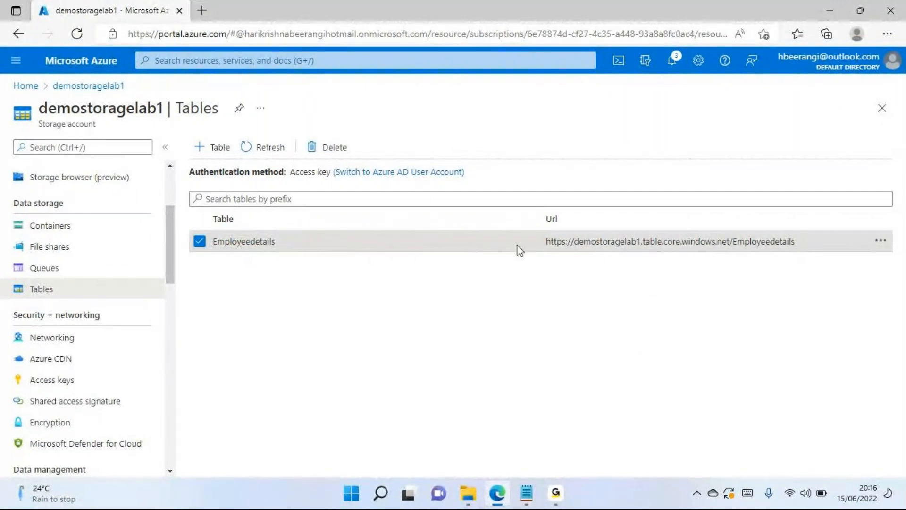
- Check the actions available for the Employeedetails table, including its access policy, and try opening the table again
click(881, 242)
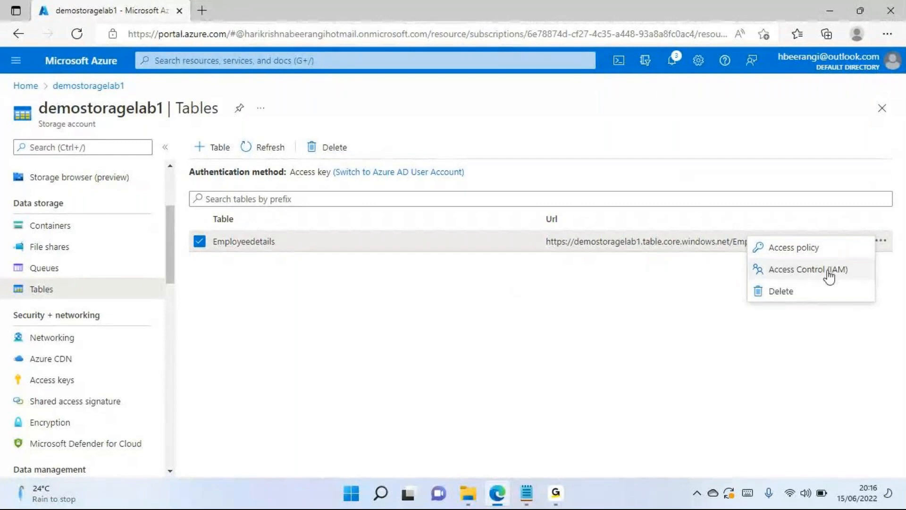
click(810, 250)
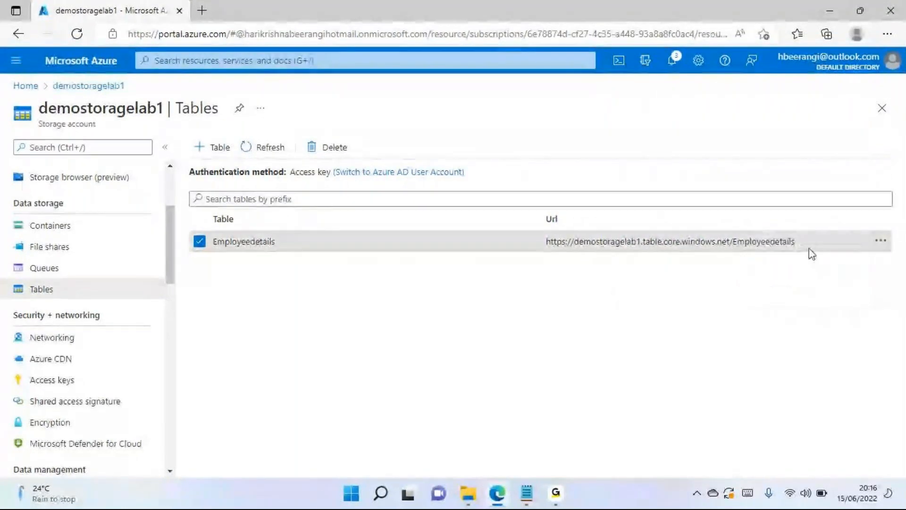
click(881, 242)
click(548, 290)
click(567, 246)
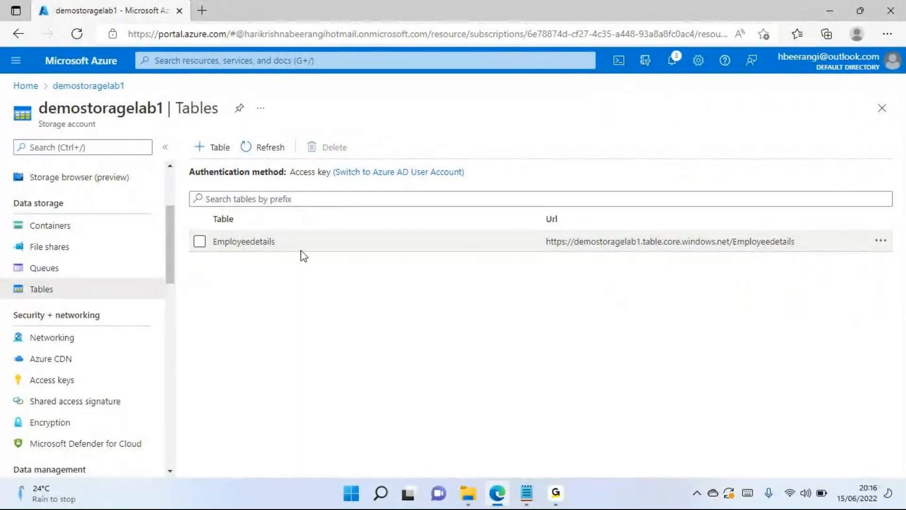
double_click(237, 243)
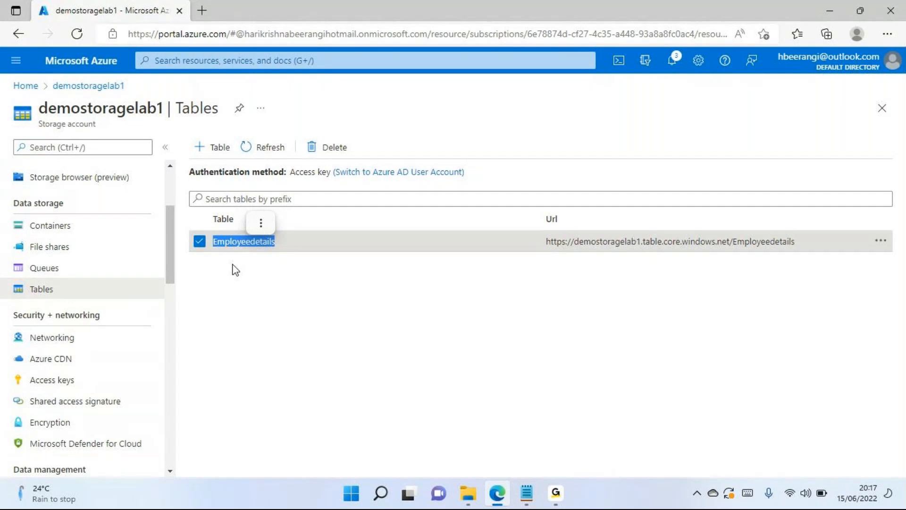
click(199, 242)
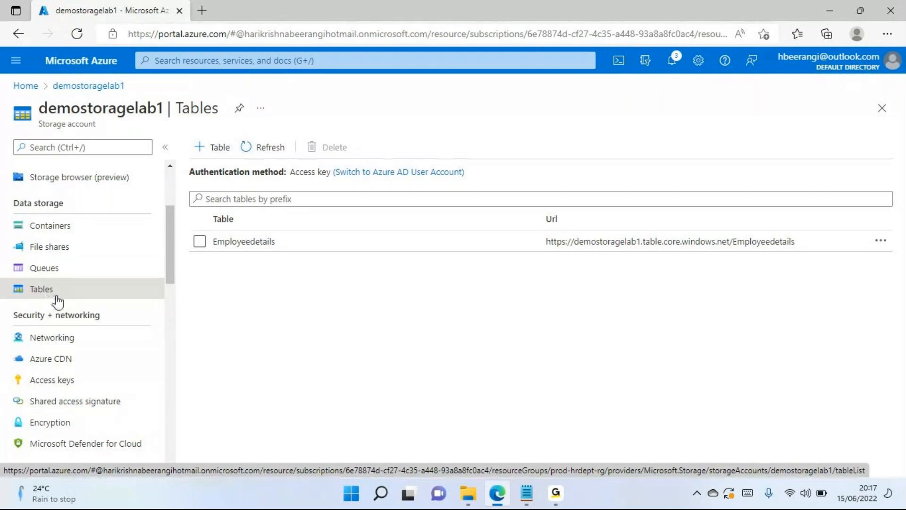
click(268, 247)
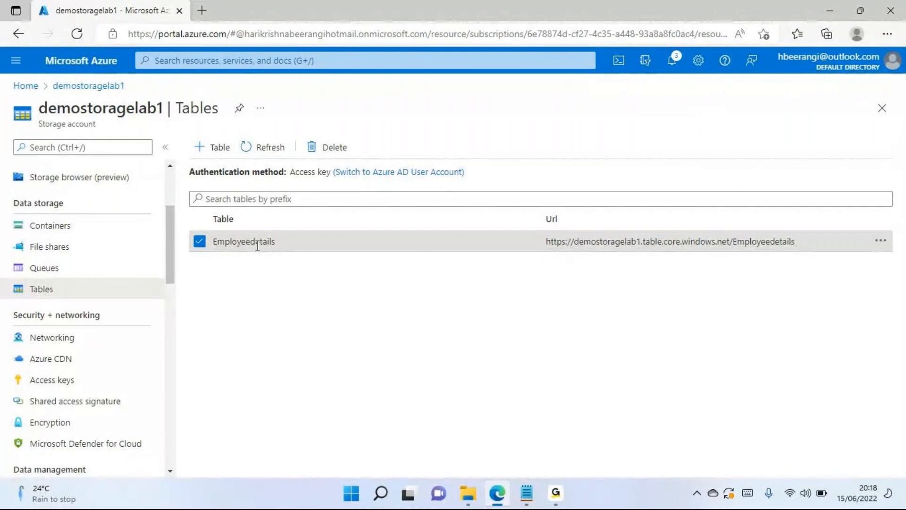
- Review the storage account's activity log, including the operation name, status, time and initiator columns
scroll(75, 271, up, 3)
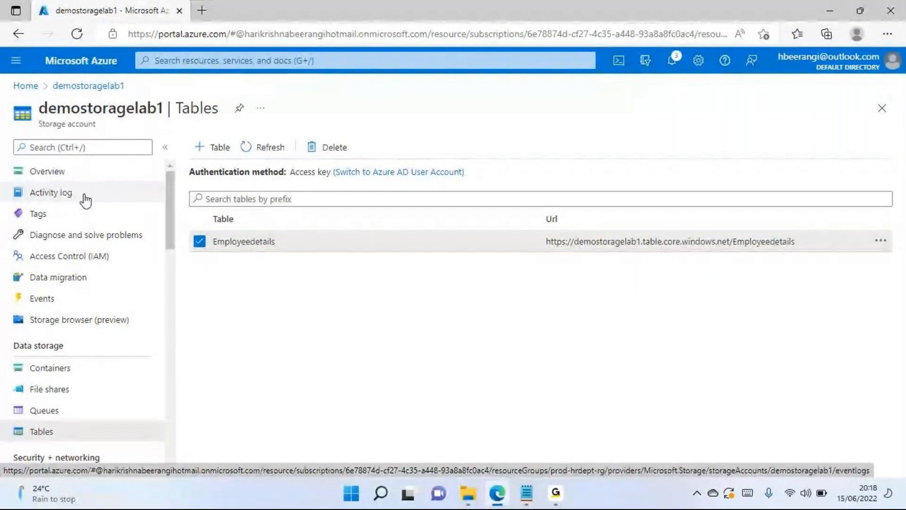
scroll(86, 201, down, 2)
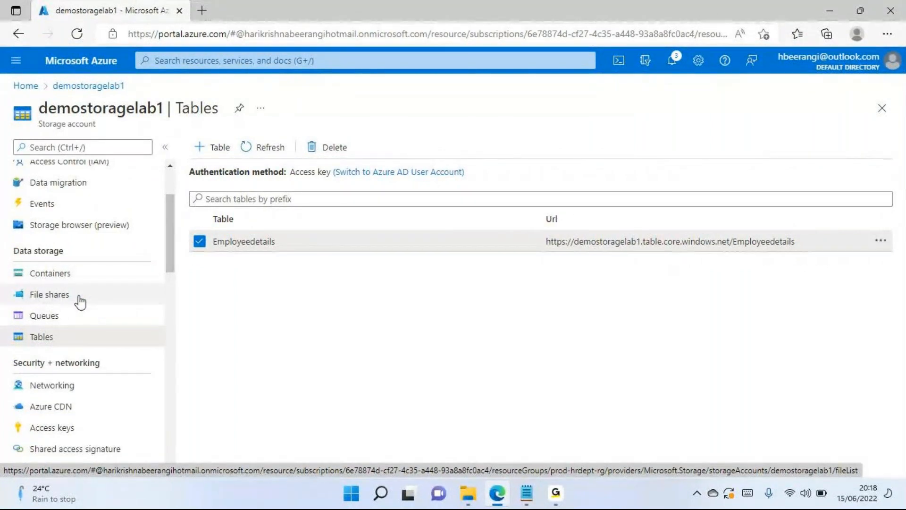
scroll(80, 302, up, 2)
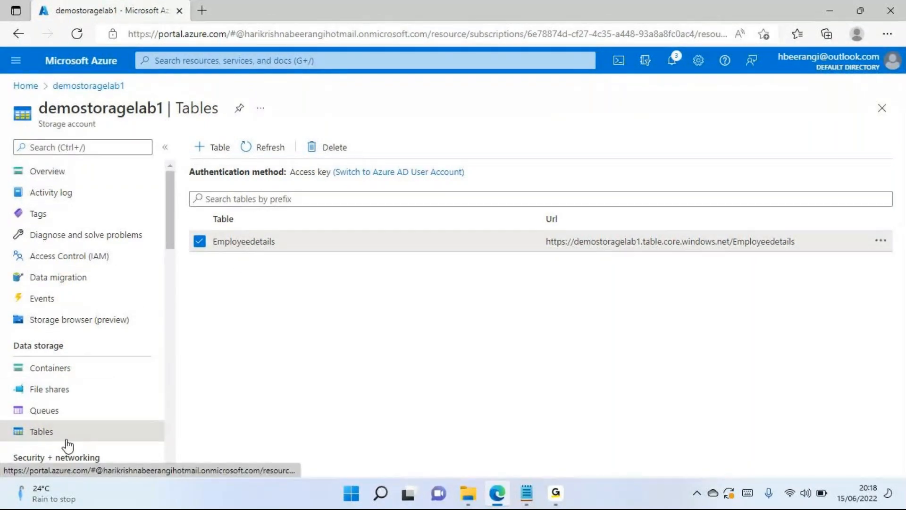
click(50, 195)
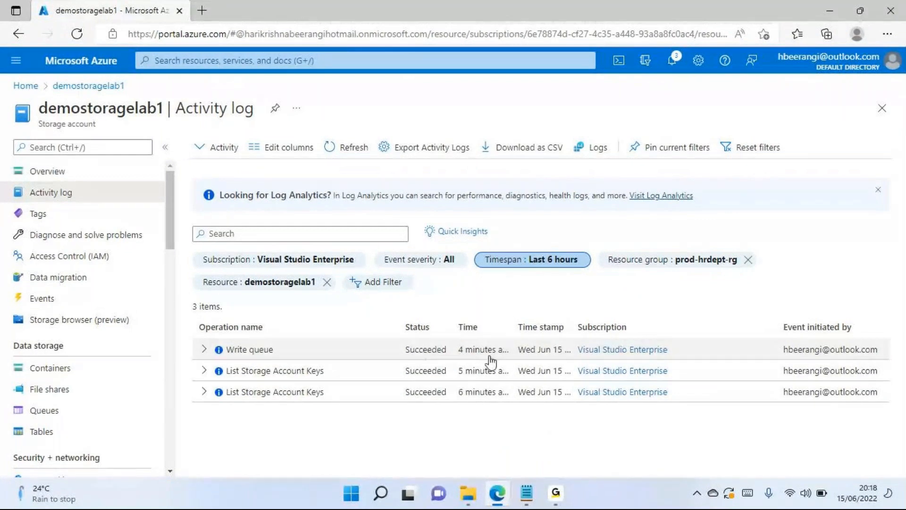
drag(233, 327, 836, 308)
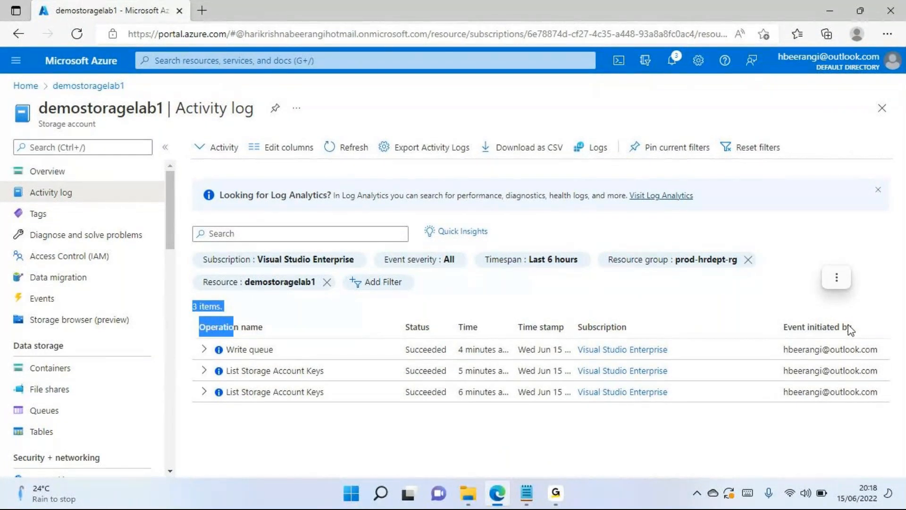
click(430, 391)
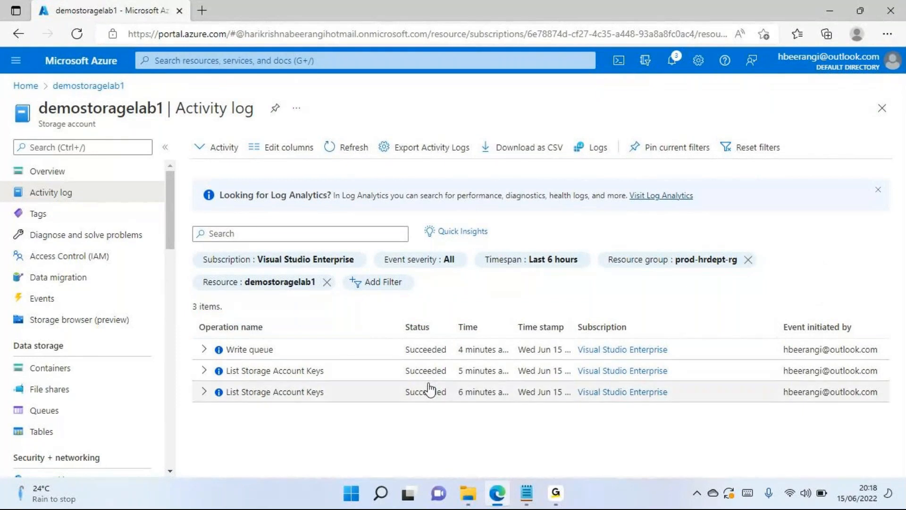
- Return to the storage account's tables and look over the available data management and monitoring options, including diagnostic settings
click(41, 431)
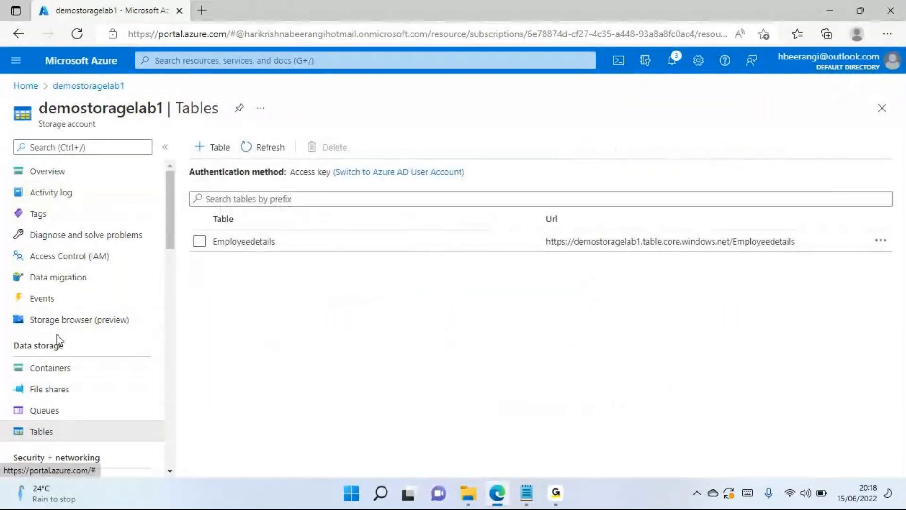
scroll(56, 335, down, 4)
scroll(58, 339, down, 8)
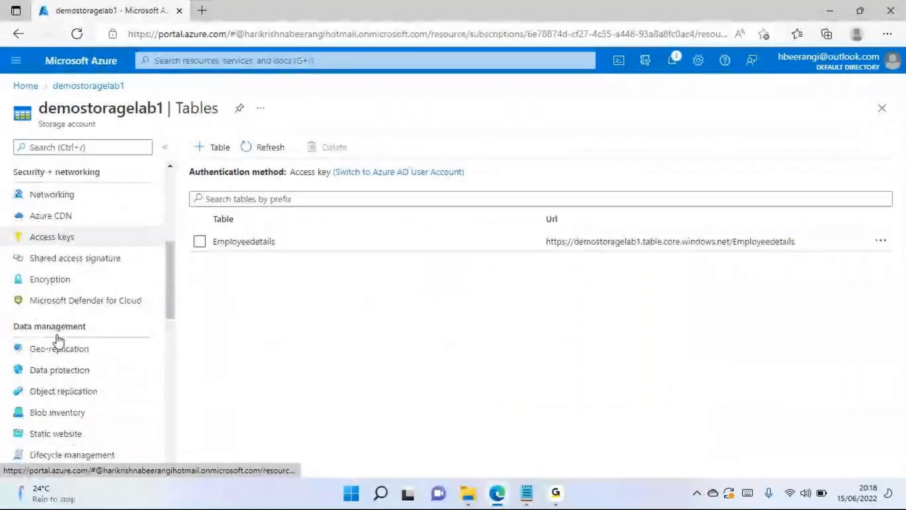
scroll(58, 341, down, 2)
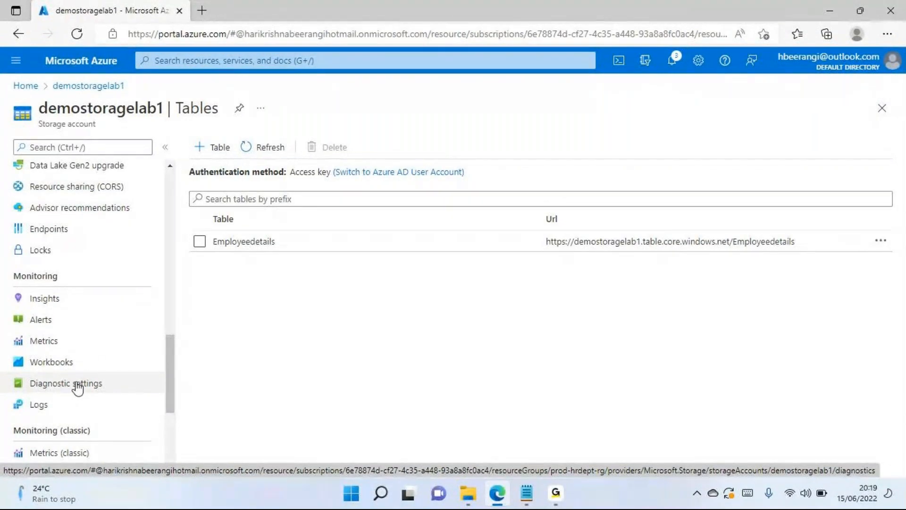
scroll(80, 378, up, 10)
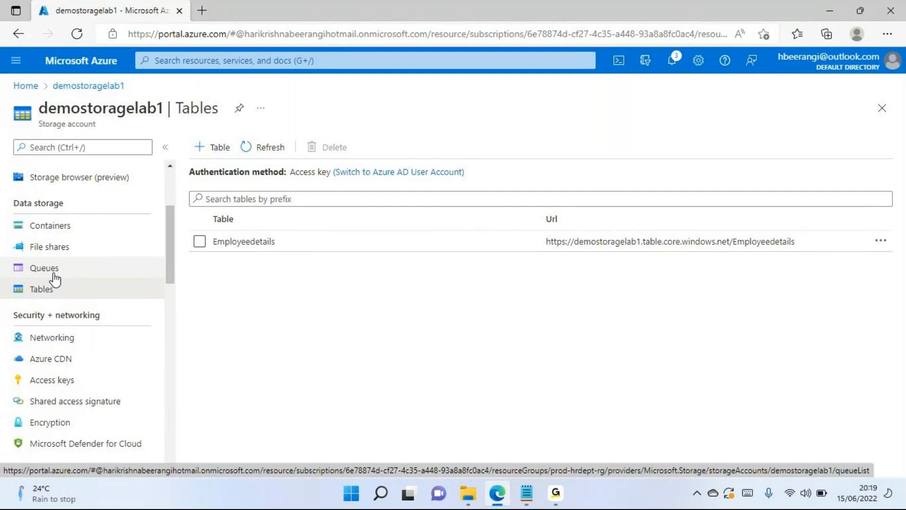
- Examine the parts of the Employeedetails table's URL, including the storage account name, service domain and table name
click(266, 243)
click(638, 243)
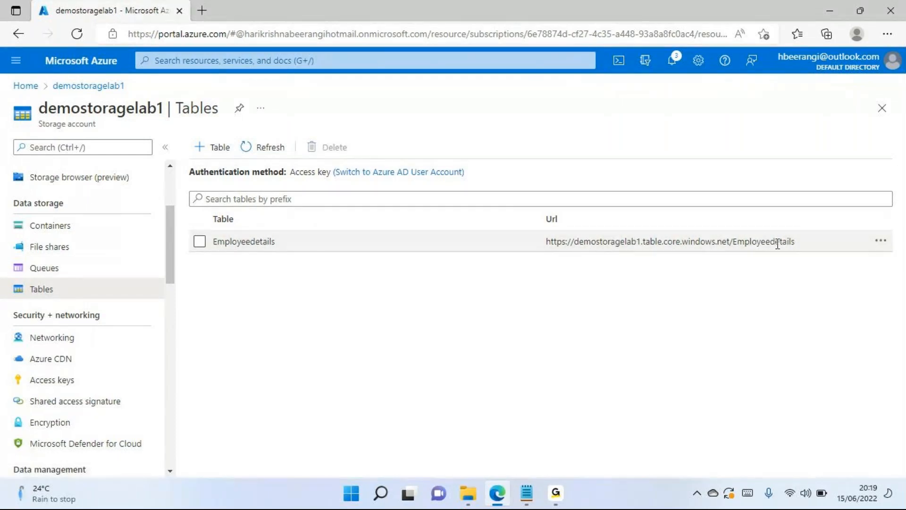
drag(788, 241, 506, 249)
click(578, 350)
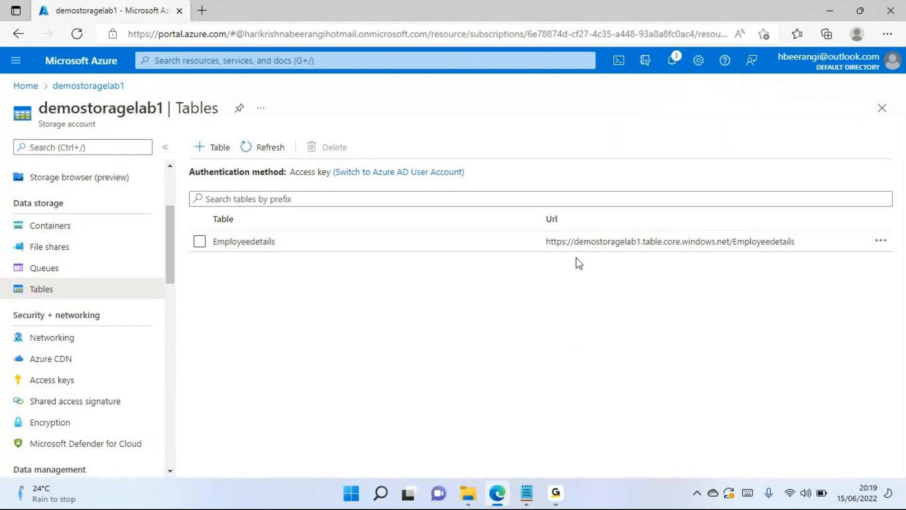
double_click(578, 241)
click(768, 241)
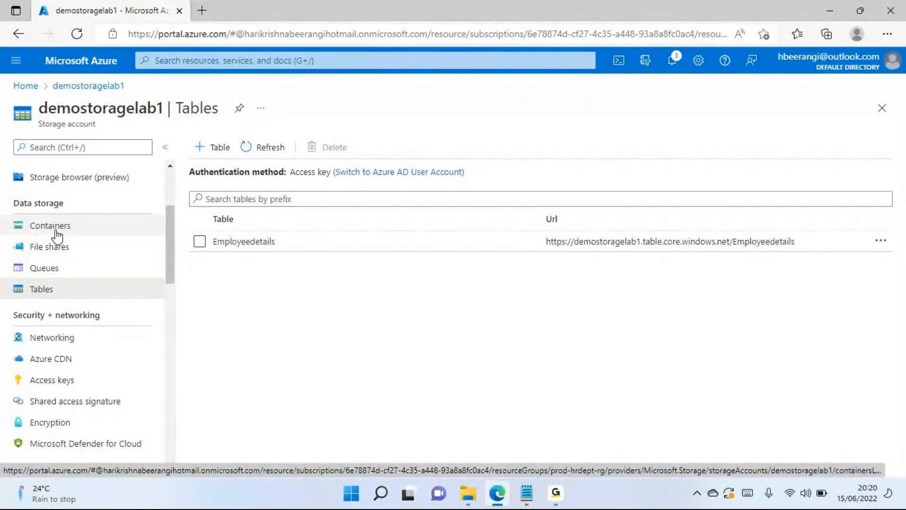
- Look over the Security + networking options and open the storage account's firewall and virtual network settings
scroll(57, 236, down, 1)
scroll(57, 236, down, 1)
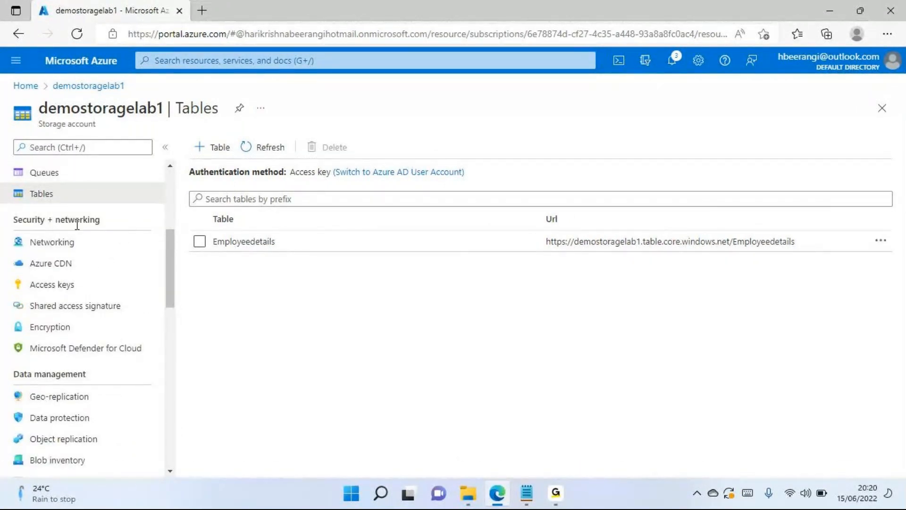
drag(18, 220, 105, 219)
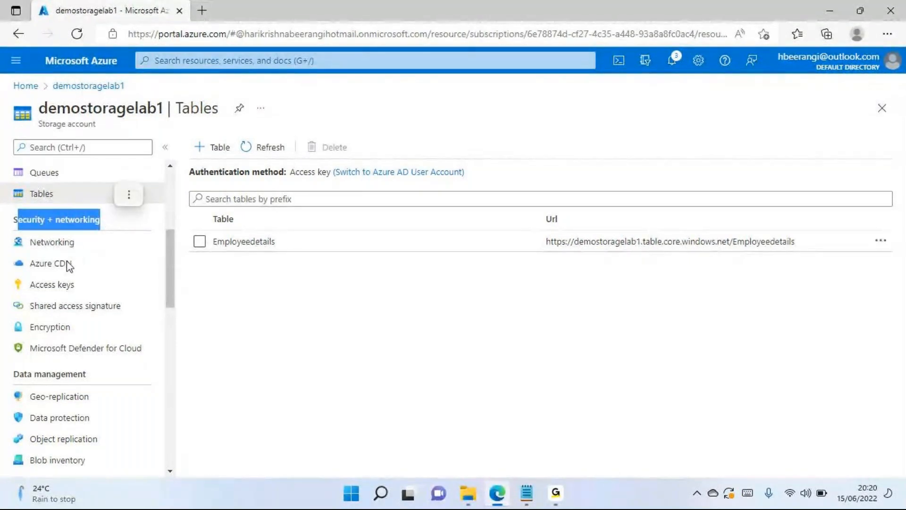
click(253, 308)
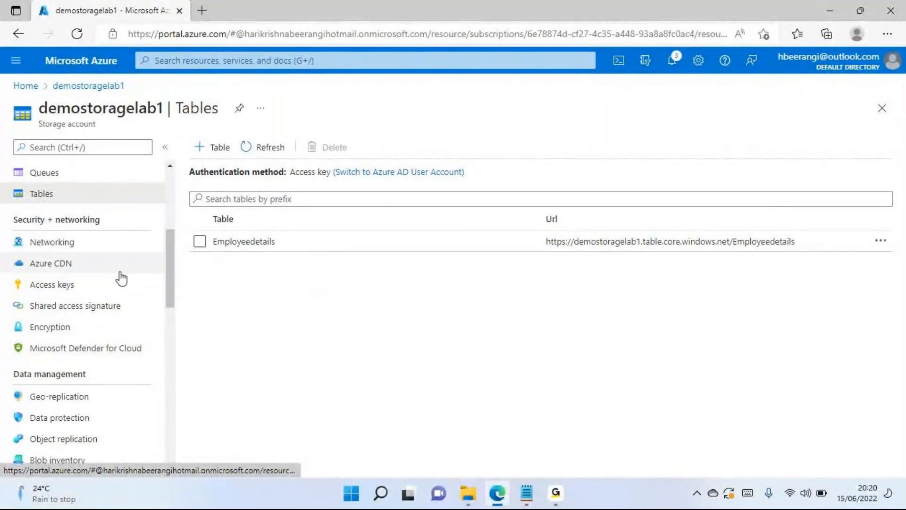
scroll(77, 278, down, 1)
scroll(28, 284, up, 2)
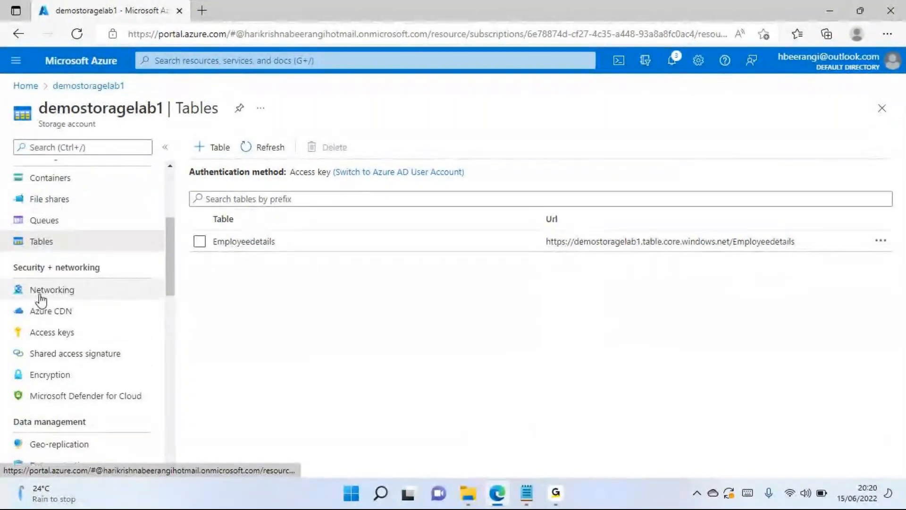
click(40, 299)
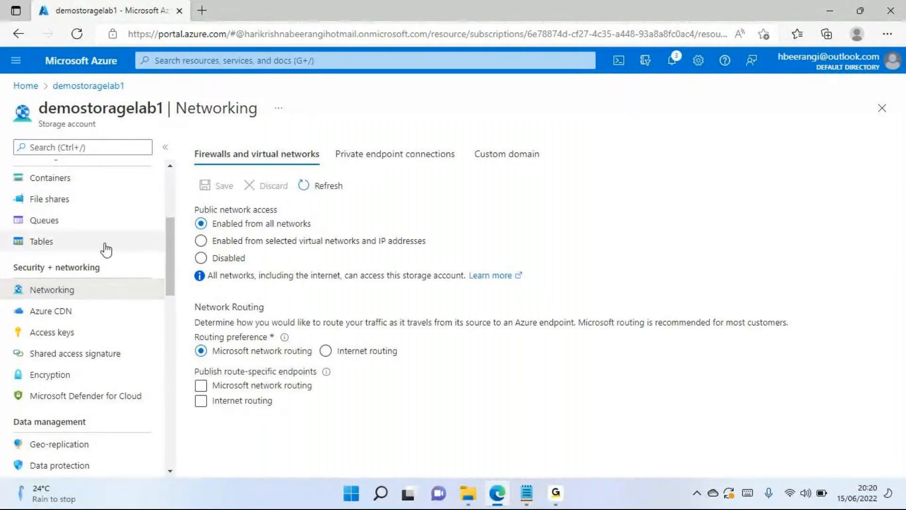
- Set public network access for the demostoragelab1 storage account to Disabled, without saving the change
scroll(125, 253, up, 4)
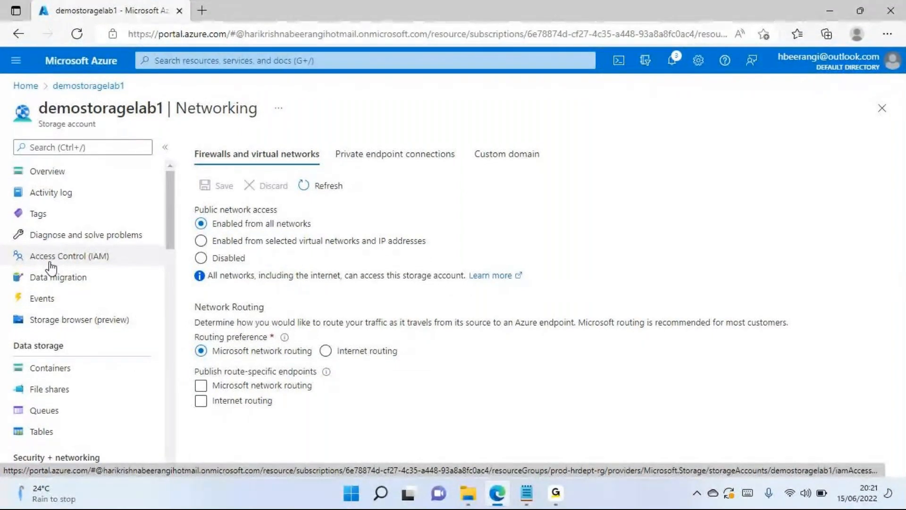
scroll(52, 262, down, 5)
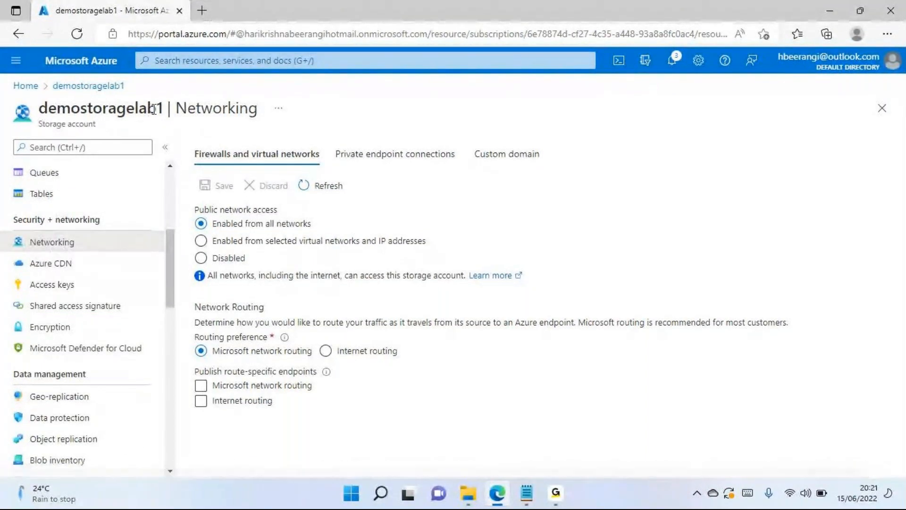
drag(166, 108, 38, 111)
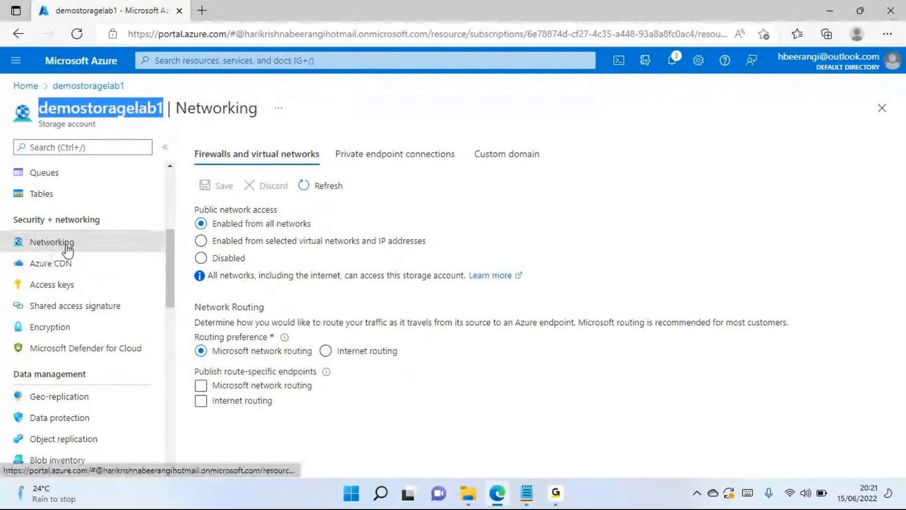
click(201, 258)
scroll(236, 236, down, 1)
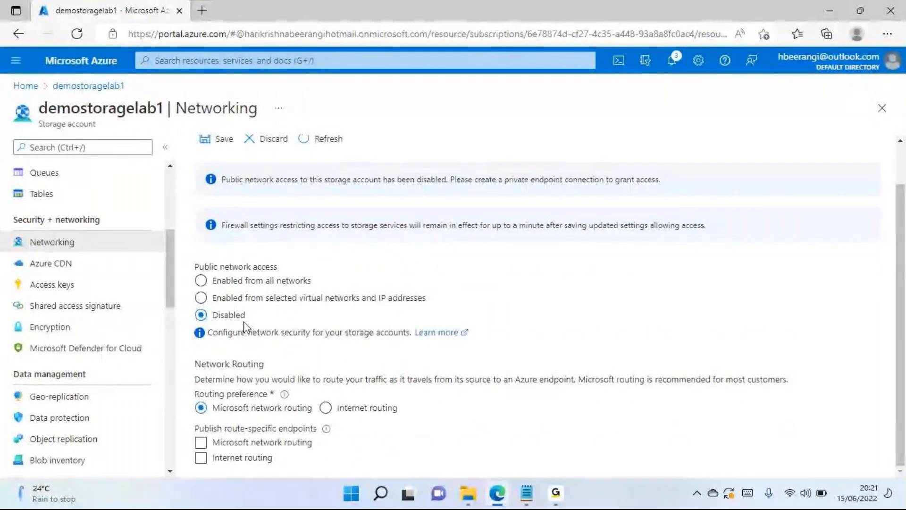
- Set public network access to Enabled from selected virtual networks and IP addresses and review the virtual network and firewall options
click(201, 297)
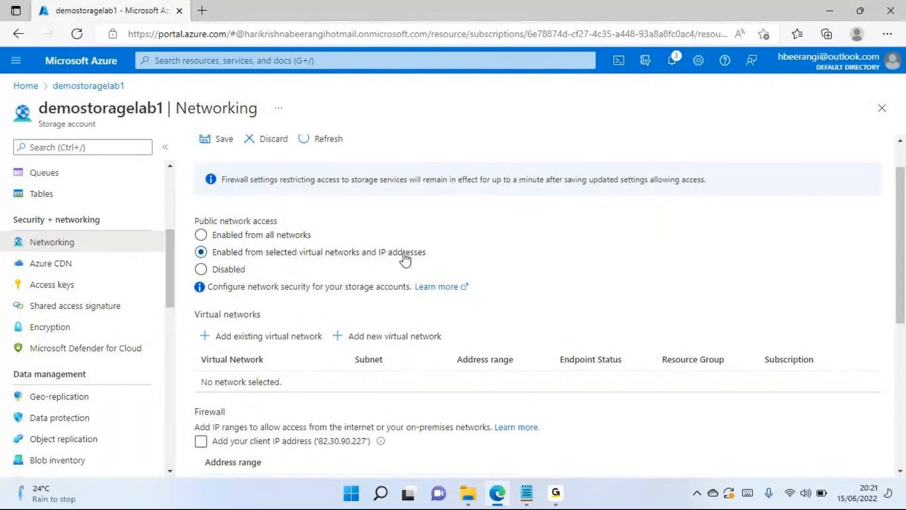
click(201, 236)
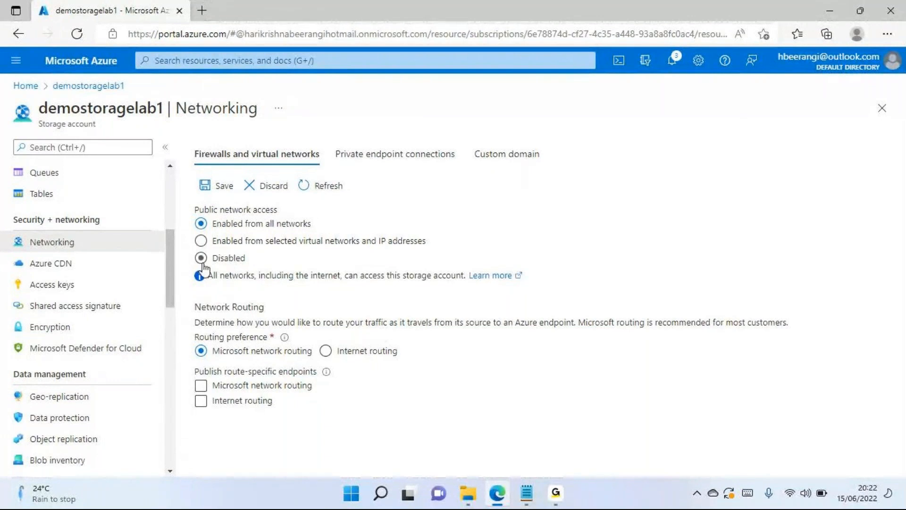
click(201, 242)
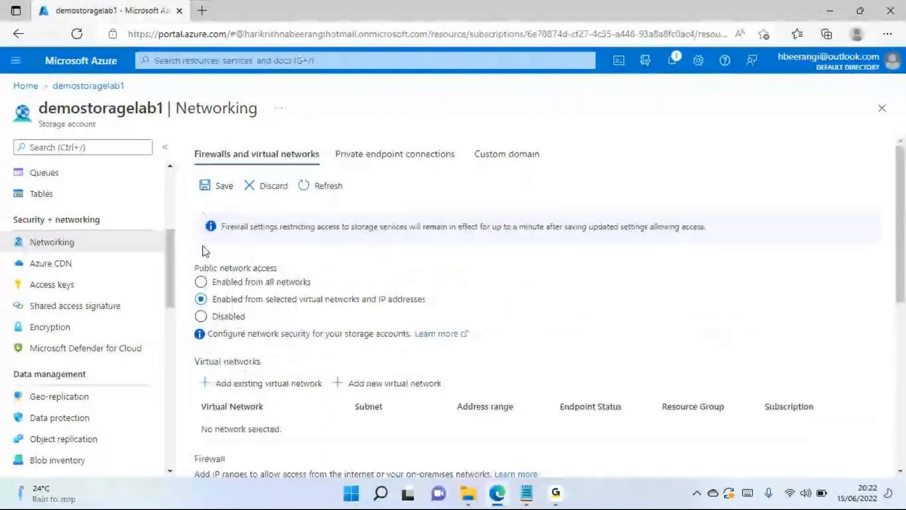
drag(268, 300, 424, 303)
click(424, 306)
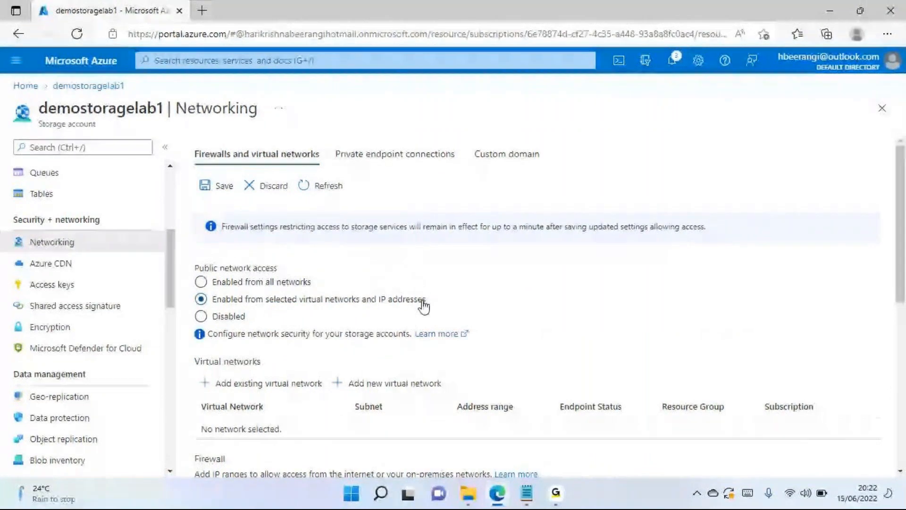
scroll(424, 306, down, 2)
scroll(340, 297, down, 1)
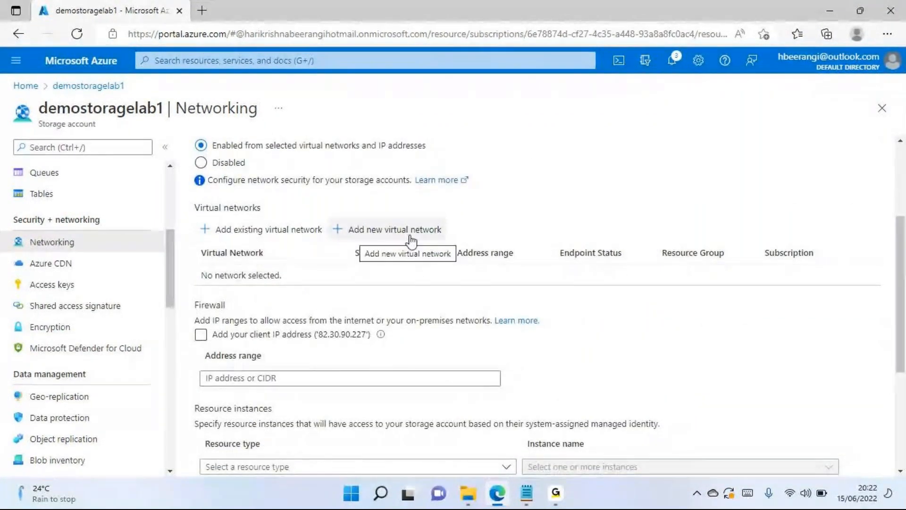
- Try allowing the client IP address through the storage account firewall, and look at the address range option
click(251, 335)
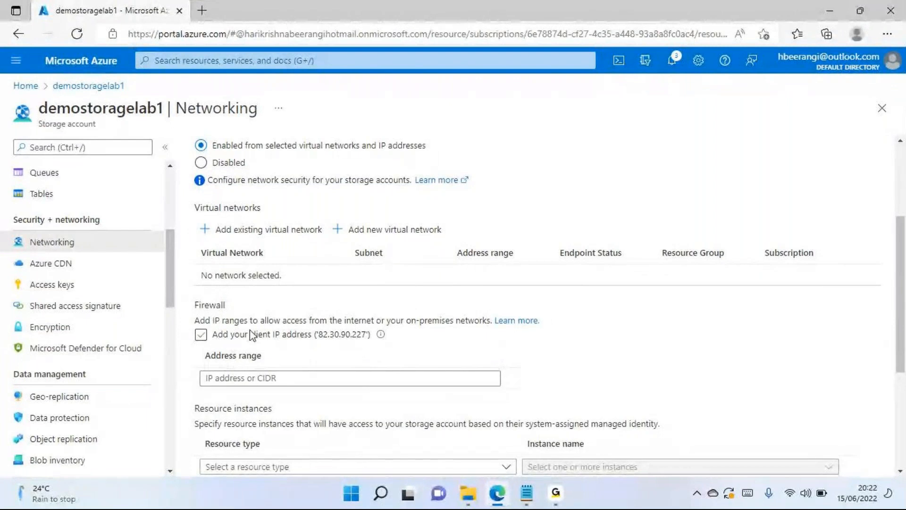
click(263, 378)
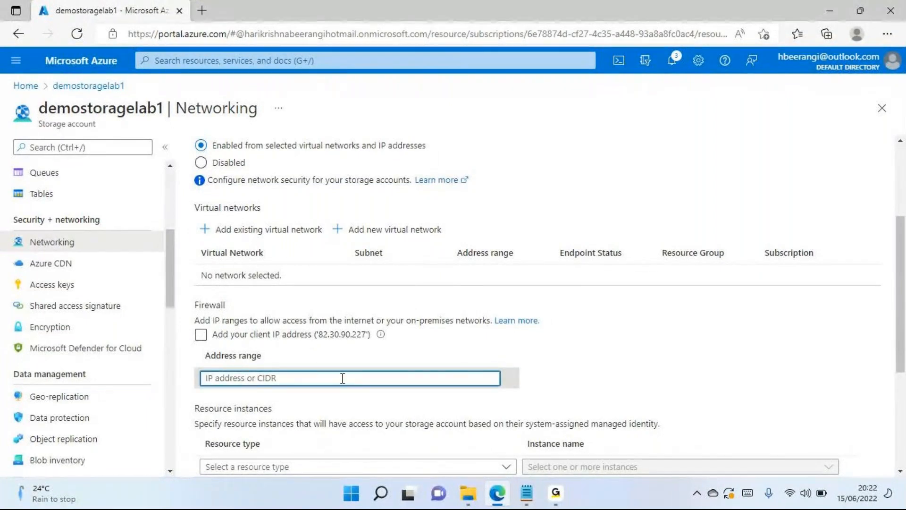
click(365, 337)
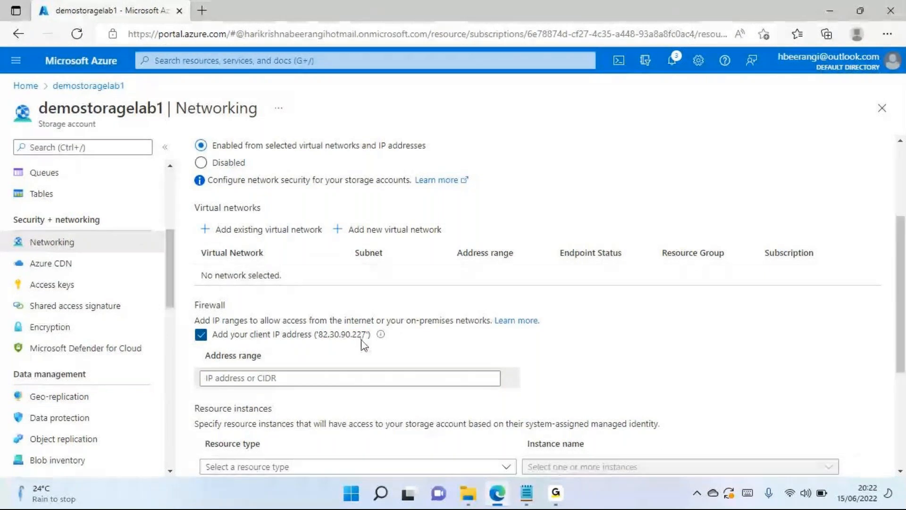
drag(362, 338, 321, 340)
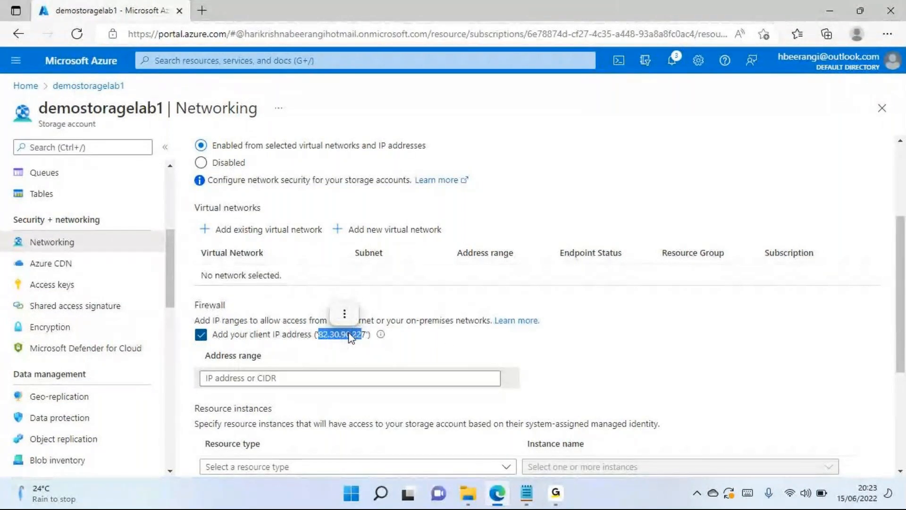
click(361, 341)
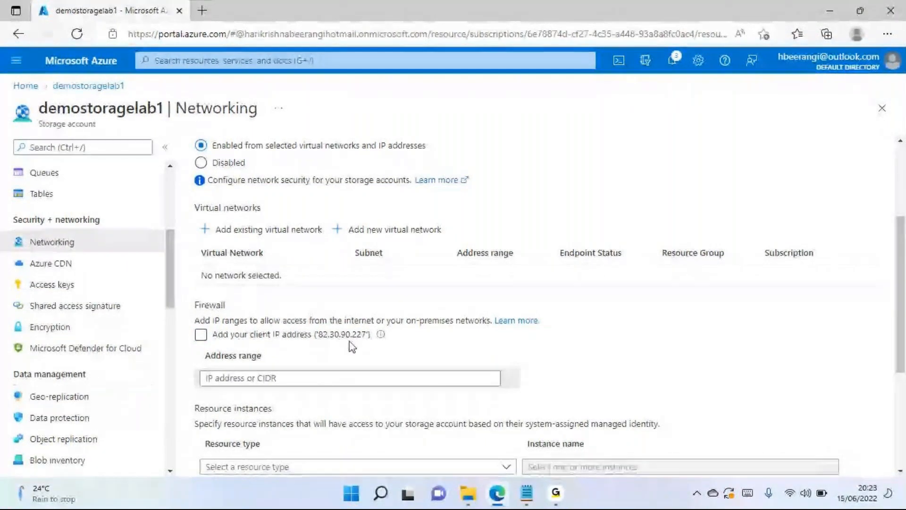
double_click(351, 336)
click(201, 335)
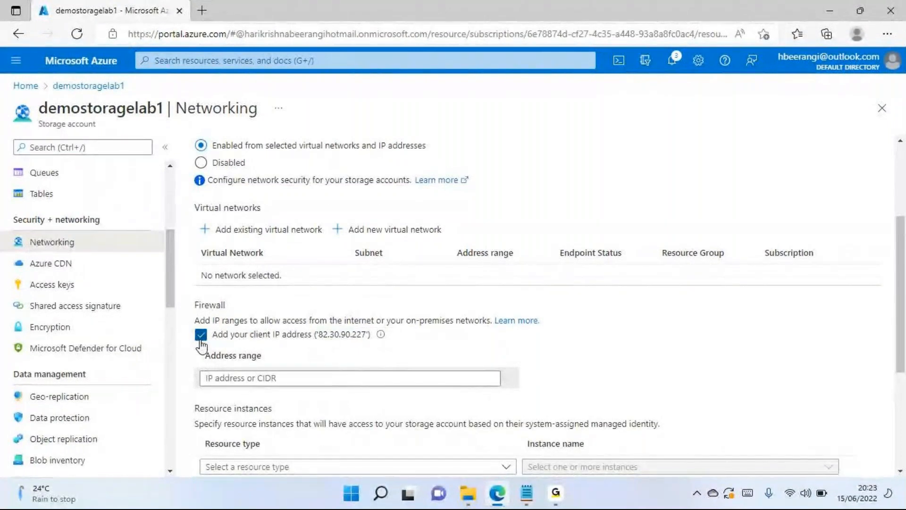
click(335, 336)
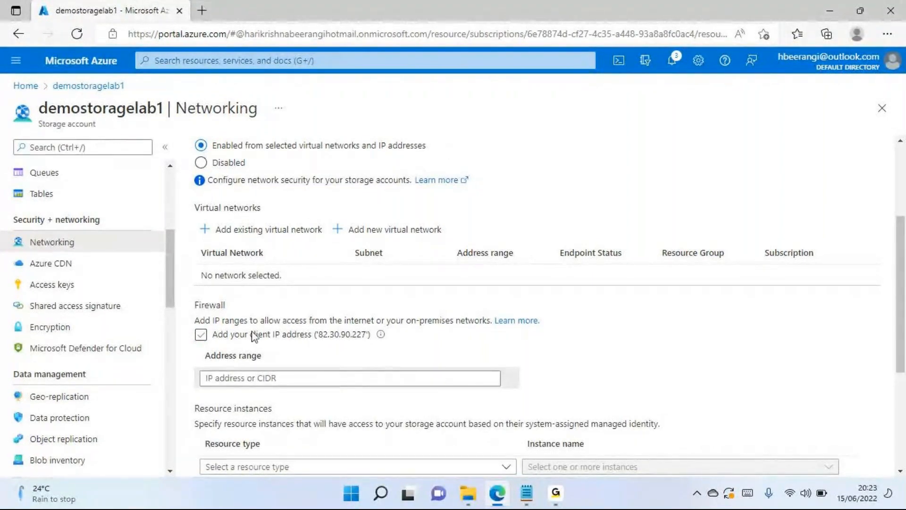
- Set public network access for the storage account to Enabled from all networks, without saving the change
scroll(255, 331, up, 1)
scroll(255, 330, up, 3)
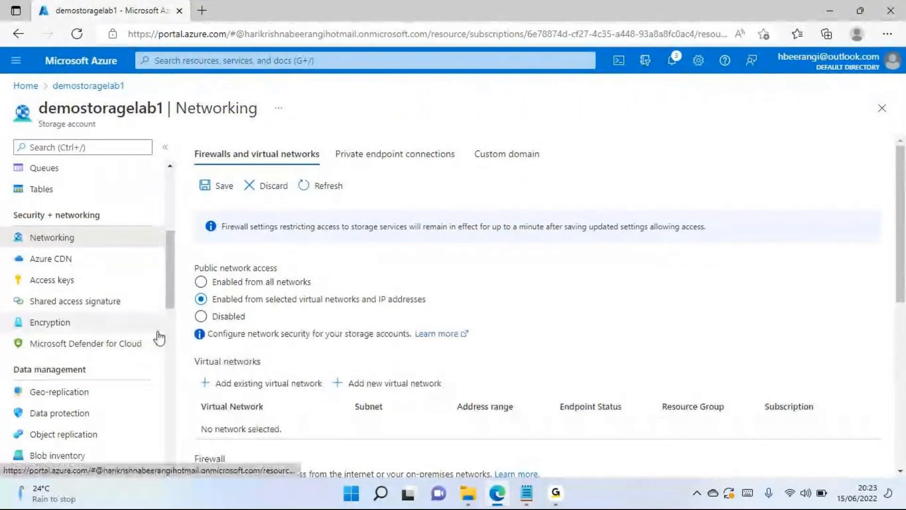
scroll(157, 327, down, 1)
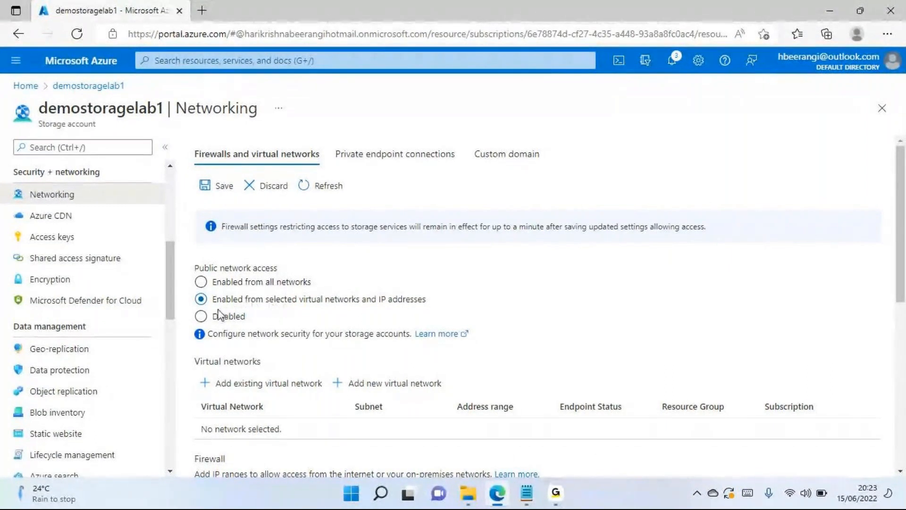
click(202, 282)
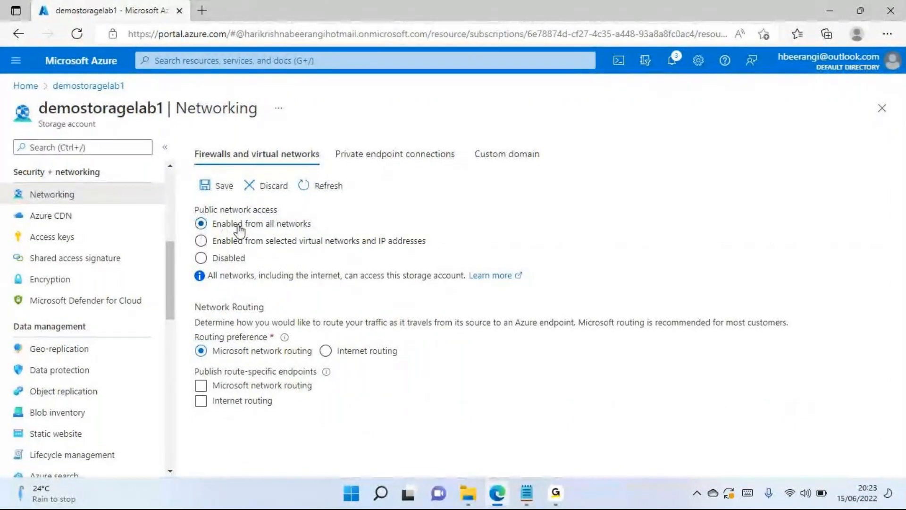
scroll(64, 257, up, 1)
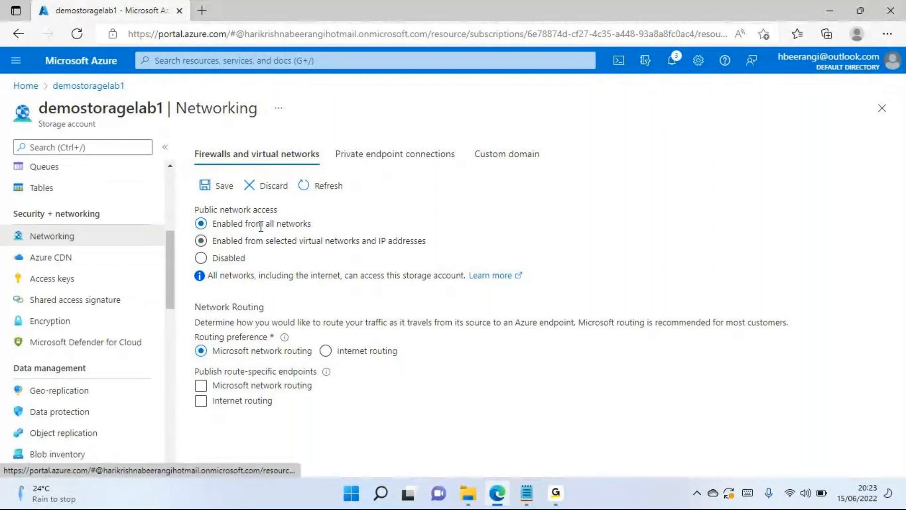
- View the private endpoint connections and custom domain settings, and return to the firewall and virtual network settings
click(415, 166)
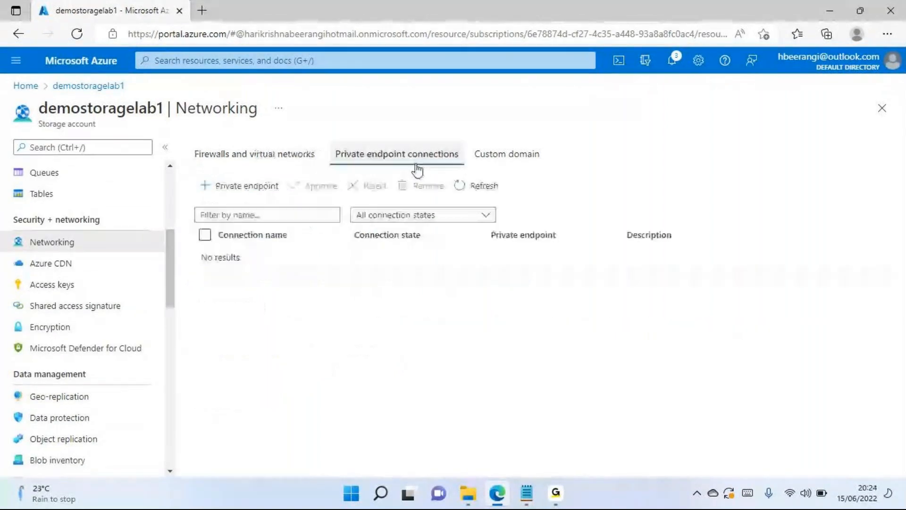
click(500, 158)
click(286, 162)
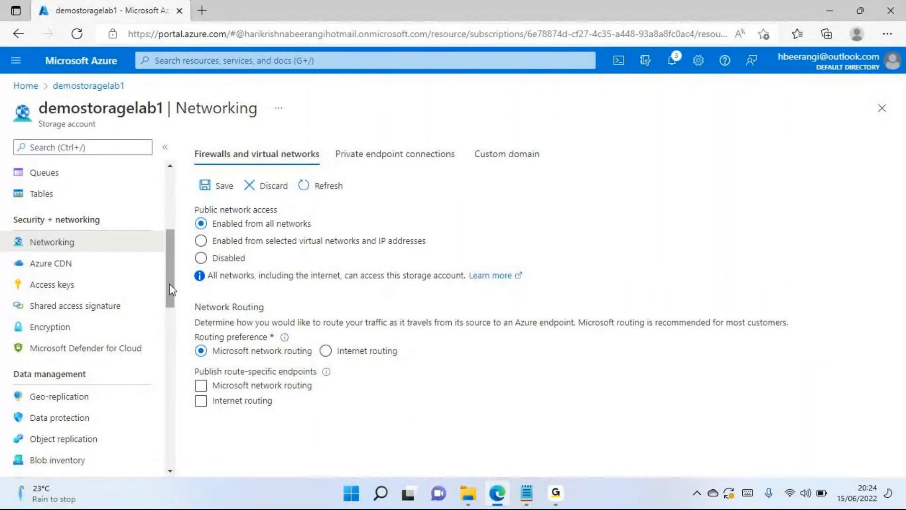
- Open the access keys of demostoragelab1, discarding the unsaved networking edits, and highlight the storage account name
drag(172, 280, 174, 283)
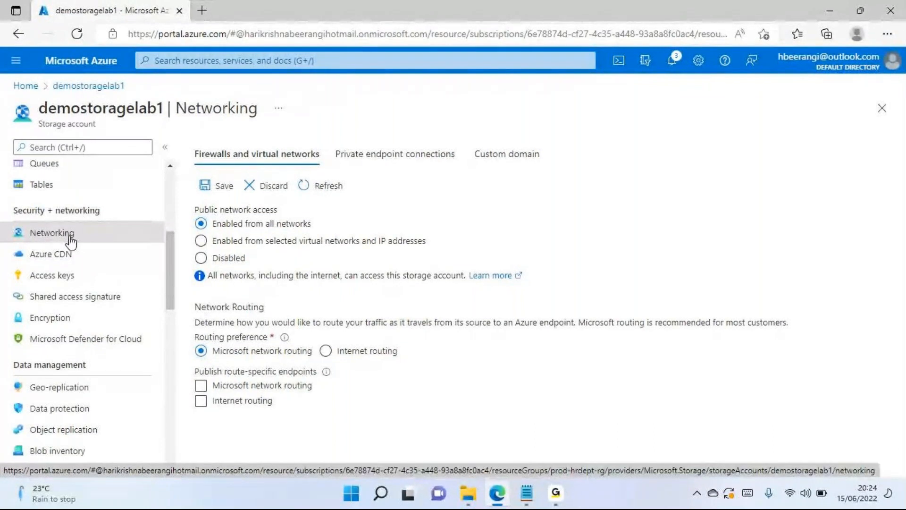
click(71, 278)
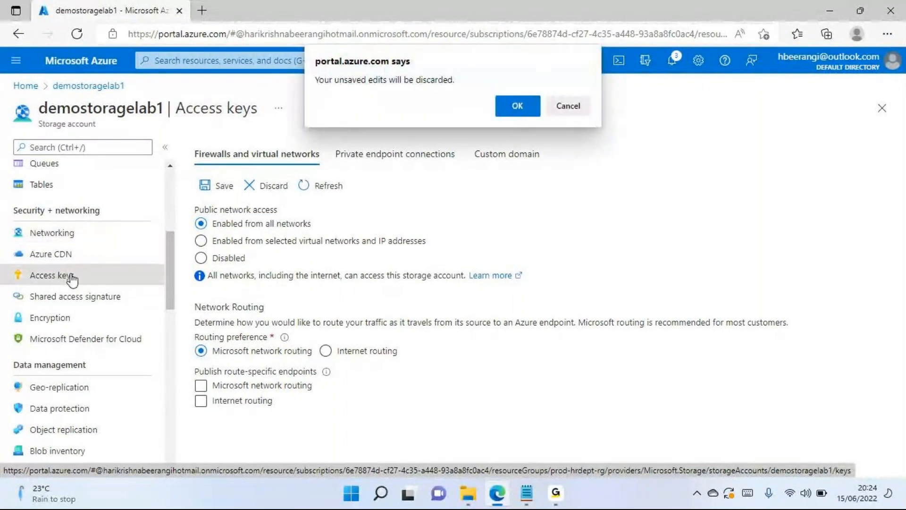
click(531, 102)
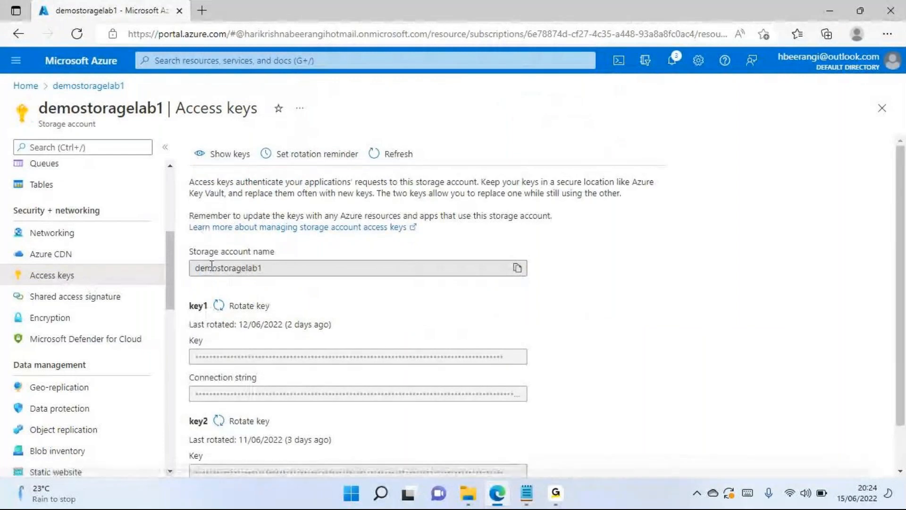
double_click(154, 109)
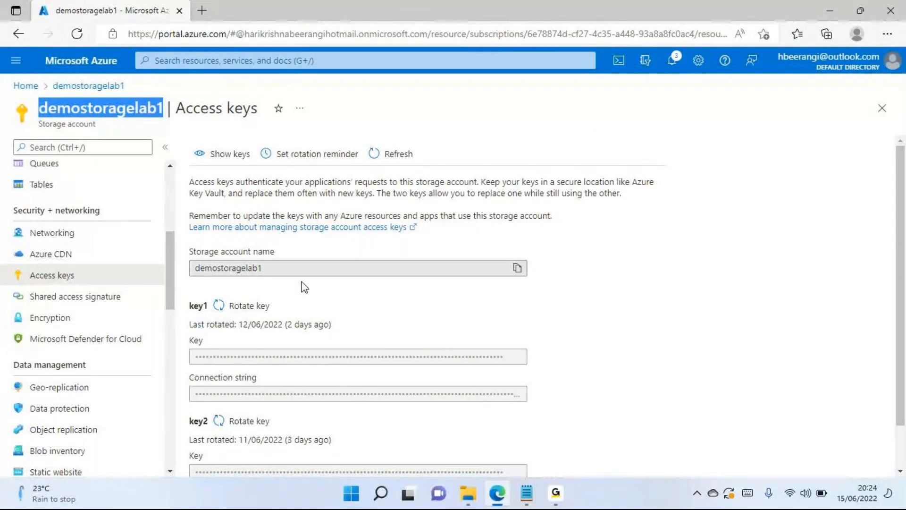
- Look over the data storage, security and data management options and open the account's shared access signature settings
scroll(98, 307, down, 2)
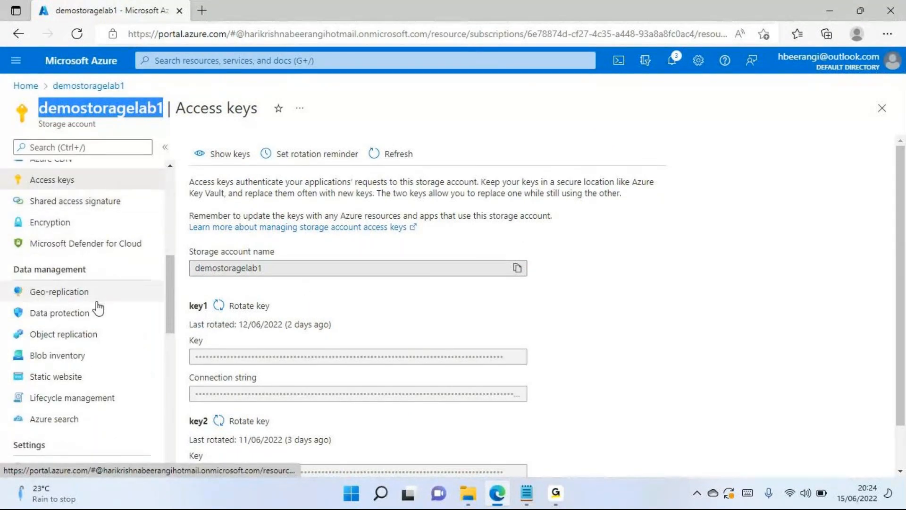
scroll(98, 307, down, 1)
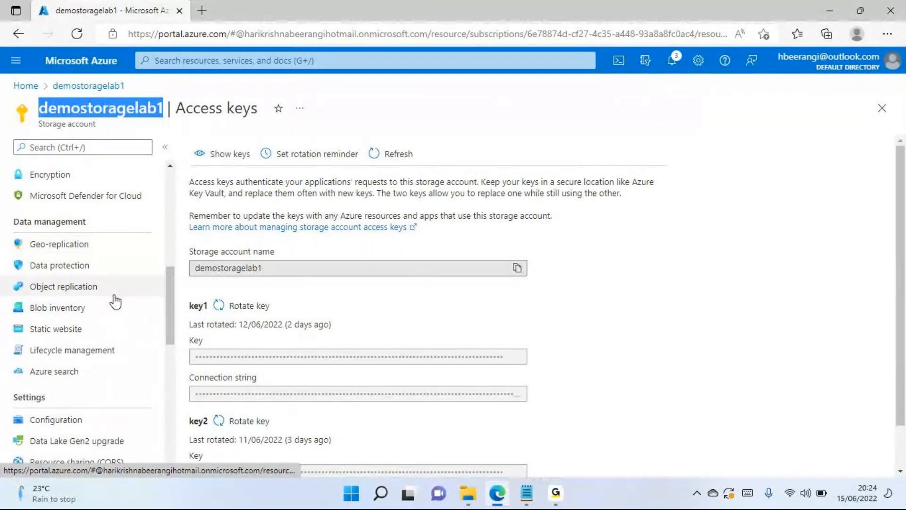
scroll(101, 289, up, 6)
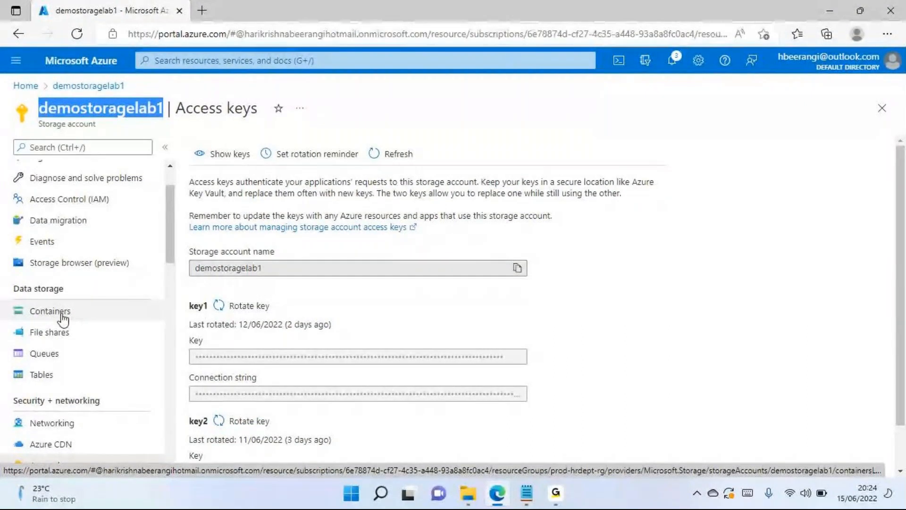
scroll(63, 320, down, 2)
scroll(63, 320, down, 3)
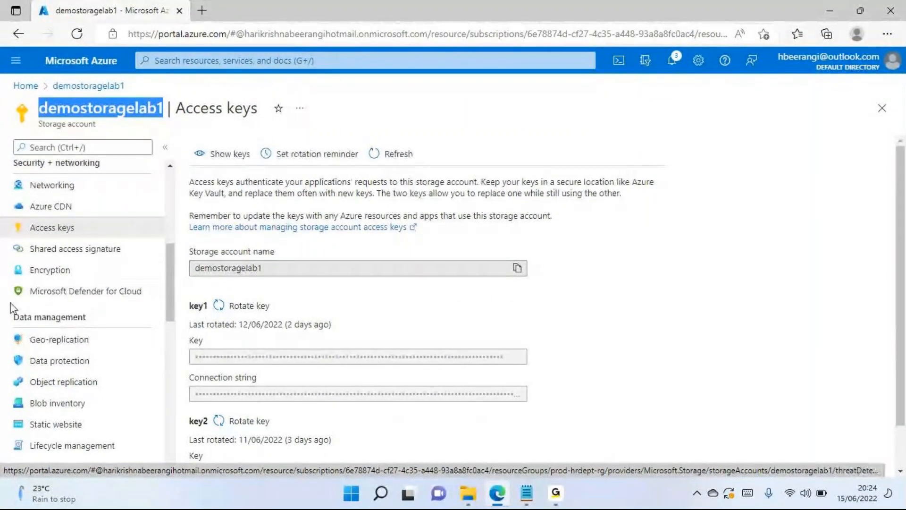
click(94, 257)
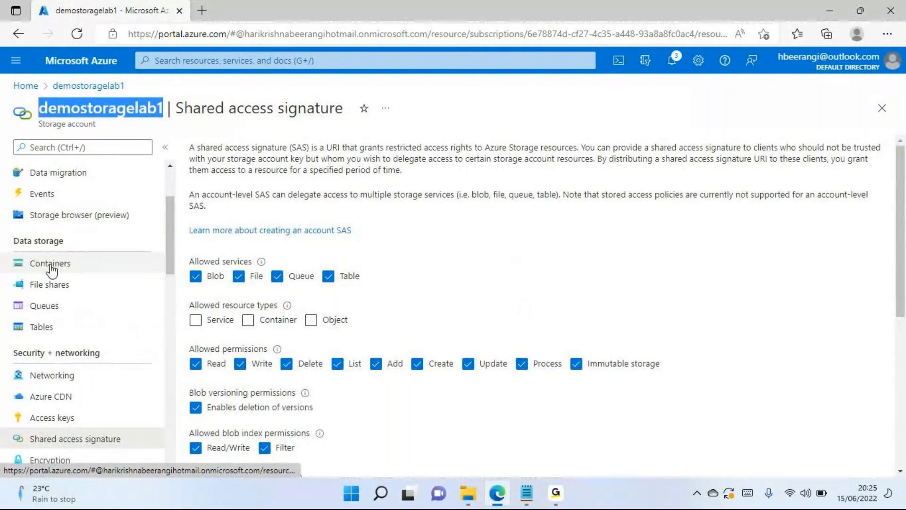
- View the blobs in the demodocuments container and return to the storage account's container list
click(50, 267)
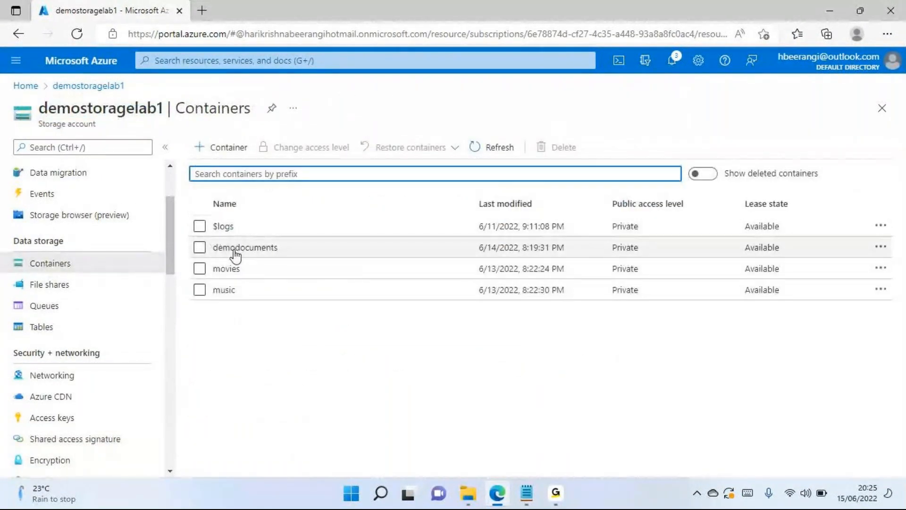
click(234, 253)
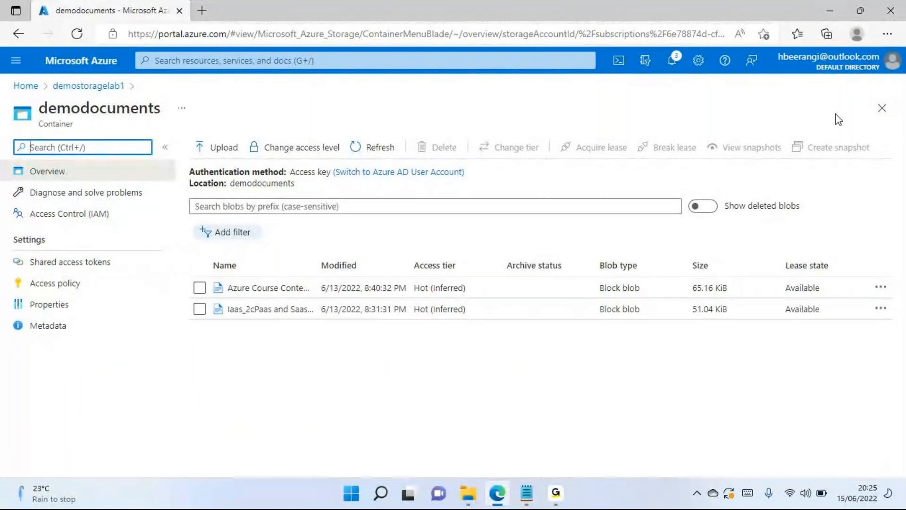
click(881, 110)
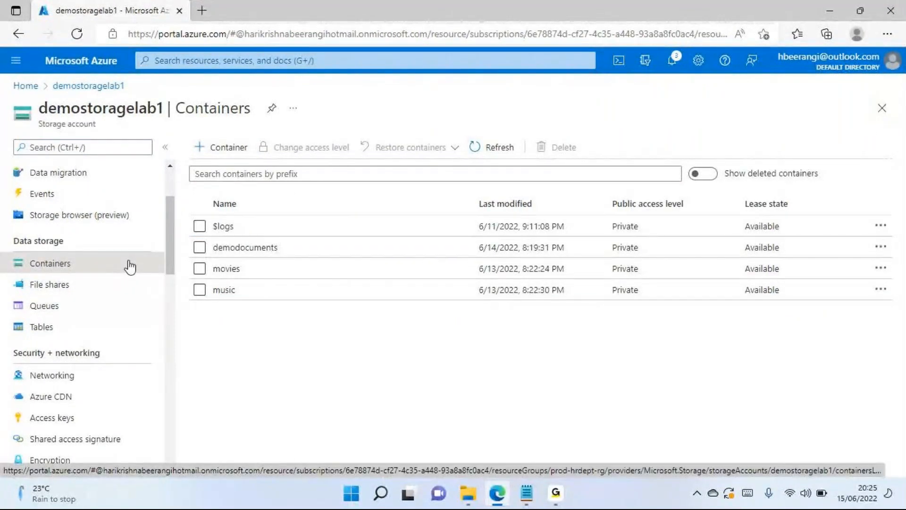
- Return to the shared access signature settings and examine the allowed services, resource types, permissions, validity period, IP addresses, protocols and signing key
scroll(131, 262, down, 1)
scroll(131, 260, down, 2)
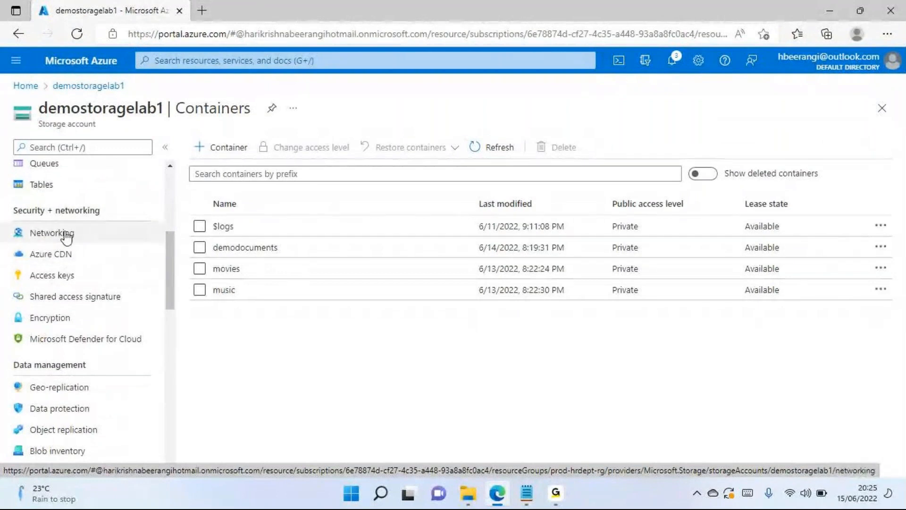
click(62, 298)
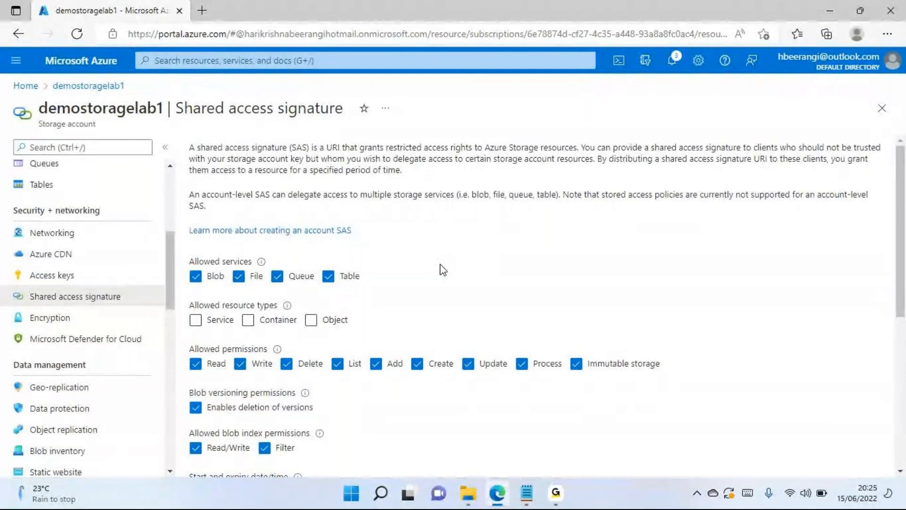
scroll(443, 270, down, 5)
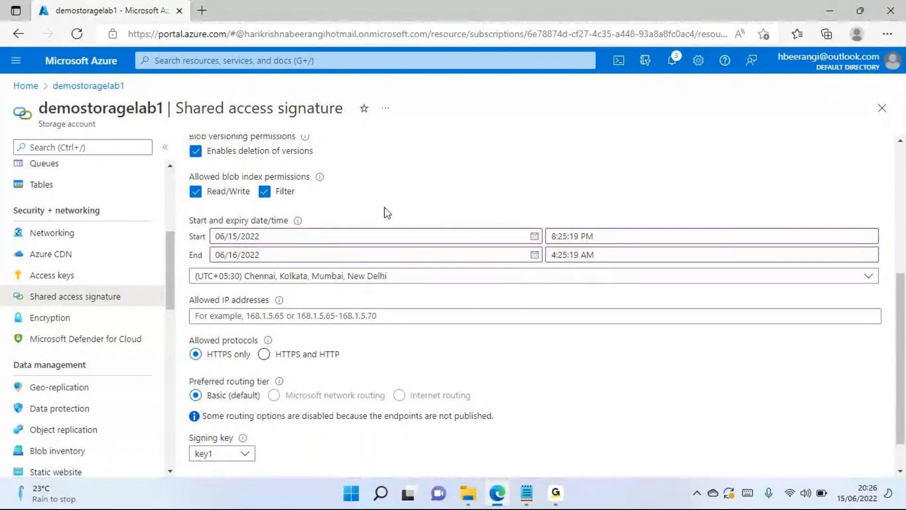
scroll(387, 212, up, 5)
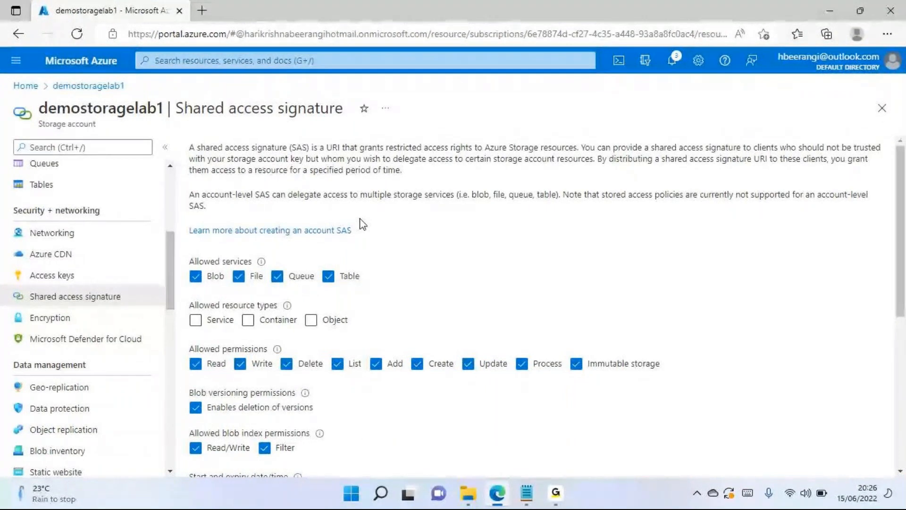
scroll(26, 275, up, 5)
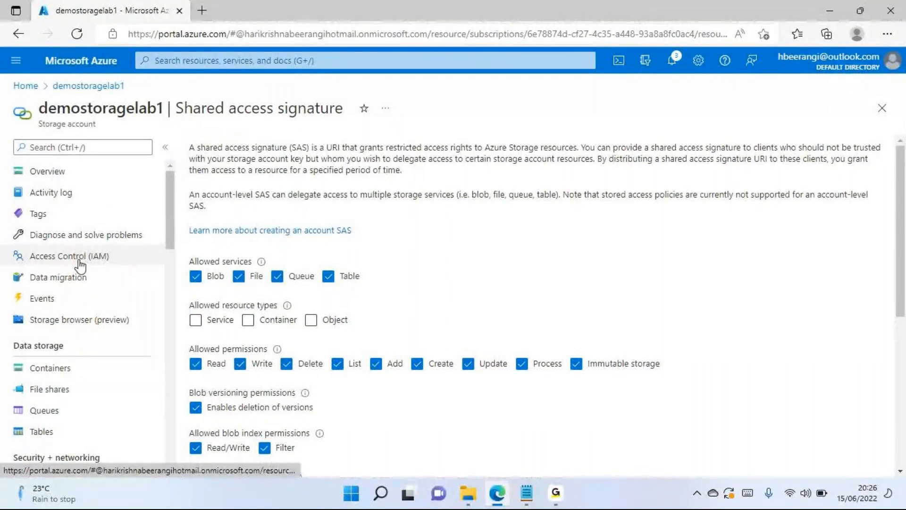
click(80, 261)
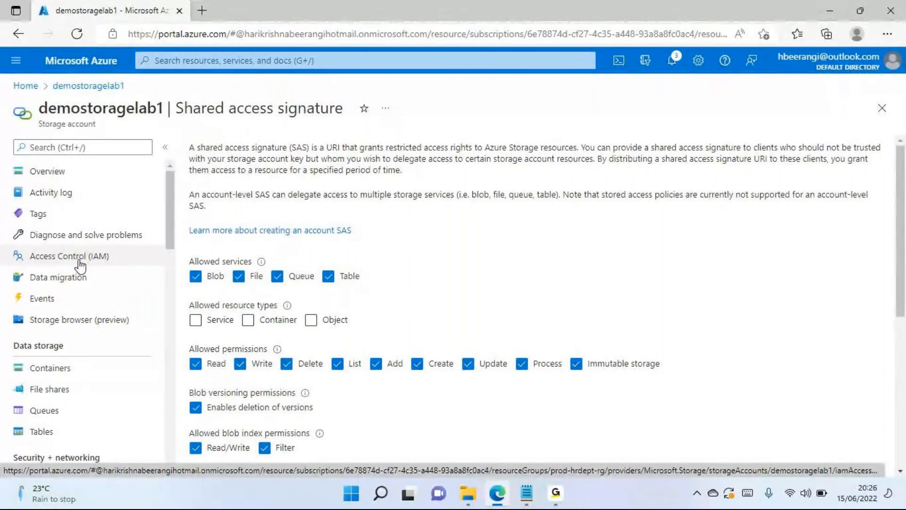
scroll(122, 304, down, 2)
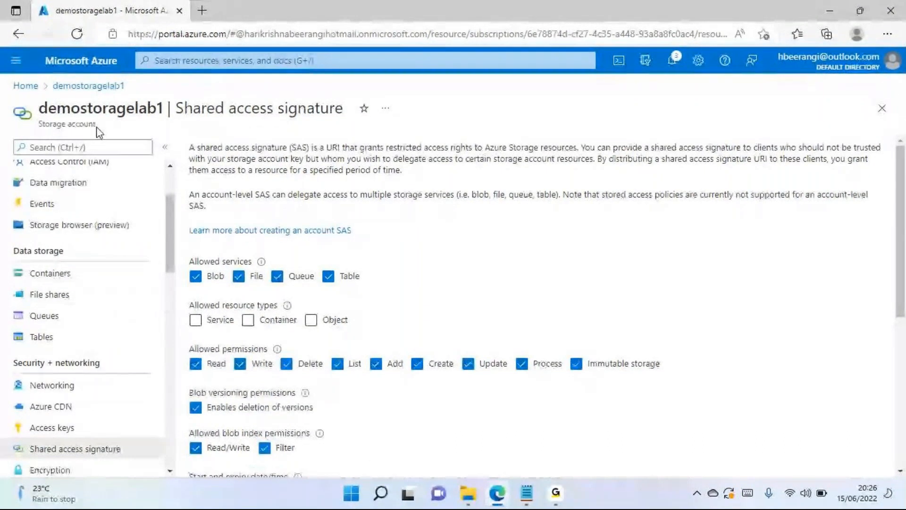
scroll(75, 294, down, 6)
scroll(78, 293, up, 7)
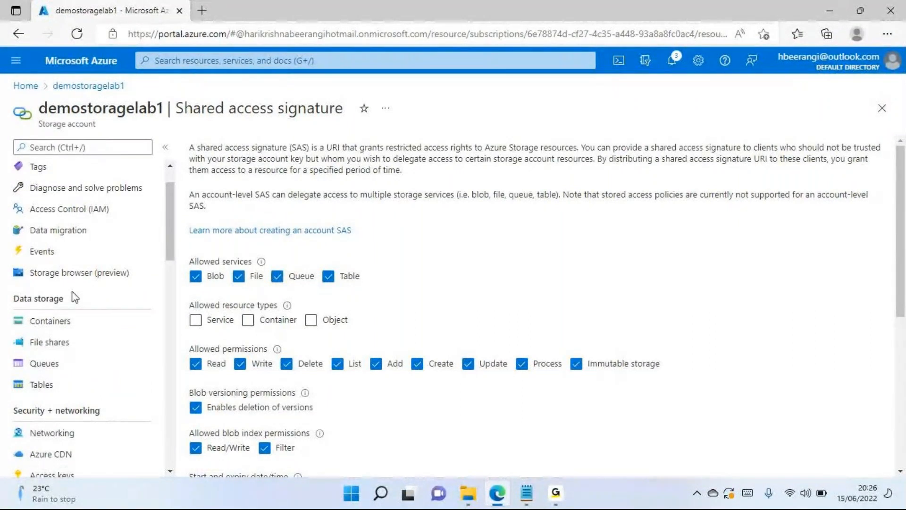
scroll(75, 297, down, 3)
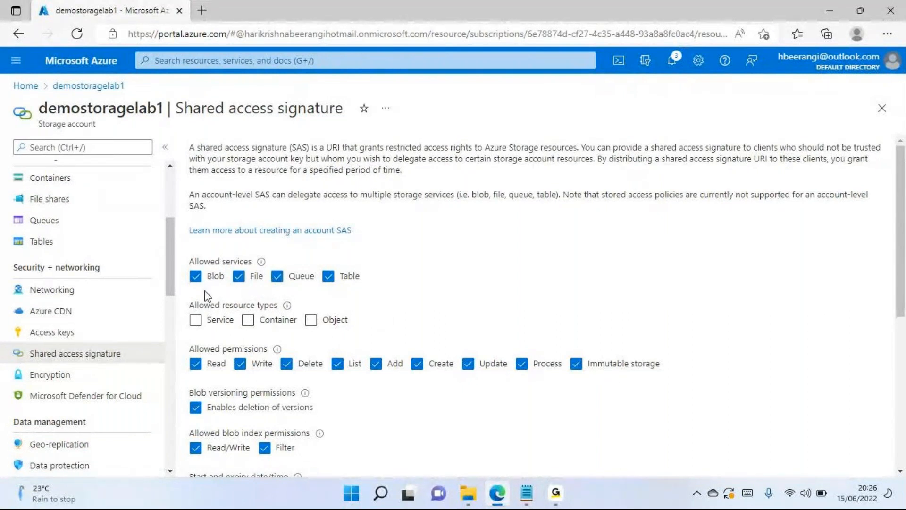
- Limit the allowed services to Blob and File and allow the Service, Container and Object resource types
scroll(207, 296, down, 1)
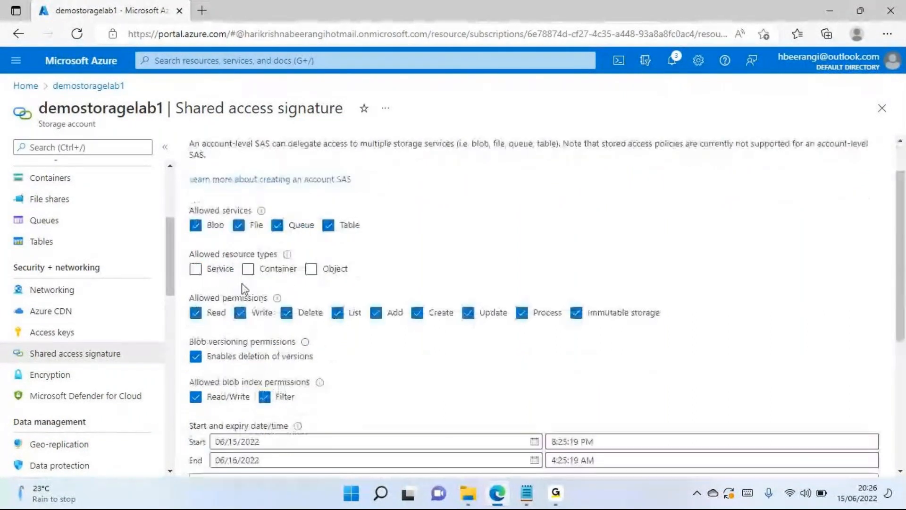
drag(220, 238, 203, 244)
click(218, 234)
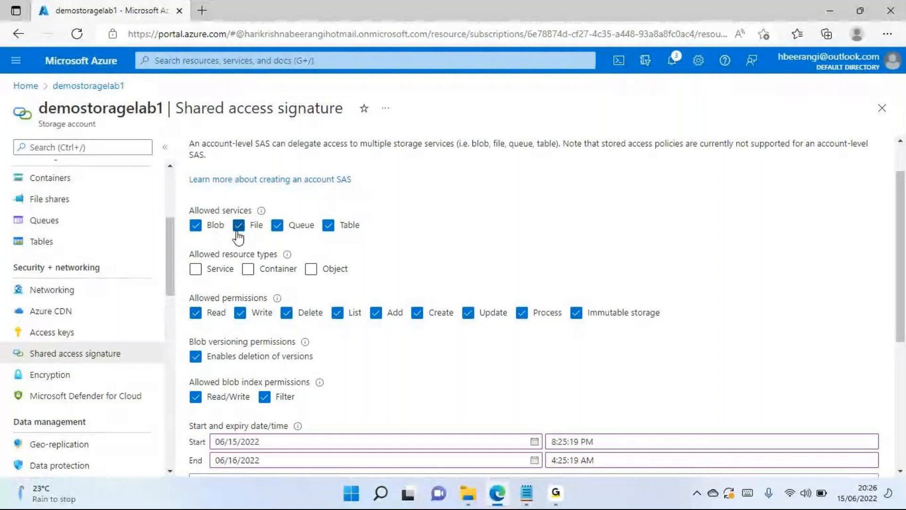
click(278, 226)
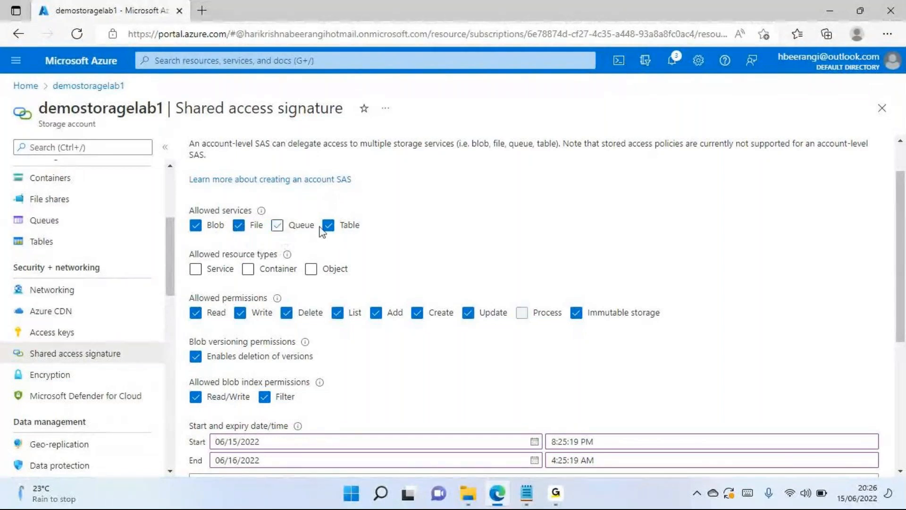
click(329, 225)
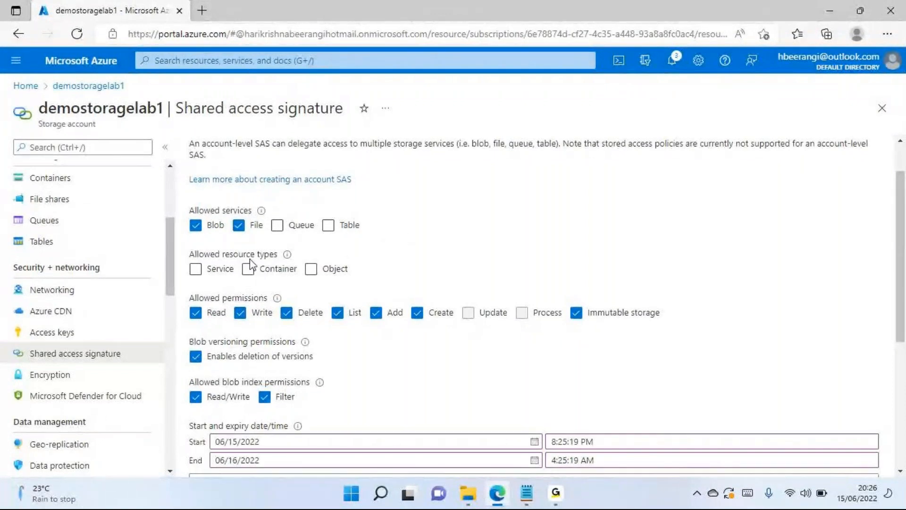
click(199, 273)
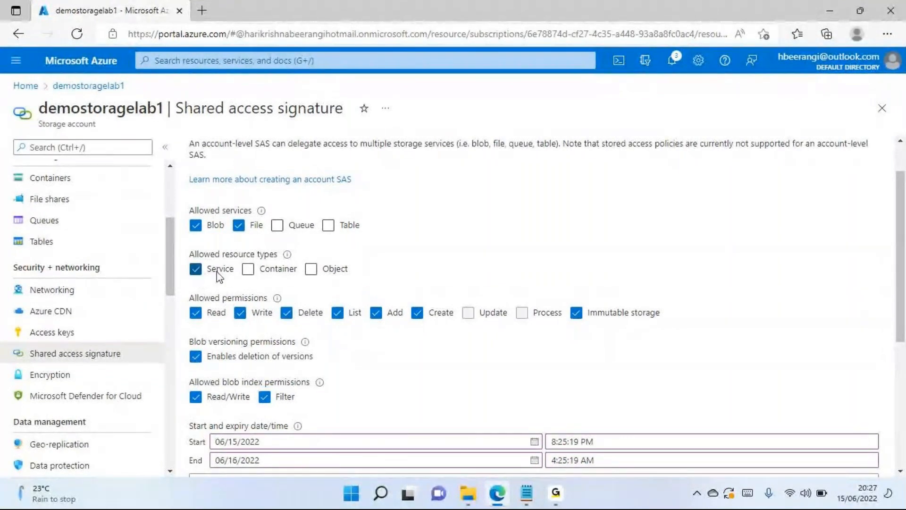
click(246, 273)
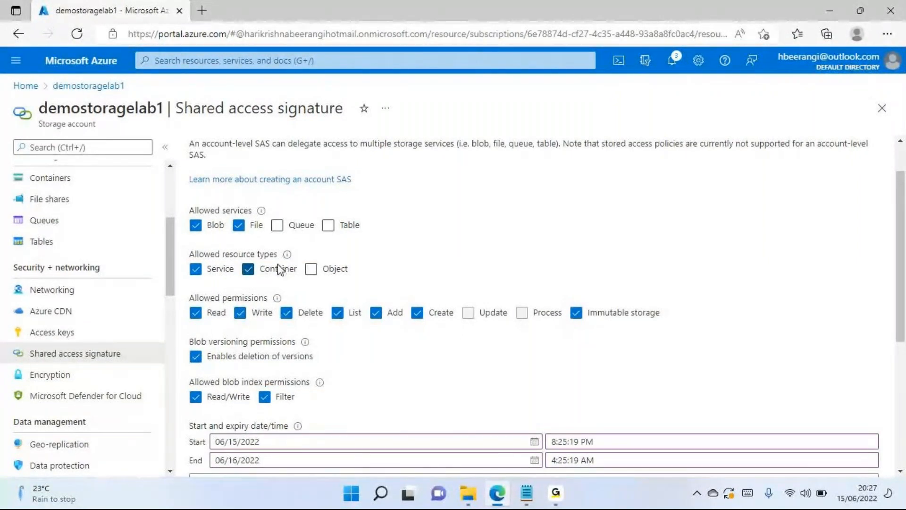
click(311, 270)
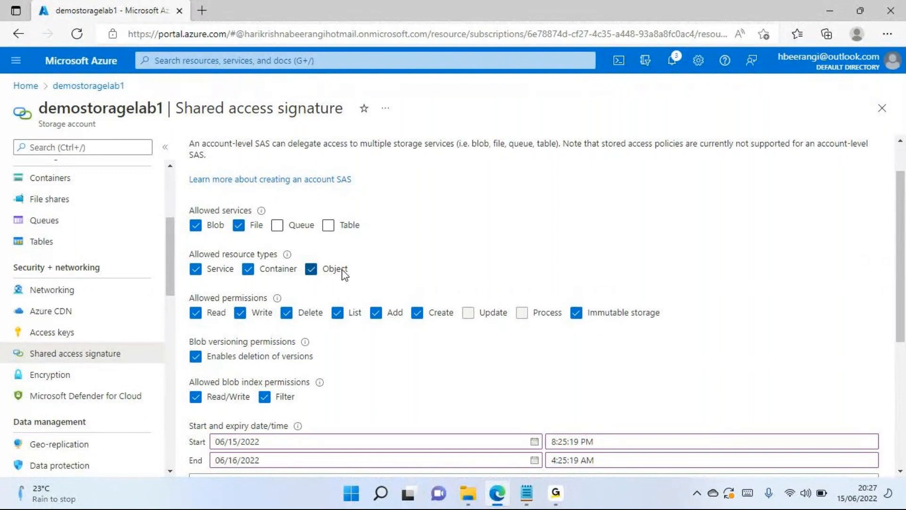
- Limit the shared access signature's allowed permissions to Read, List and Immutable storage
scroll(330, 269, down, 1)
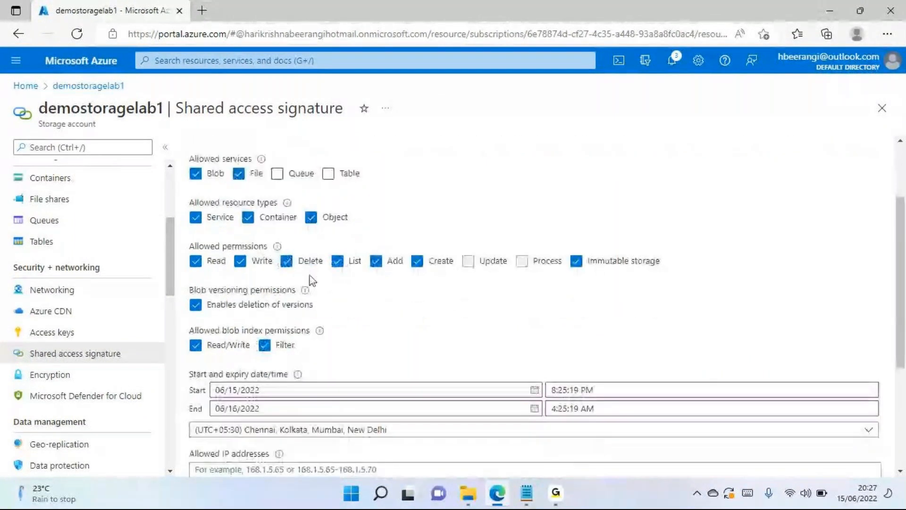
click(240, 261)
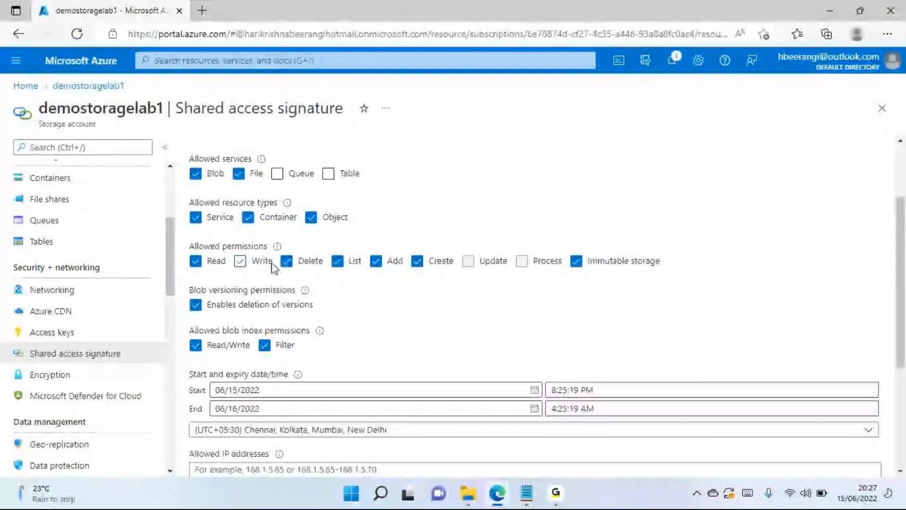
click(287, 261)
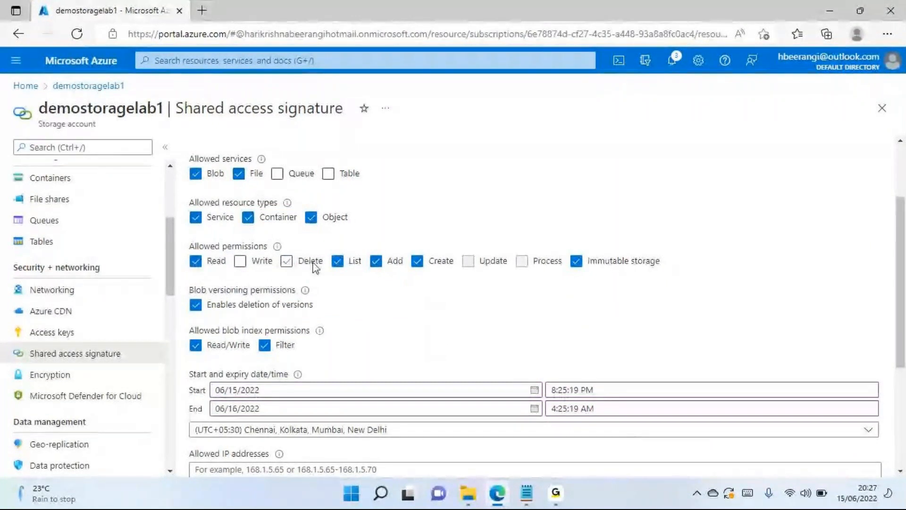
click(337, 262)
click(377, 264)
click(418, 262)
click(338, 262)
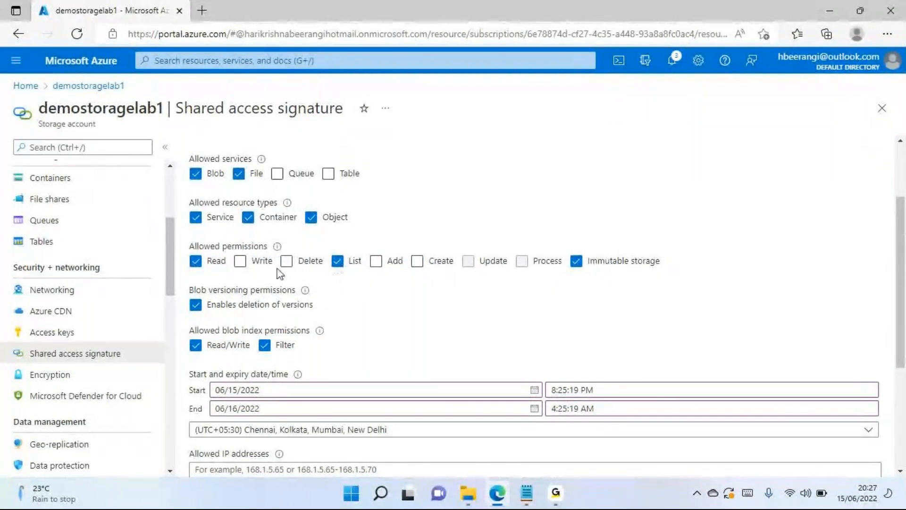
click(576, 263)
click(575, 263)
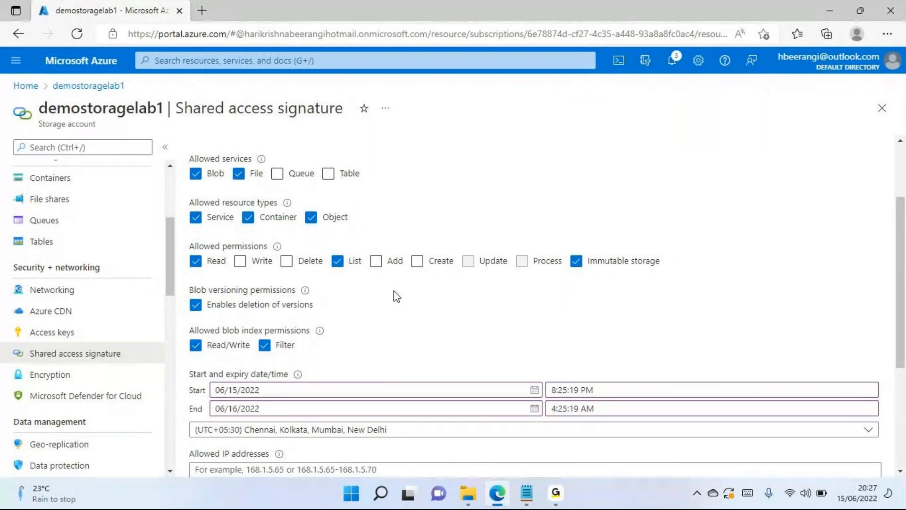
- View the immutable blob storage section in the demodocuments container's access policy and return to the container list
scroll(60, 277, up, 2)
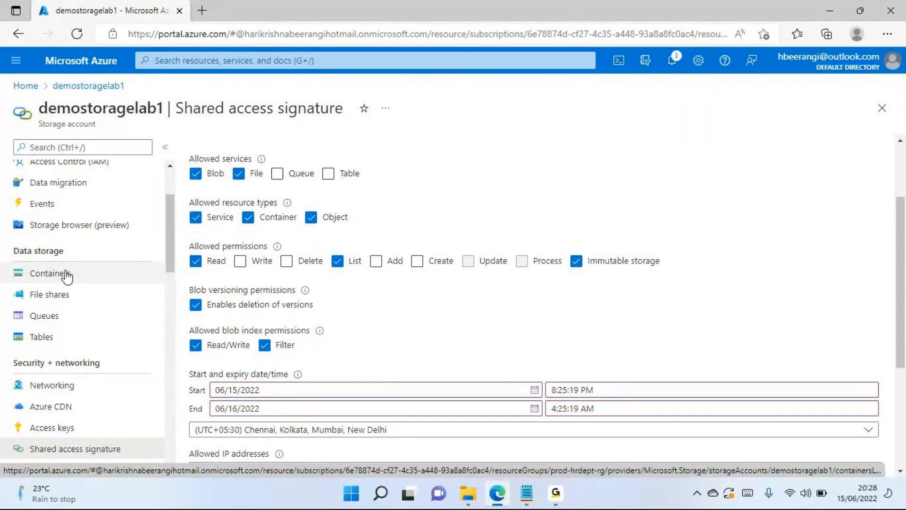
click(66, 275)
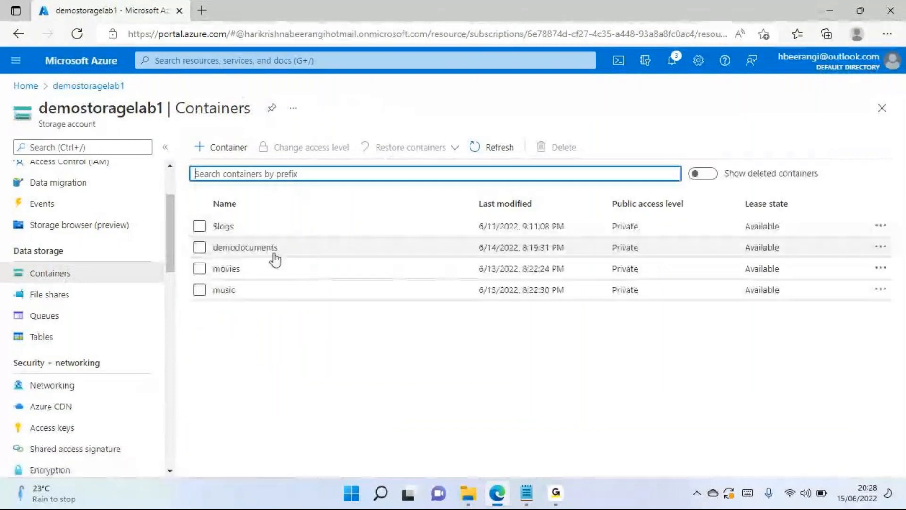
click(244, 249)
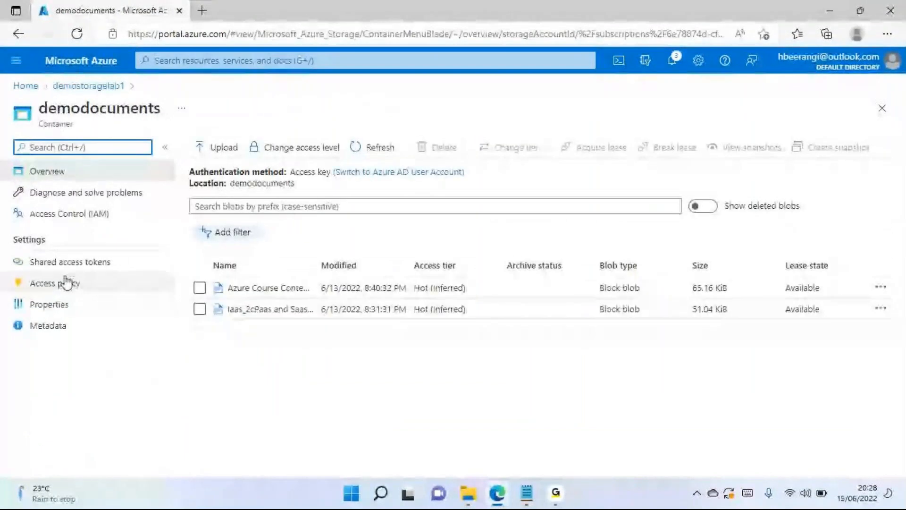
click(123, 289)
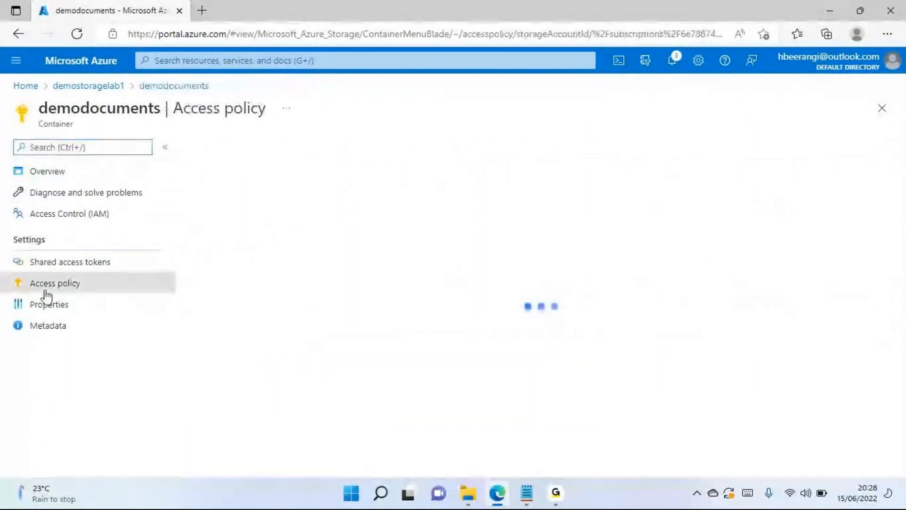
drag(211, 278, 259, 280)
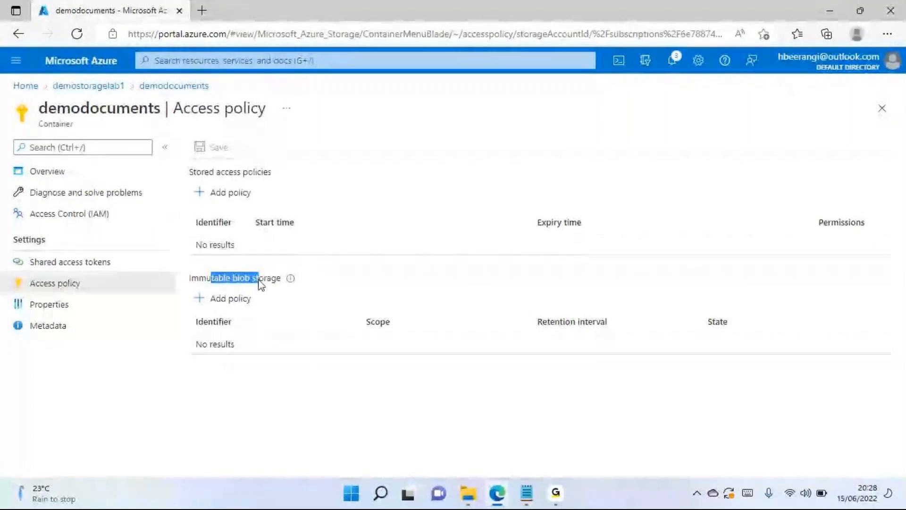
triple_click(259, 285)
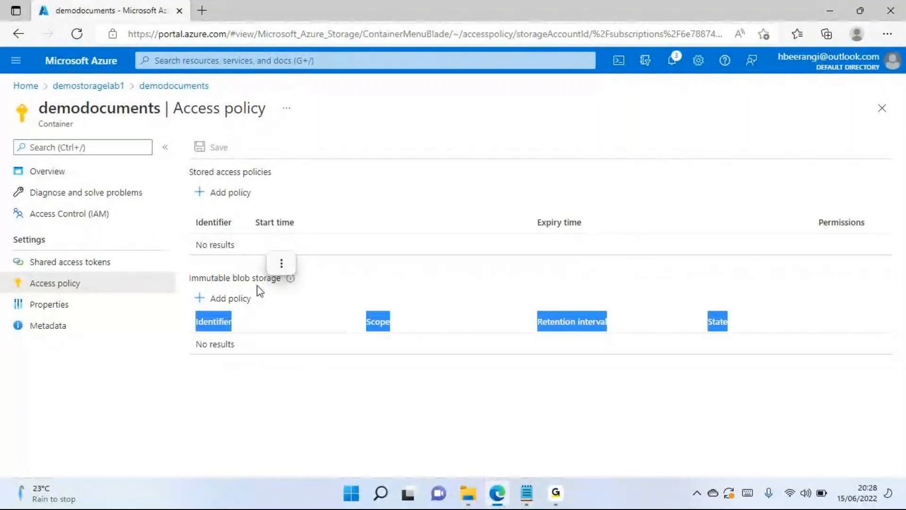
click(233, 285)
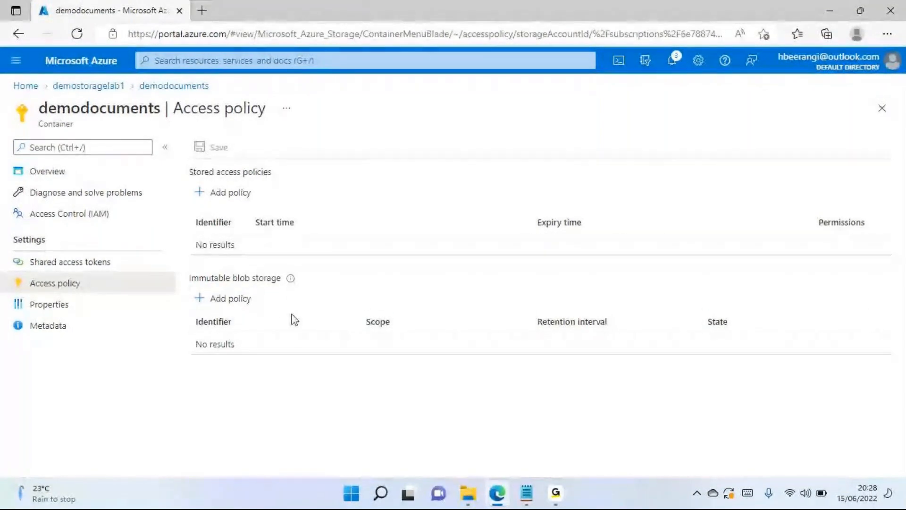
click(883, 110)
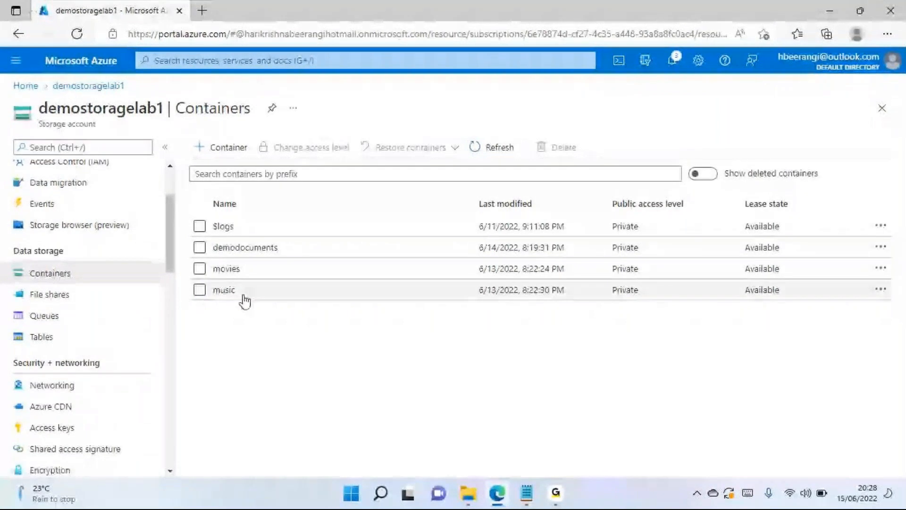
- Reopen the account's shared access signature settings and exclude Queue and Table from the allowed services
scroll(95, 333, down, 3)
click(102, 314)
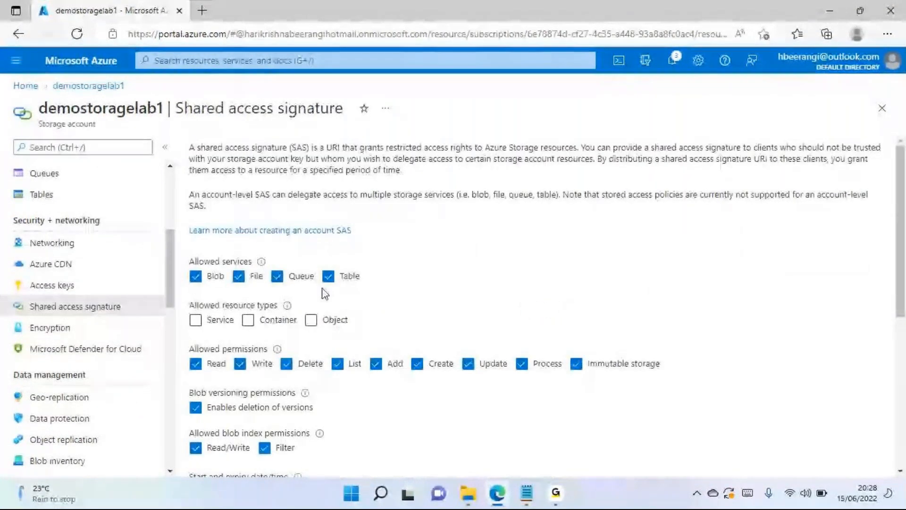
scroll(491, 245, down, 1)
click(277, 225)
click(328, 225)
- Remove the Write, Delete, Create and Add permissions from the shared access signature, keeping Read, List and Immutable storage
click(468, 313)
click(522, 313)
click(242, 314)
click(287, 314)
click(337, 314)
click(341, 316)
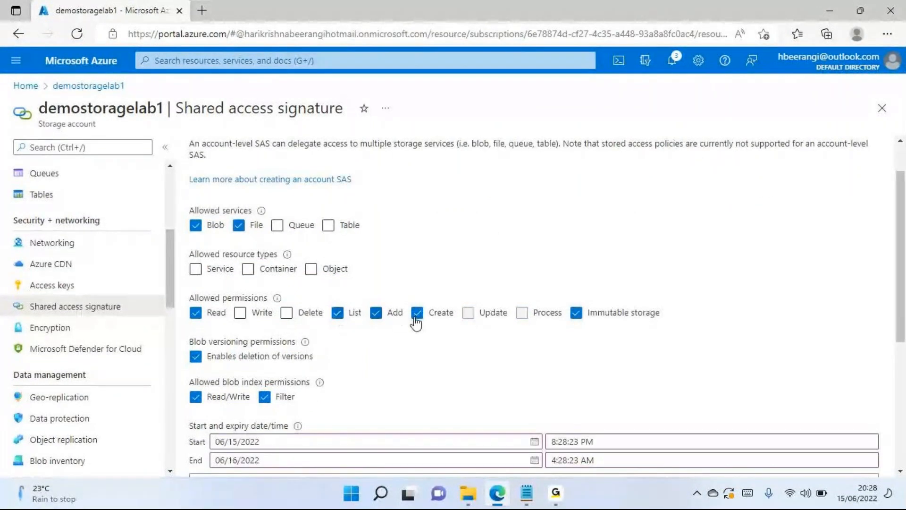
click(419, 315)
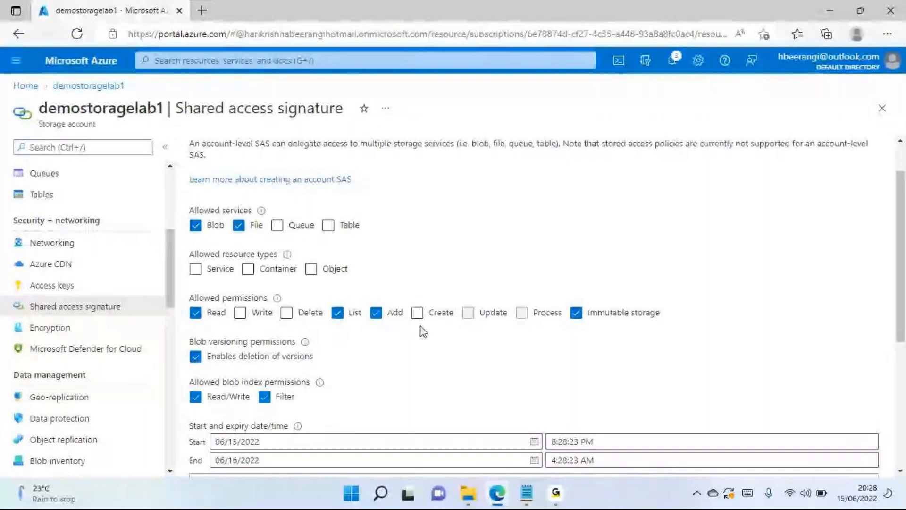
click(376, 313)
- Disallow deletion of blob versions and remove the Read/Write and Filter blob index permissions
scroll(440, 258, down, 2)
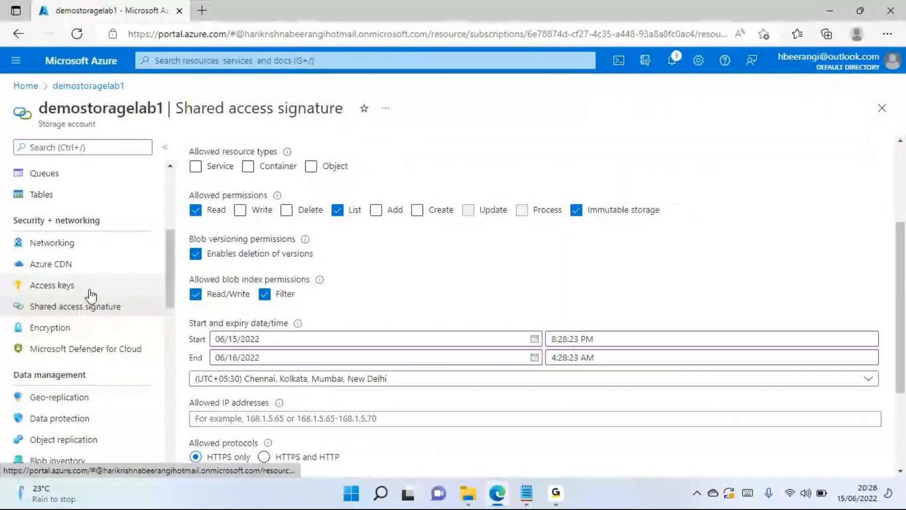
scroll(91, 295, up, 2)
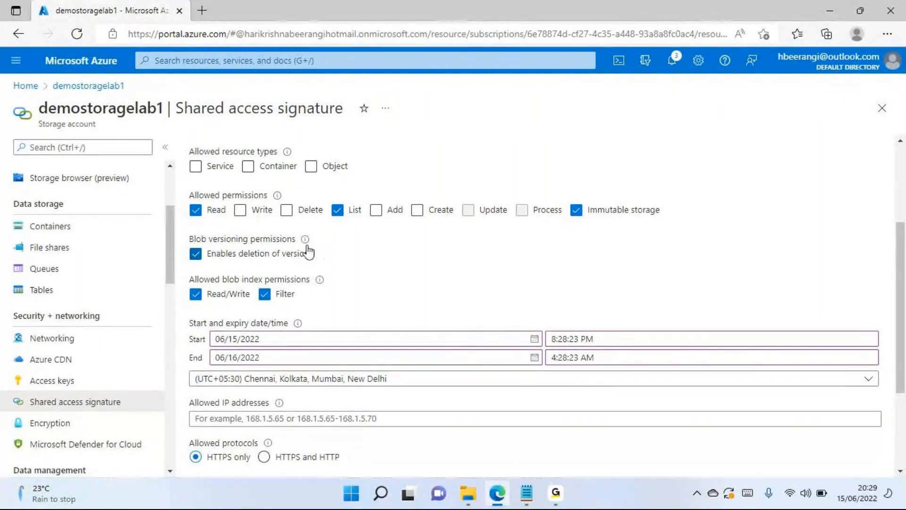
click(195, 254)
scroll(409, 265, down, 1)
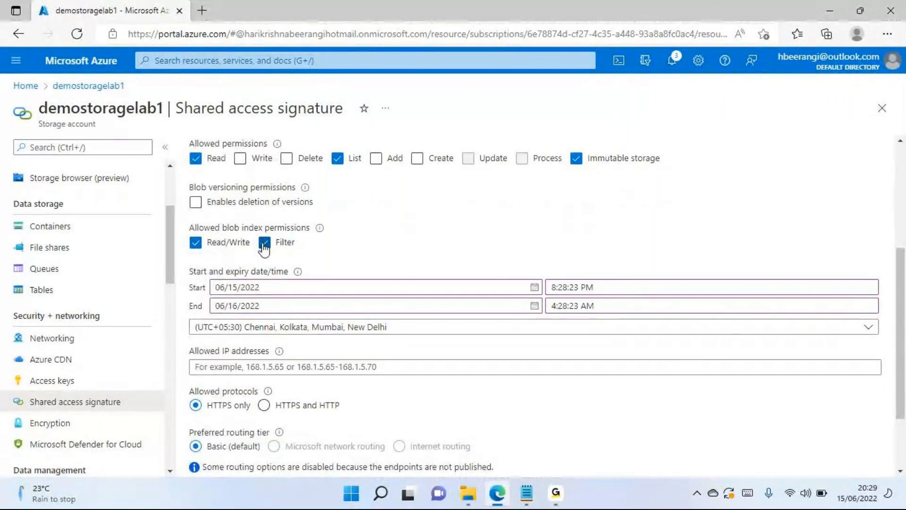
click(265, 247)
click(197, 250)
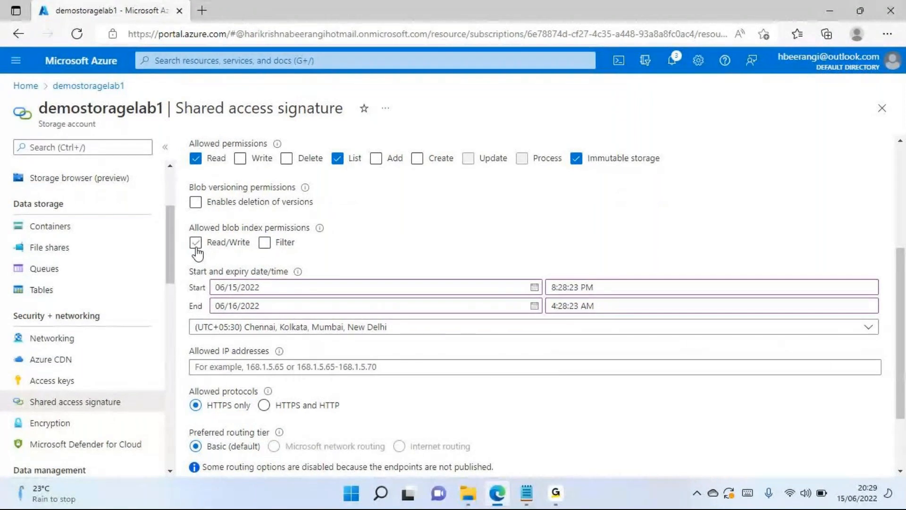
scroll(205, 235, up, 1)
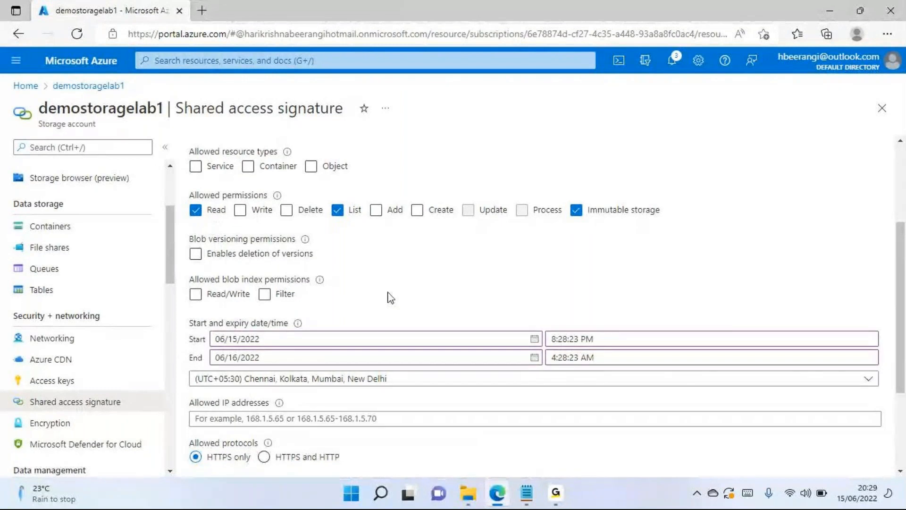
- Set the signature's validity period from 06/16/2022 8:28:23 AM to 06/16/2022 9:28:23 AM
scroll(384, 295, down, 1)
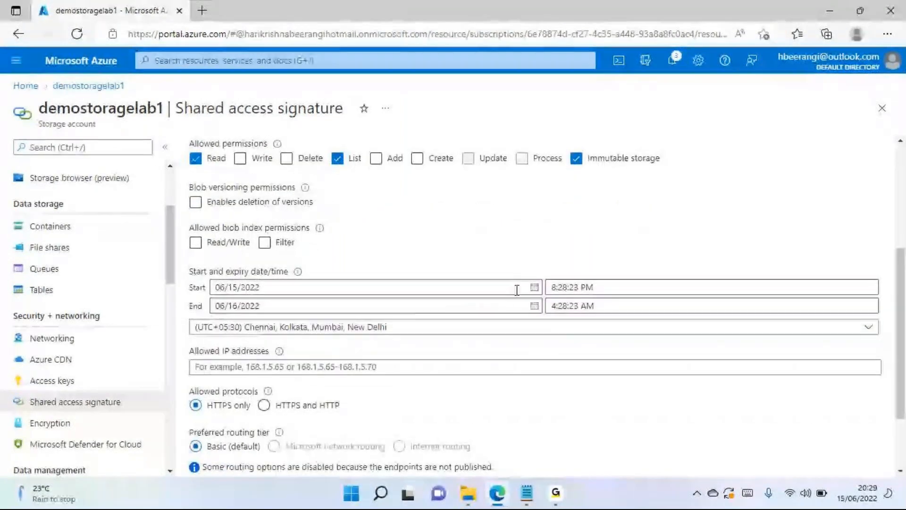
click(535, 288)
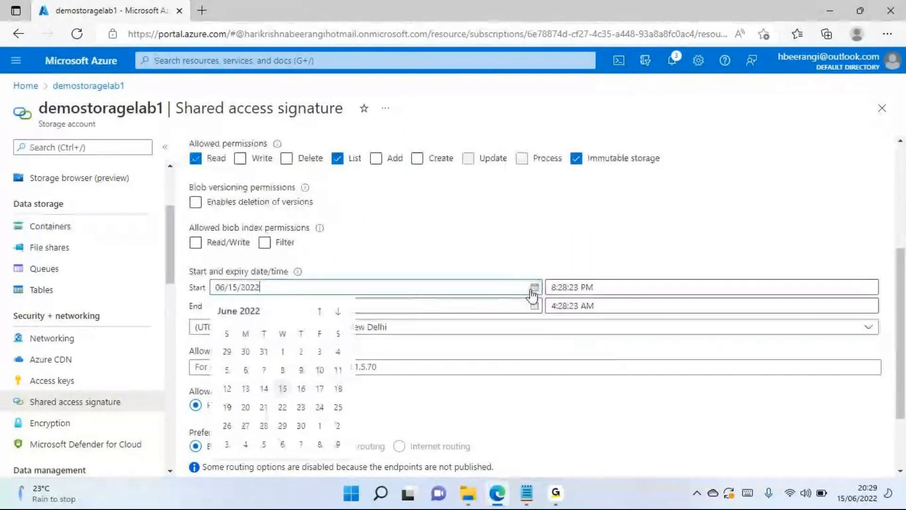
click(299, 390)
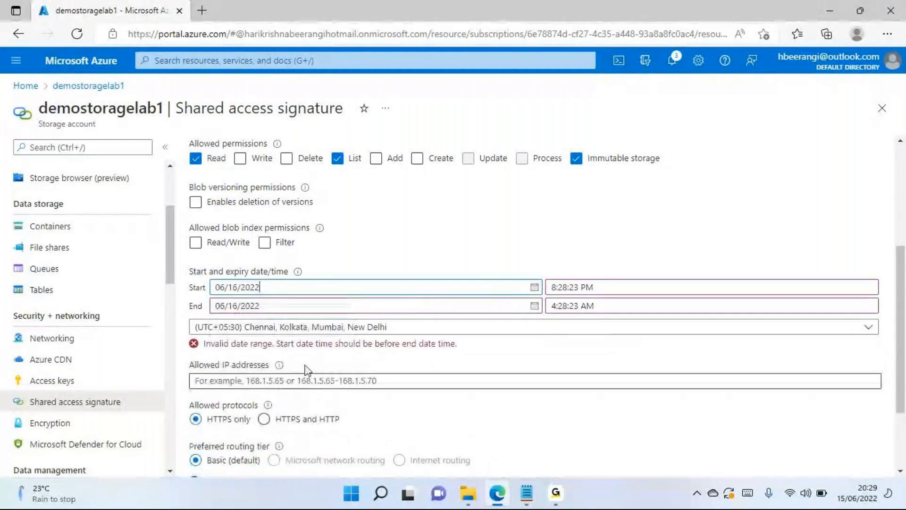
click(586, 287)
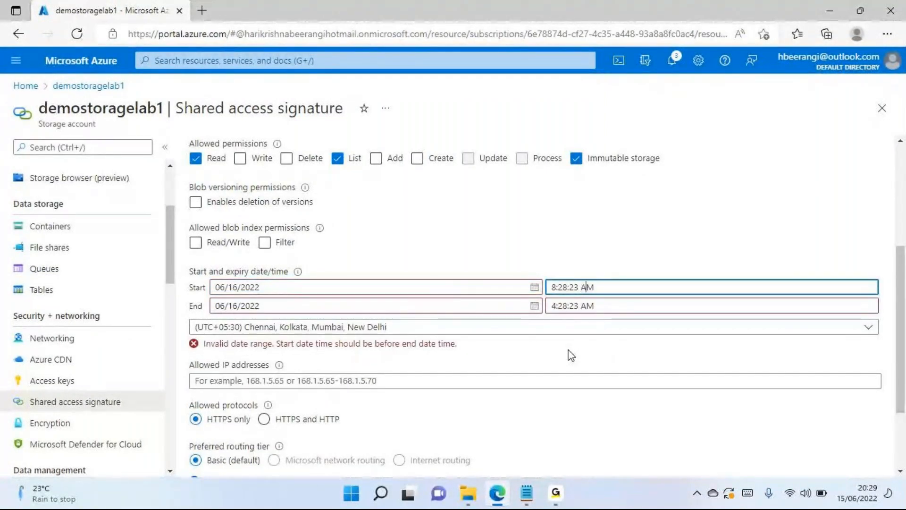
click(554, 306)
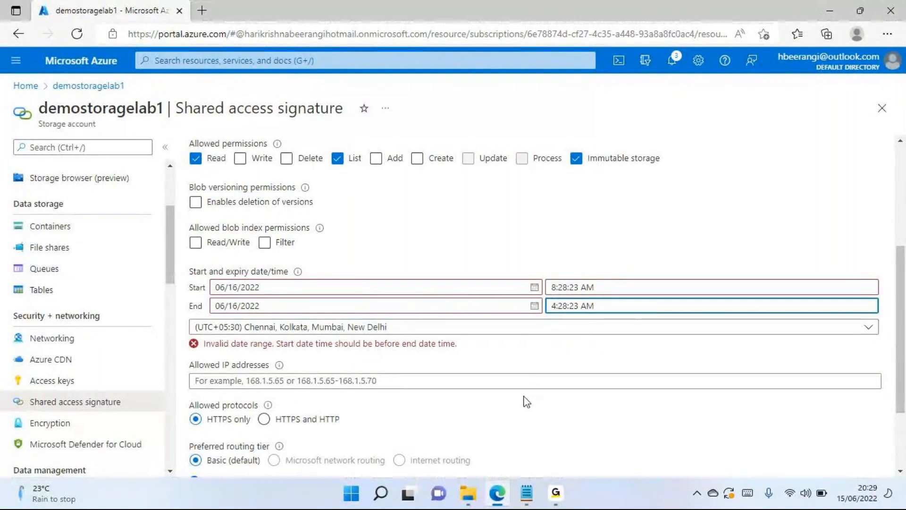
text(9)
click(632, 262)
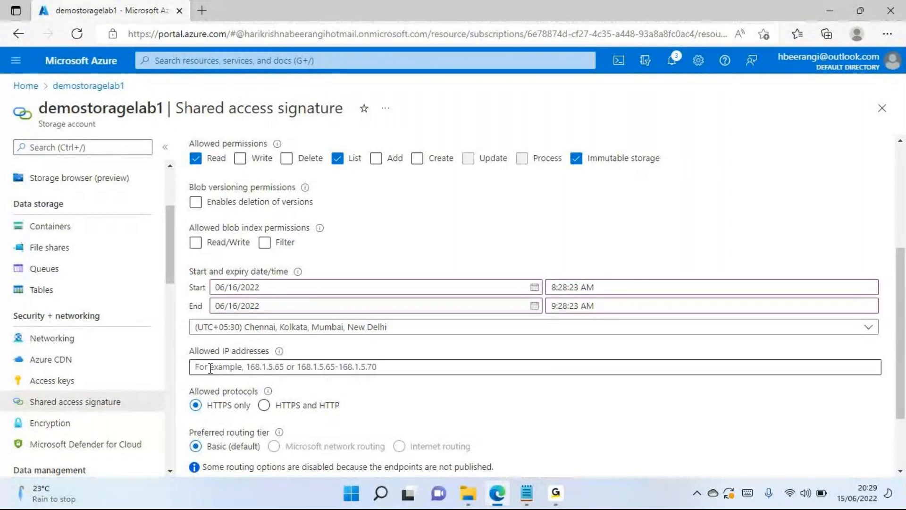
- Review the signature's settings from the allowed services down to the allowed IP addresses, protocols, routing tier and signing key
click(237, 366)
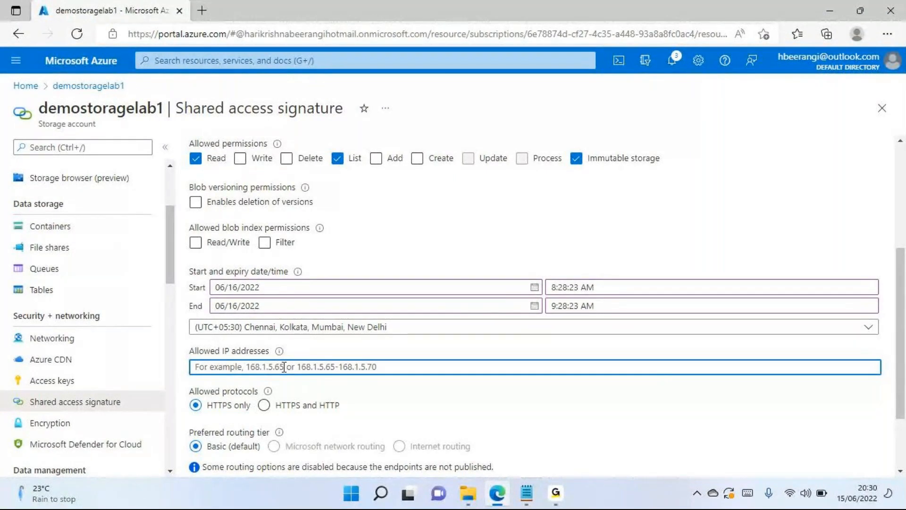
scroll(338, 263, up, 4)
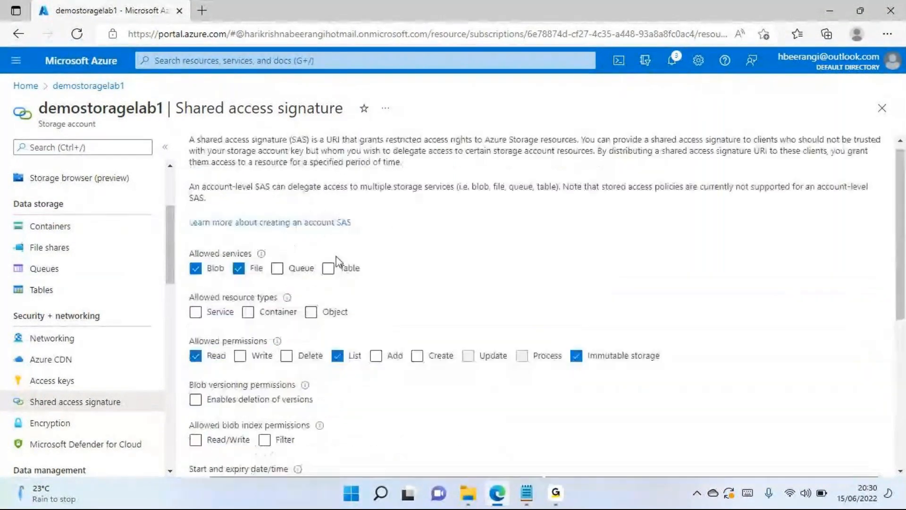
scroll(338, 262, up, 1)
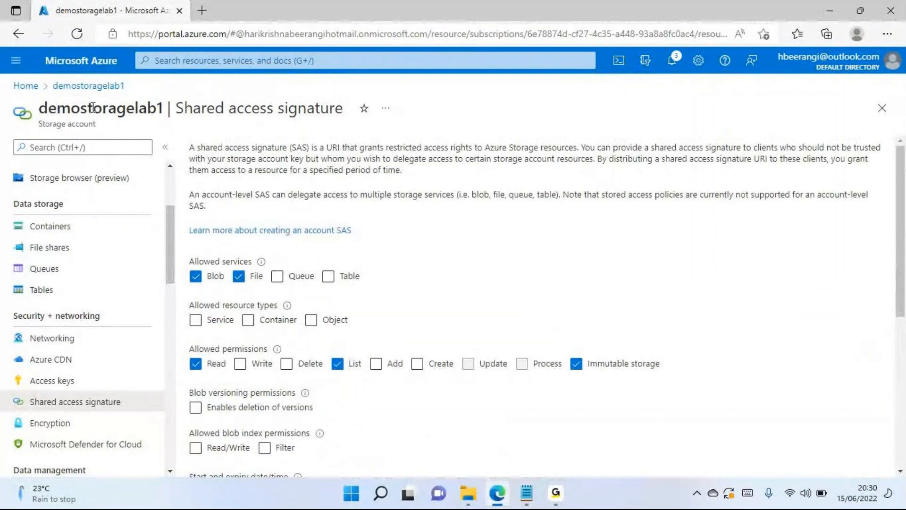
scroll(406, 220, down, 5)
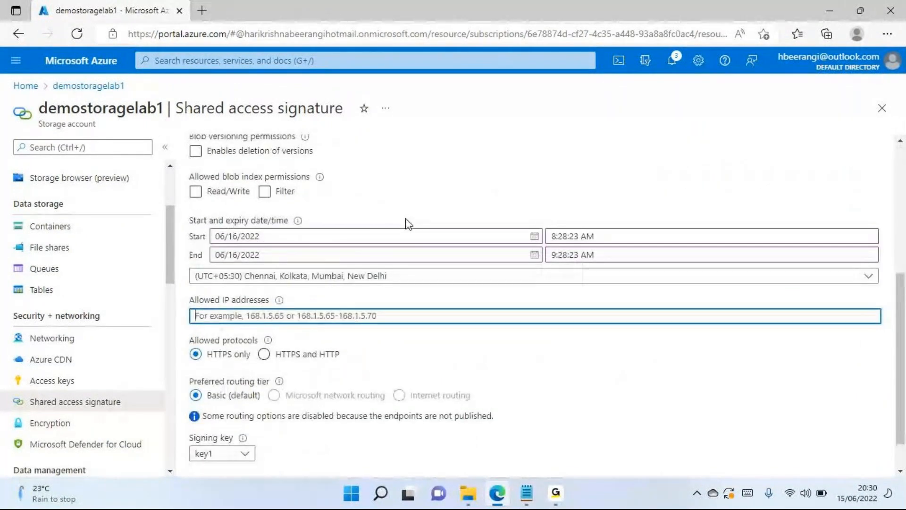
scroll(409, 224, down, 1)
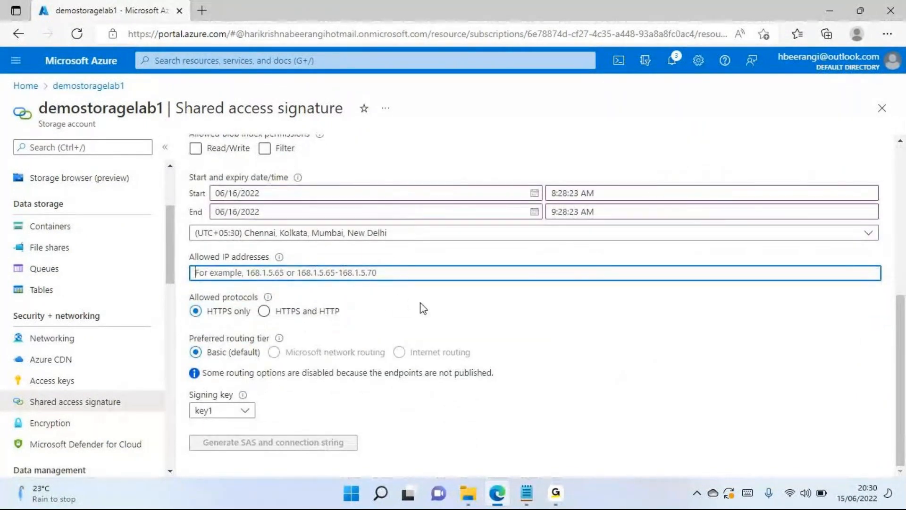
click(497, 319)
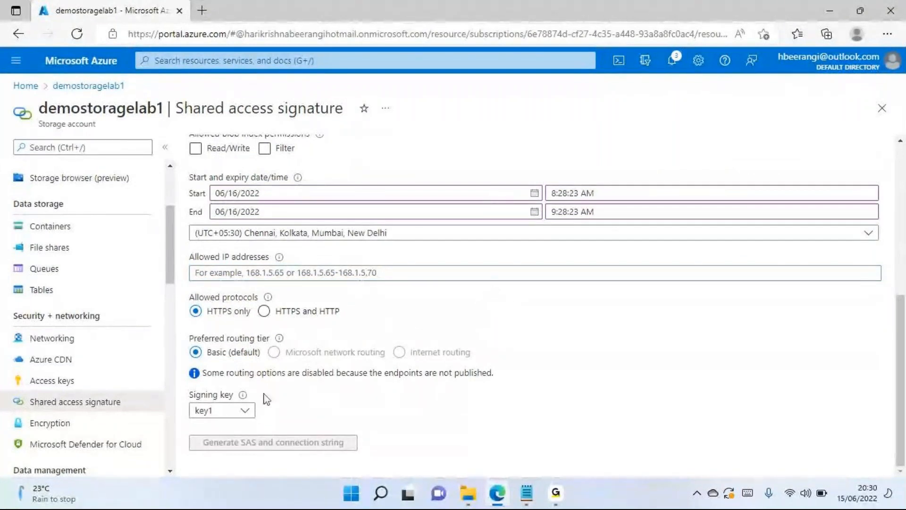
- Select key1 as the signing key and try to generate the SAS and connection string
click(222, 410)
click(217, 373)
click(213, 410)
click(212, 379)
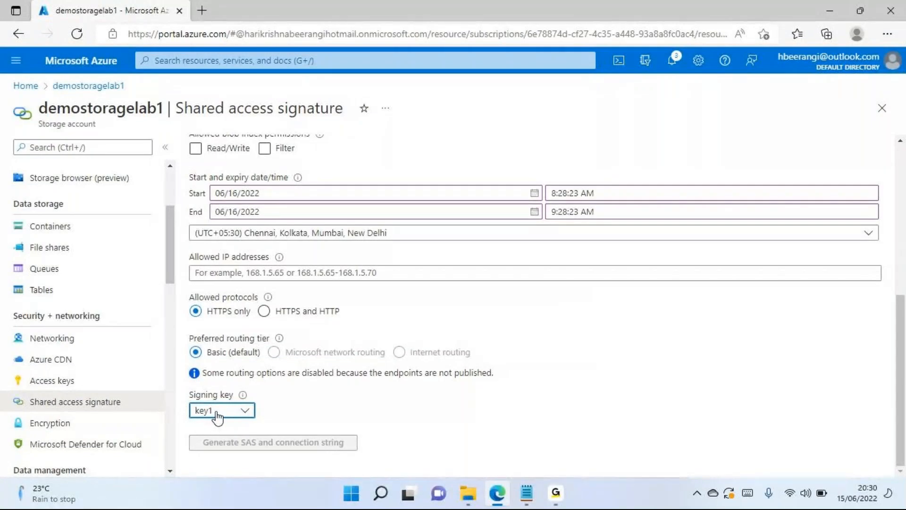
click(325, 447)
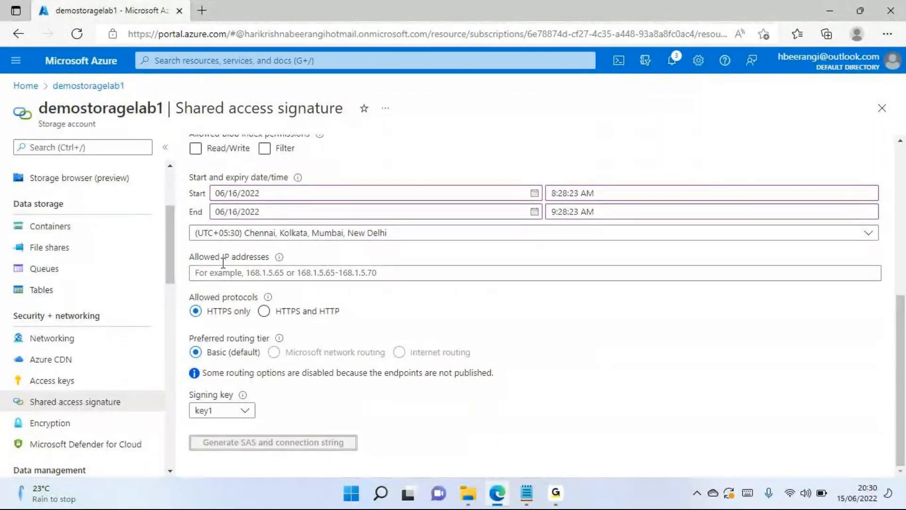
click(196, 149)
click(264, 149)
click(265, 154)
click(194, 152)
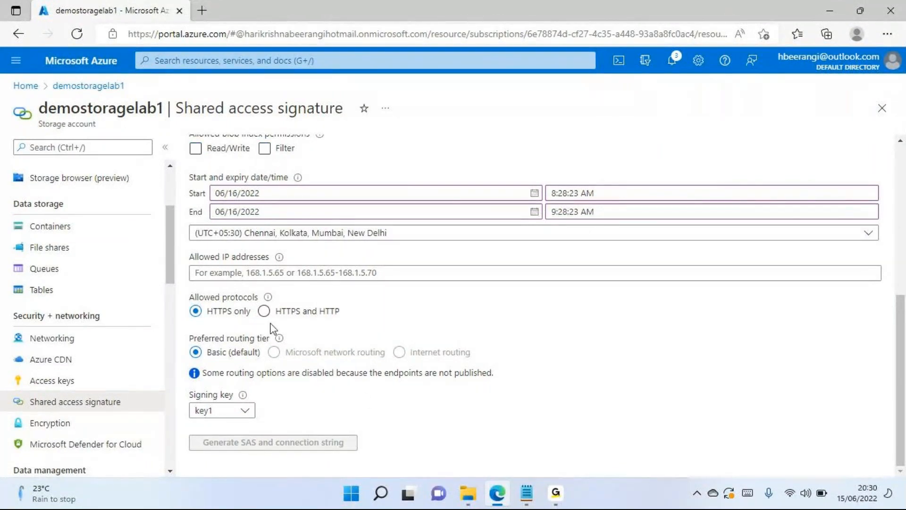
- Allow the Service, Container and Object resource types for the shared access signature
scroll(388, 379, up, 5)
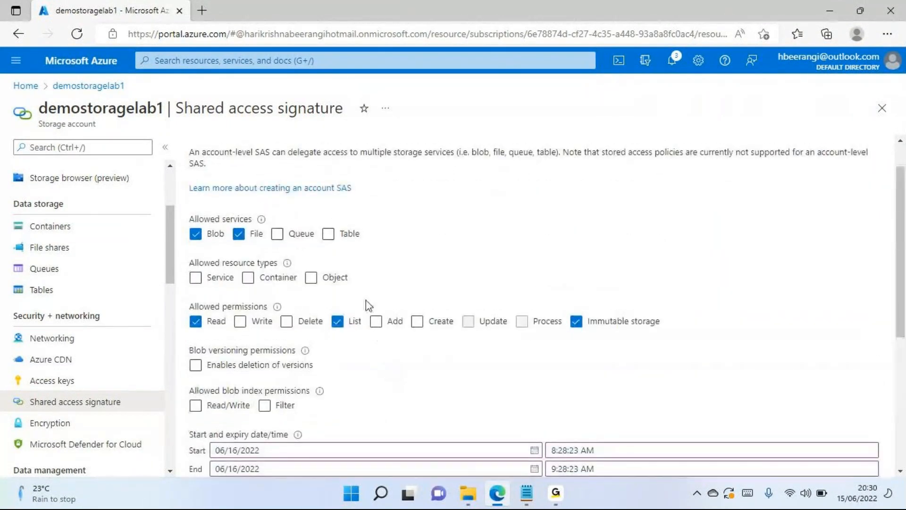
click(195, 279)
click(248, 277)
click(311, 278)
- Check the allowed services and generate the SAS and connection string
scroll(347, 355, down, 5)
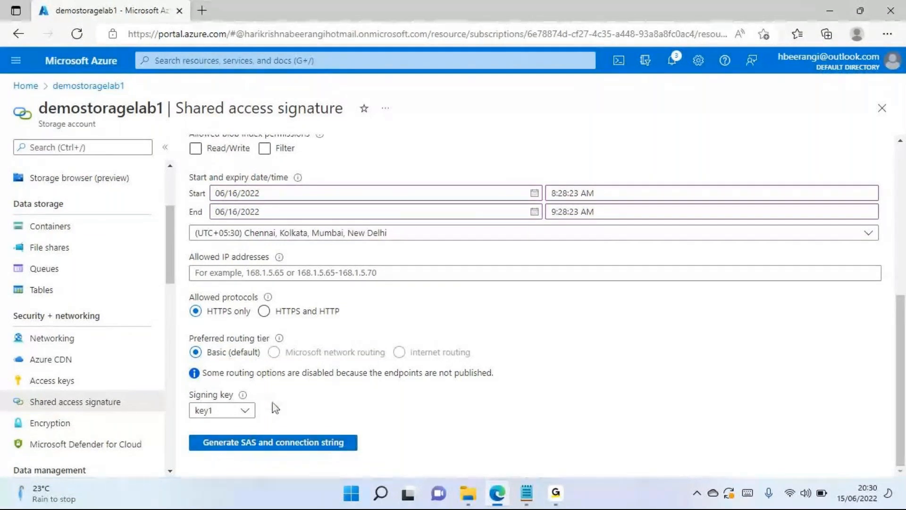
scroll(276, 408, up, 5)
click(238, 276)
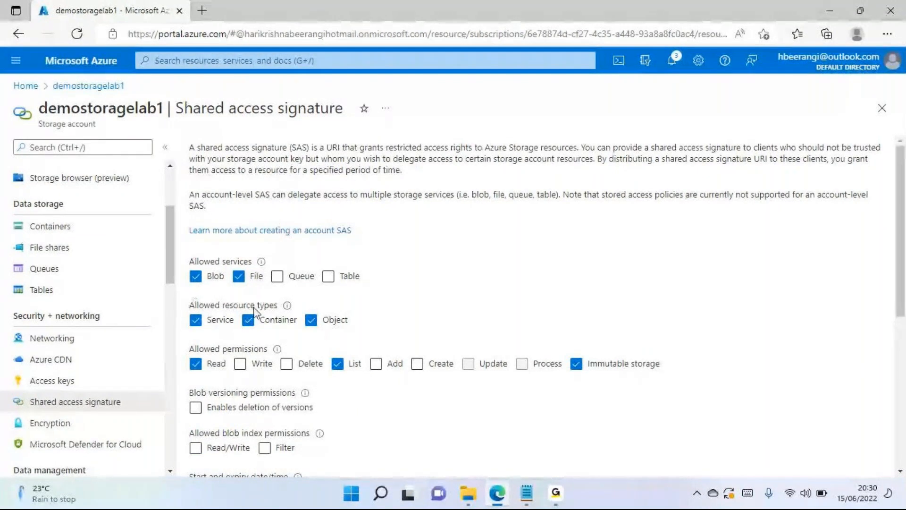
scroll(257, 314, down, 5)
click(307, 444)
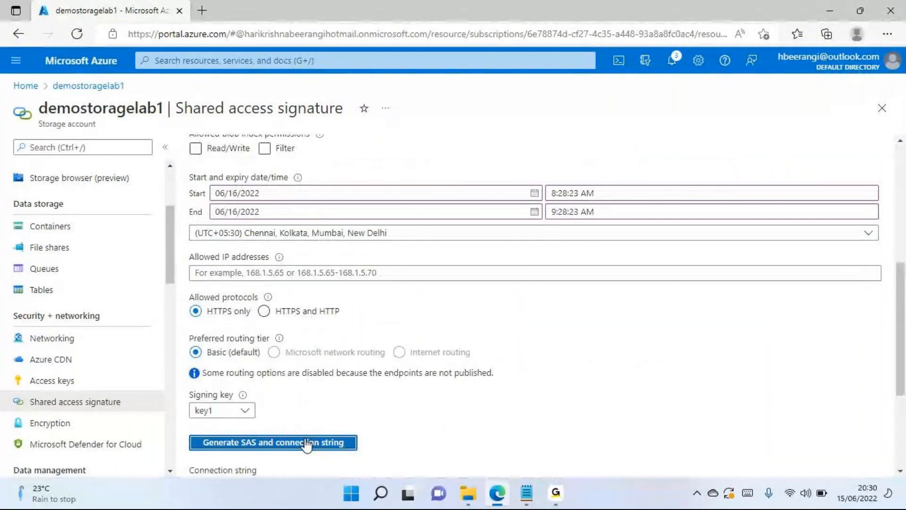
- Examine the generated connection string, SAS token, Blob service SAS URL and File service SAS URL
scroll(402, 343, down, 4)
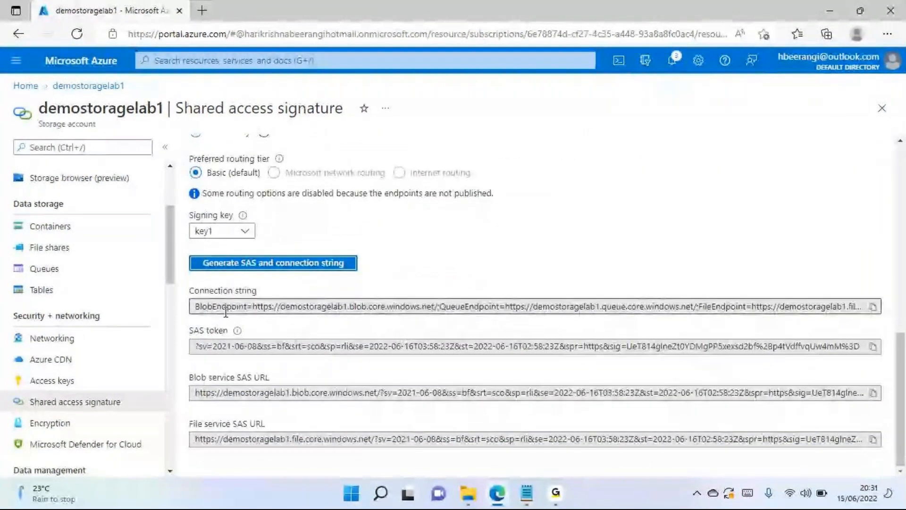
drag(202, 307, 305, 308)
drag(207, 347, 294, 352)
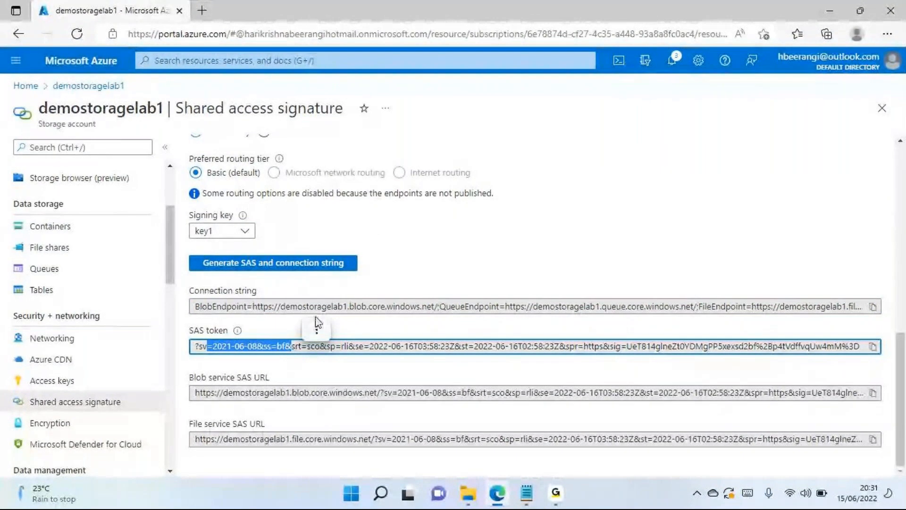
click(231, 363)
click(216, 387)
drag(242, 392, 315, 394)
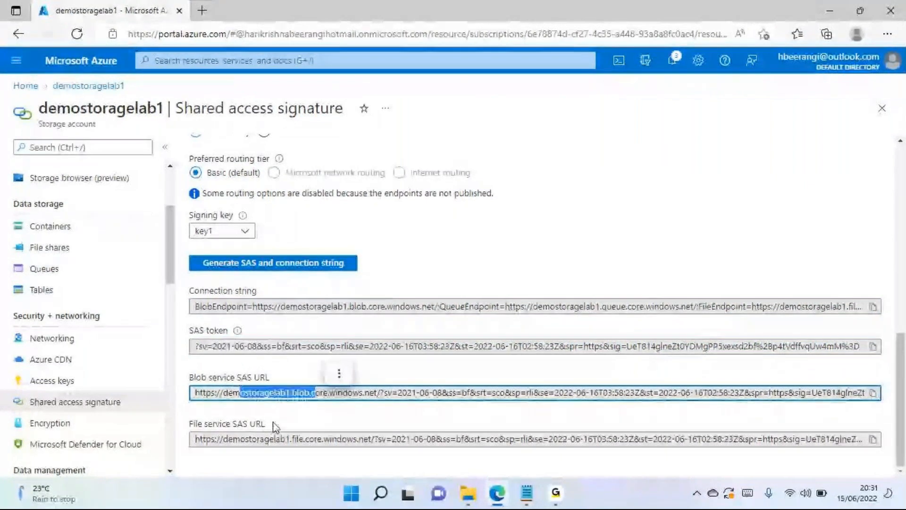
drag(198, 424, 257, 443)
click(312, 422)
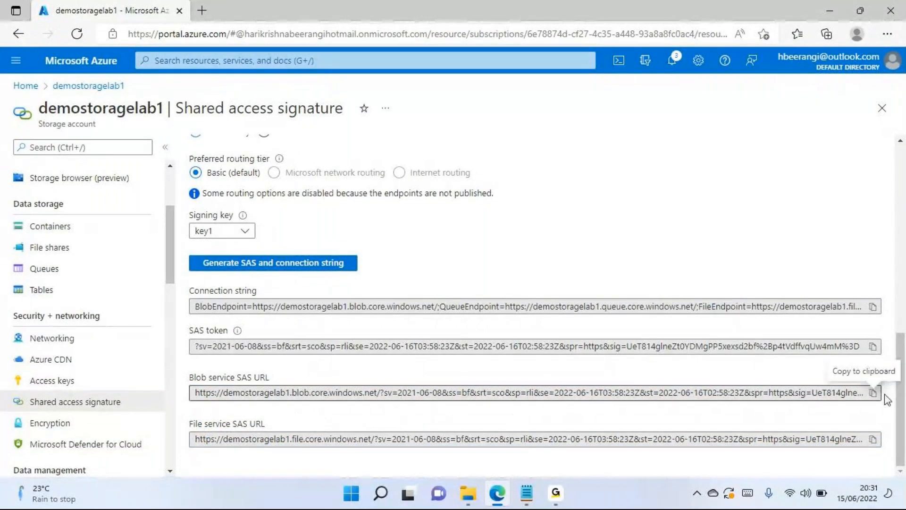
- Copy the Blob service SAS URL, File service SAS URL, SAS token and connection string to the clipboard in turn
click(873, 393)
click(873, 440)
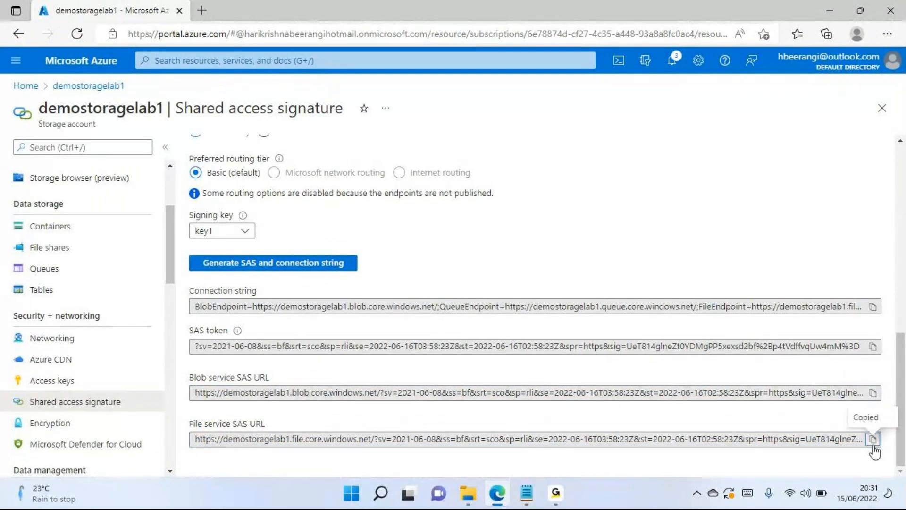
click(873, 346)
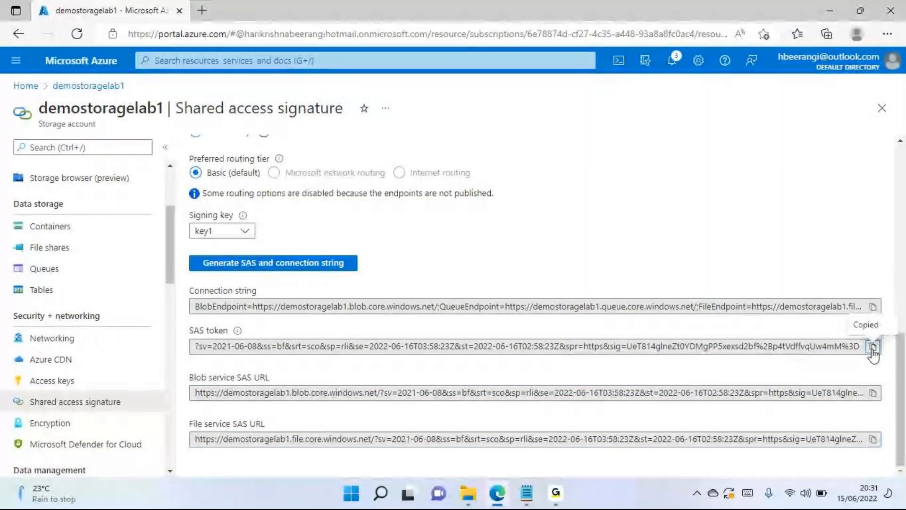
click(873, 306)
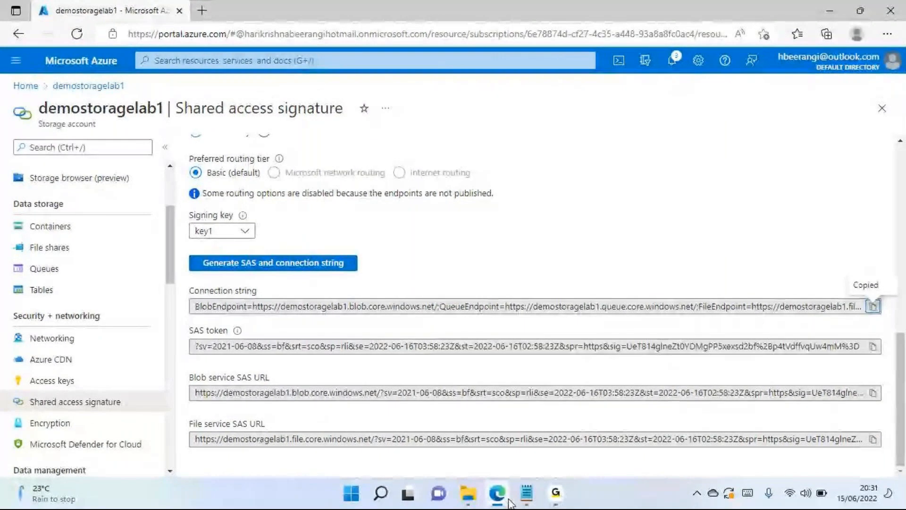
- Switch to the untitled Notepad note and add the line "Azure storage Explorer ( Microsoft)" below the endpoint list
mouse_move(526, 492)
click(539, 446)
click(237, 257)
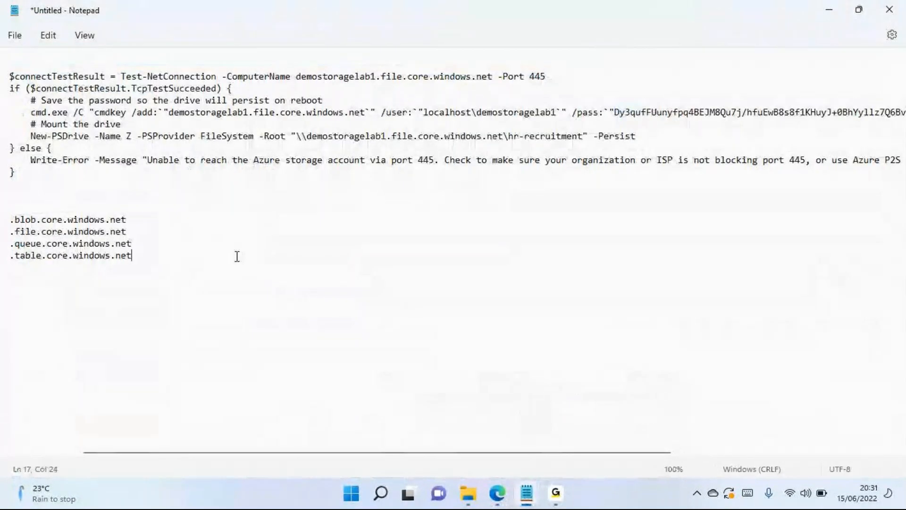
text(Azure stora)
key(BackSpace)
key(BackSpace)
text(ge Explorer)
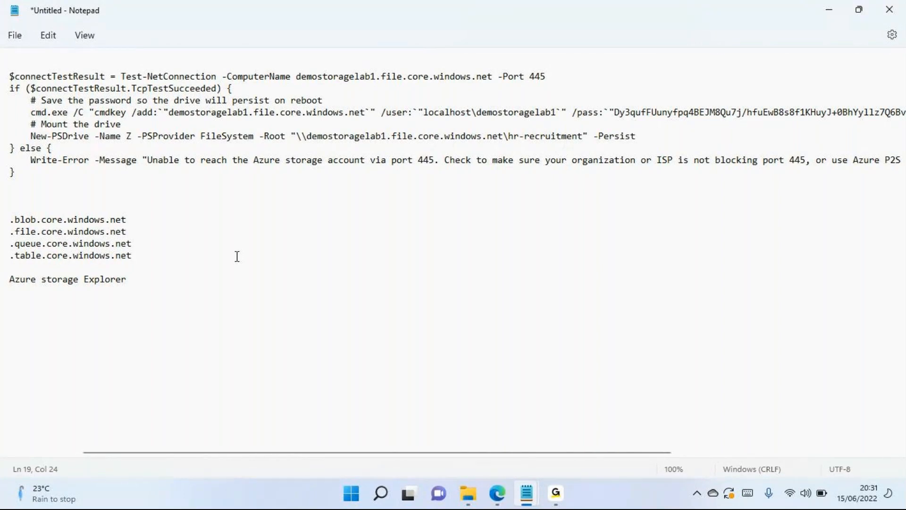
text(( Microsoft))
key(Return)
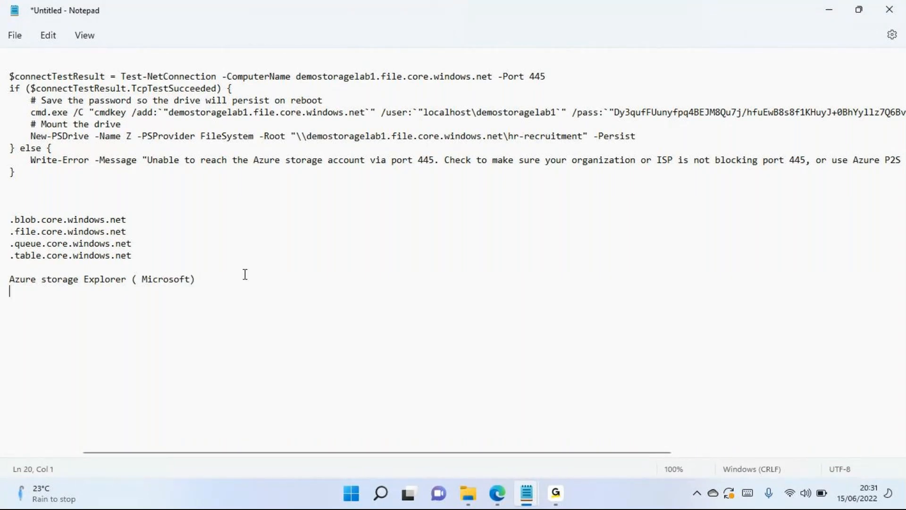
text(Cloud Berry )
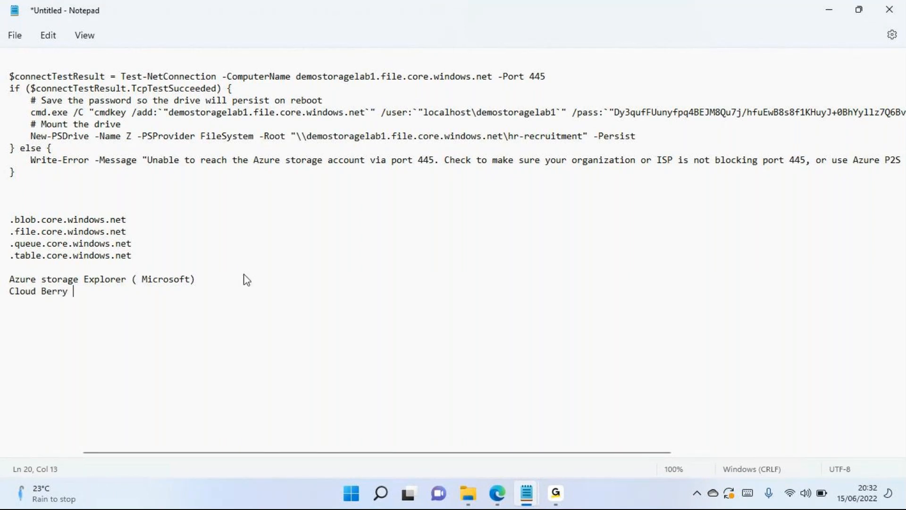
text(Explorer)
key(Return)
text(Azure manag)
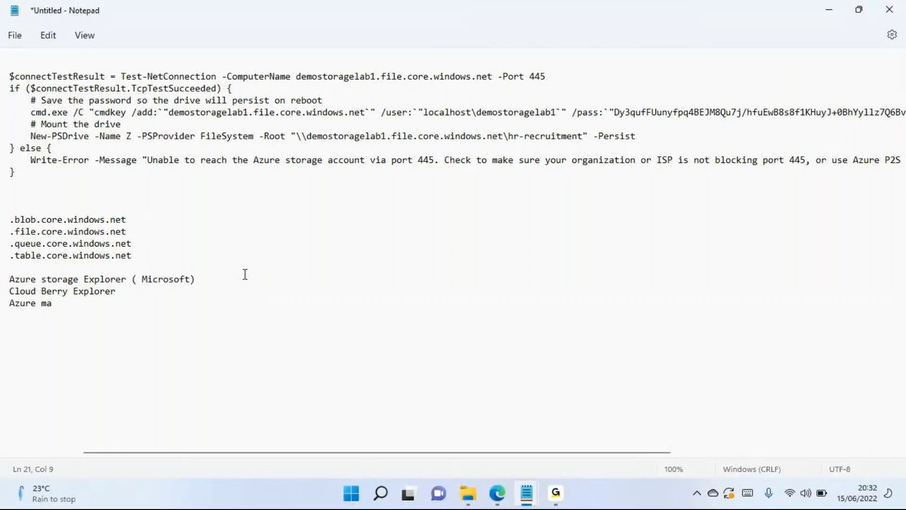
key(shift+Home)
key(BackSpace)
drag(143, 294, 2, 294)
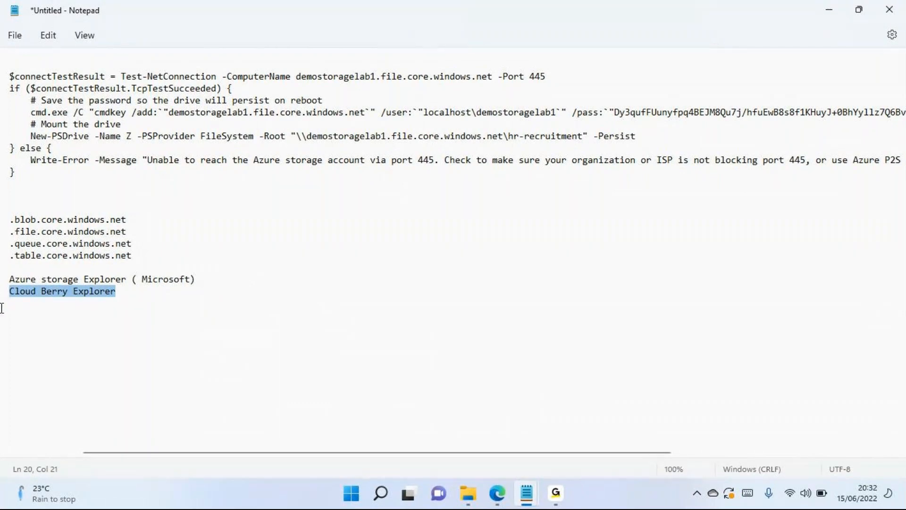
key(Delete)
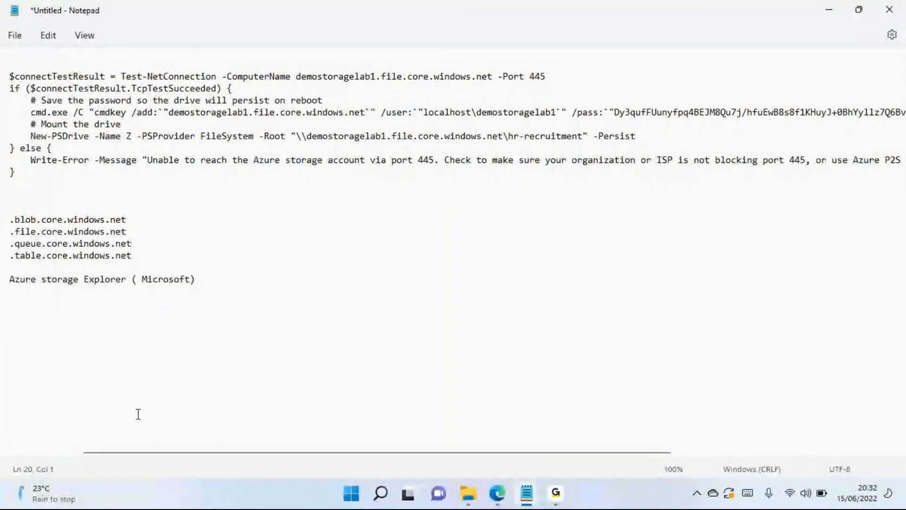
- Switch back to the Azure portal in Edge and examine the storage account's Encryption settings for Microsoft-managed and customer-managed keys
drag(127, 279, 206, 279)
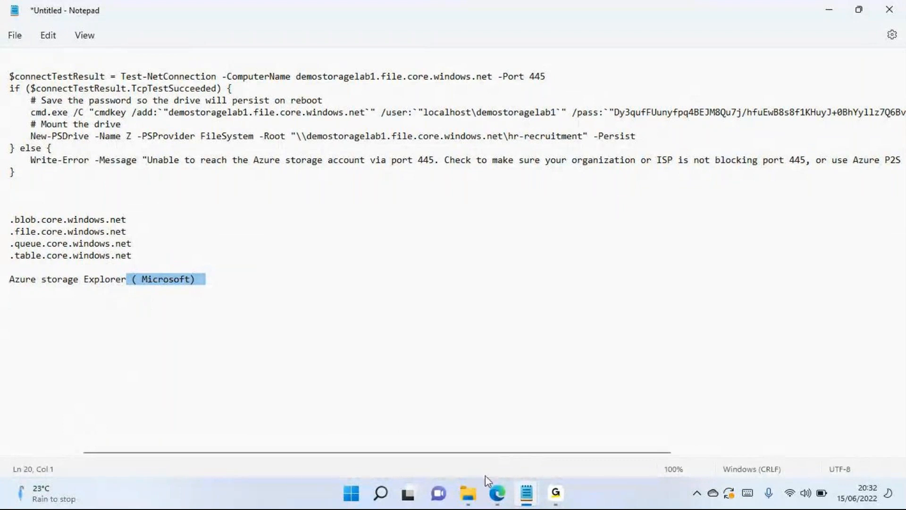
click(498, 494)
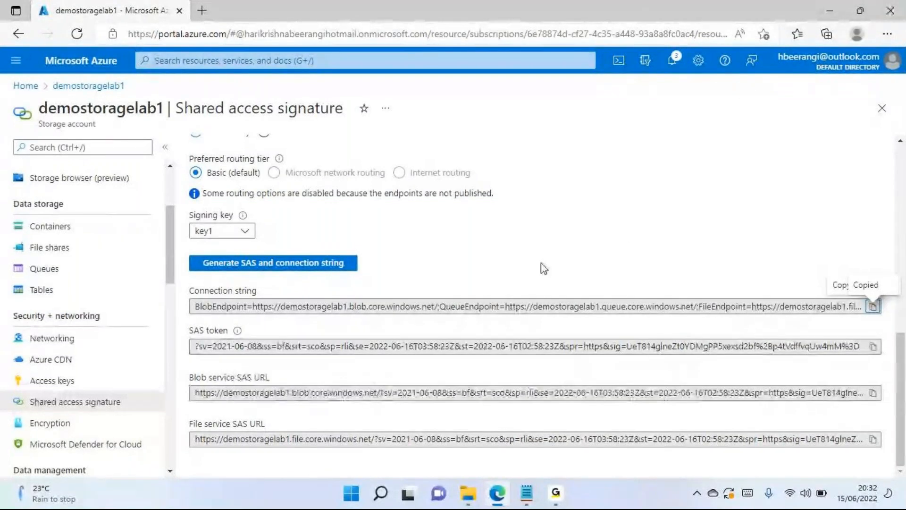
click(55, 428)
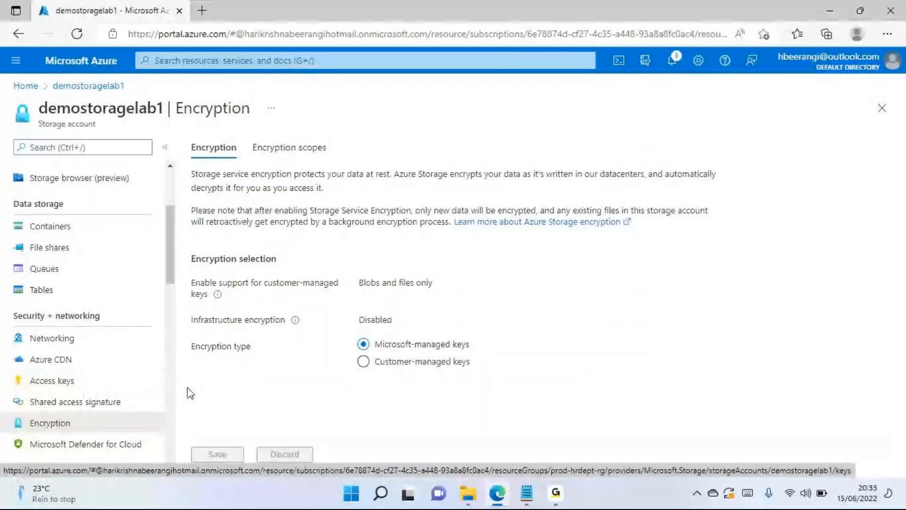
scroll(148, 378, down, 1)
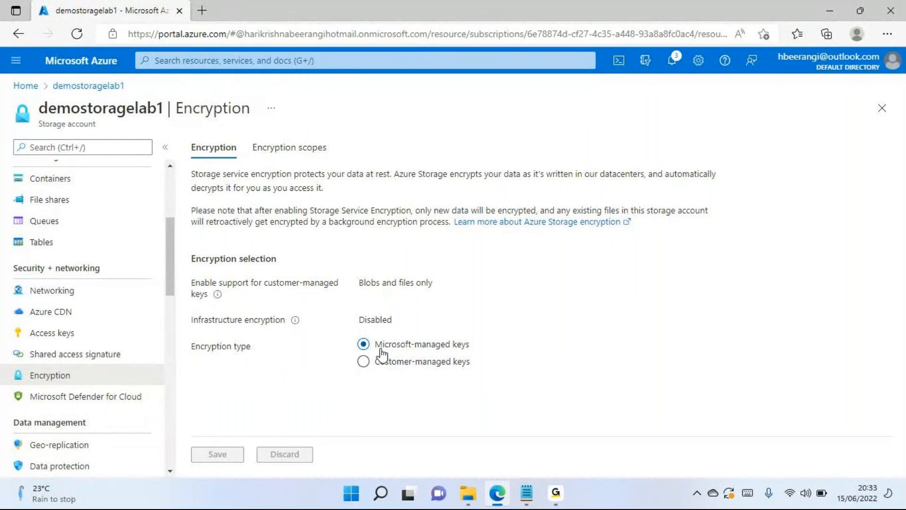
drag(382, 349, 461, 348)
drag(382, 363, 467, 366)
click(609, 337)
click(433, 348)
- Reveal the storage account's access keys, and return to the Encryption settings to read how Azure Storage encrypts data
click(79, 336)
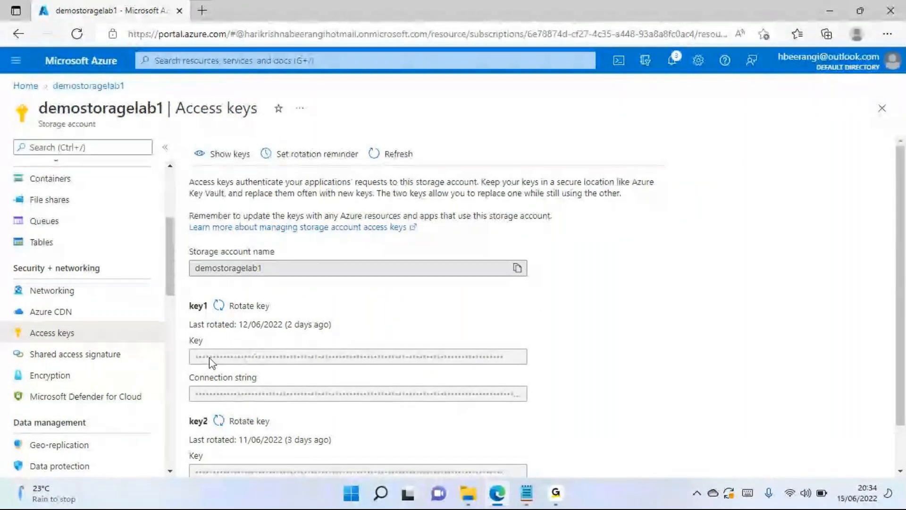
click(231, 156)
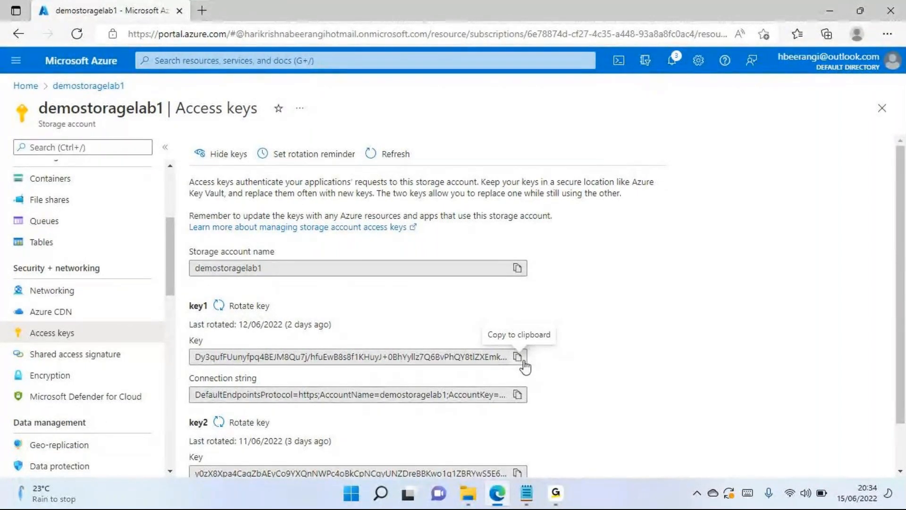
click(94, 376)
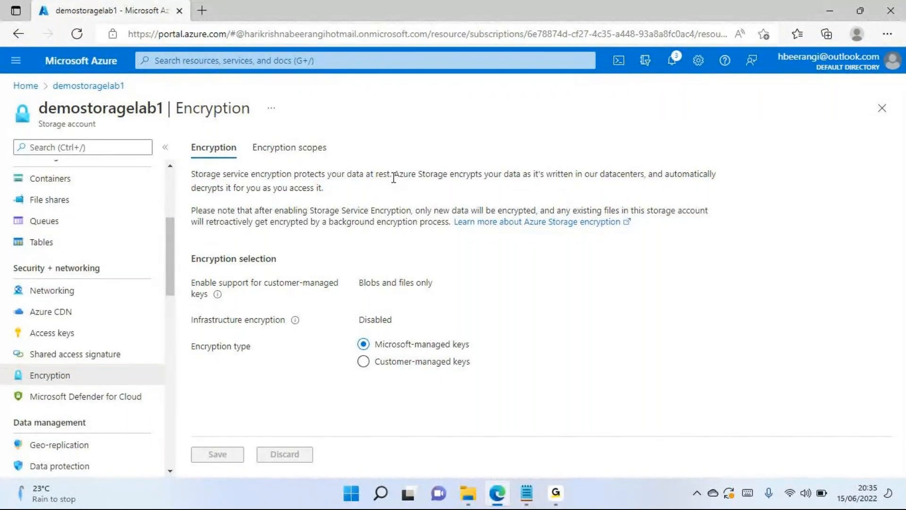
drag(393, 175, 495, 177)
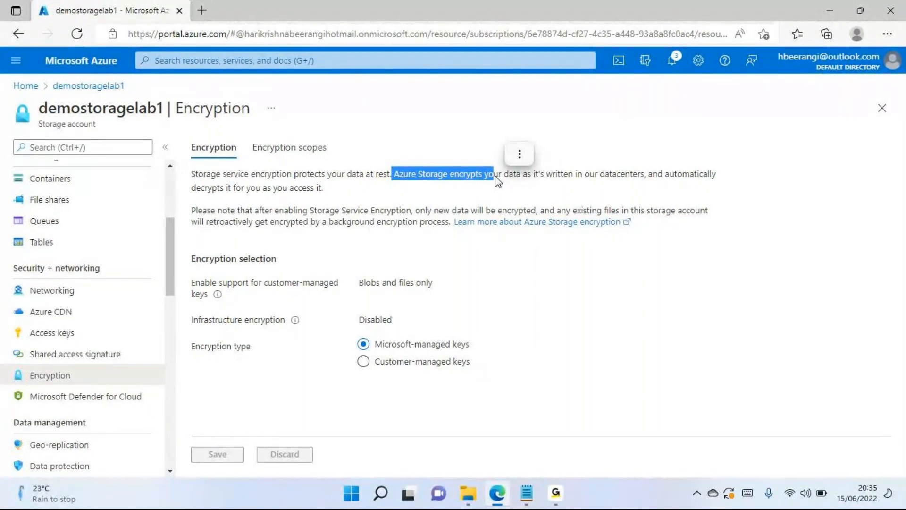
click(510, 192)
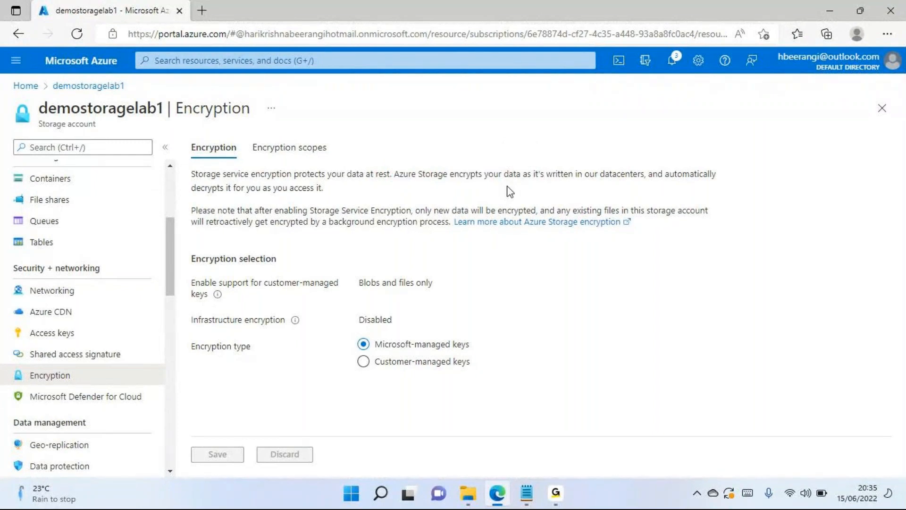
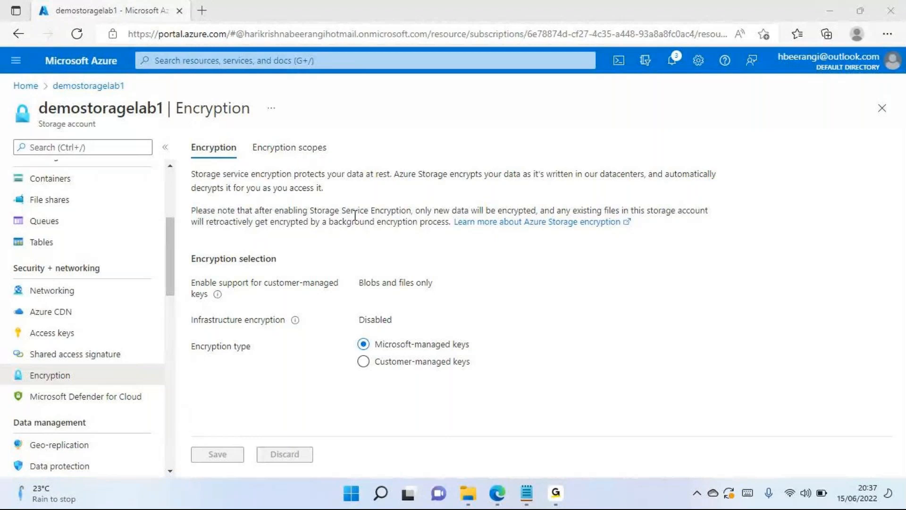
- Read the Encryption description of how the storage service protects data at rest in demostoragelab1
double_click(95, 110)
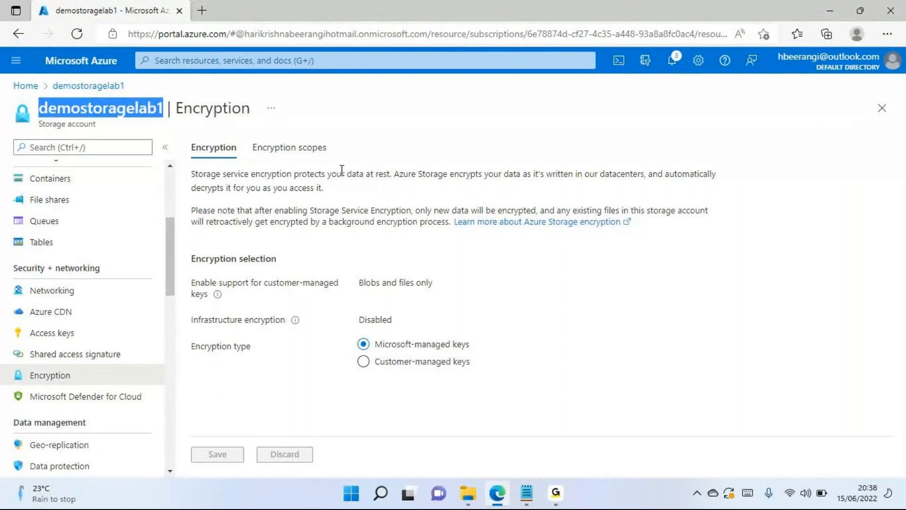
drag(387, 175, 371, 176)
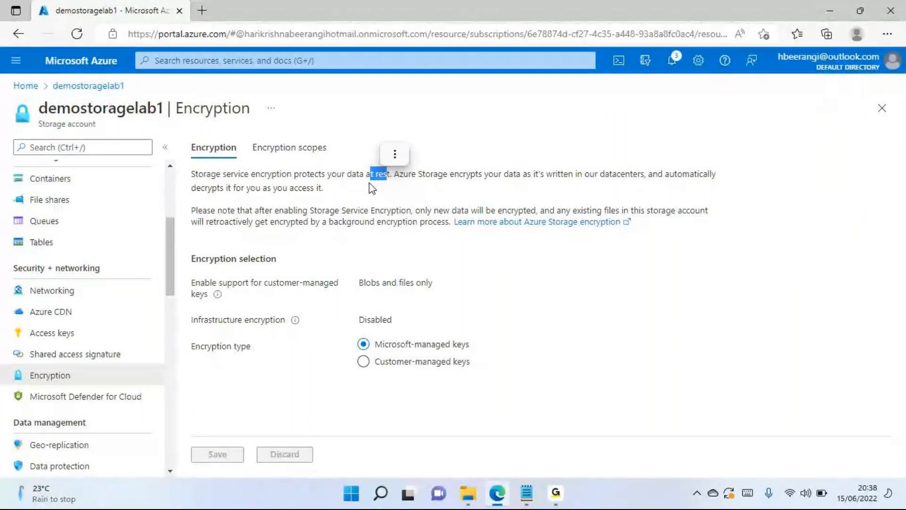
double_click(432, 176)
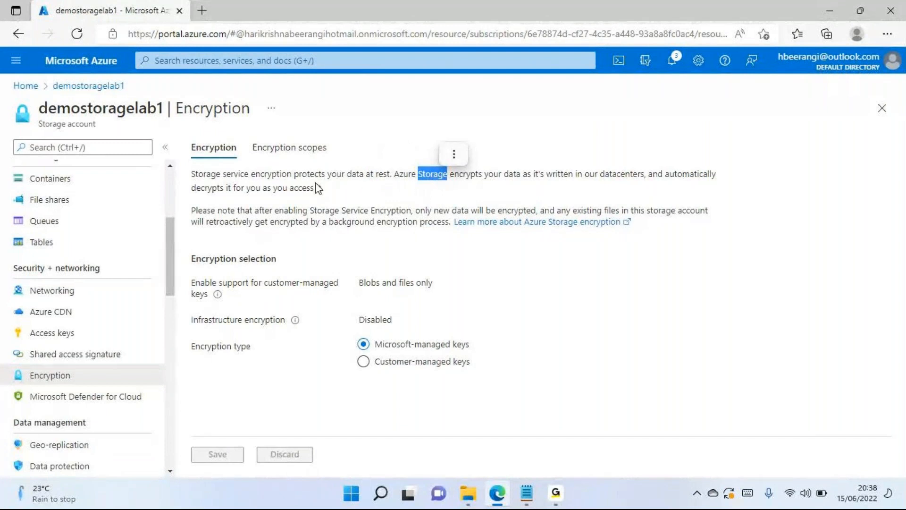
drag(287, 175, 264, 175)
click(264, 175)
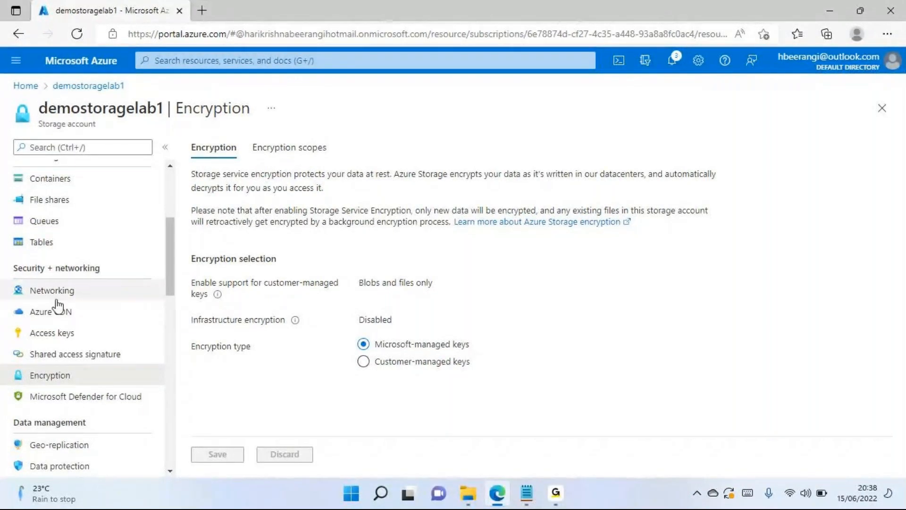
- Review the storage account's Networking, Access keys and Shared access signature settings in turn
scroll(60, 295, up, 3)
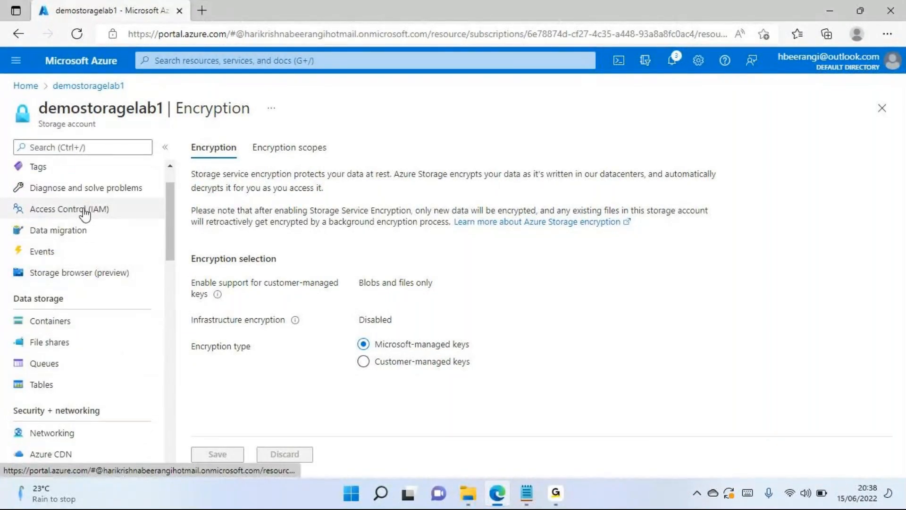
scroll(84, 217, down, 1)
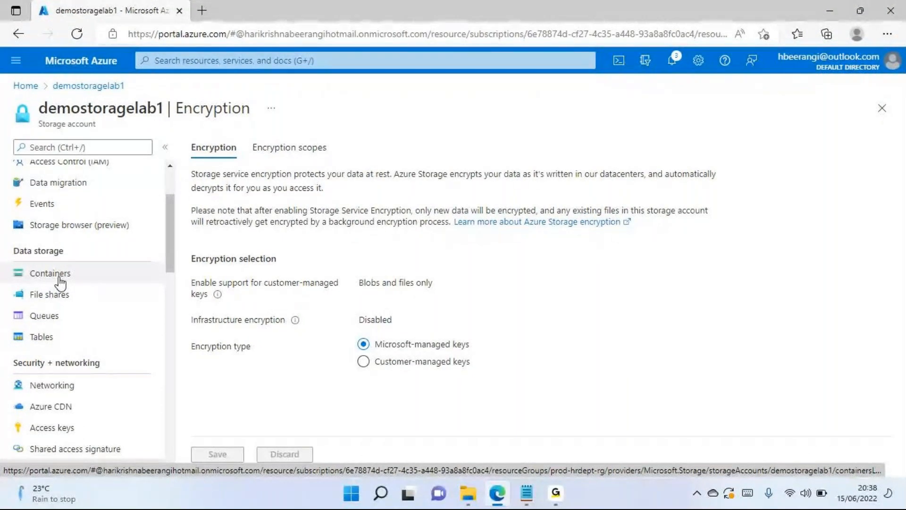
scroll(61, 302, down, 1)
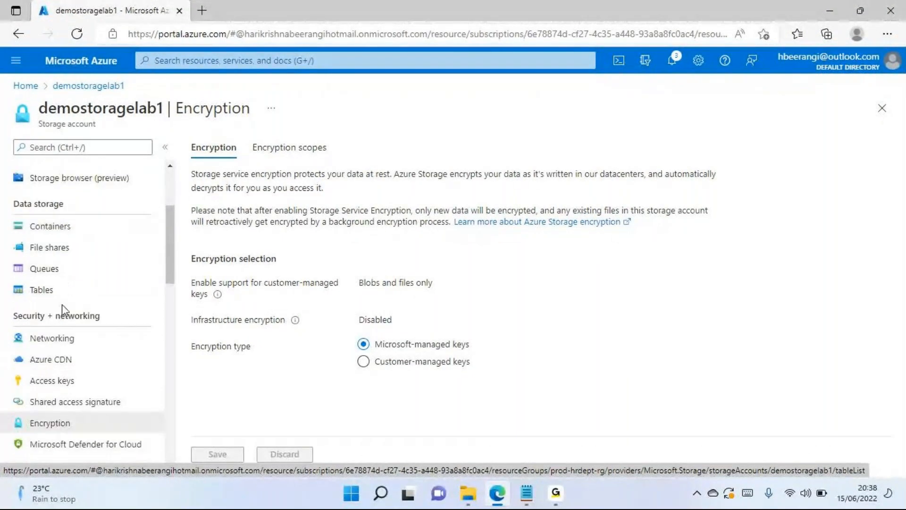
click(57, 345)
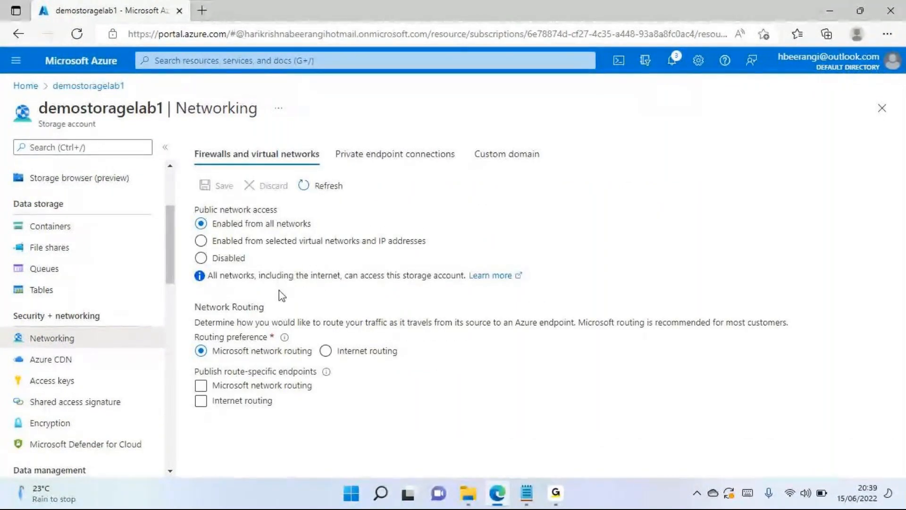
click(76, 386)
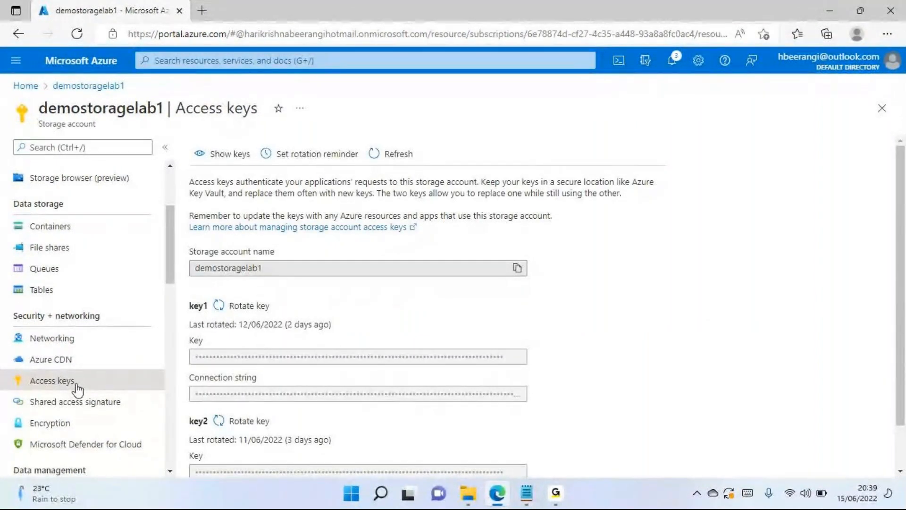
click(56, 402)
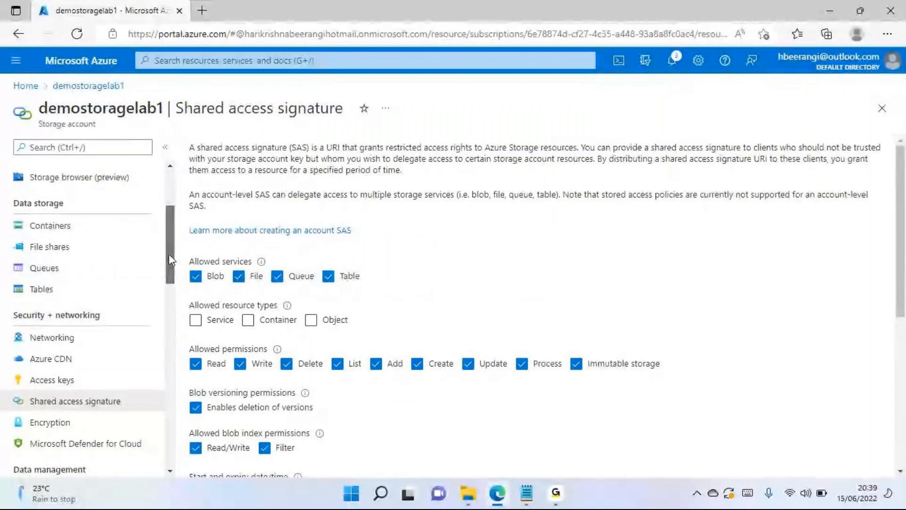
scroll(166, 277, down, 2)
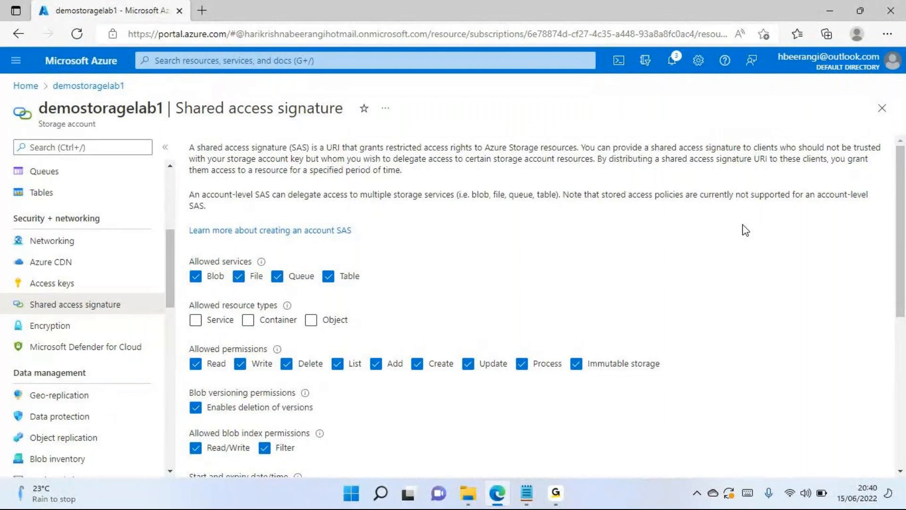
- Search the portal's resources, services and docs for "SAP", and clear the search
click(706, 32)
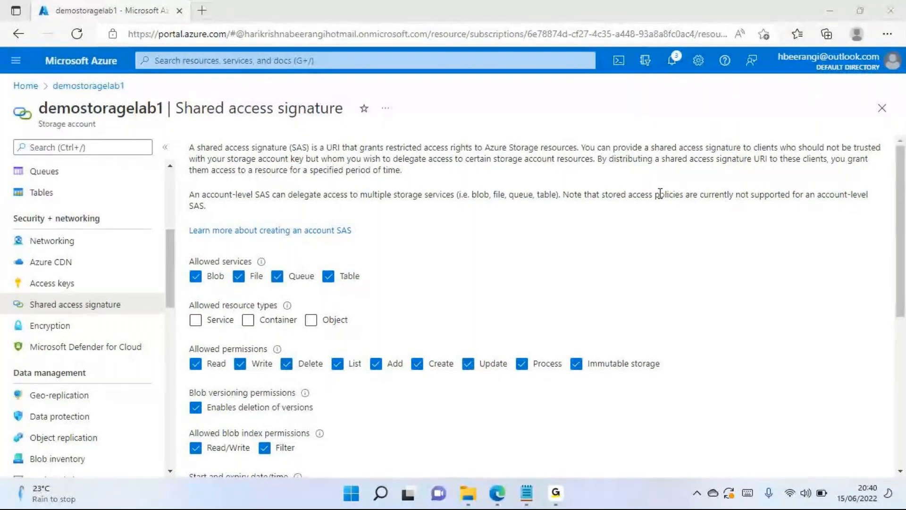
click(243, 57)
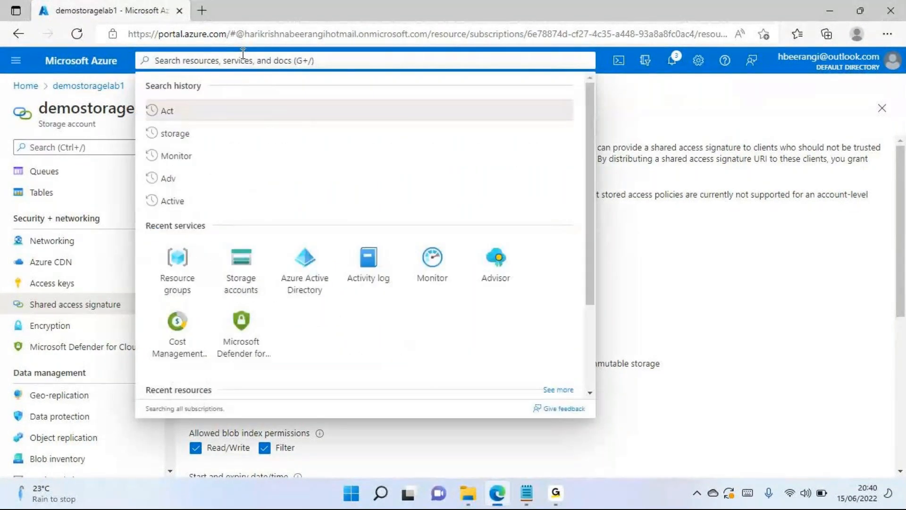
text(SAP)
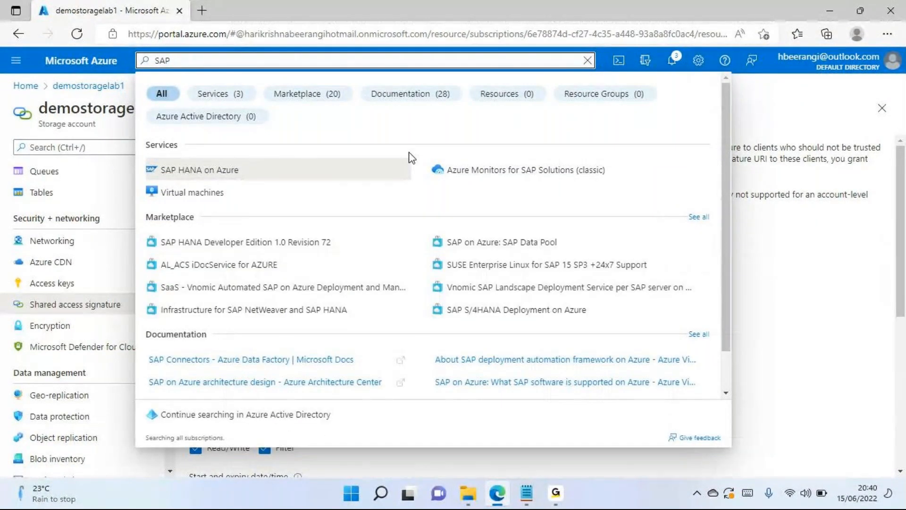
click(587, 62)
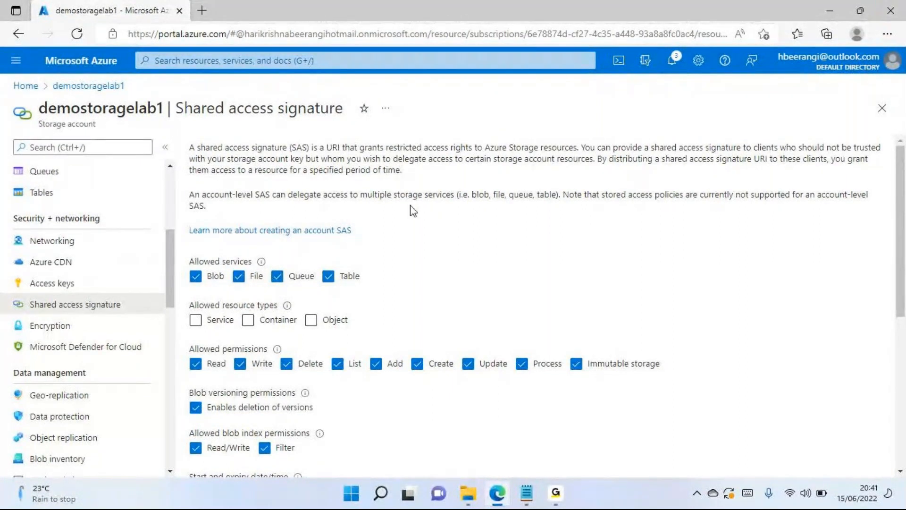
- Return to the storage account's Encryption settings and choose Customer-managed keys as the encryption type
scroll(411, 210, down, 5)
scroll(316, 300, down, 1)
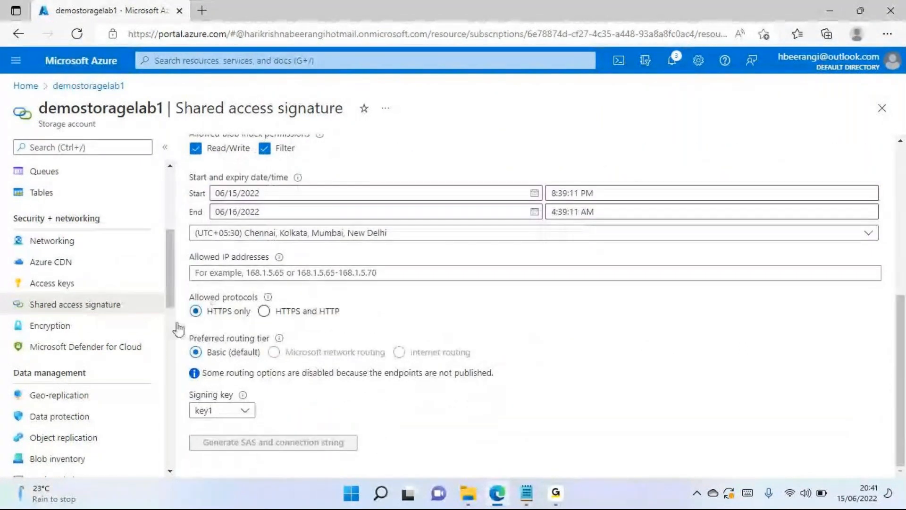
click(44, 328)
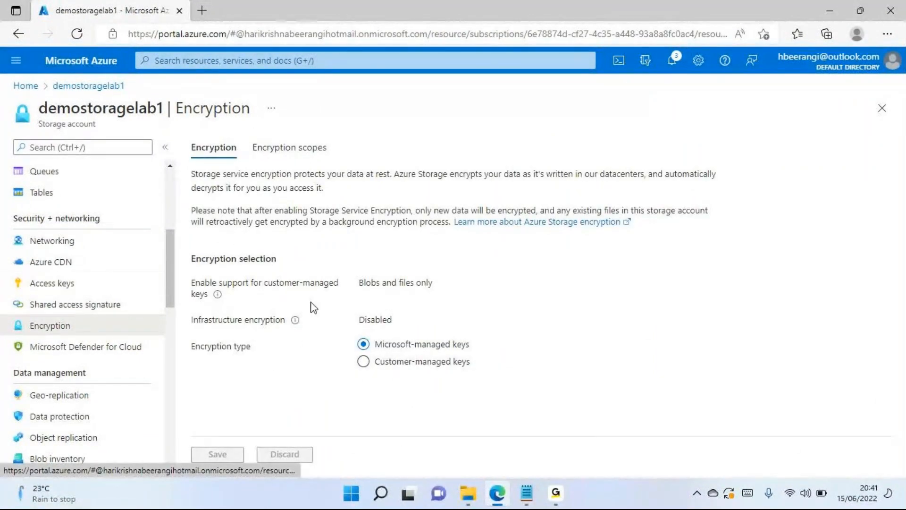
click(363, 362)
scroll(531, 282, down, 2)
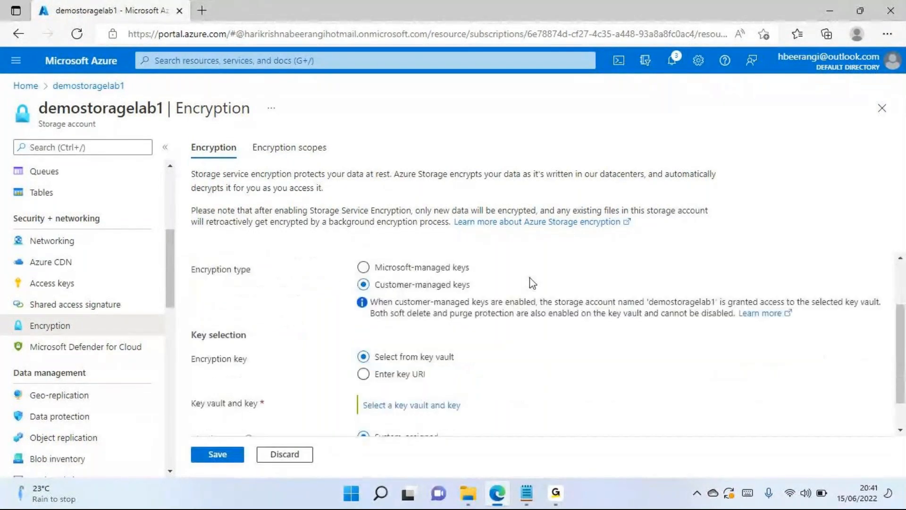
- Examine the Customer-managed keys option together with its key vault selection and identity type settings
drag(382, 279, 470, 285)
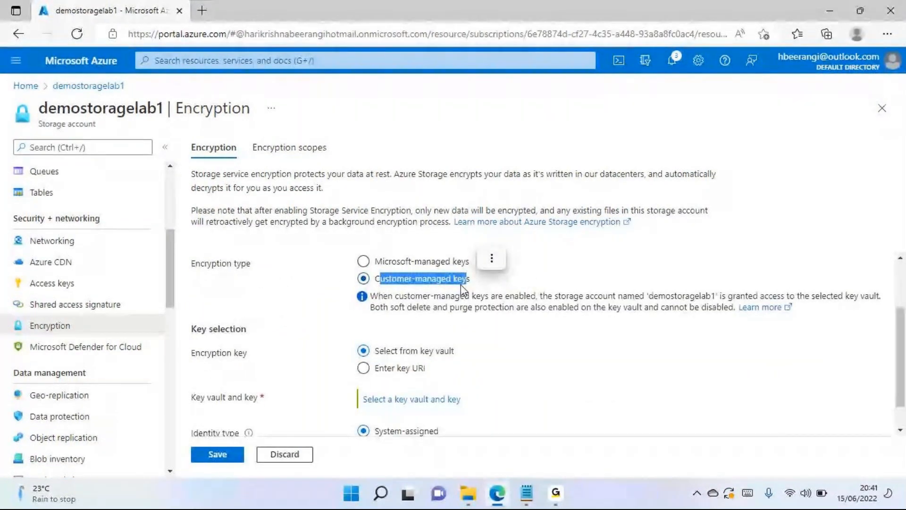
click(461, 284)
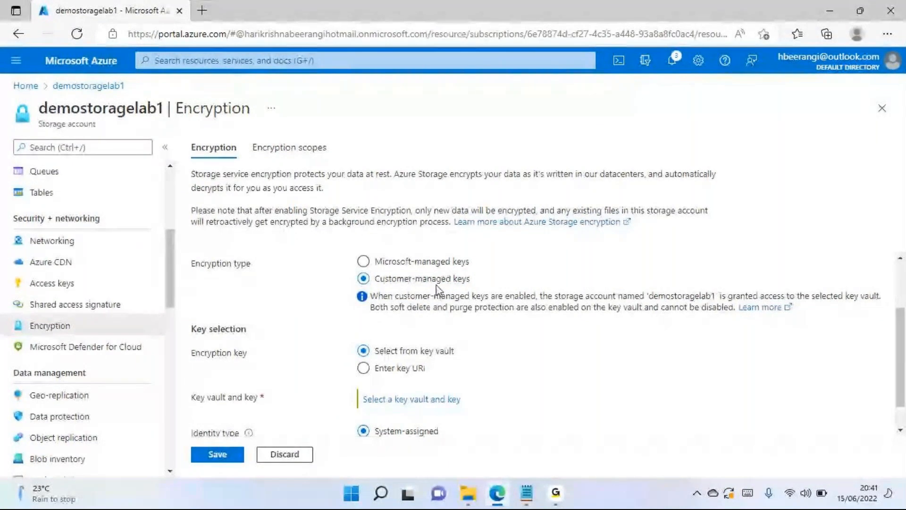
scroll(436, 288, down, 1)
scroll(439, 288, up, 1)
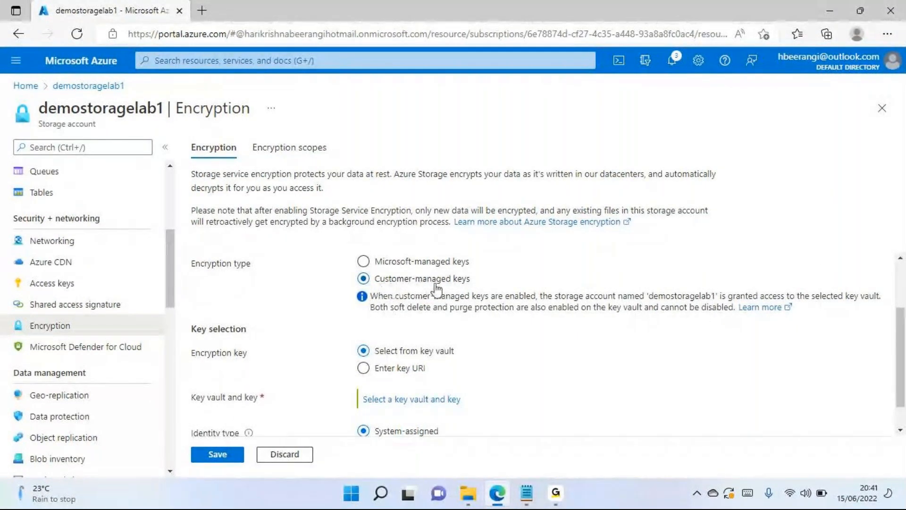
drag(453, 285, 383, 286)
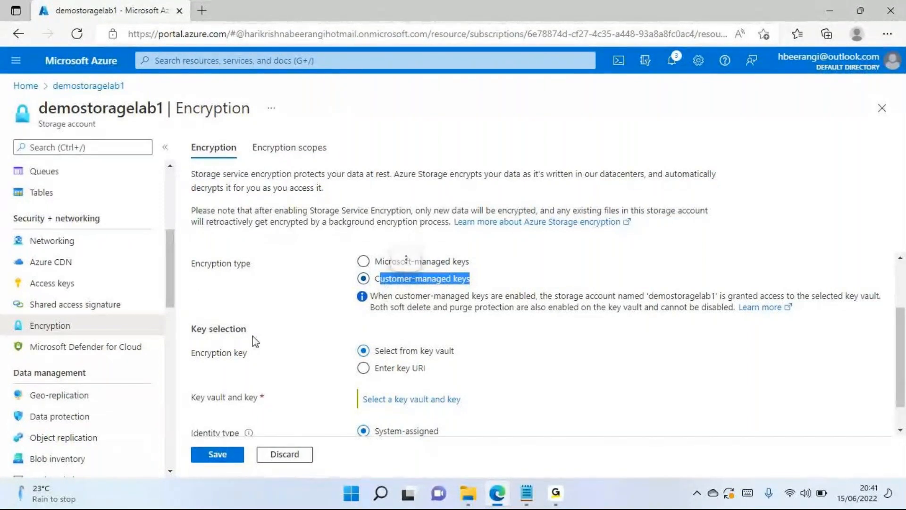
drag(456, 357, 425, 359)
scroll(420, 340, down, 1)
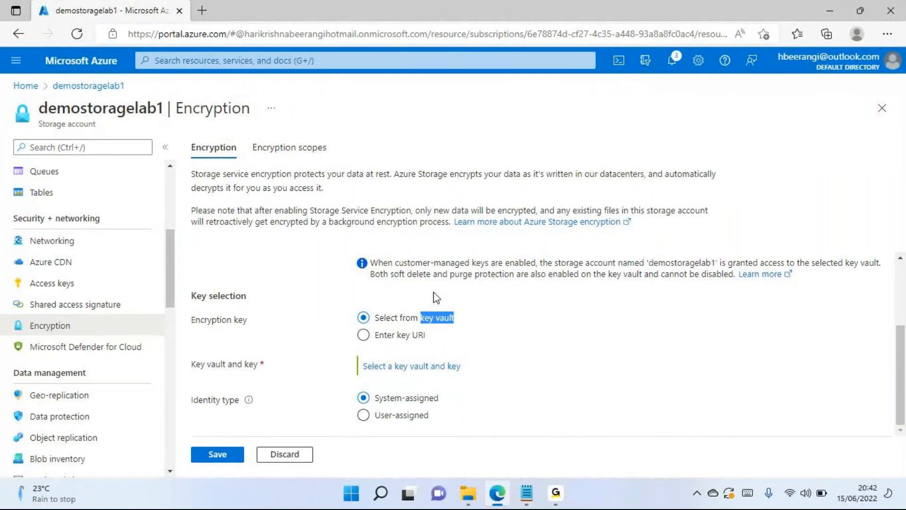
click(435, 325)
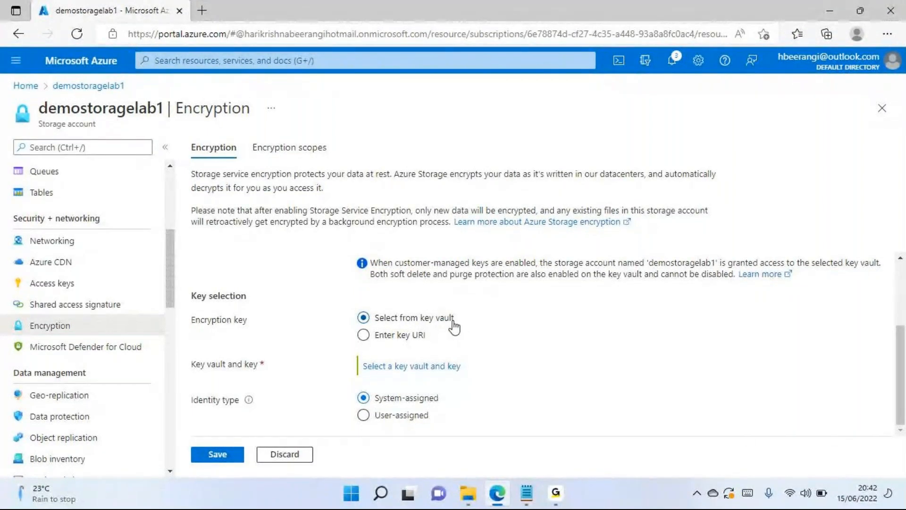
- Compare the Customer-managed keys encryption type with the Select from key vault option for the encryption key
scroll(457, 326, up, 2)
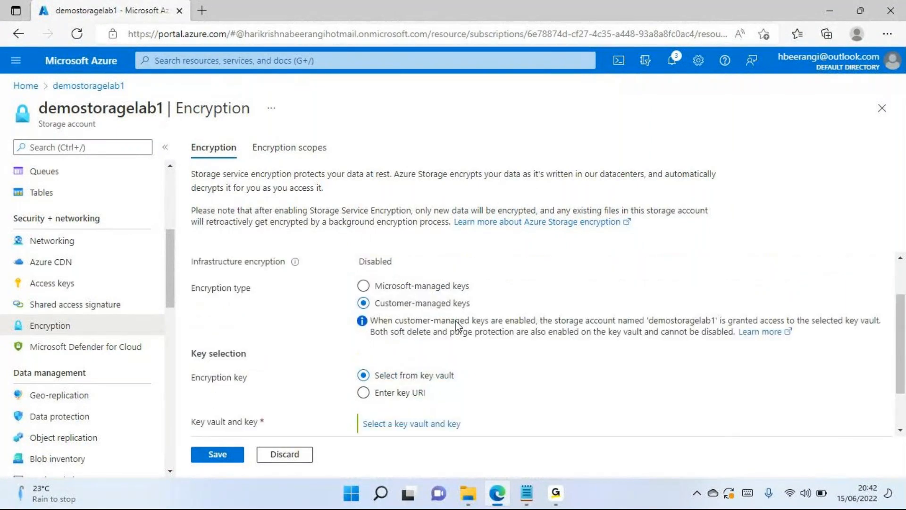
drag(381, 329, 452, 330)
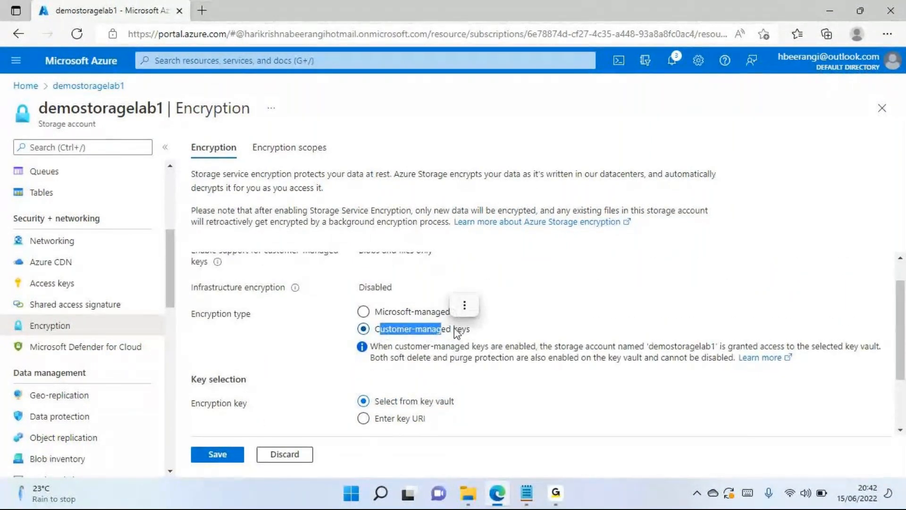
scroll(454, 331, down, 2)
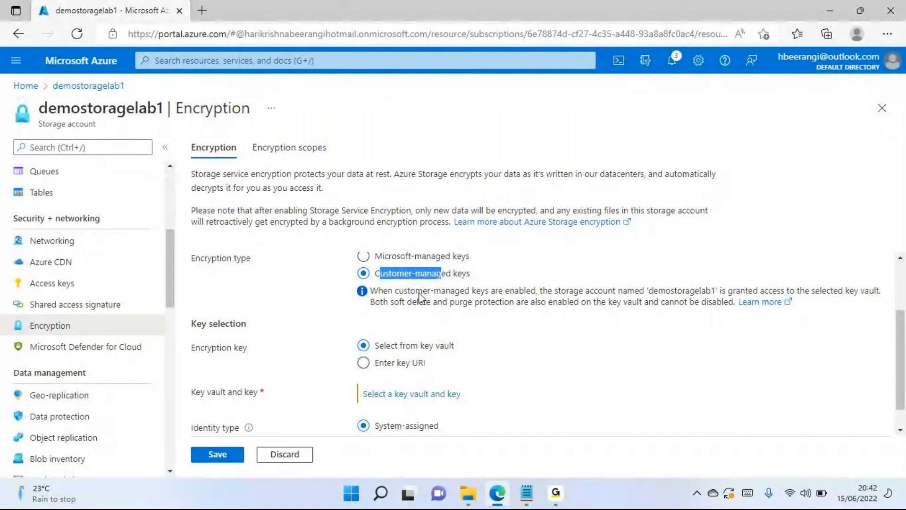
click(455, 346)
drag(455, 345, 423, 344)
double_click(424, 345)
mouse_move(451, 320)
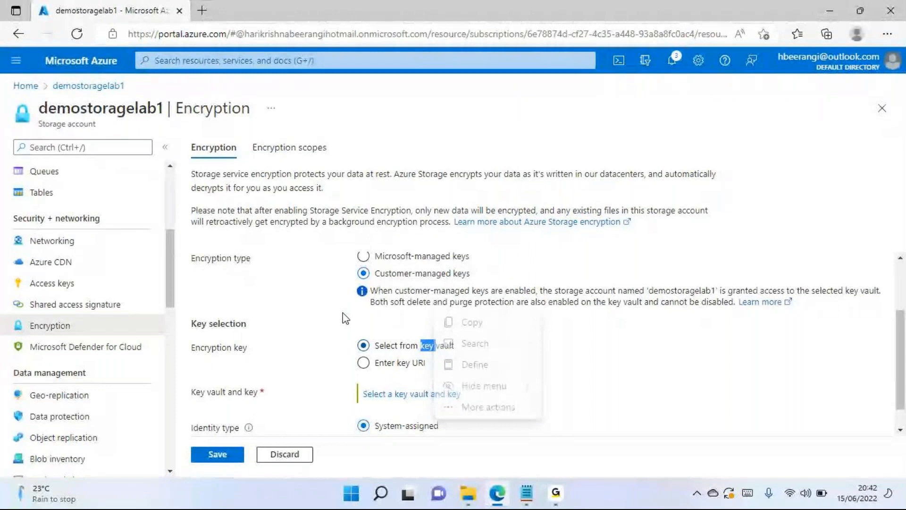
click(598, 337)
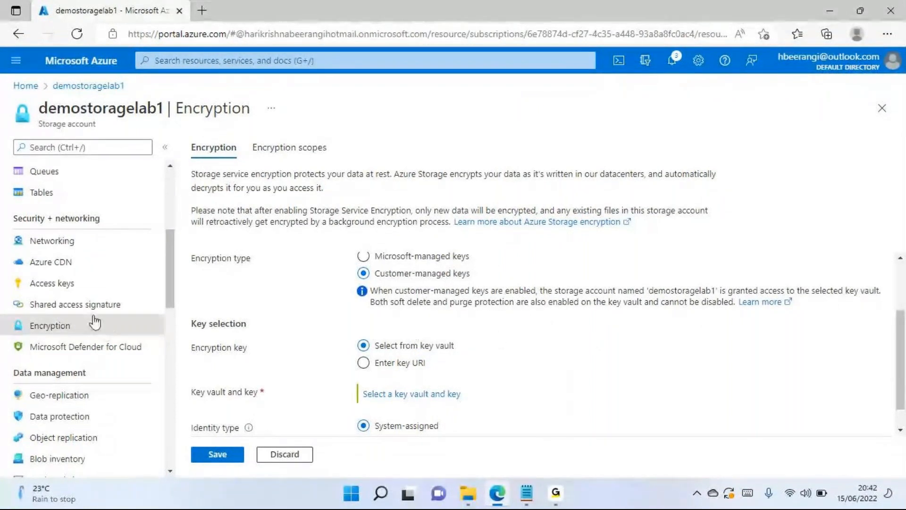
- Look over the storage account's Data management entries and reread the encryption type and key selection options
scroll(85, 332, down, 3)
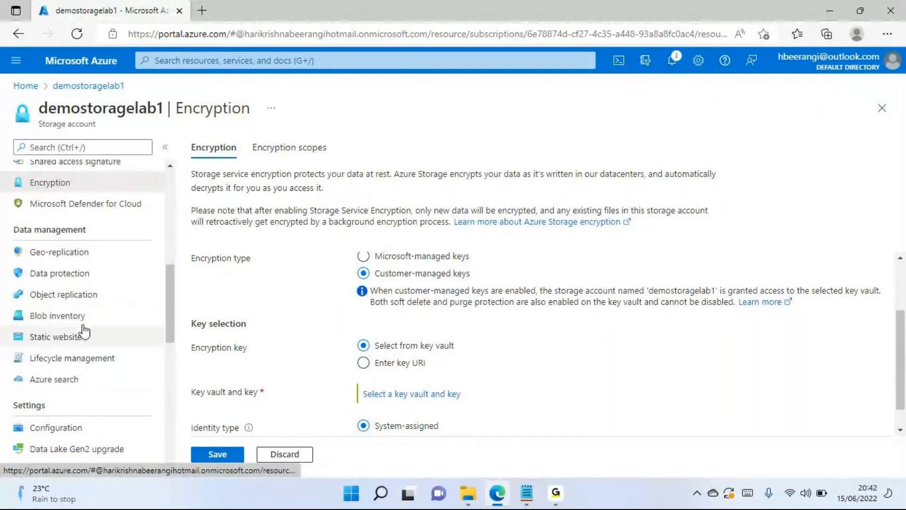
scroll(85, 354, up, 2)
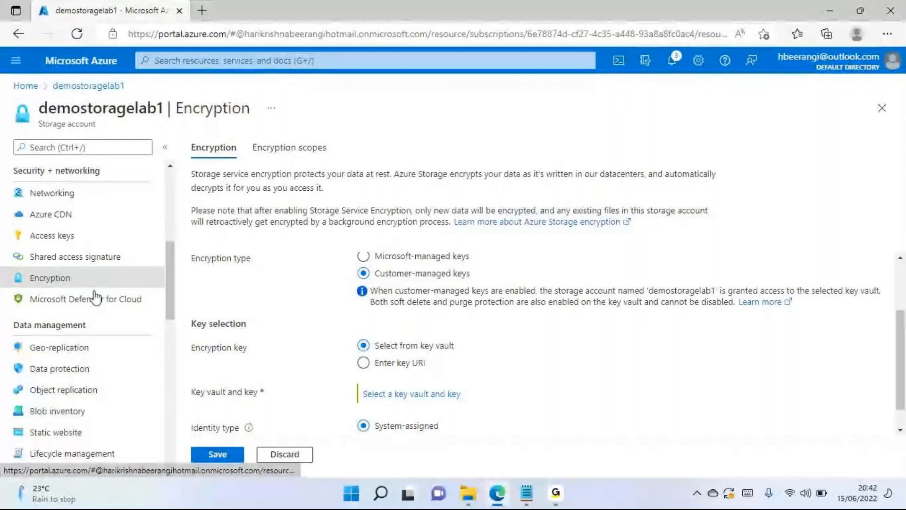
scroll(422, 331, up, 1)
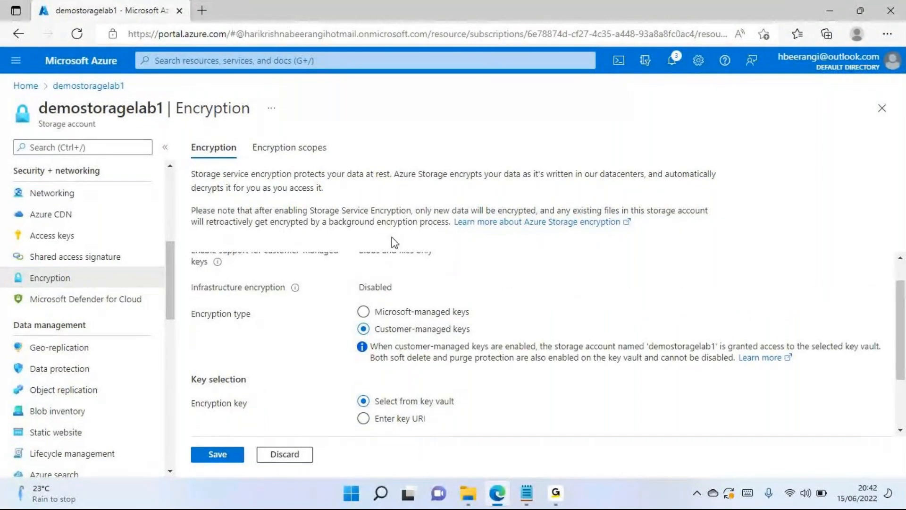
scroll(520, 326, up, 1)
scroll(519, 319, down, 2)
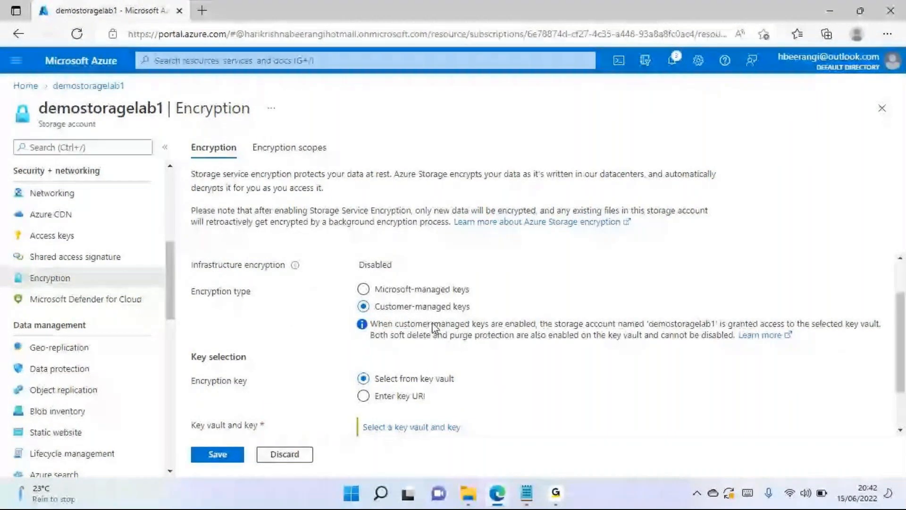
scroll(403, 324, down, 1)
scroll(415, 324, up, 1)
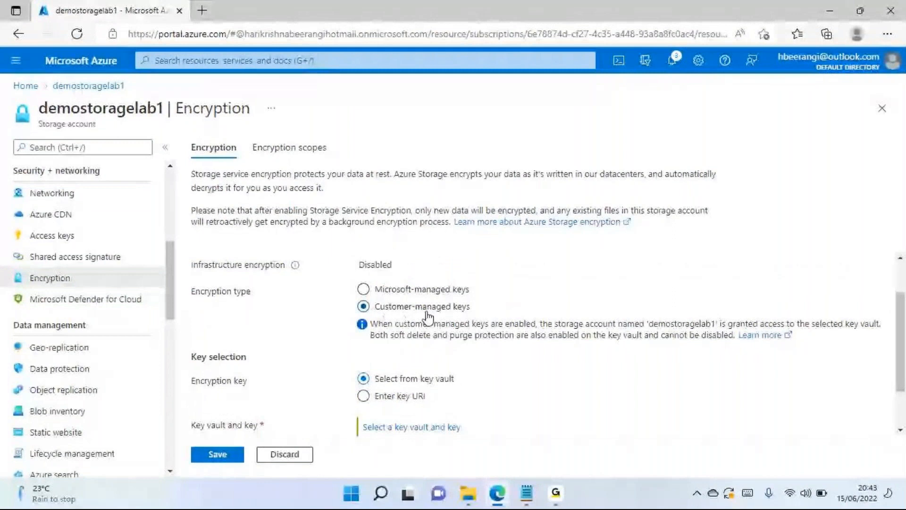
scroll(454, 318, down, 1)
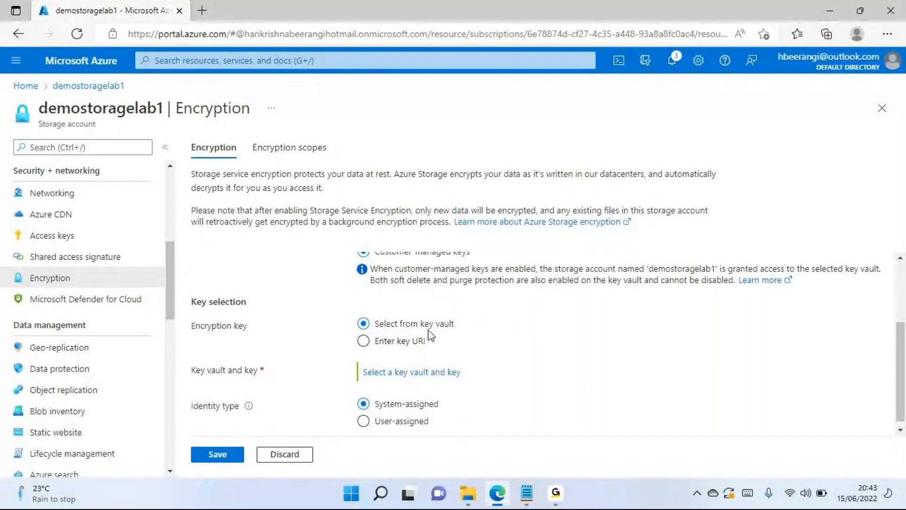
- Open Microsoft Defender for Cloud for the storage account, discarding the unsaved encryption edits
scroll(428, 306, up, 1)
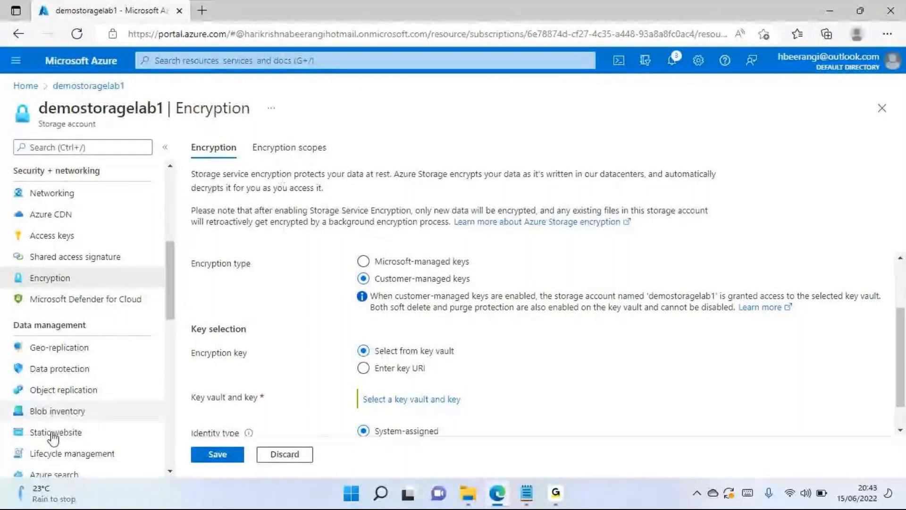
click(98, 302)
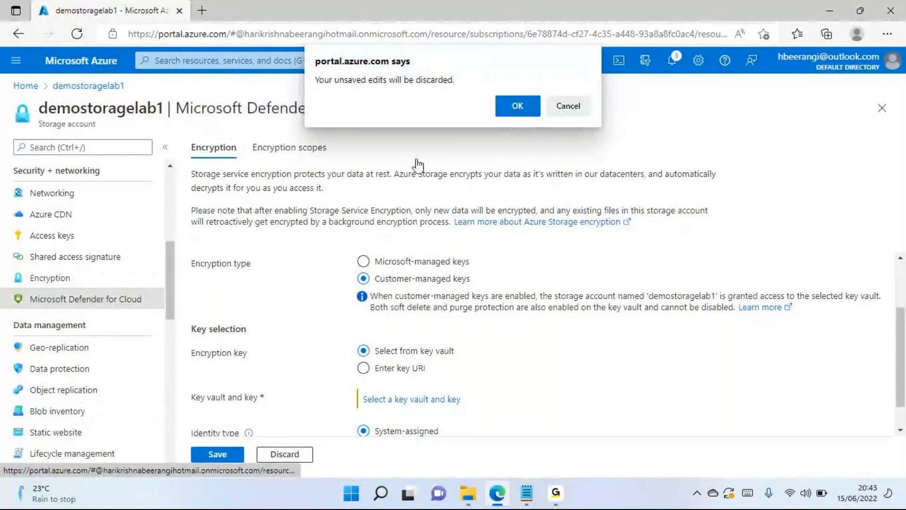
click(521, 107)
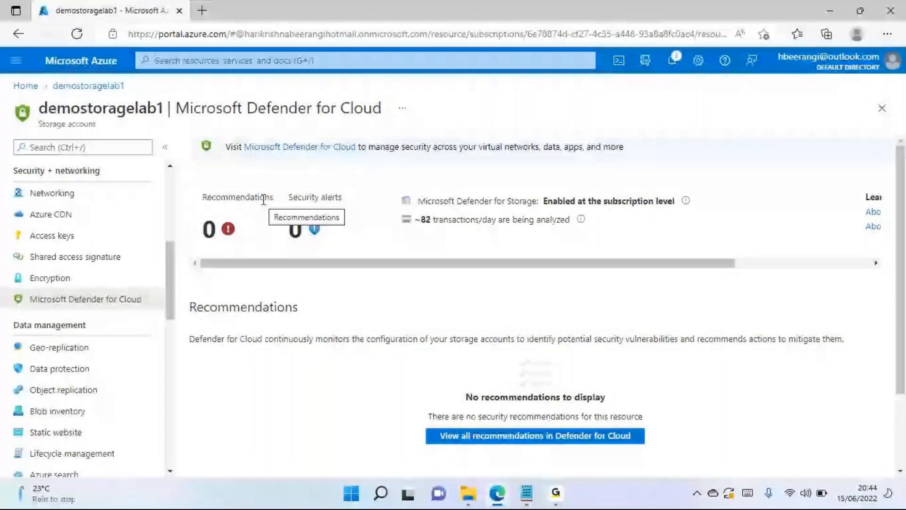
- Examine the Defender for Cloud recommendations and security alerts for the demostoragelab1 storage account
double_click(121, 108)
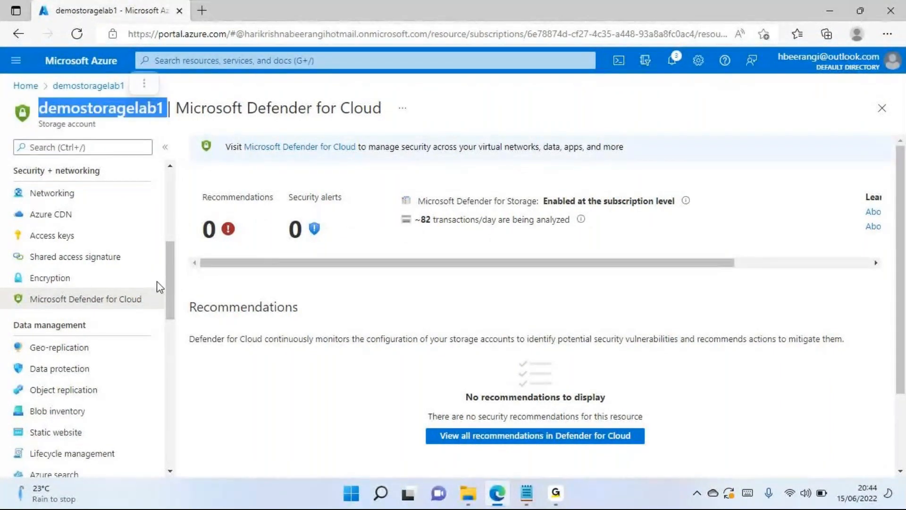
click(428, 322)
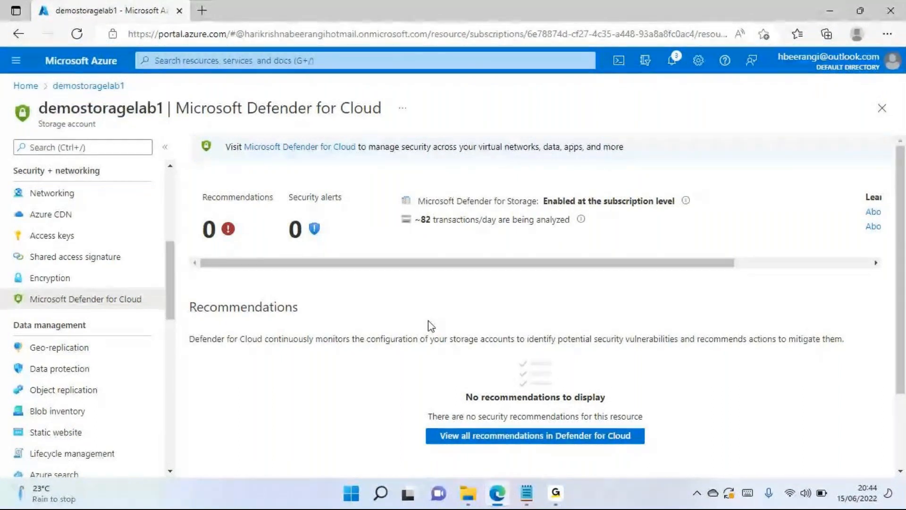
drag(313, 263, 191, 281)
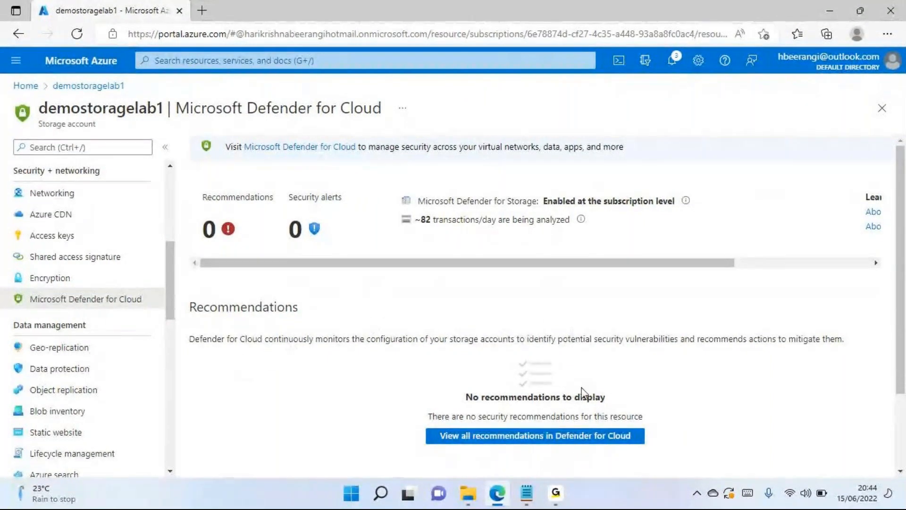
drag(466, 399, 615, 403)
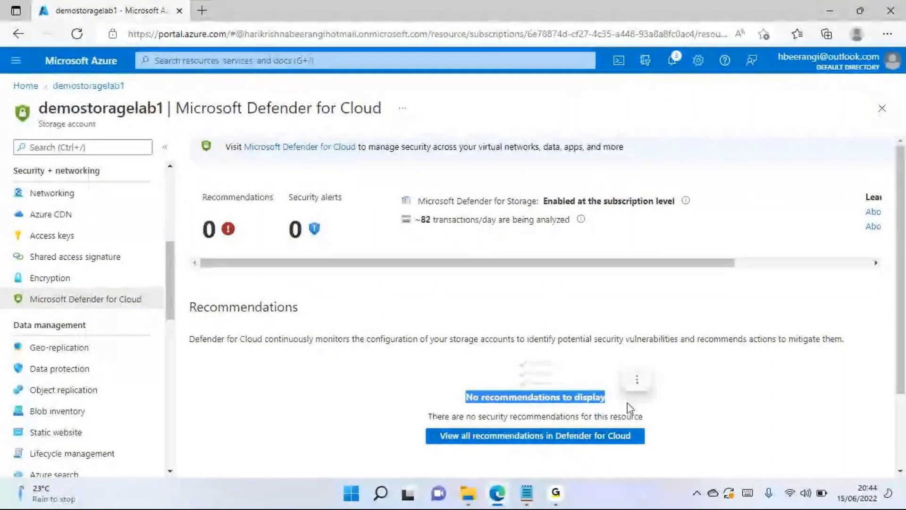
triple_click(633, 403)
scroll(118, 332, up, 5)
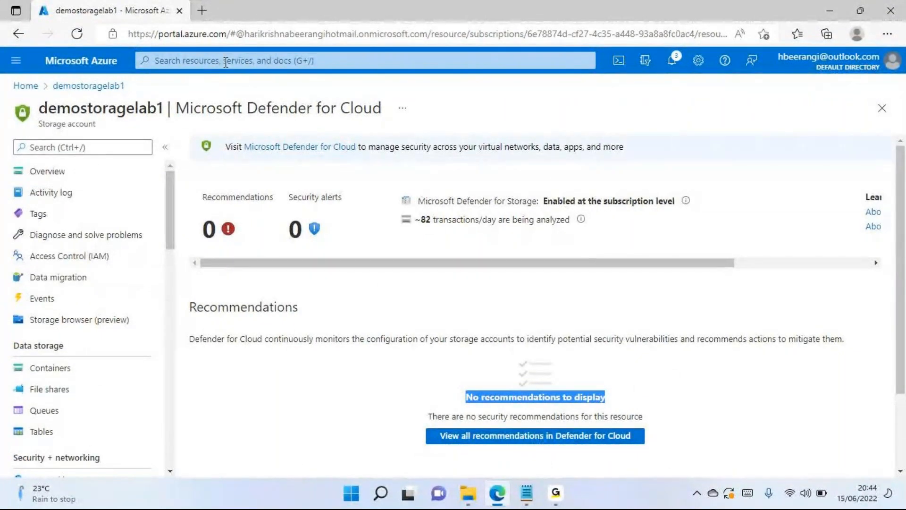
- Search the web in a new browser tab for "azure storage explorer download" and open Microsoft's Azure Storage Explorer page
click(202, 10)
text(Azre)
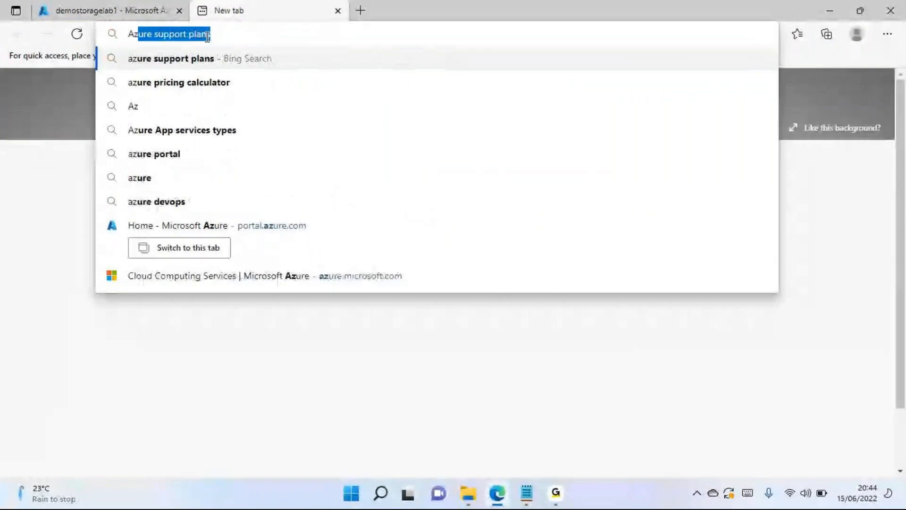
key(BackSpace)
key(BackSpace)
text(ure )
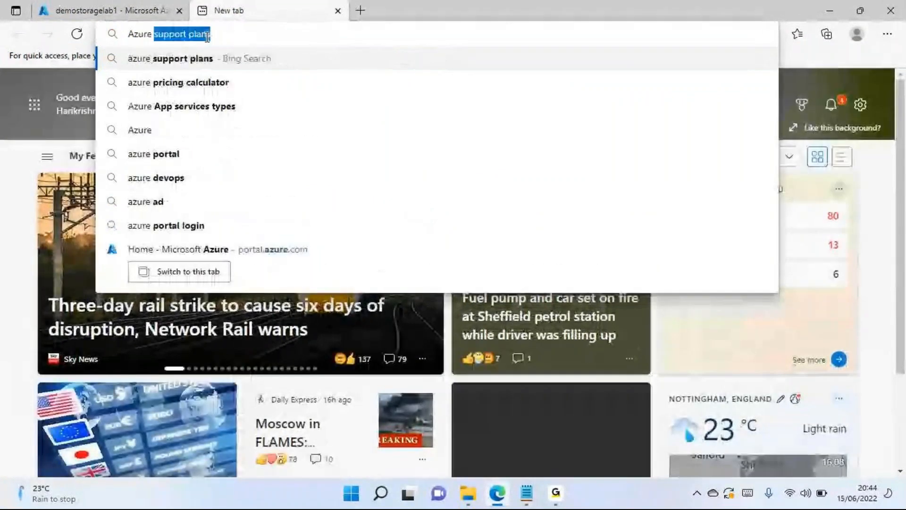
text(storage explo)
key(Return)
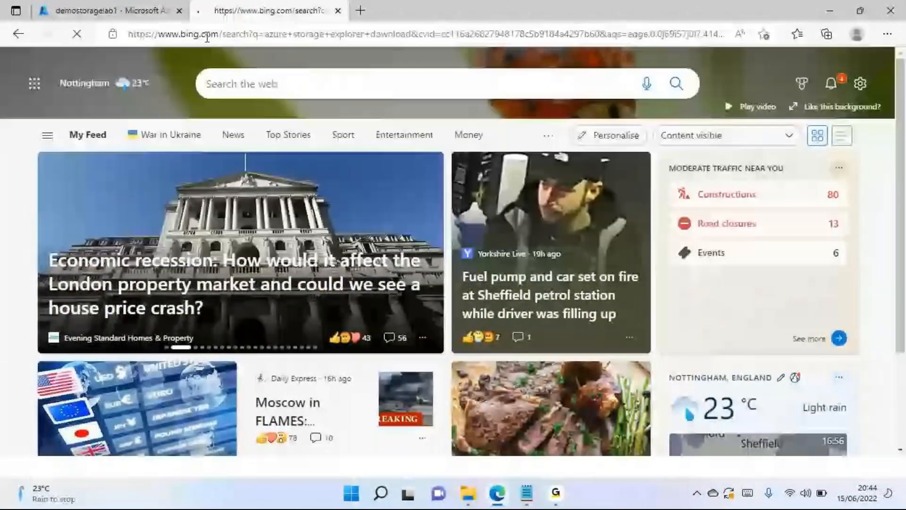
scroll(186, 218, down, 4)
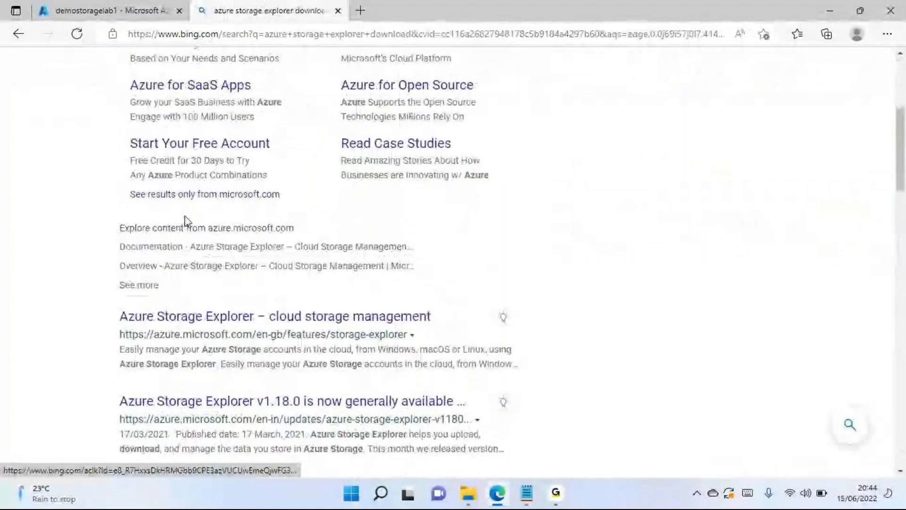
scroll(314, 198, down, 2)
click(314, 194)
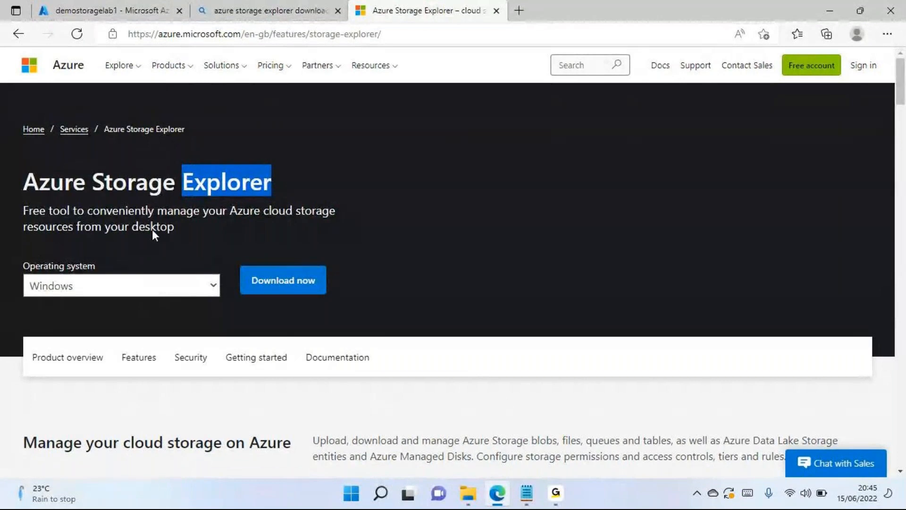
- Read the Azure Storage Explorer heading and the description of the free desktop tool
drag(29, 184, 265, 186)
click(197, 230)
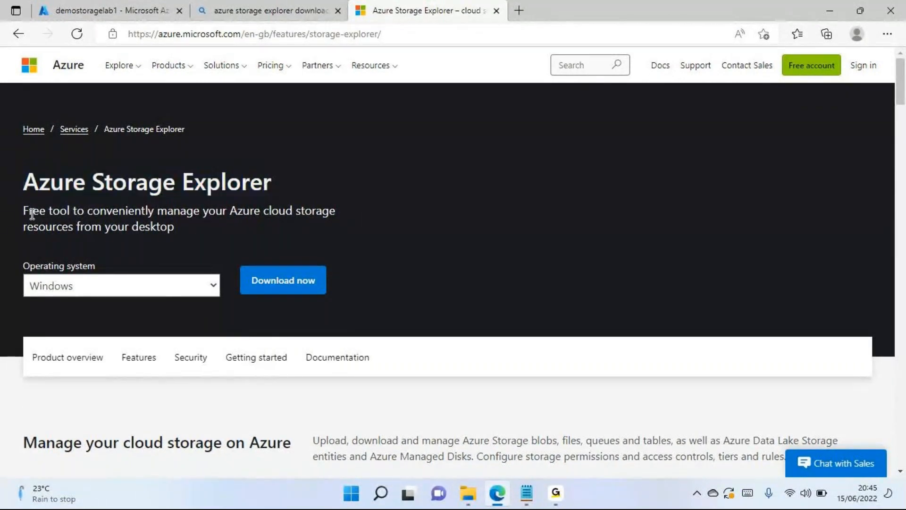
drag(29, 209, 209, 220)
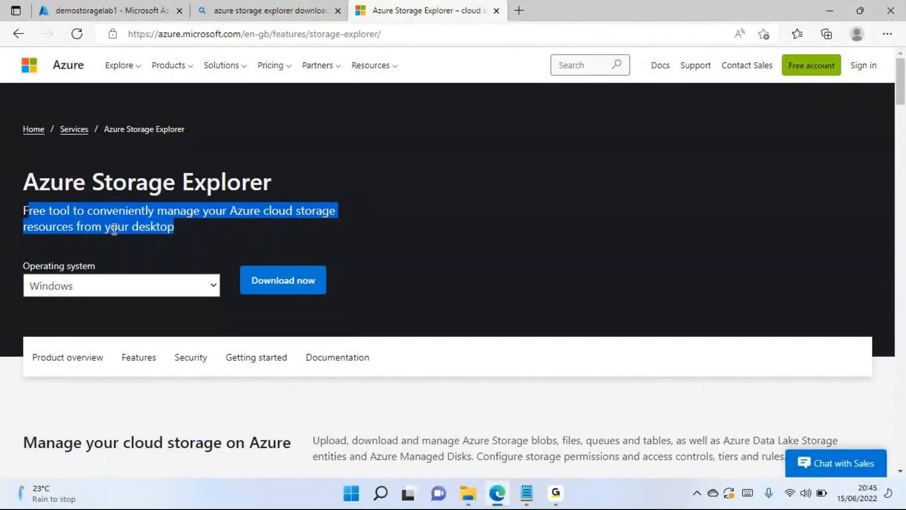
click(143, 228)
click(124, 288)
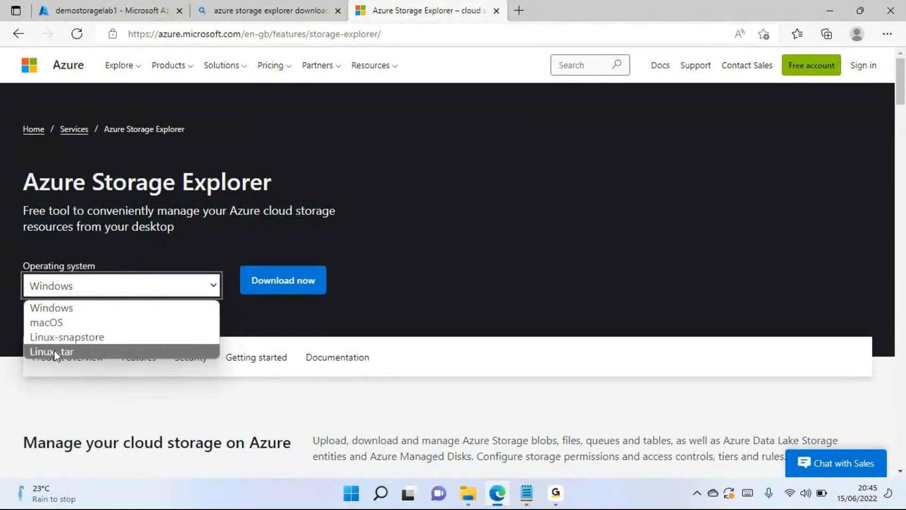
click(52, 321)
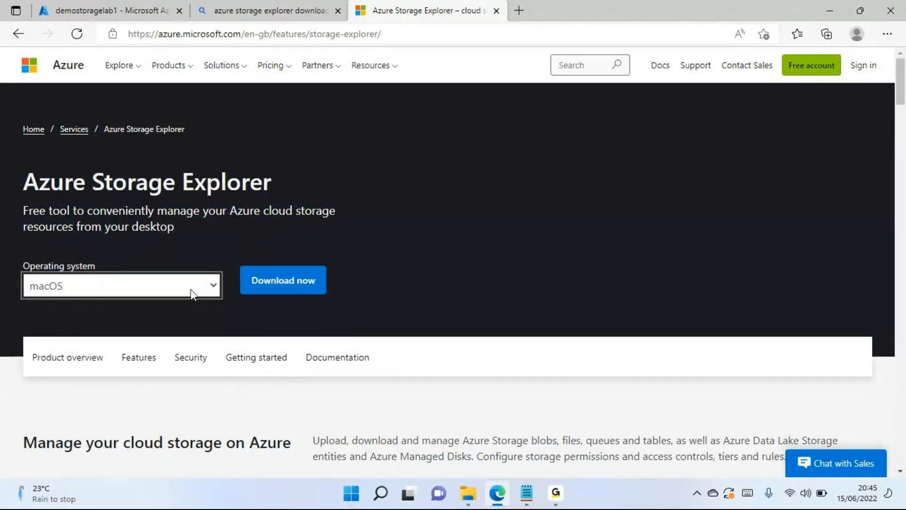
click(203, 289)
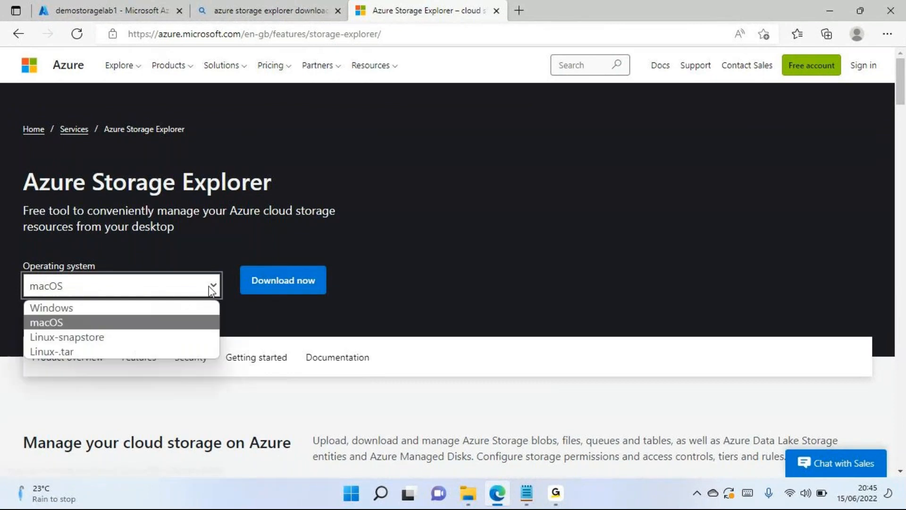
click(110, 307)
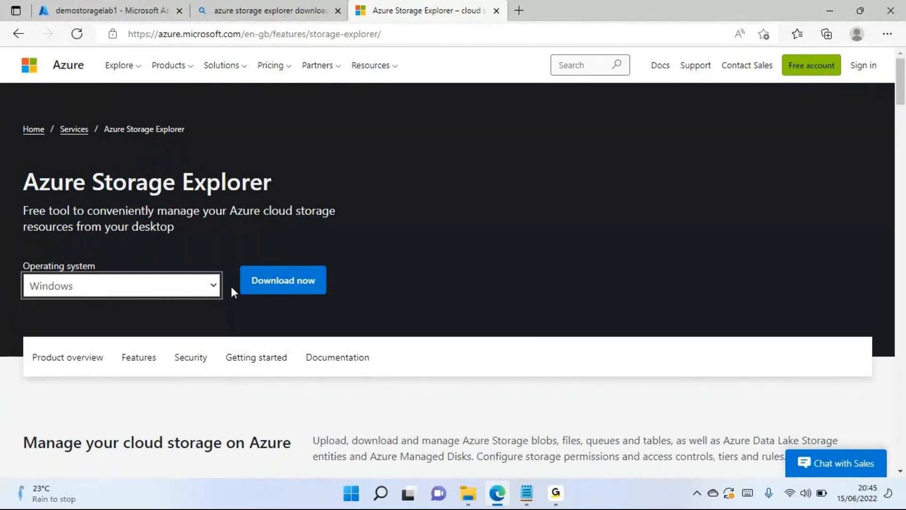
- Download Azure Storage Explorer for Windows and run the StorageExplorer installer from the Downloads folder
click(272, 286)
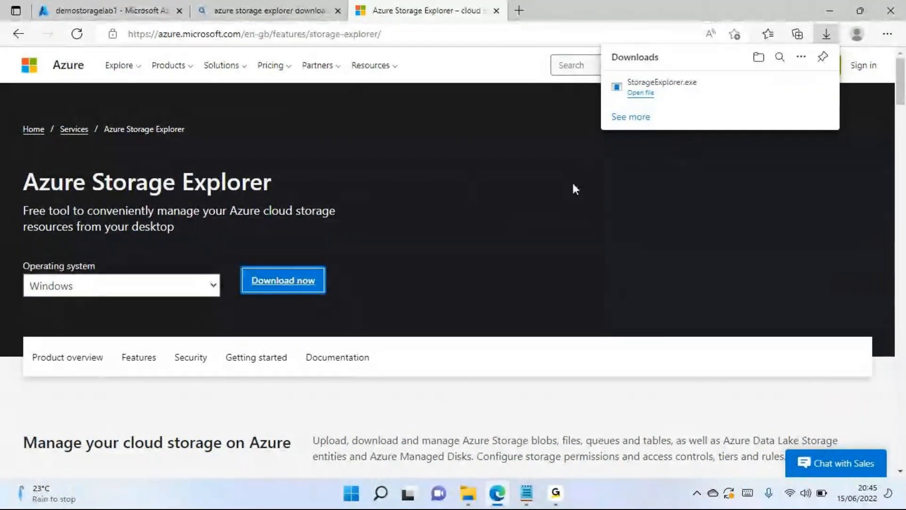
click(648, 93)
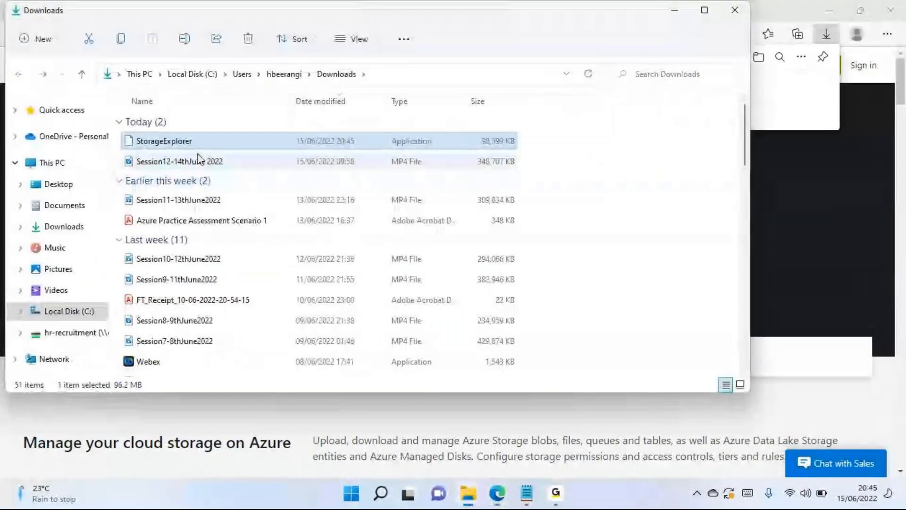
drag(169, 24, 168, 155)
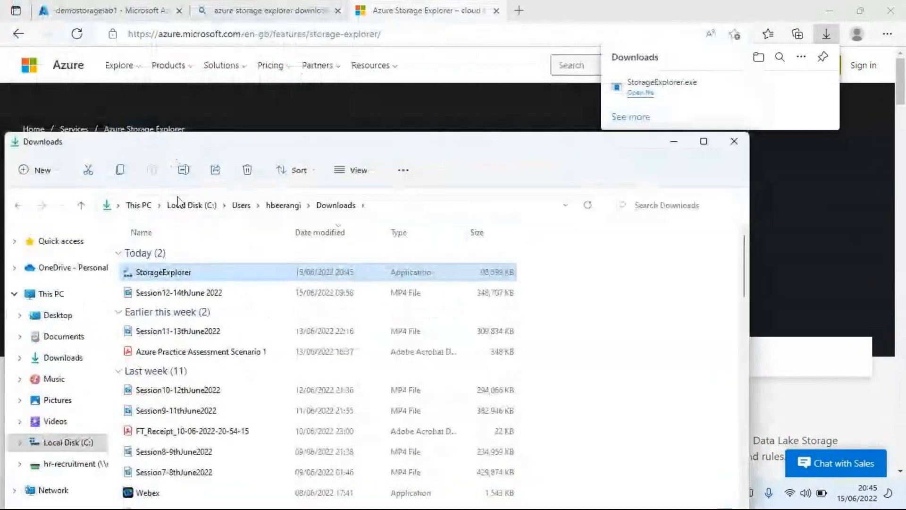
double_click(169, 275)
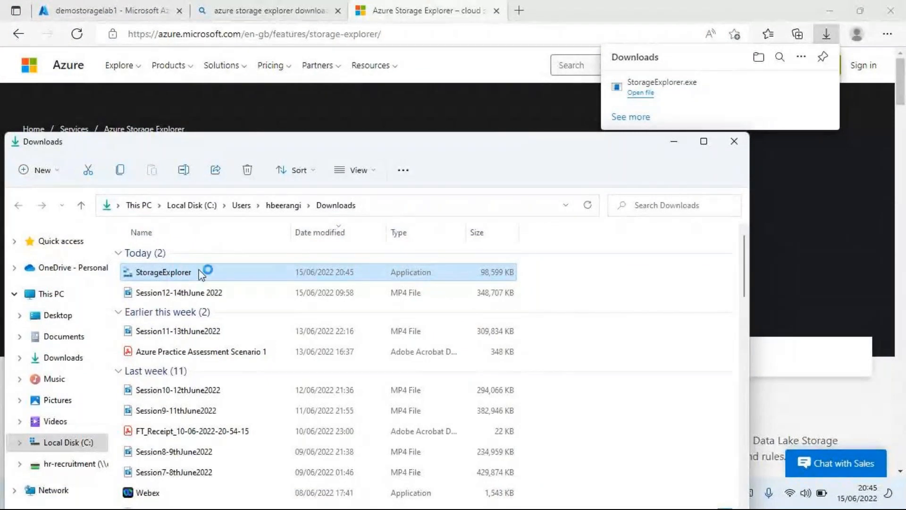
click(678, 144)
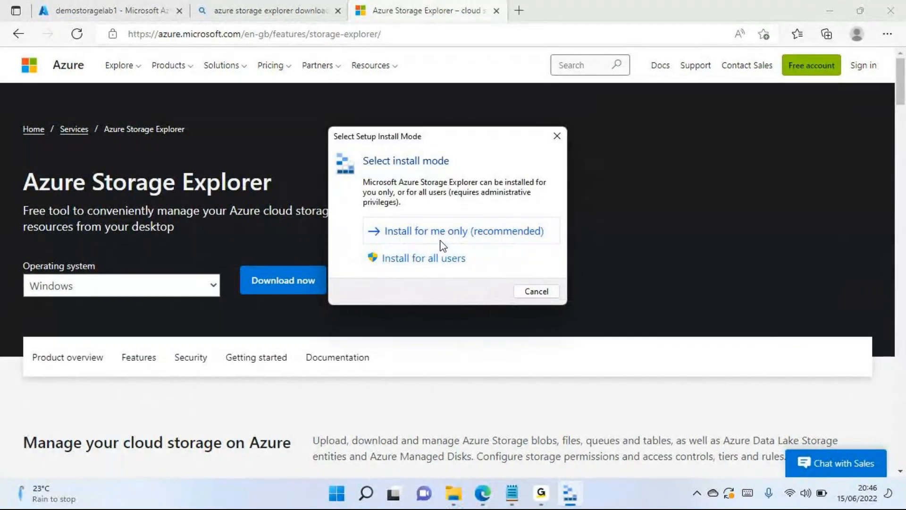
- Install Storage Explorer for all users, accepting the license agreement and default destination folder, and finish setup without launching it
click(428, 261)
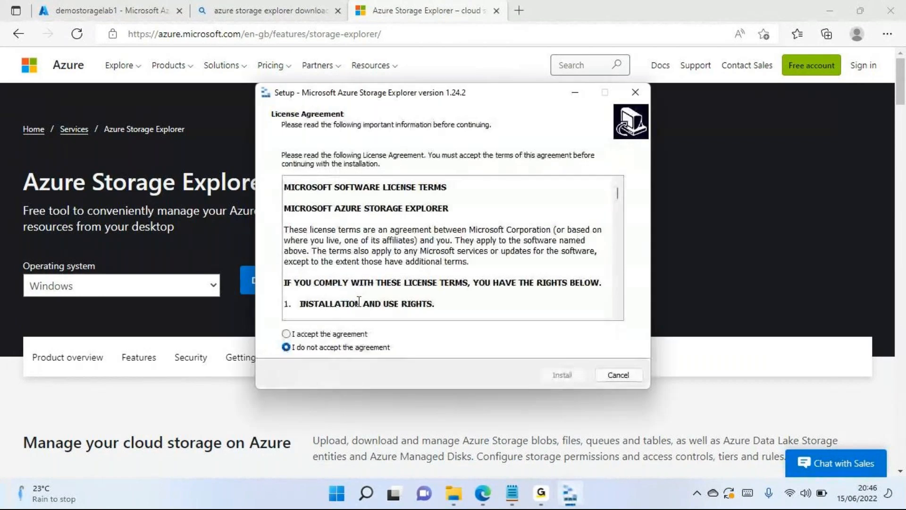
click(349, 335)
click(549, 374)
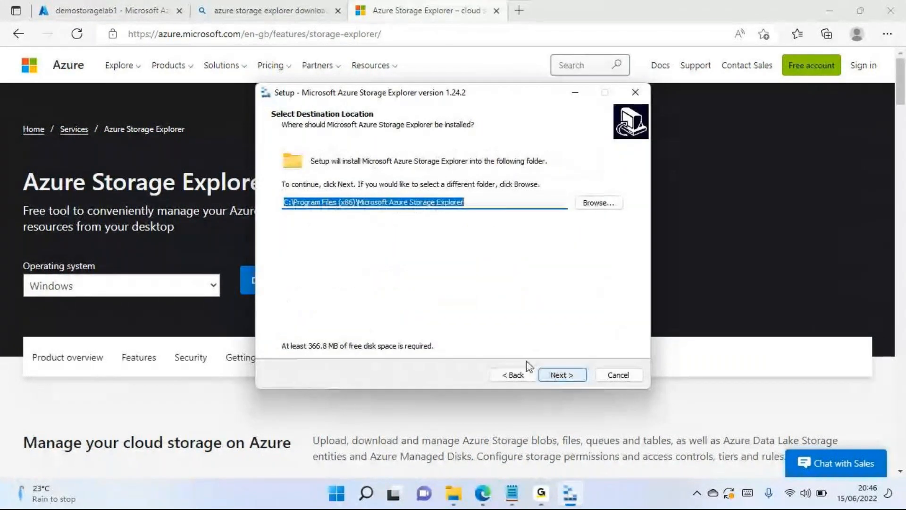
click(560, 377)
click(562, 377)
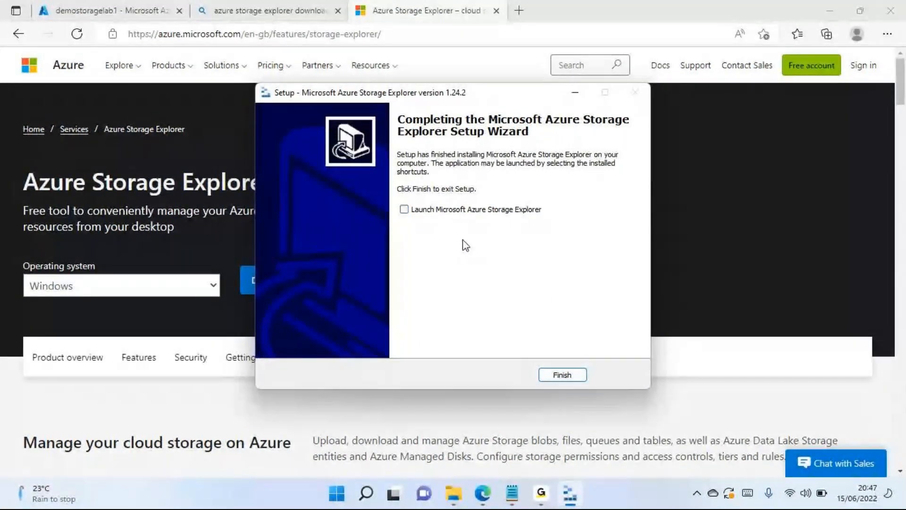
click(544, 379)
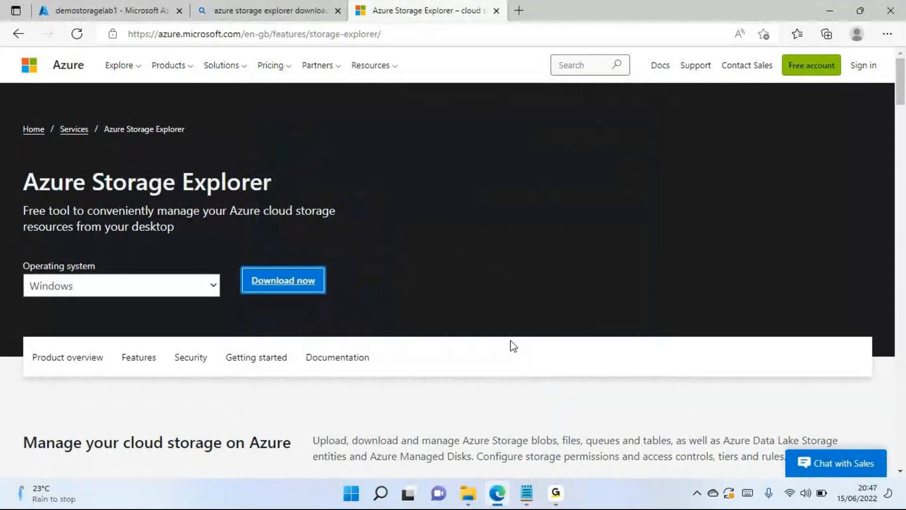
- Search Windows for "storage" and launch Microsoft Azure Storage Explorer
key(super)
text(st)
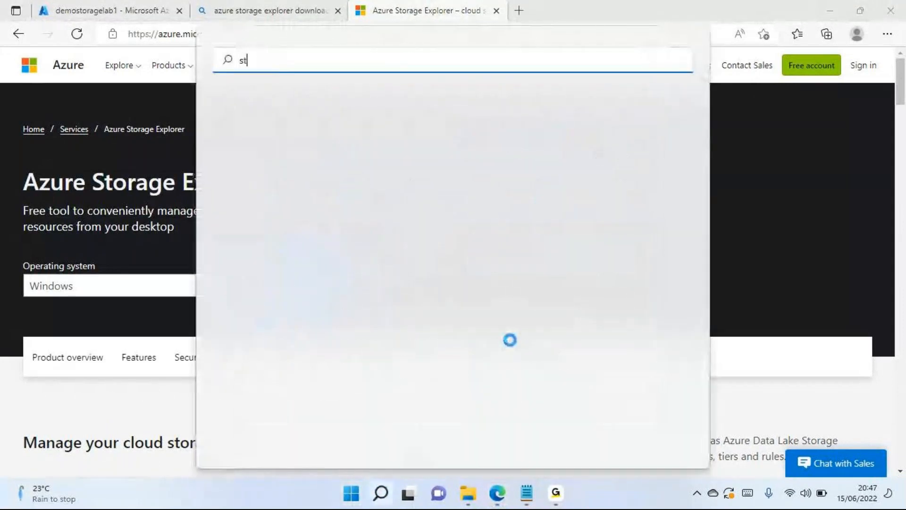
text(orage)
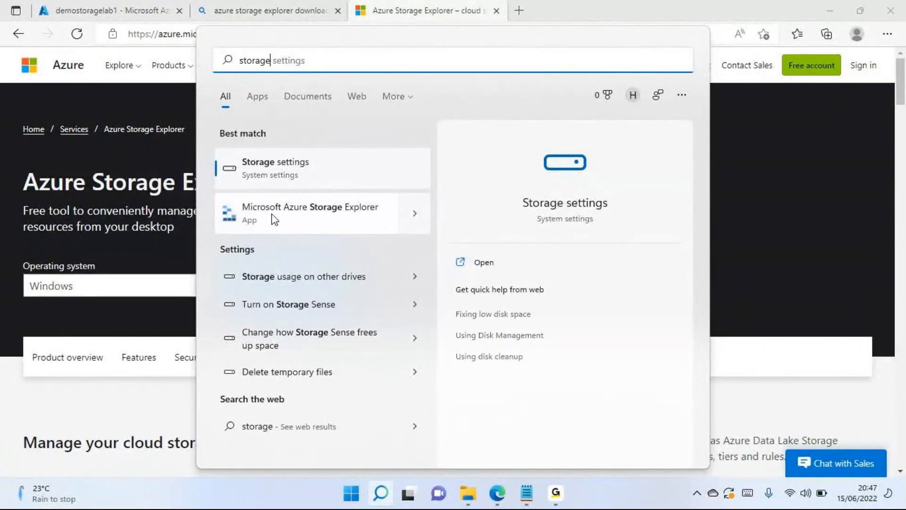
click(291, 216)
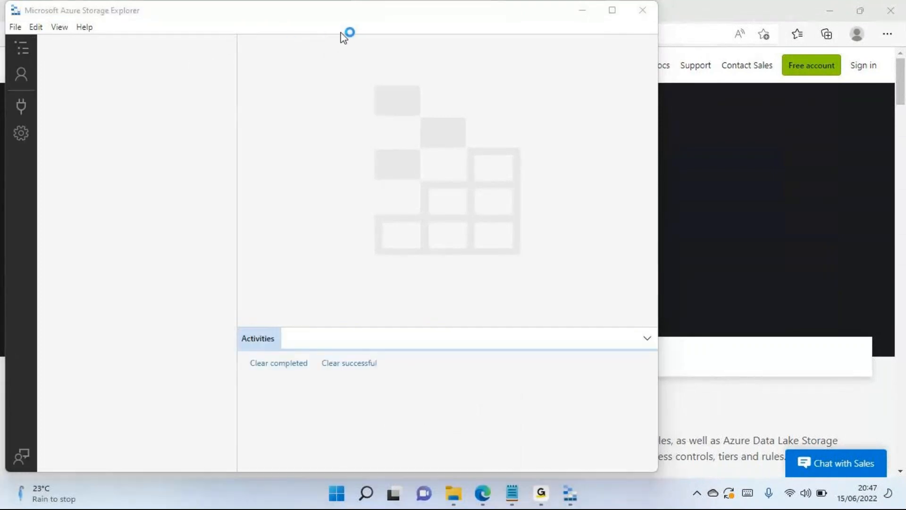
drag(267, 21, 306, 67)
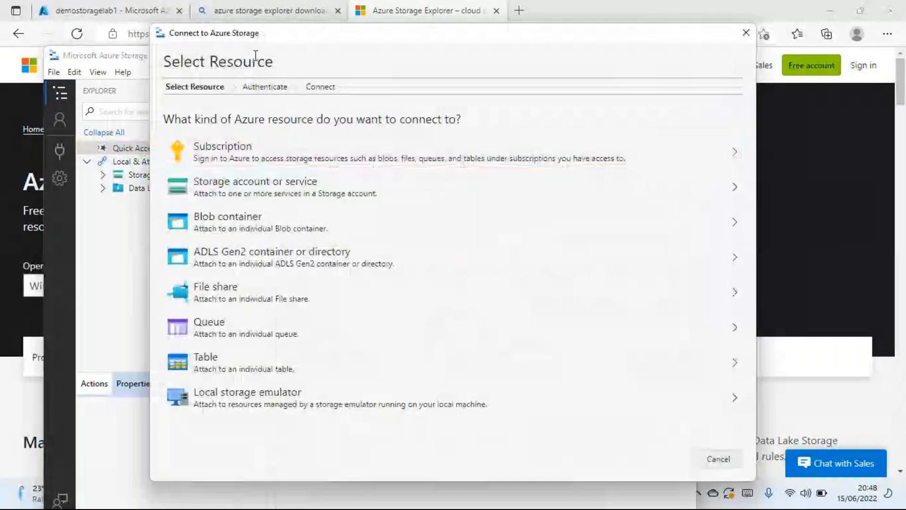
- Dismiss the Connect to Azure Storage dialog and expand Storage Accounts under Local & Attached
drag(262, 36, 228, 127)
click(704, 126)
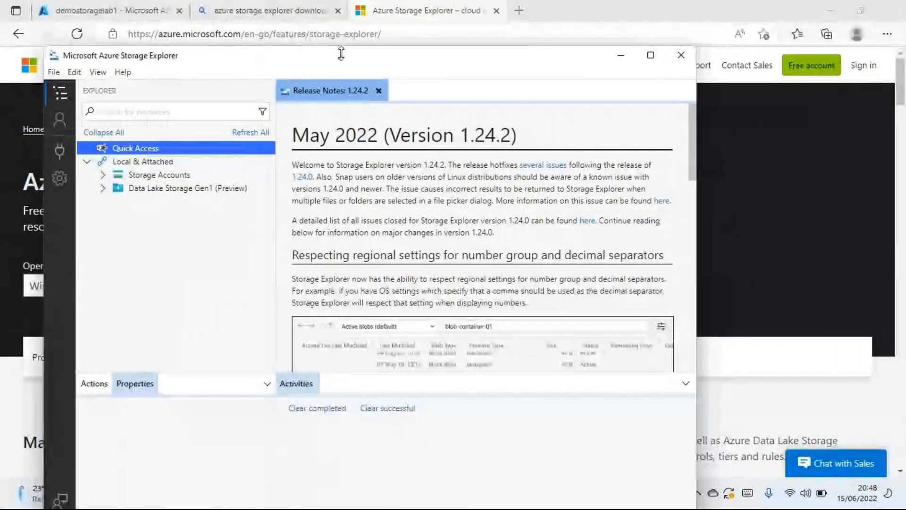
drag(338, 69, 336, 80)
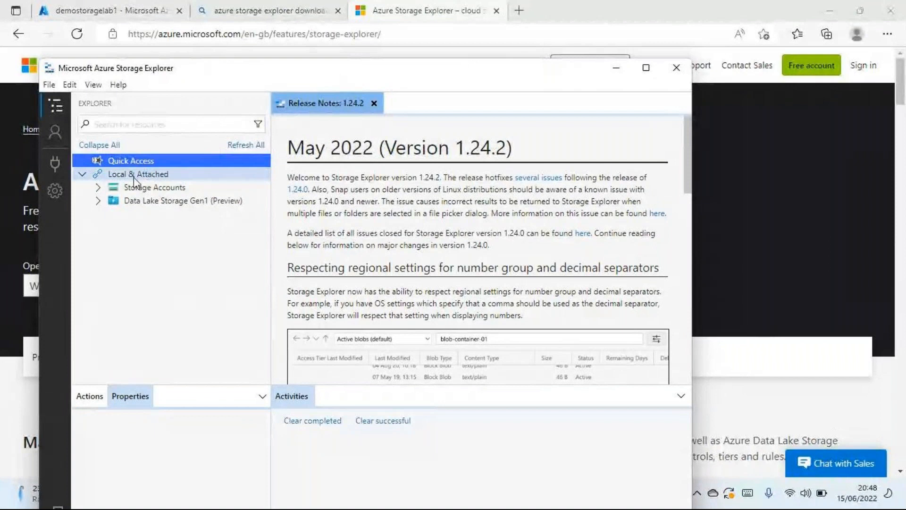
click(98, 188)
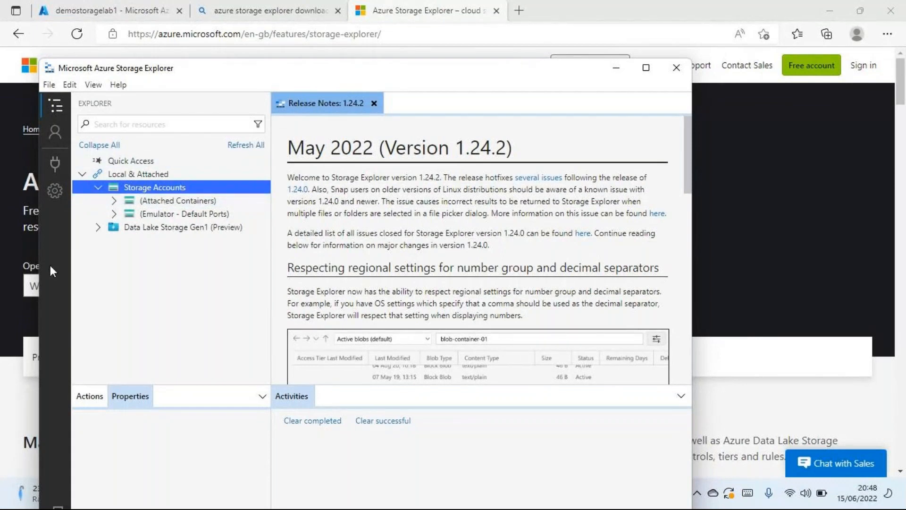
- Open the Connect to Azure Storage dialog from the local Storage Accounts node
right_click(160, 188)
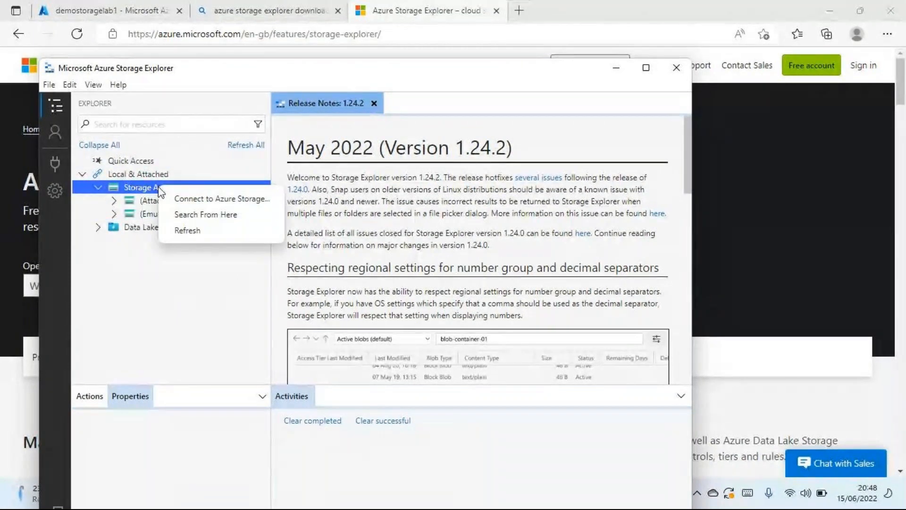
click(119, 314)
right_click(159, 189)
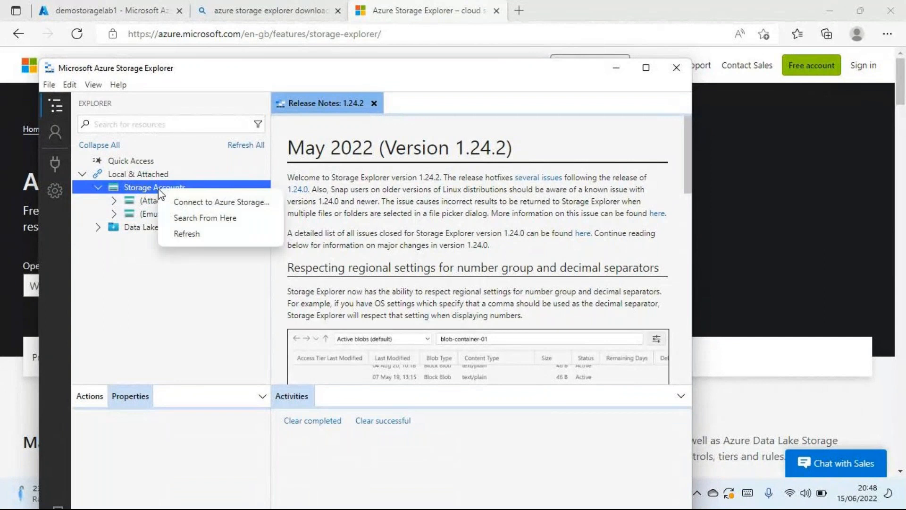
click(218, 201)
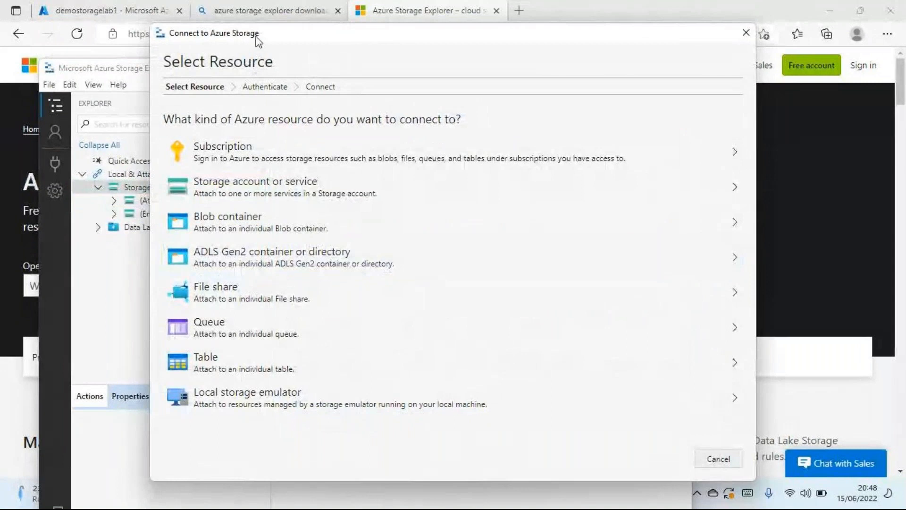
drag(257, 39, 259, 70)
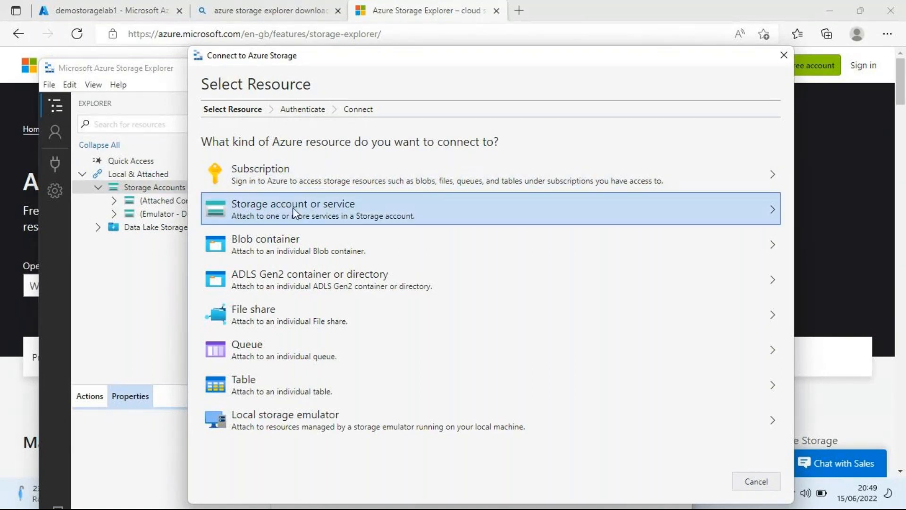
- Review the connection string, shared access signature URL, and account name and key methods for a storage account or service, and close the dialog
click(253, 219)
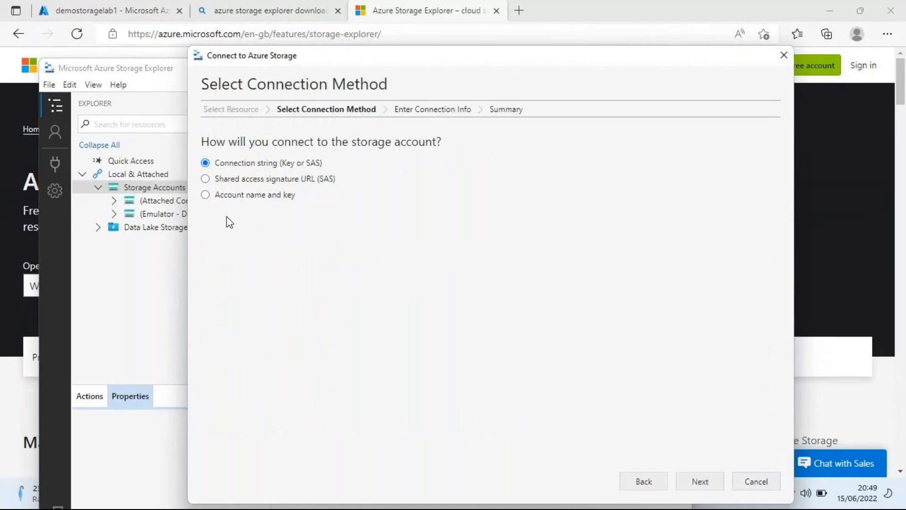
click(654, 477)
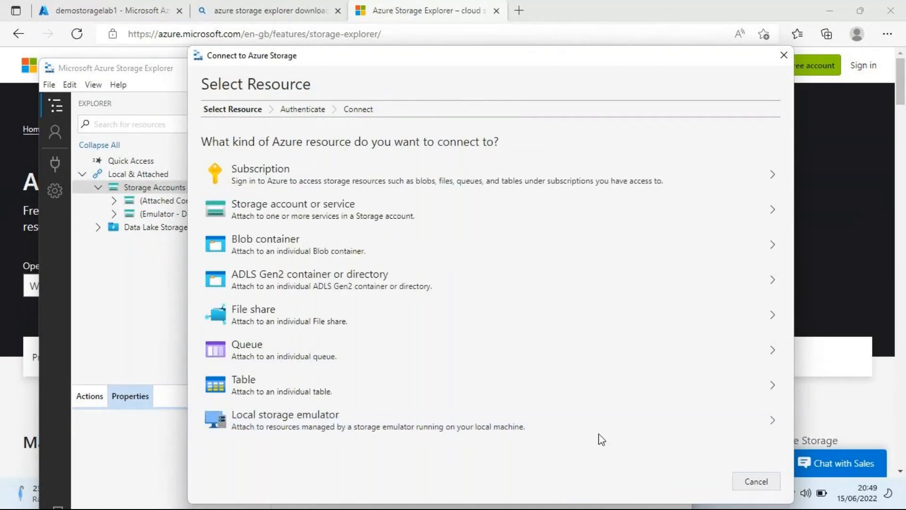
click(394, 215)
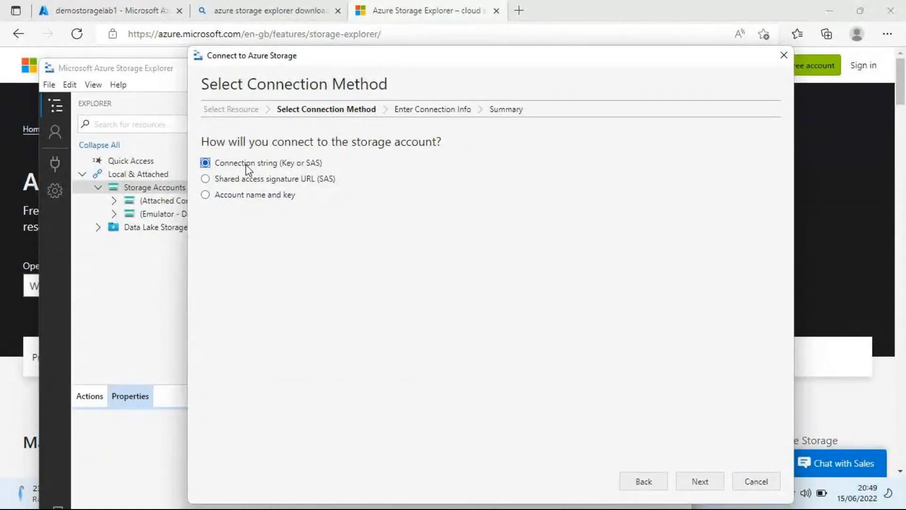
click(246, 182)
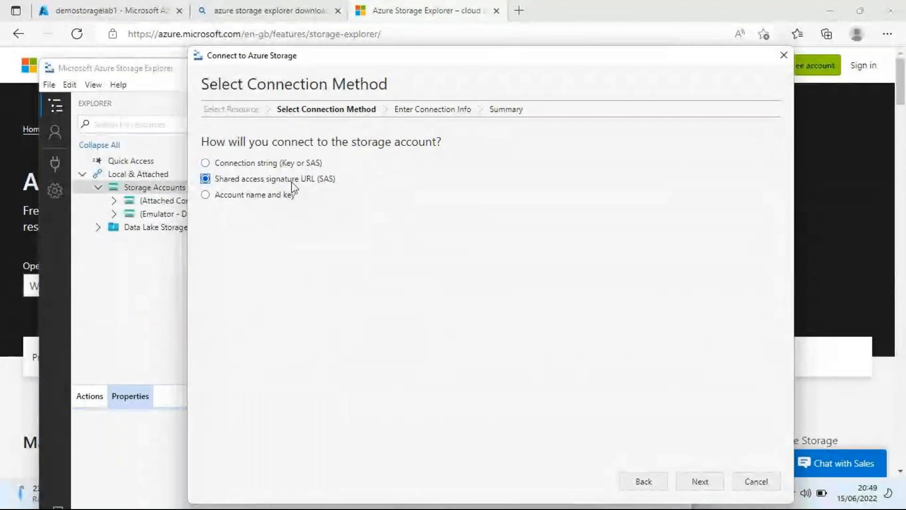
click(206, 195)
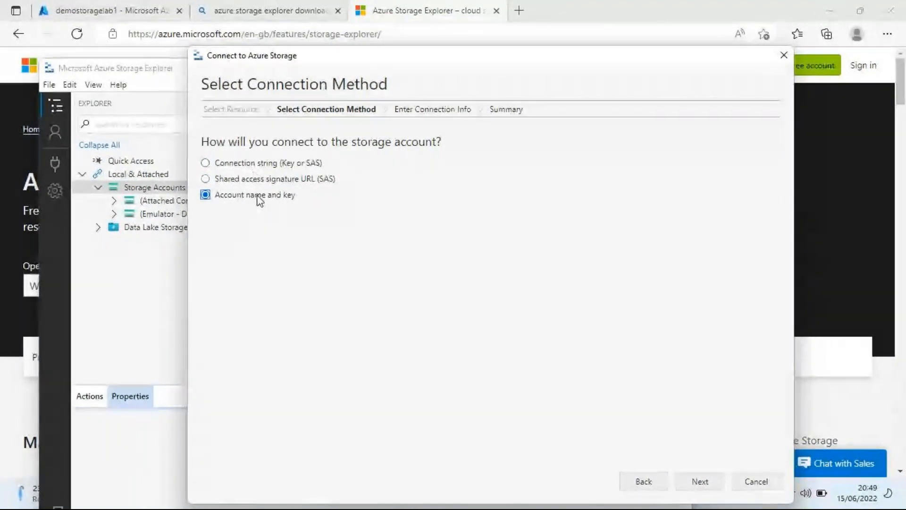
click(252, 164)
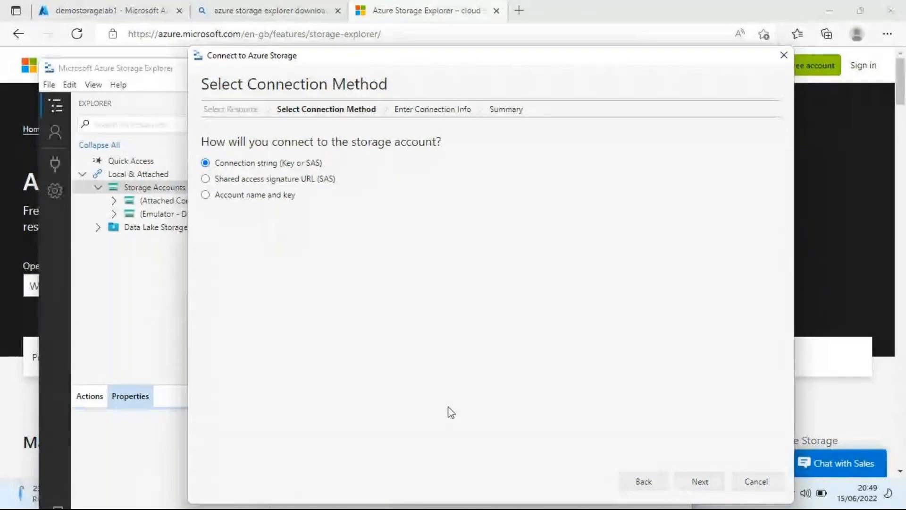
click(643, 482)
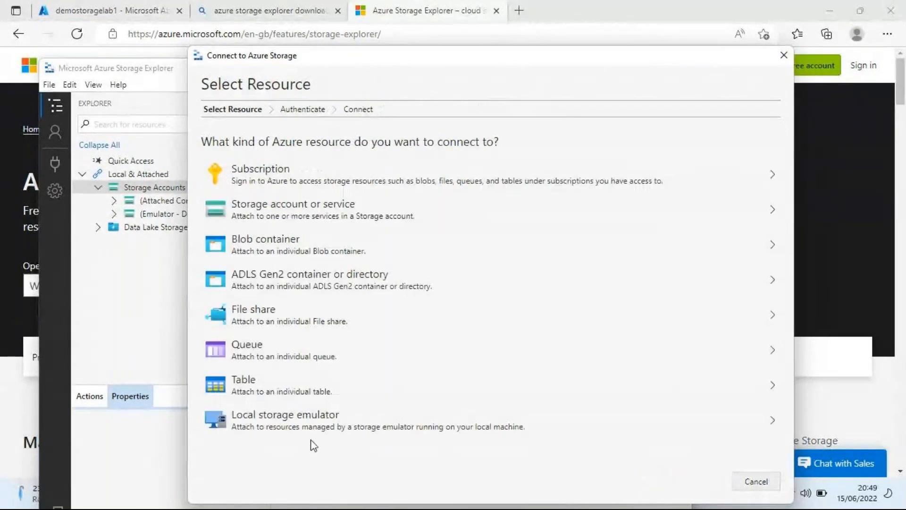
click(784, 55)
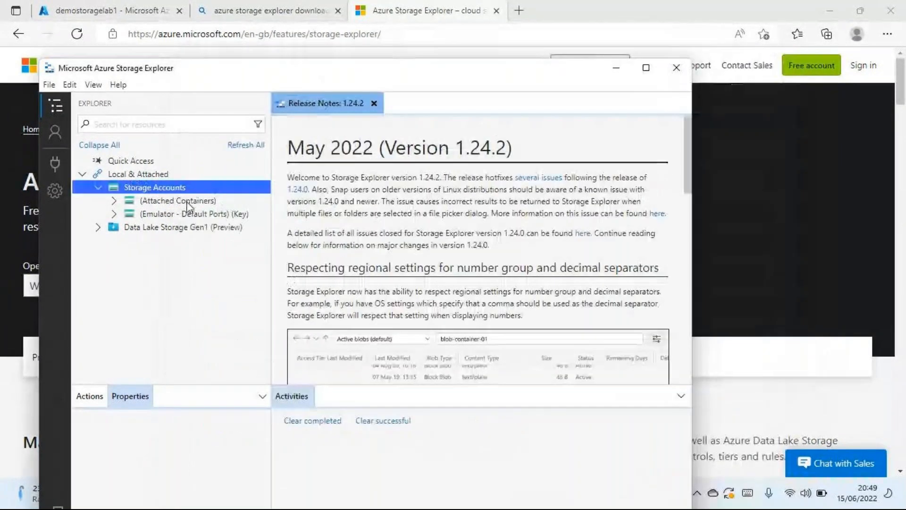
click(56, 166)
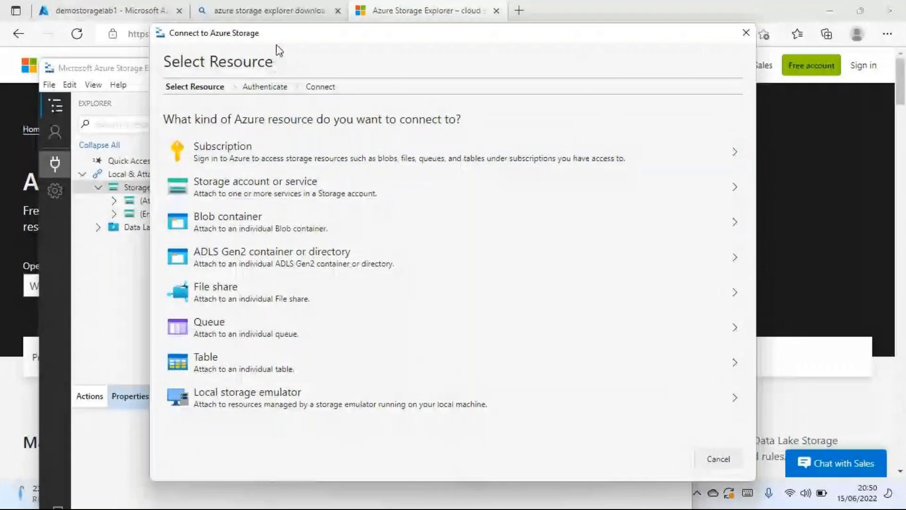
drag(276, 34, 275, 64)
click(710, 172)
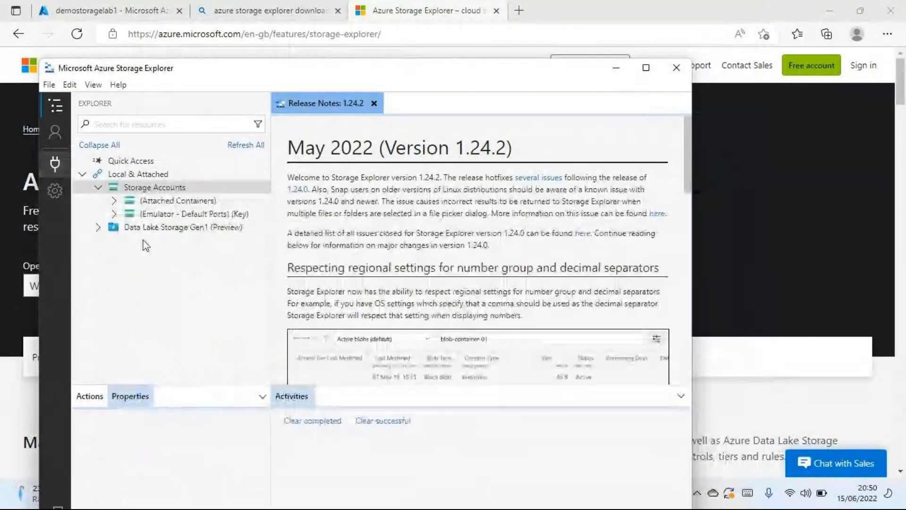
- Expand Attached Containers and the default-ports emulator to view their resource types, and collapse Attached Containers
click(114, 201)
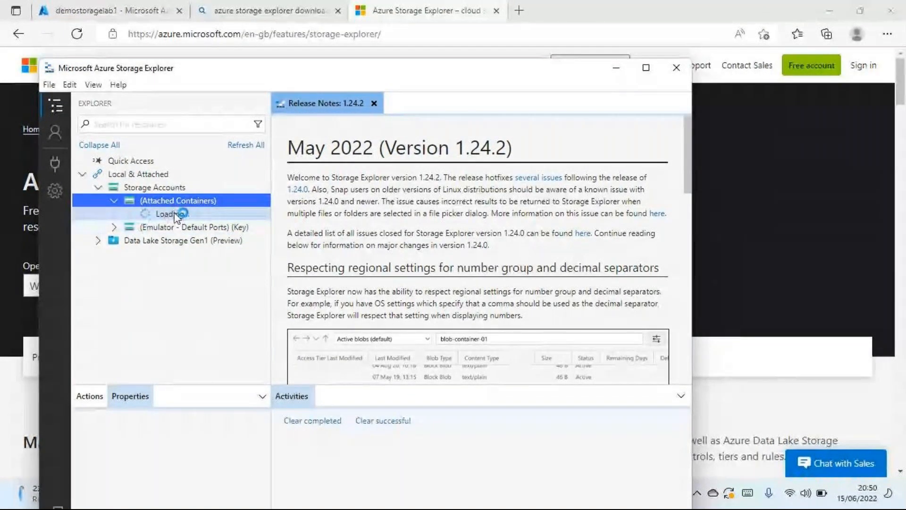
click(115, 228)
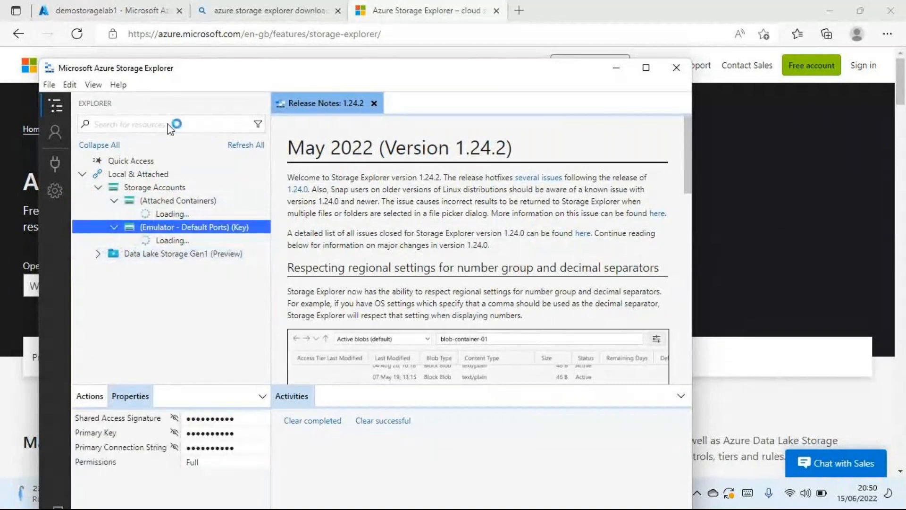
click(167, 214)
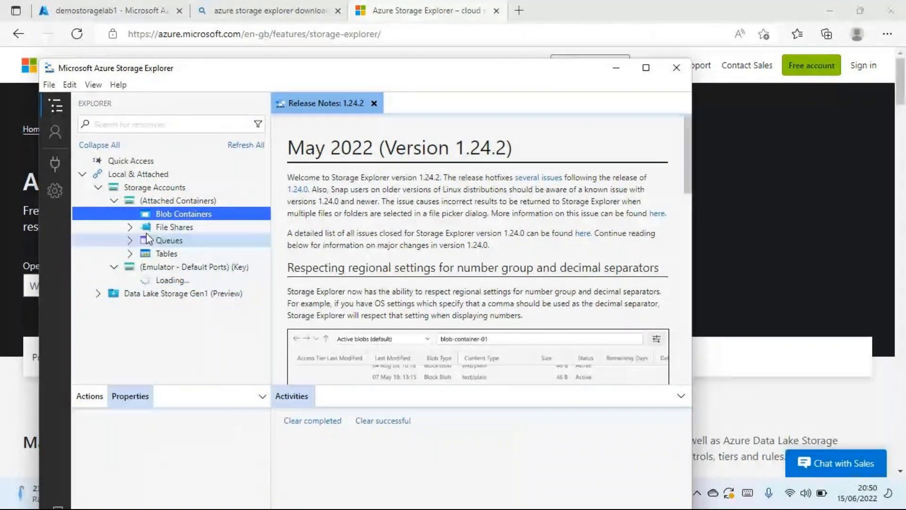
click(114, 201)
- Start connecting Storage Accounts to an Azure subscription, choosing Azure as the sign-in environment
right_click(154, 189)
click(326, 187)
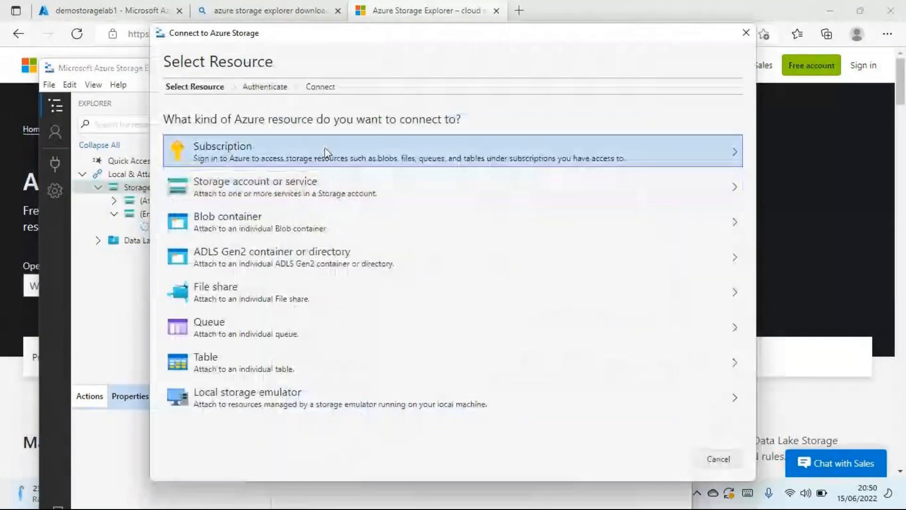
click(324, 153)
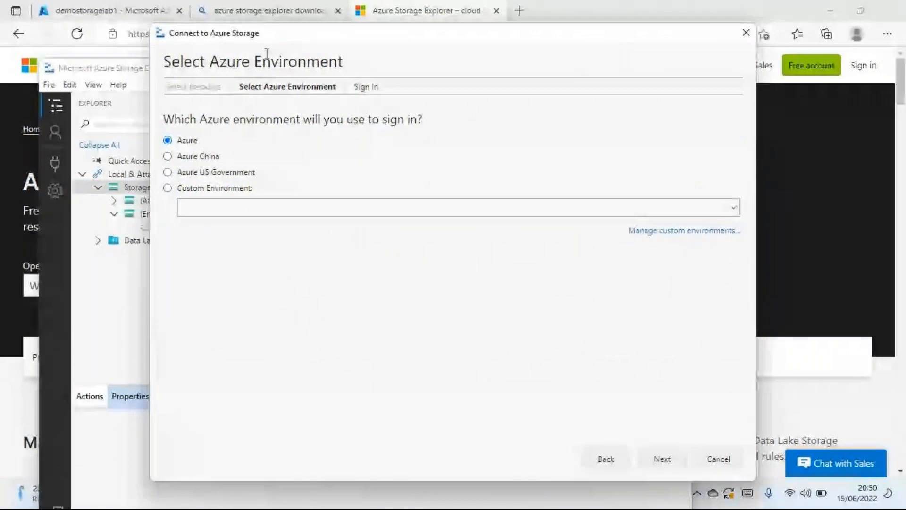
drag(207, 119, 393, 127)
click(427, 127)
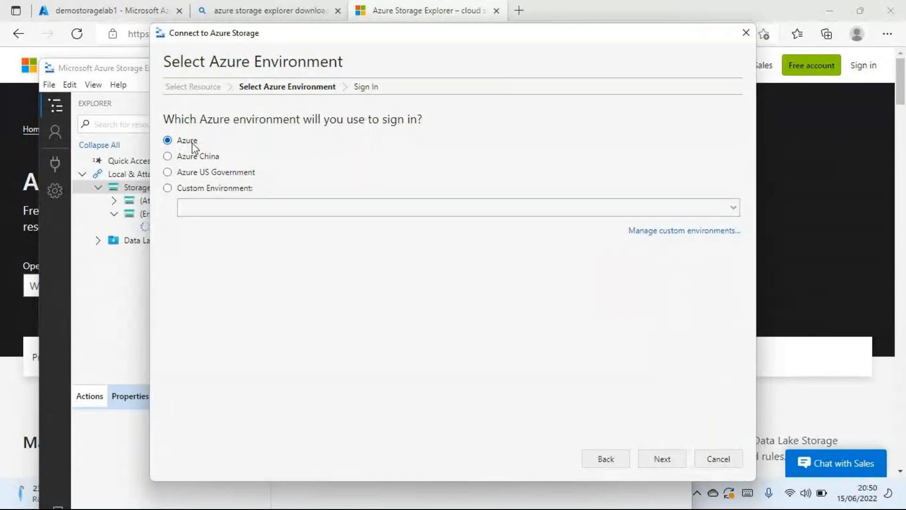
click(204, 172)
click(187, 141)
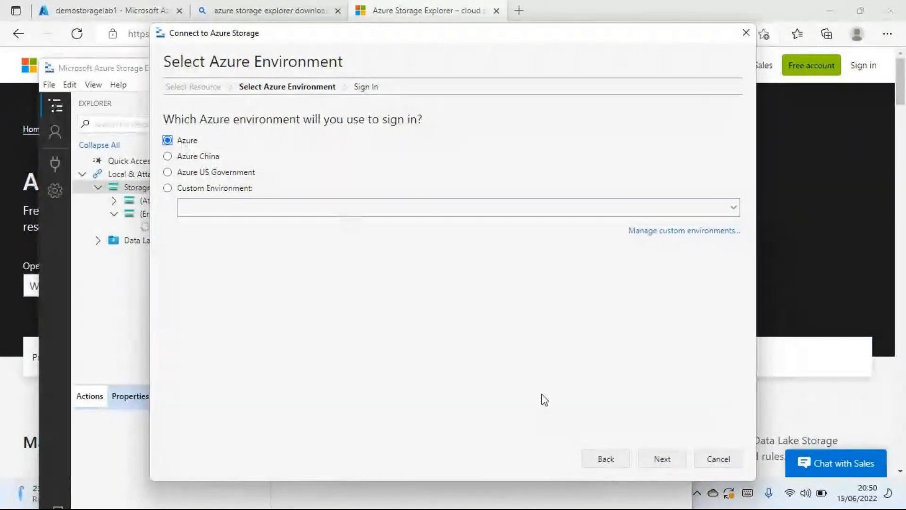
click(663, 459)
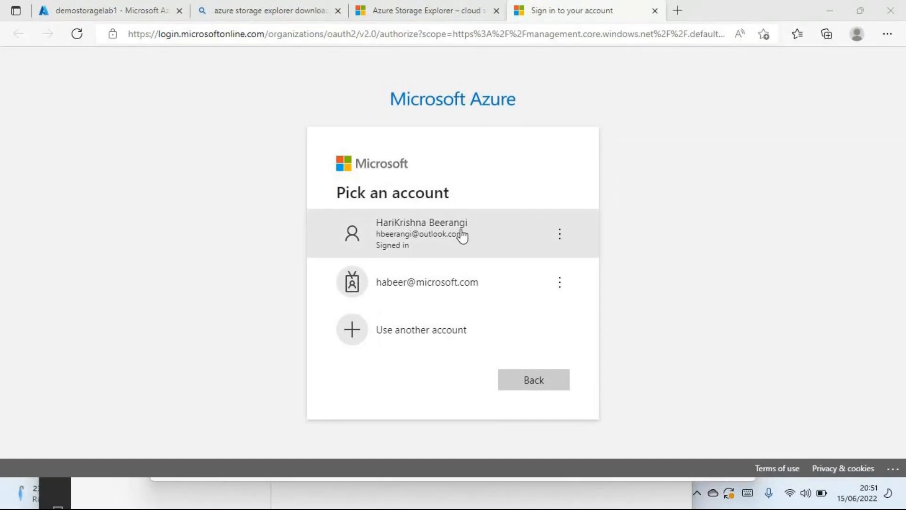
- Authenticate with the already signed-in Microsoft account and minimize the browser to return to Storage Explorer
click(441, 239)
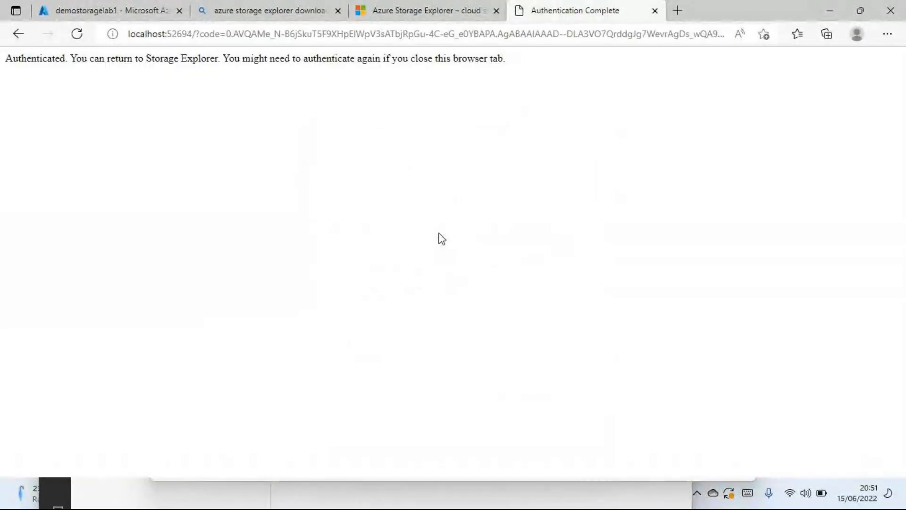
drag(4, 60, 91, 67)
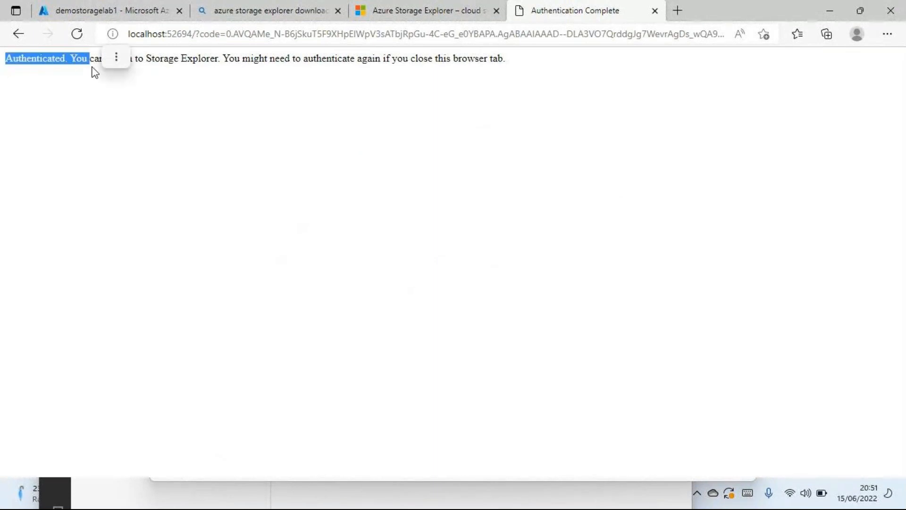
click(116, 58)
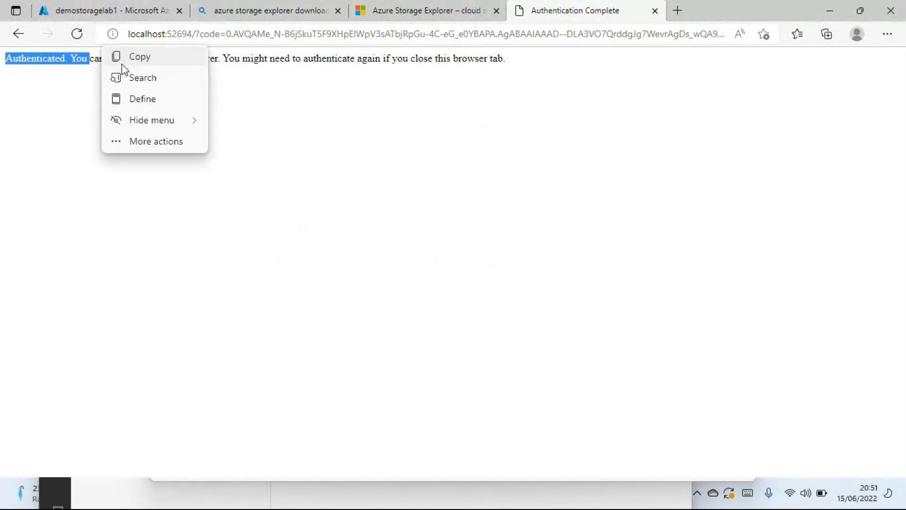
click(57, 193)
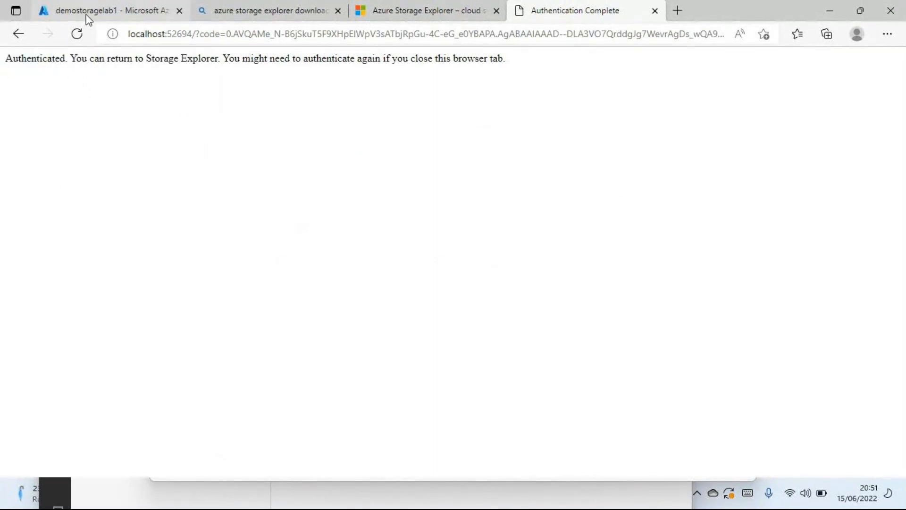
drag(77, 60, 479, 63)
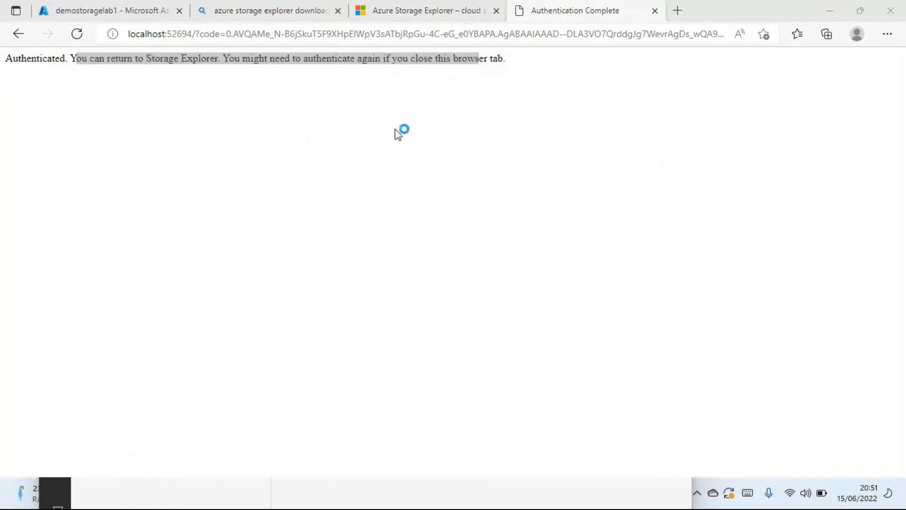
click(832, 11)
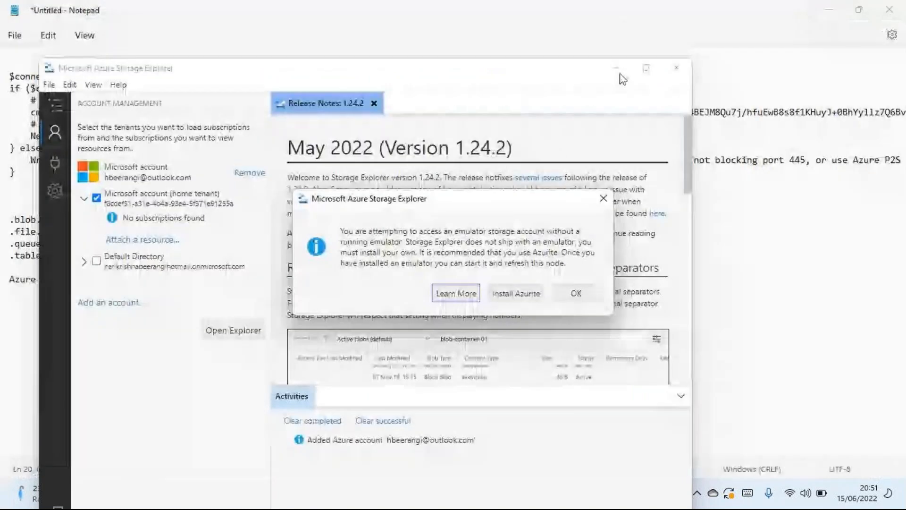
- Read and acknowledge the storage emulator notice without installing Azurite
drag(395, 207, 396, 168)
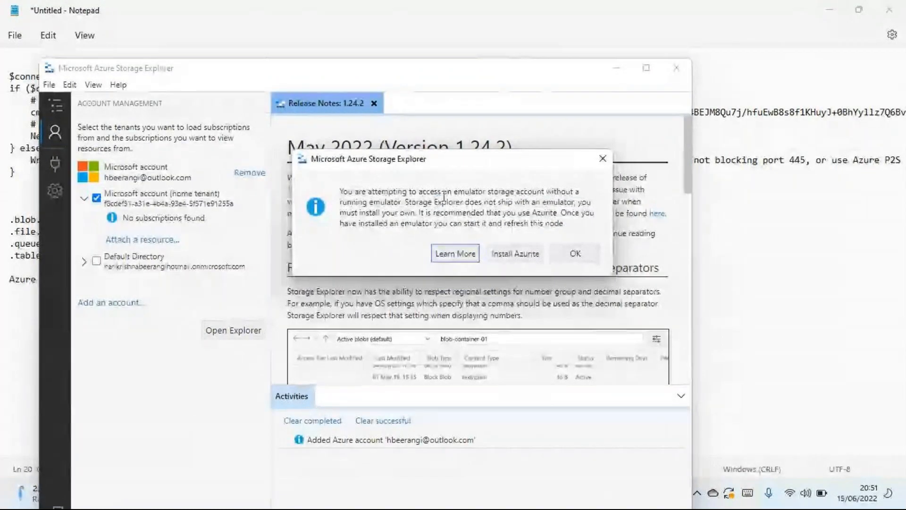
drag(444, 195, 460, 202)
click(574, 253)
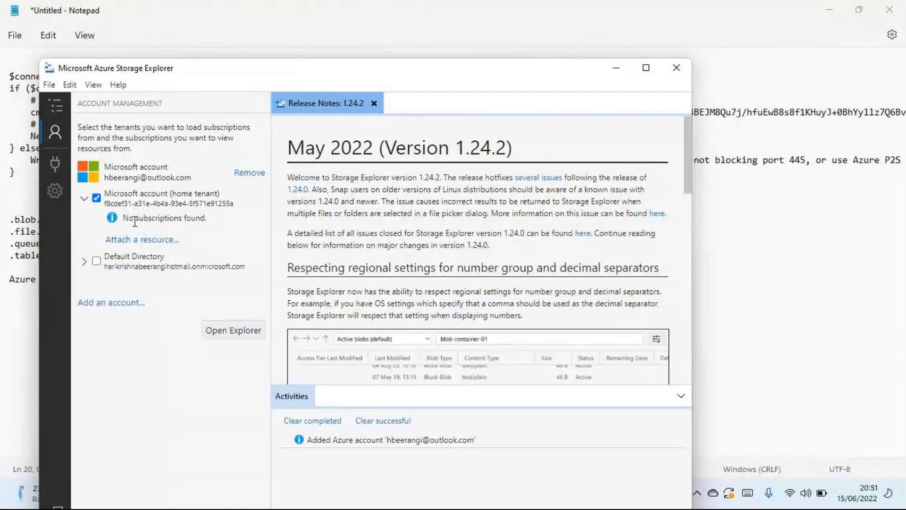
- Include the Default Directory tenant to load its subscriptions, and collapse the Microsoft account home tenant
drag(135, 220, 212, 223)
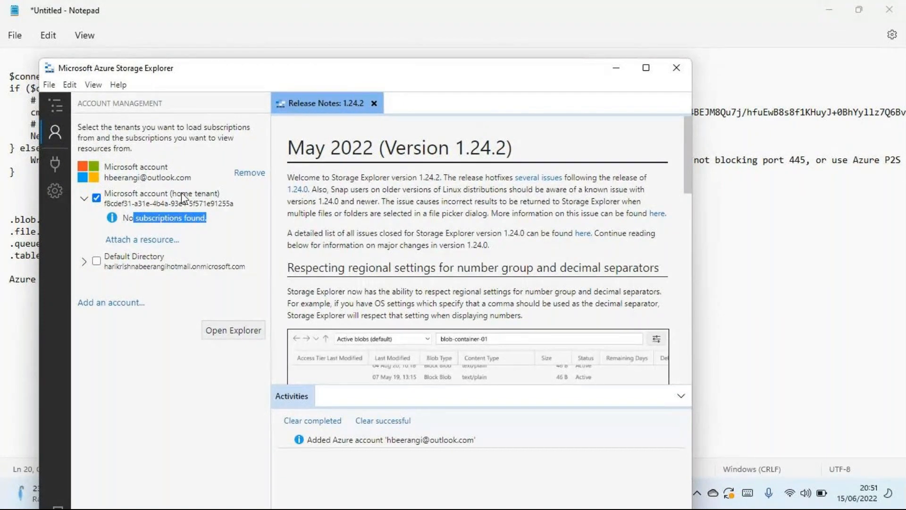
click(84, 262)
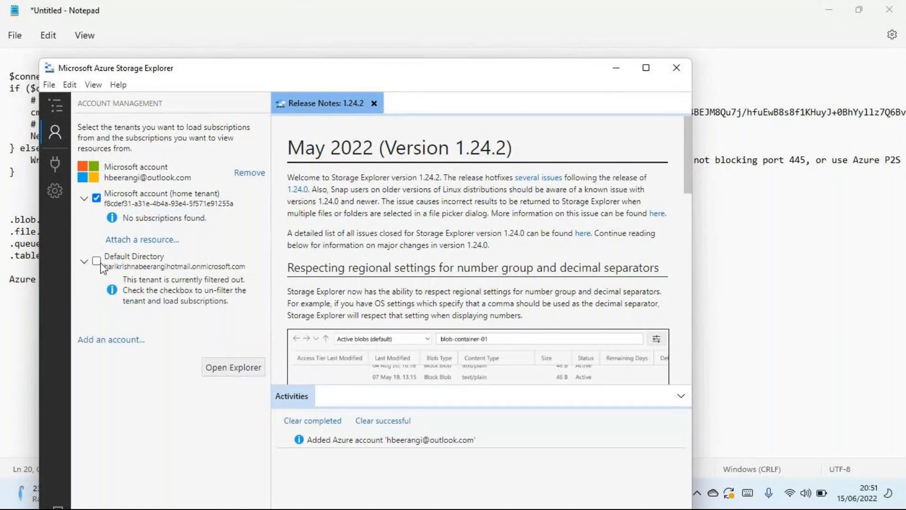
click(97, 262)
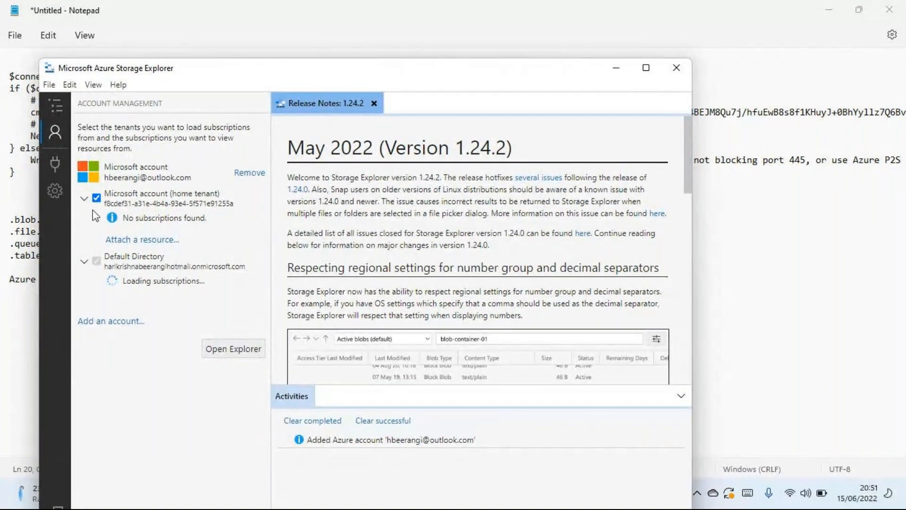
click(85, 199)
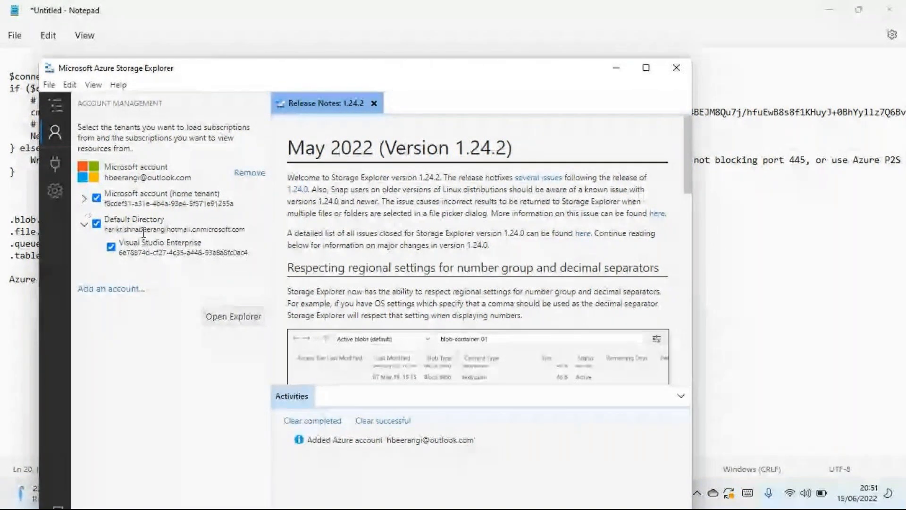
- Review the tenants selected for the Microsoft account and open the Explorer view of the loaded resources
drag(109, 229, 227, 232)
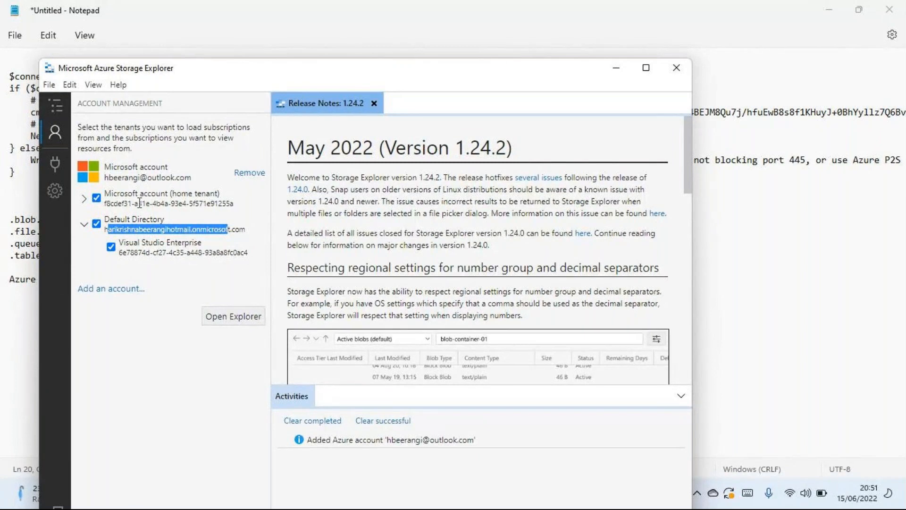
drag(136, 203, 200, 204)
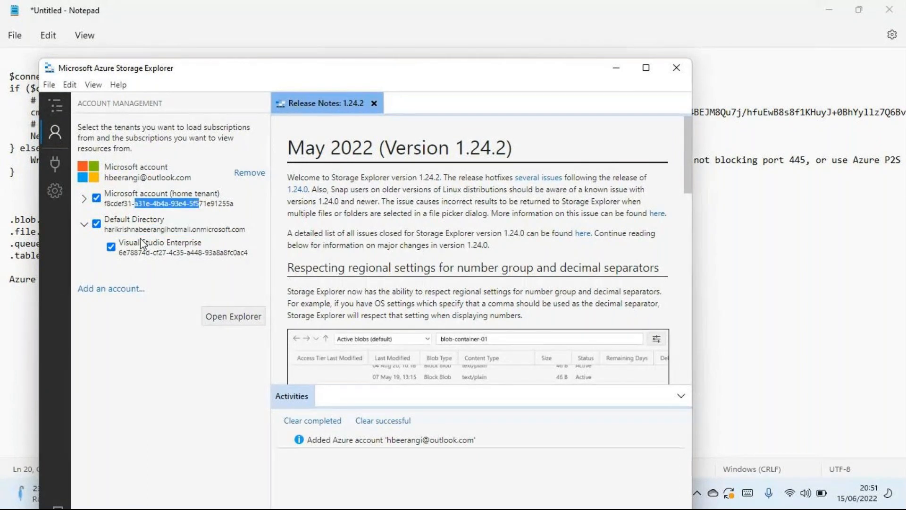
click(167, 232)
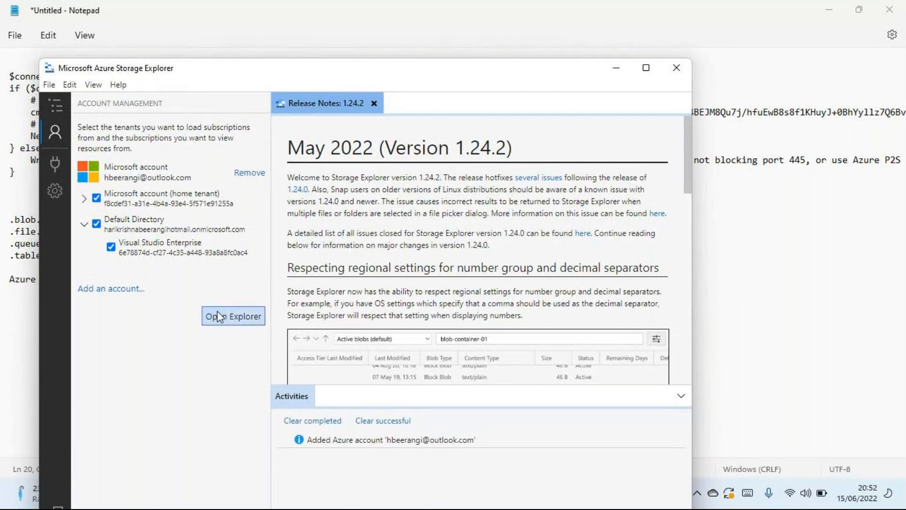
click(228, 317)
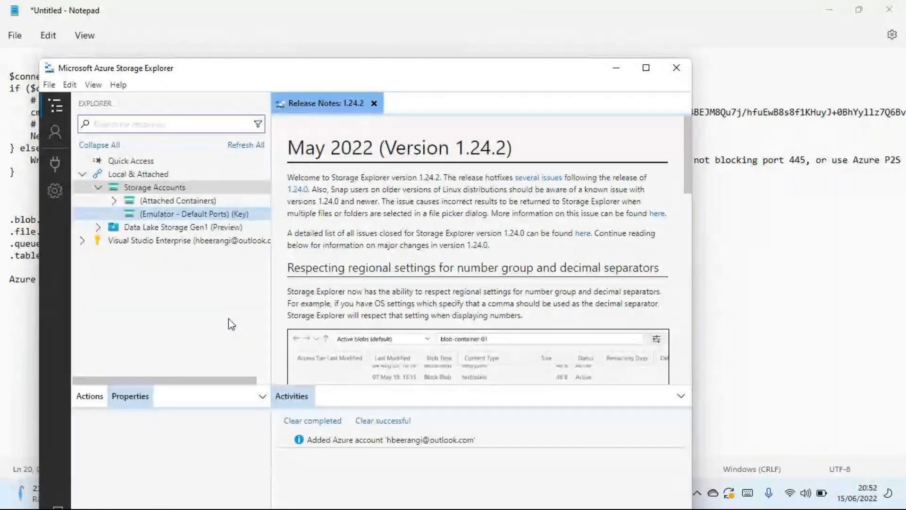
drag(220, 80, 317, 78)
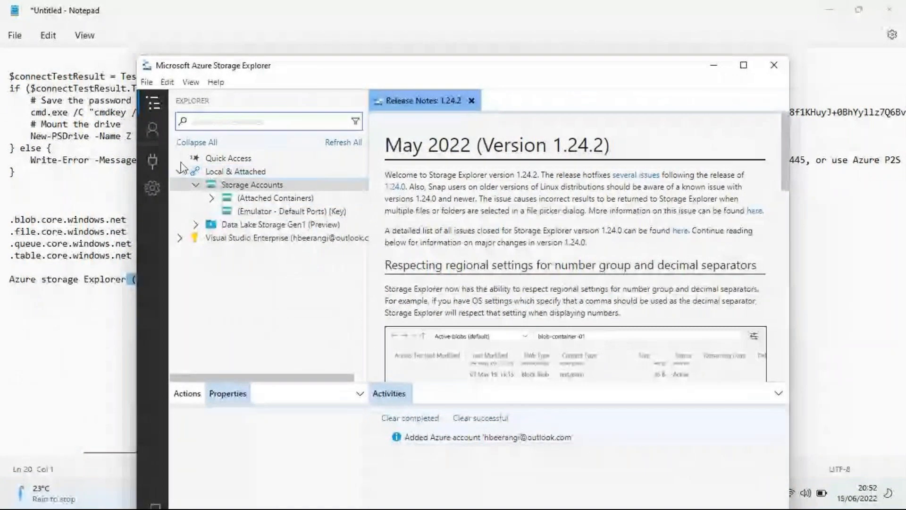
- Revisit the account management view and return to the resource Explorer
click(153, 105)
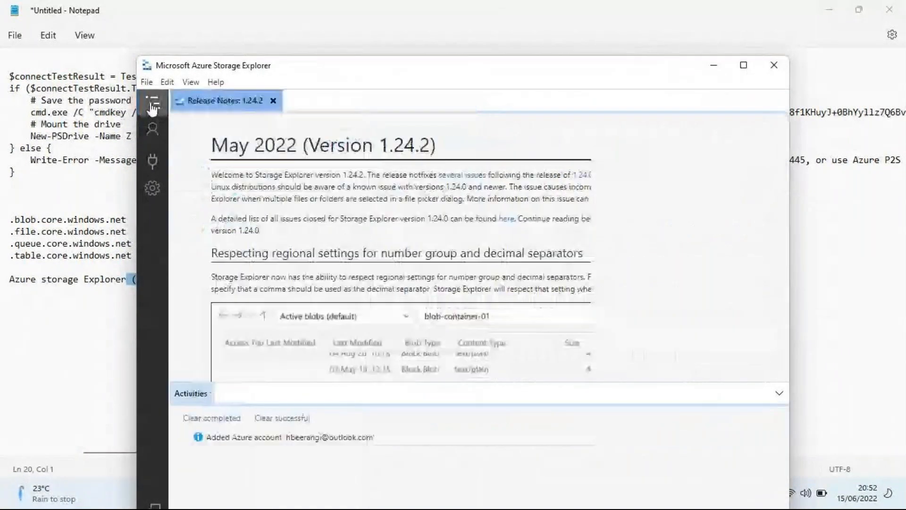
click(152, 129)
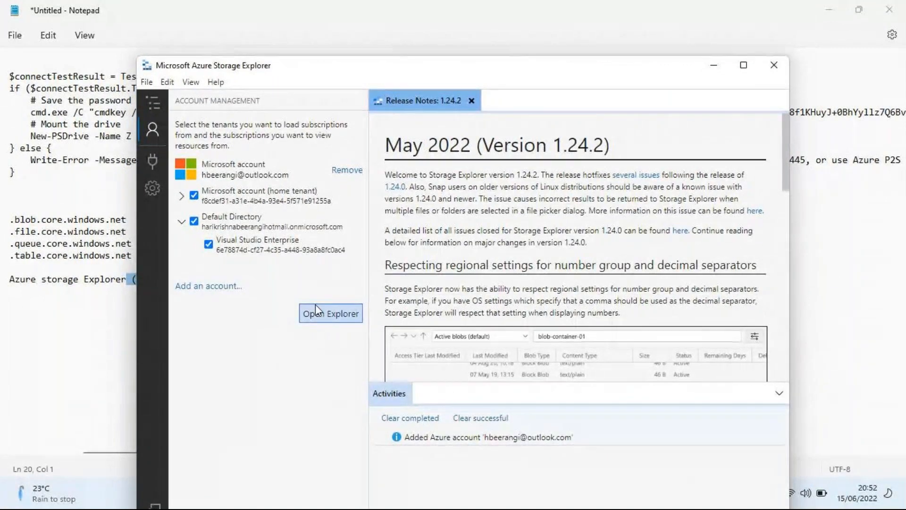
click(326, 319)
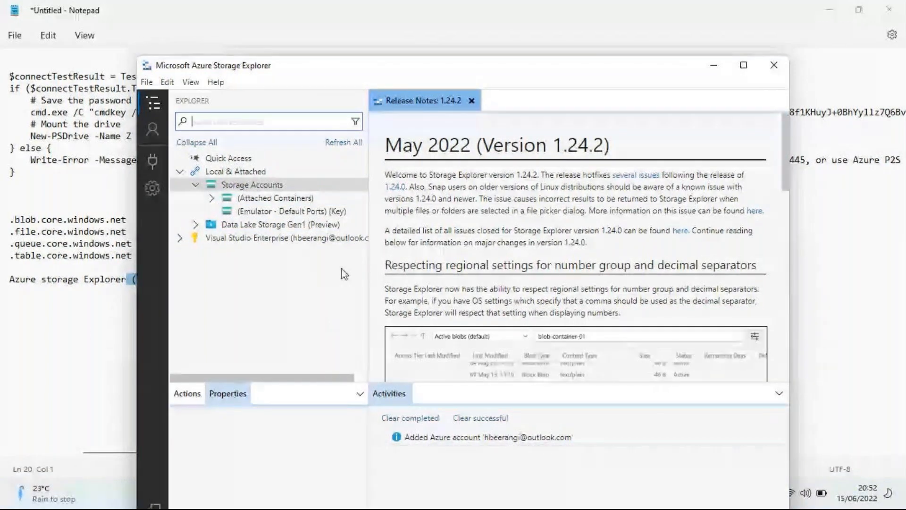
- Widen the Explorer pane, collapse the local Storage Accounts, and expand the Visual Studio Enterprise subscription
drag(373, 282, 426, 279)
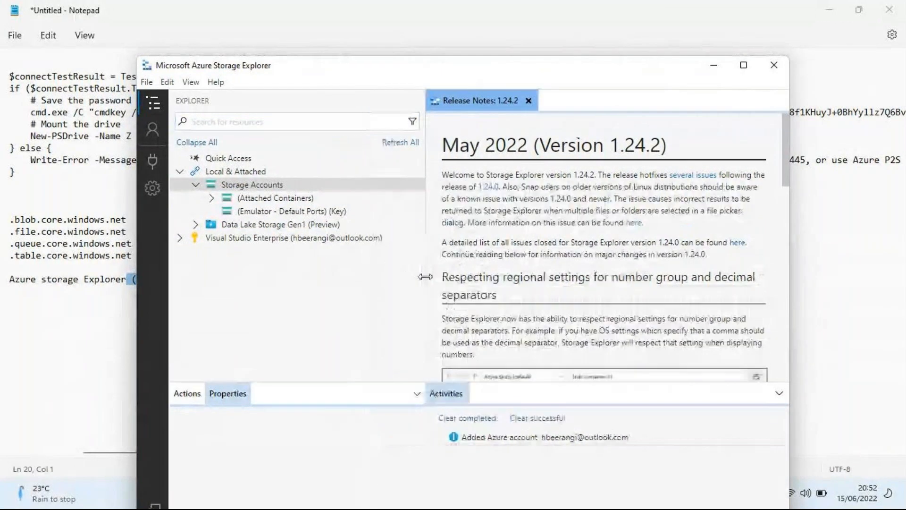
click(194, 189)
click(195, 187)
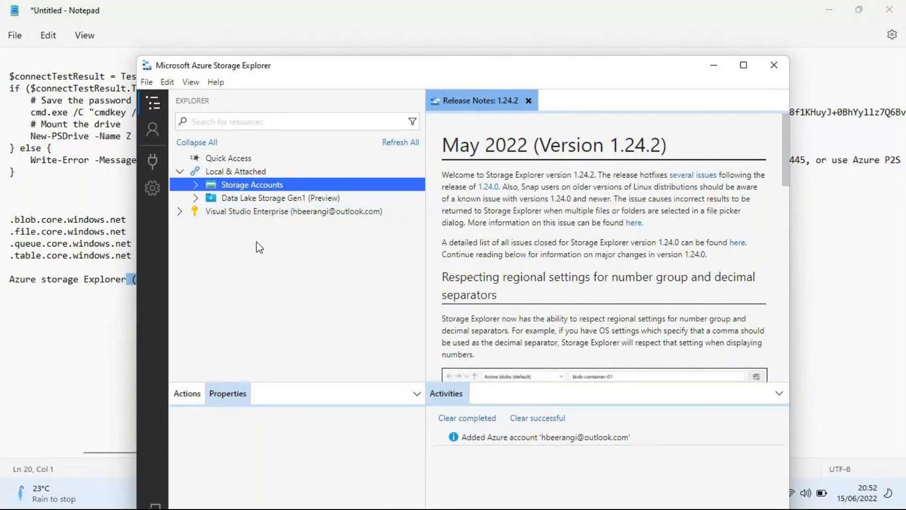
click(179, 216)
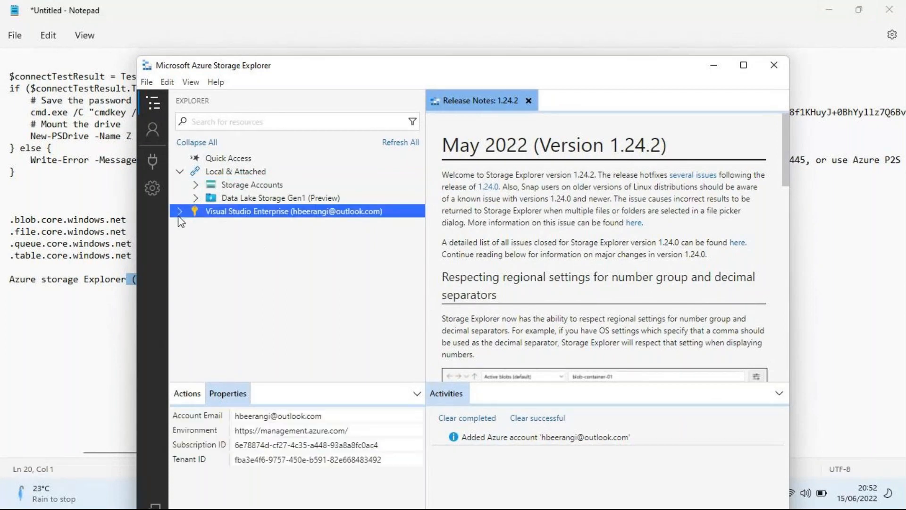
click(180, 214)
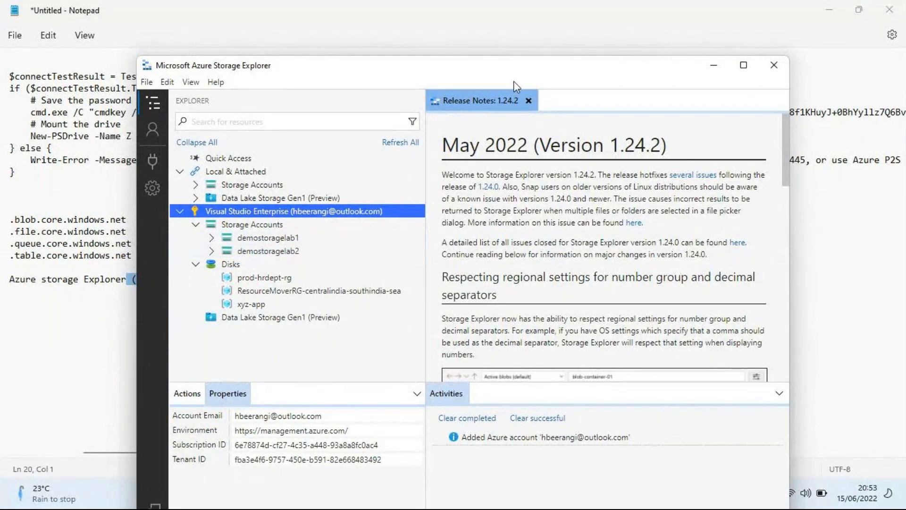
- Switch to the Azure portal and reload the Storage accounts list to compare it with Storage Explorer
drag(461, 83, 370, 35)
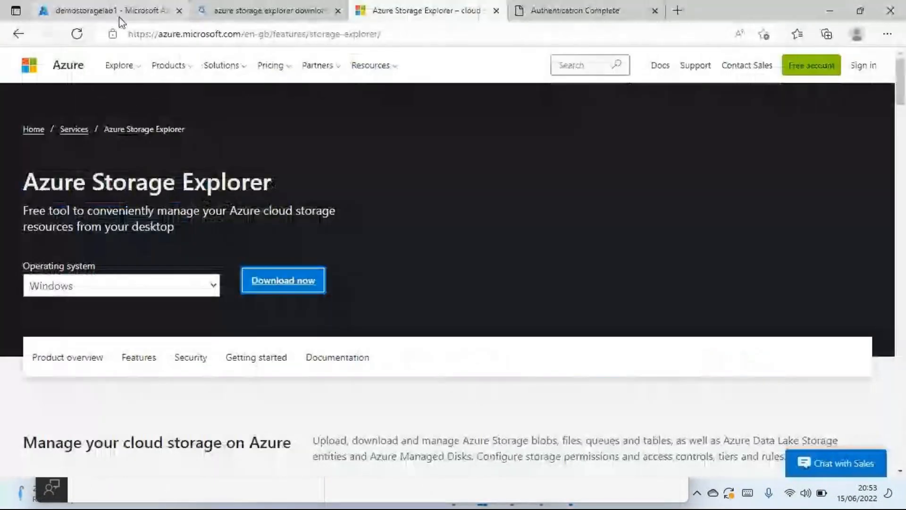
click(120, 18)
click(24, 86)
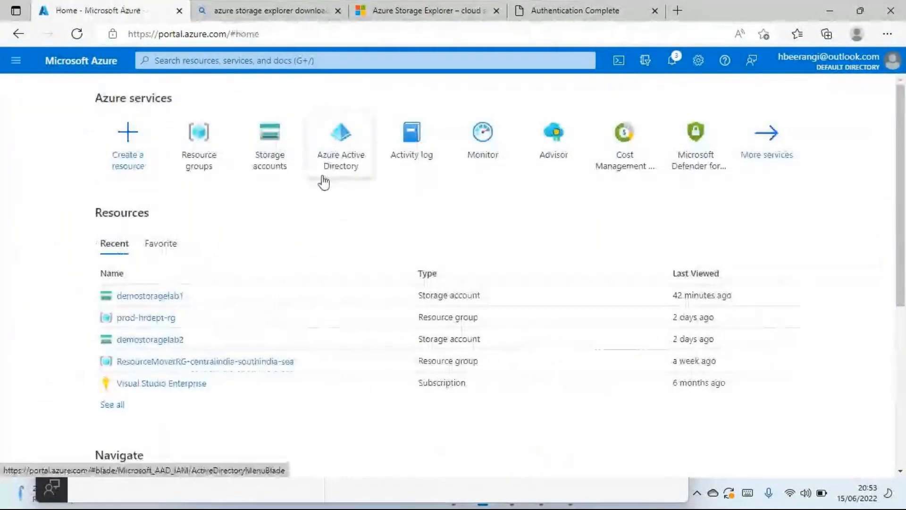
click(270, 160)
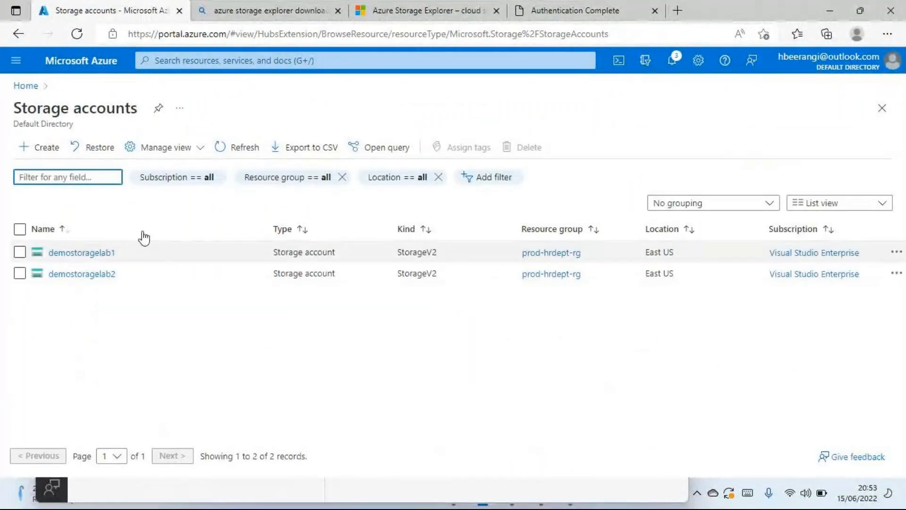
click(239, 148)
click(77, 33)
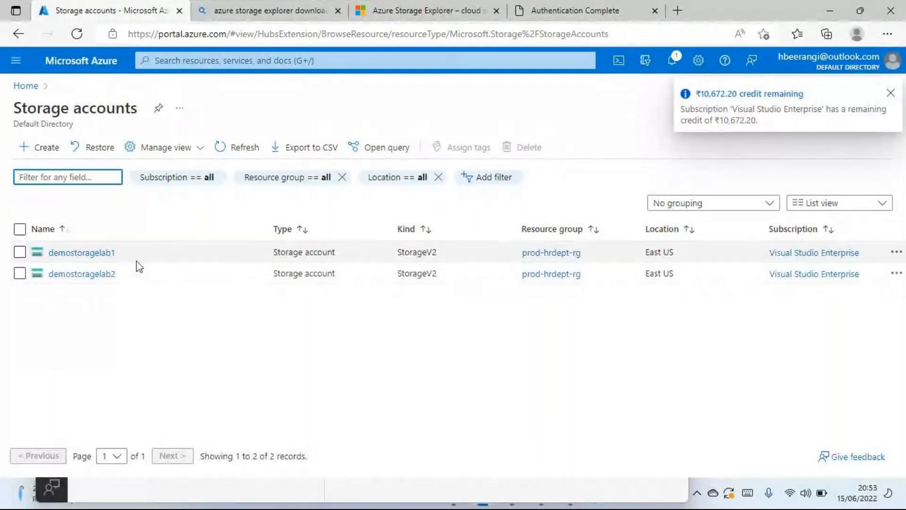
- Return to Storage Explorer, expand the blob containers of demostoragelab1, and open the movies container
key(alt+Tab)
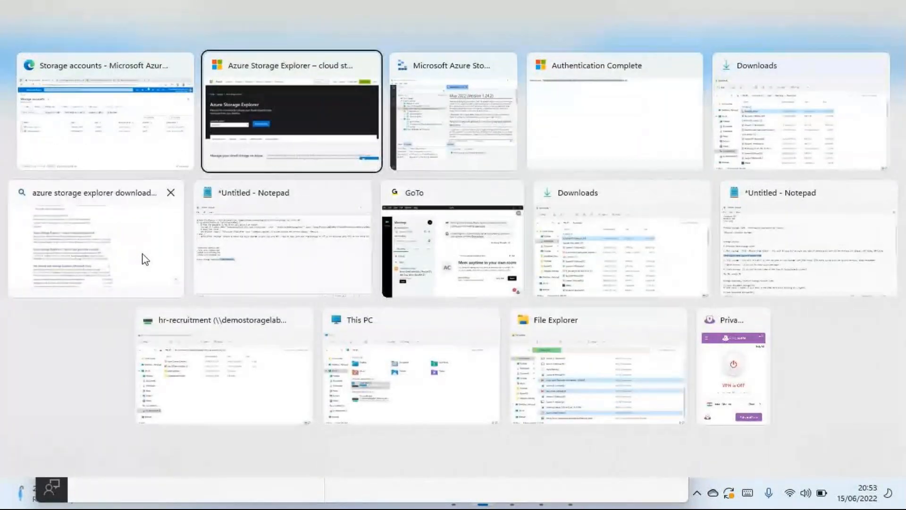
key(alt+Tab)
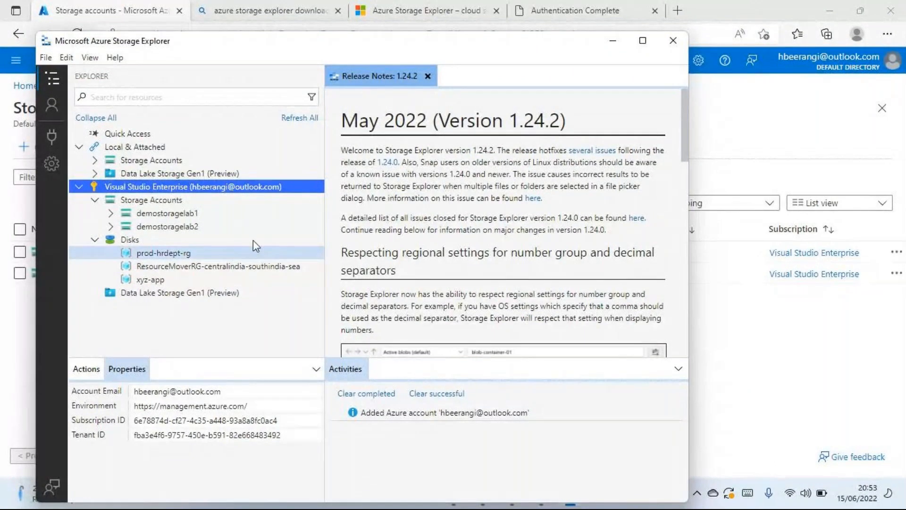
click(112, 214)
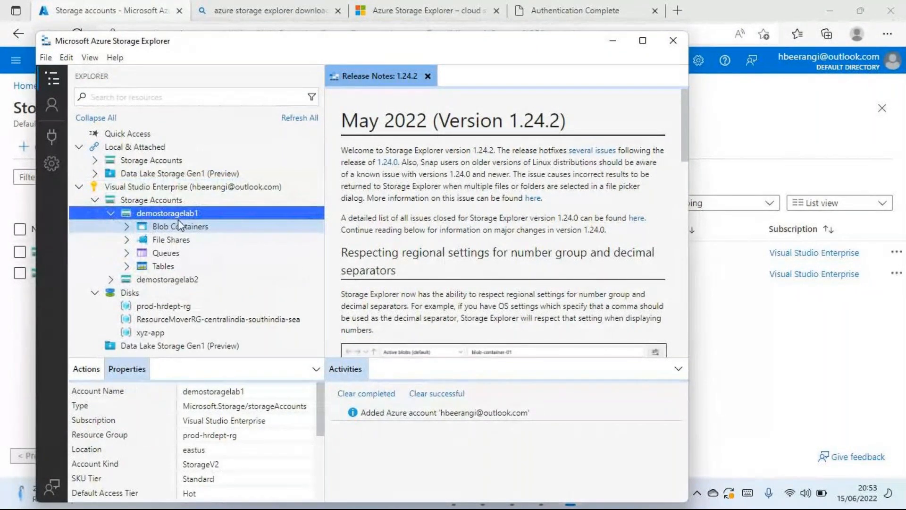
click(127, 227)
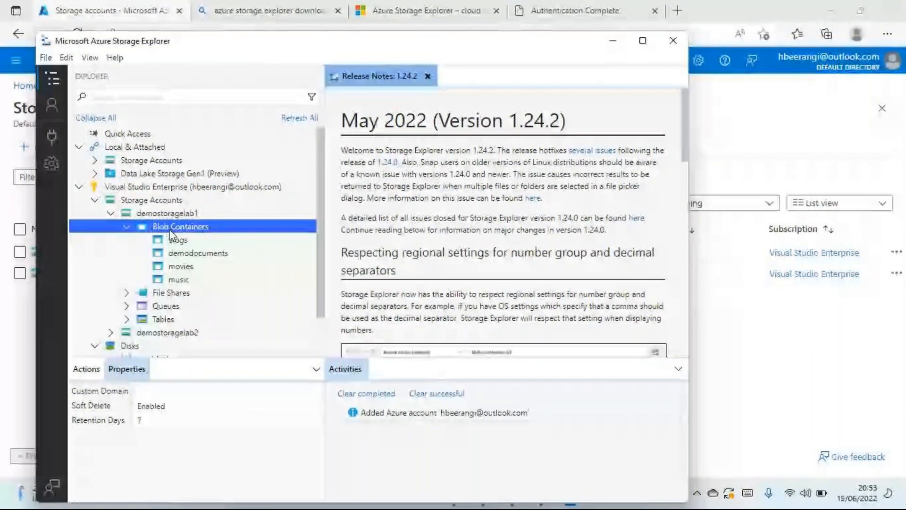
click(196, 255)
click(190, 267)
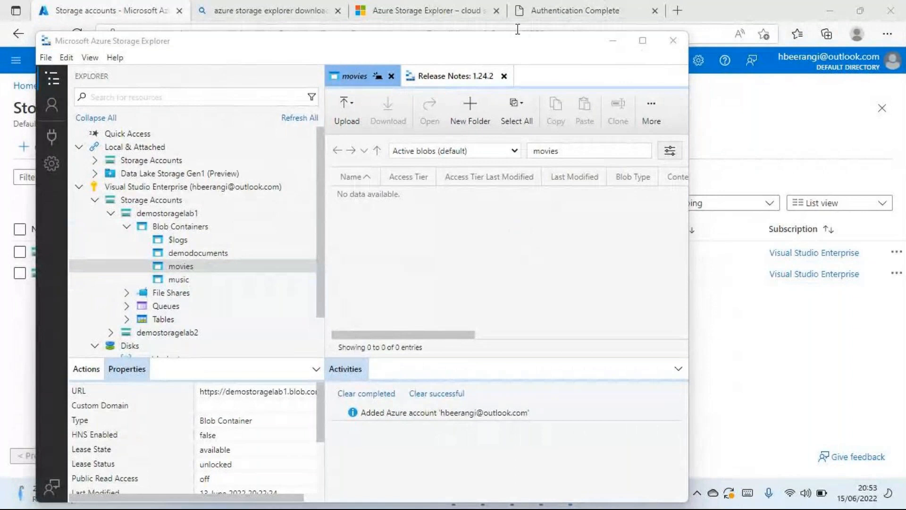
- Maximize Storage Explorer and open the demodocuments container to view its blobs
drag(502, 35, 506, 76)
click(647, 82)
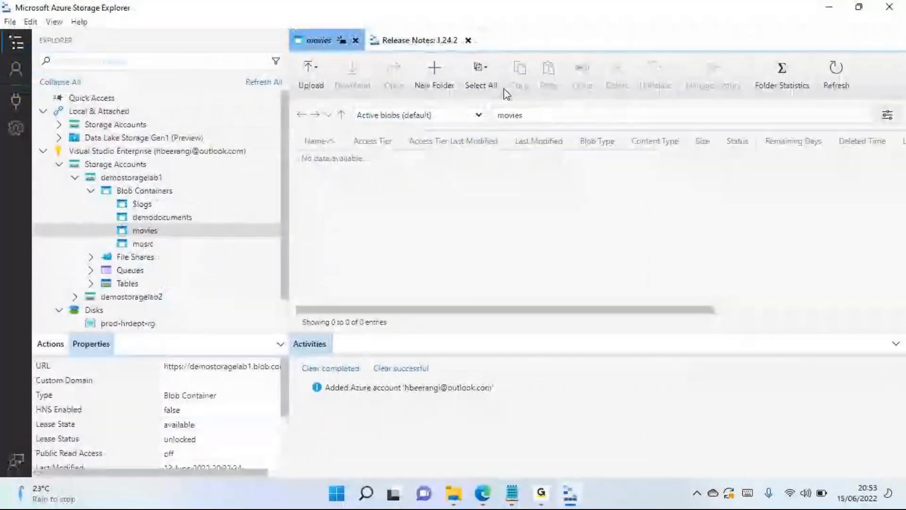
click(152, 214)
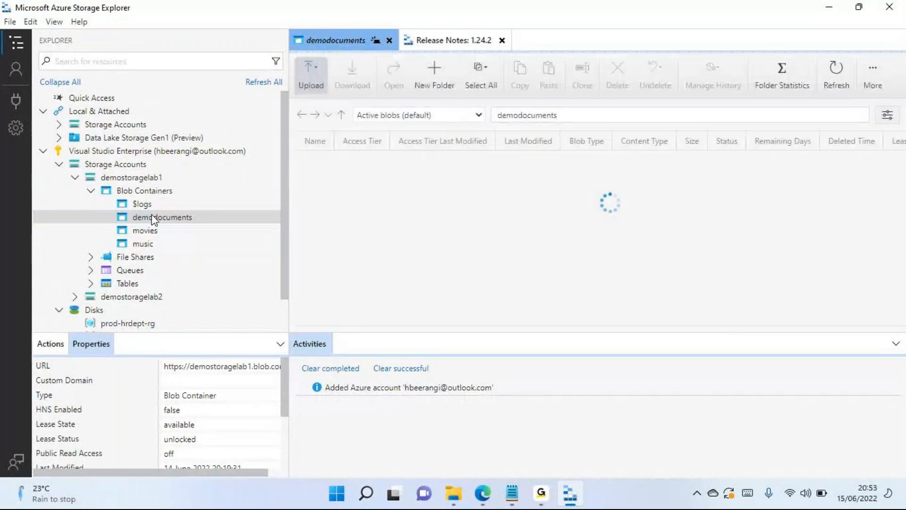
click(432, 179)
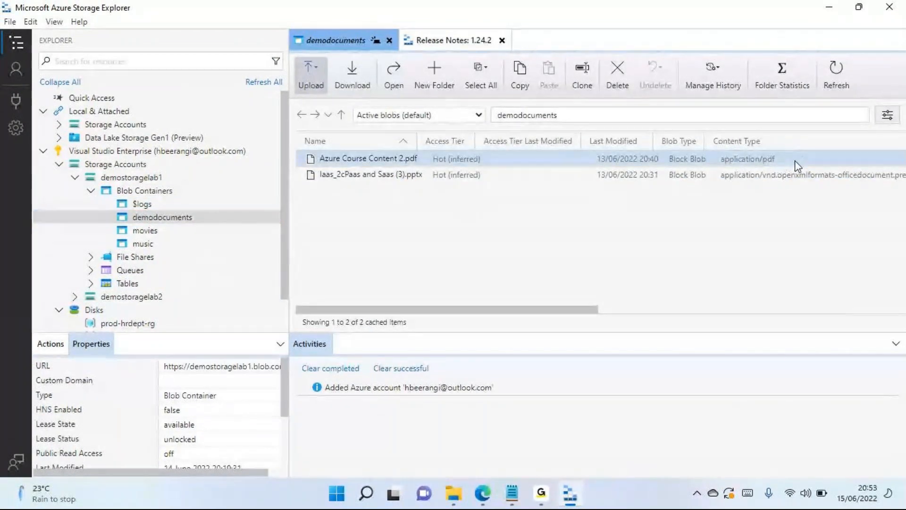
- Start a file upload to demodocuments and choose Inside Azure Datacenter Architecture - RODBAR.pptx from the AzureDemoDocs folder on the Desktop
click(321, 75)
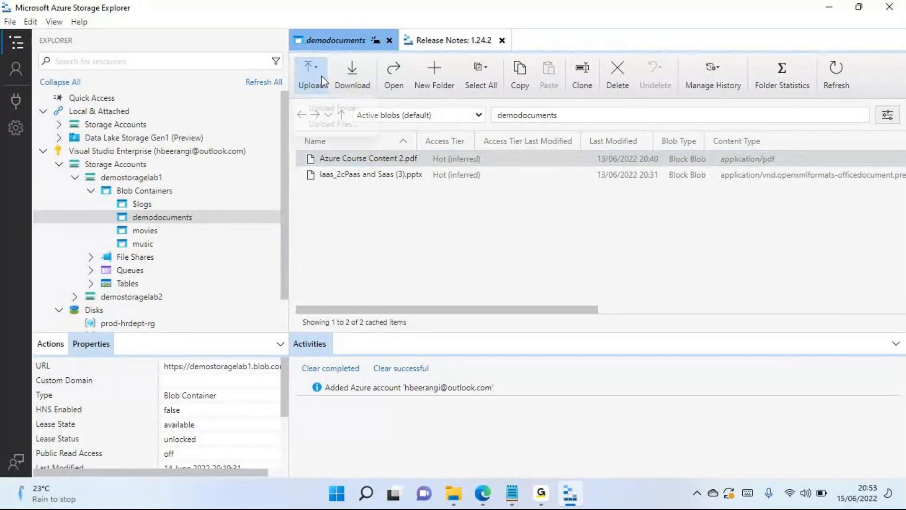
click(335, 124)
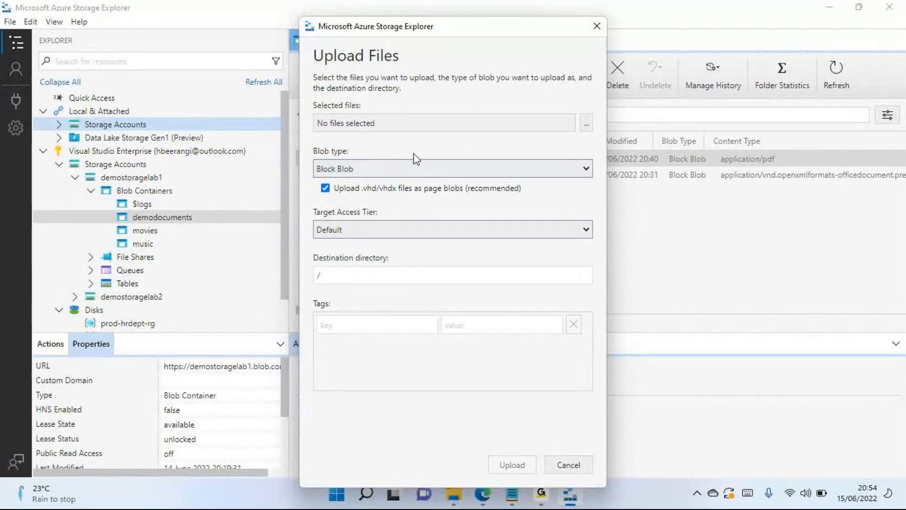
drag(487, 33, 174, 92)
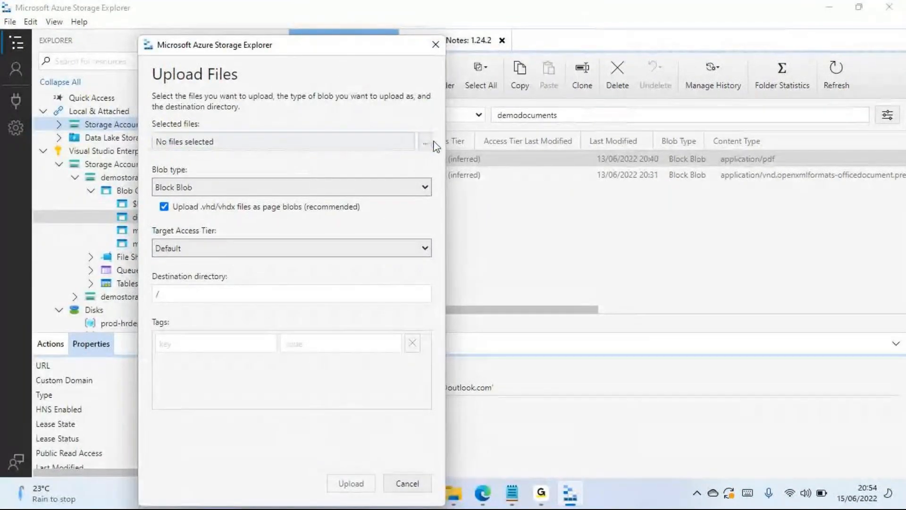
click(427, 145)
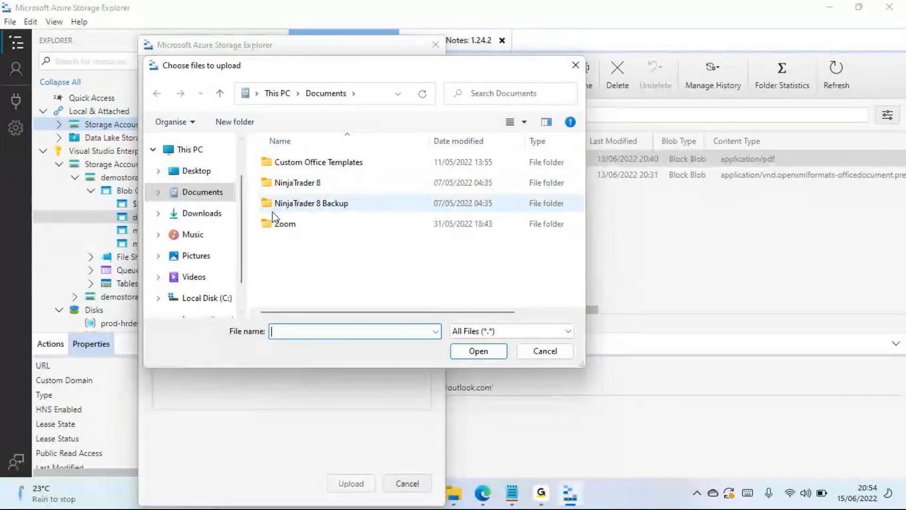
click(203, 173)
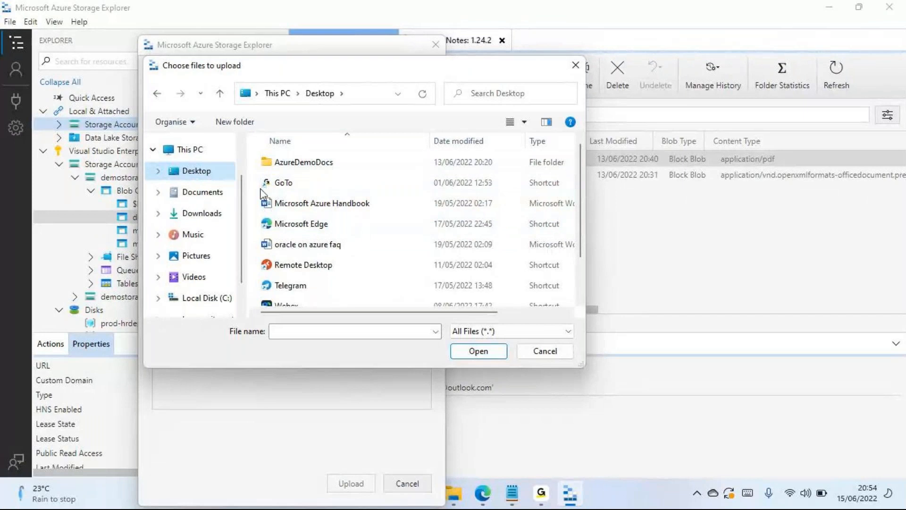
double_click(344, 166)
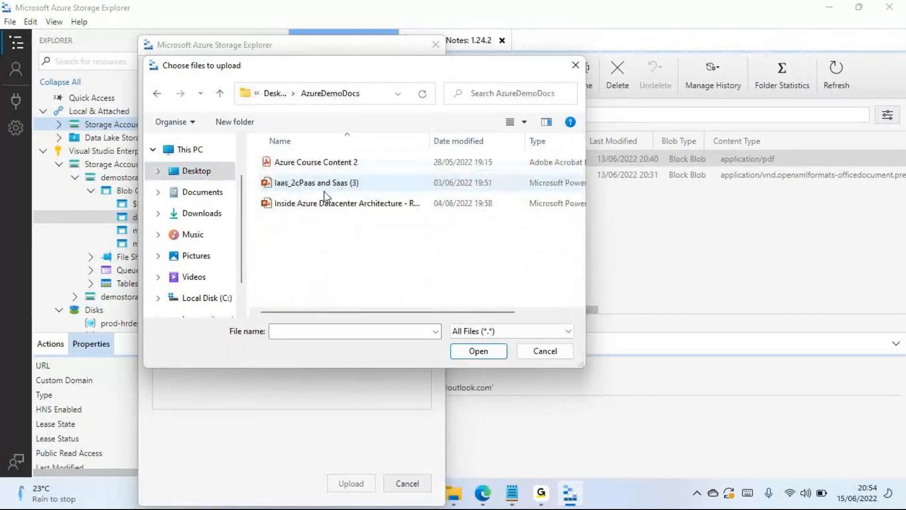
drag(385, 312, 456, 312)
click(328, 204)
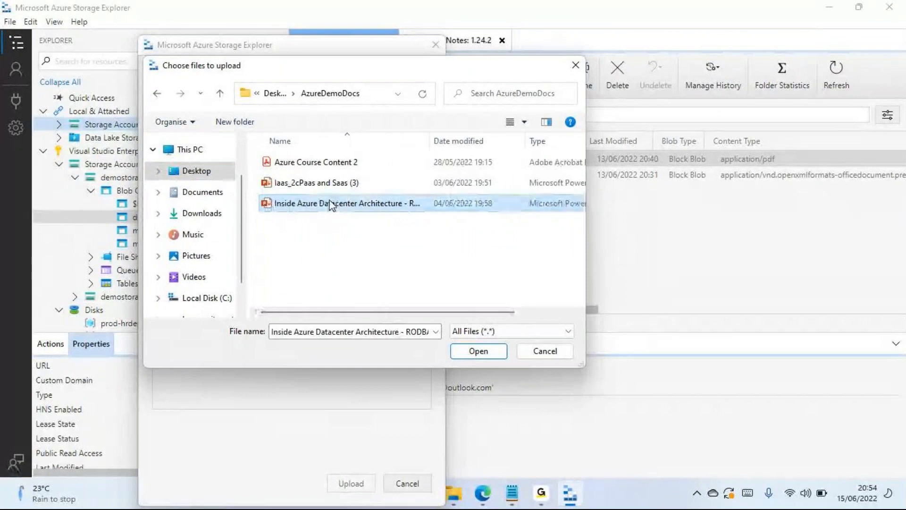
click(479, 351)
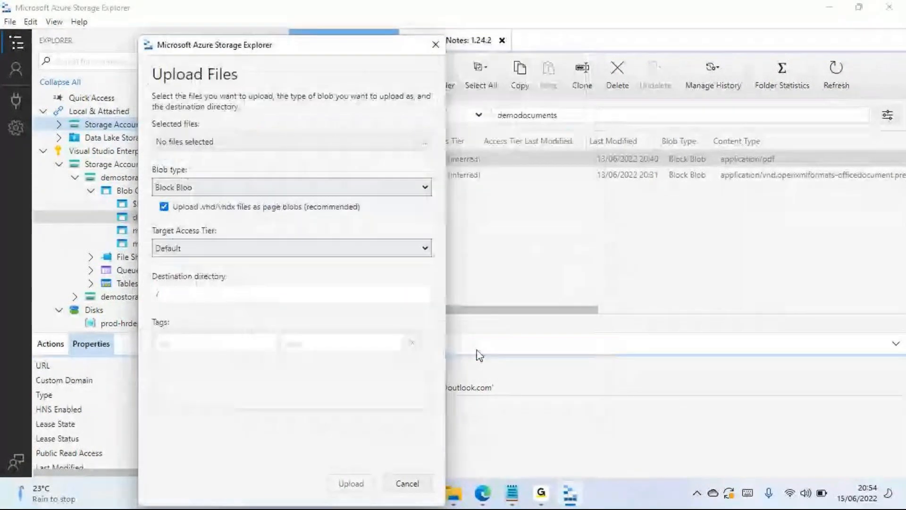
- Upload the chosen presentation to the container root as a Block Blob with the Default access tier
click(360, 484)
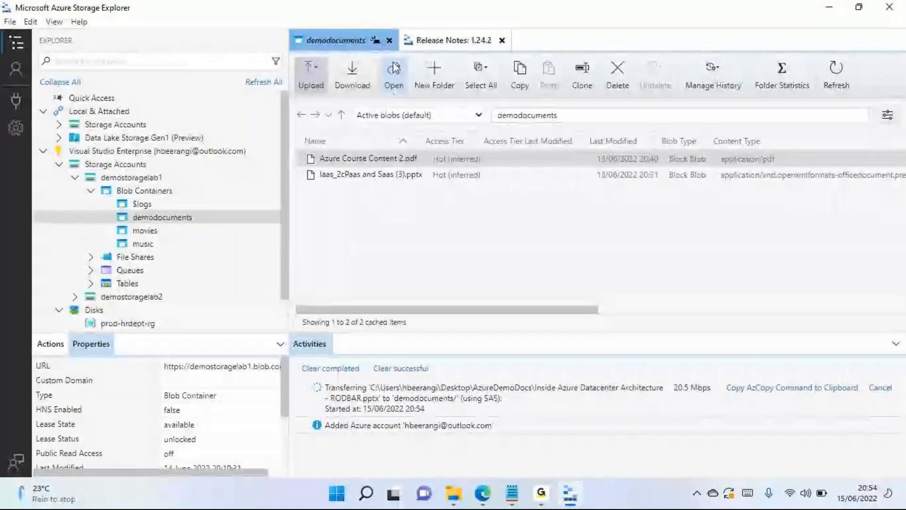
click(378, 158)
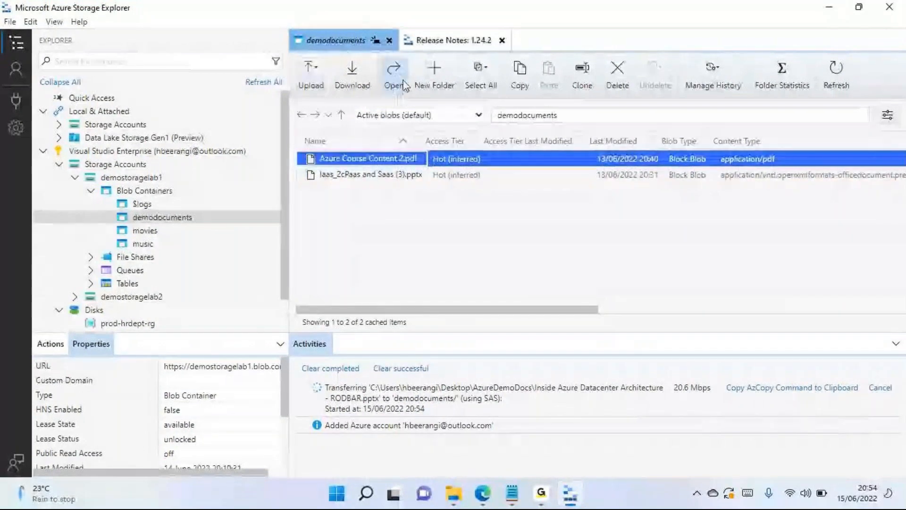
click(424, 277)
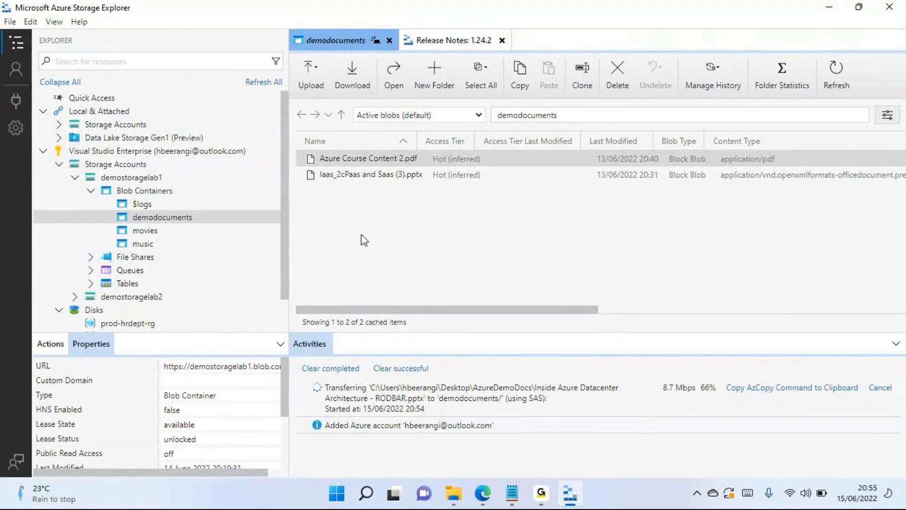
- Expand the file shares of demostoragelab1 and open the hr-recruitment share
click(95, 255)
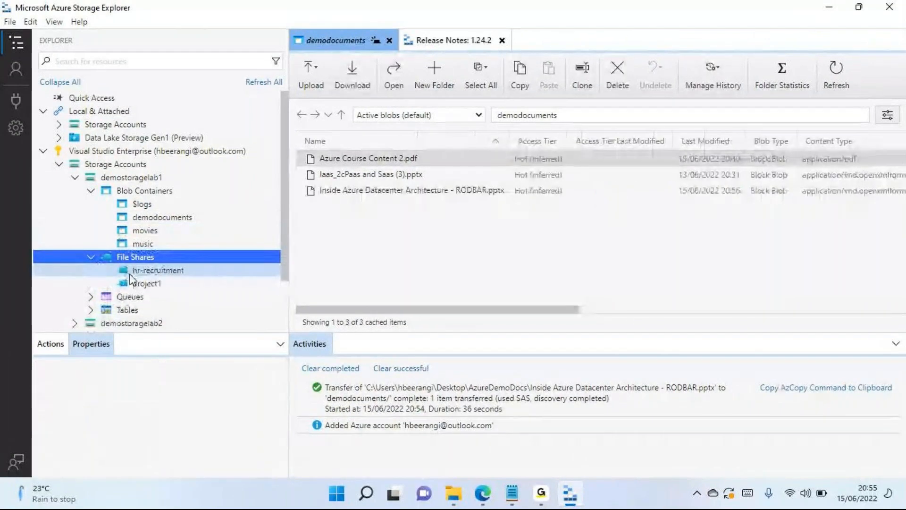
click(142, 272)
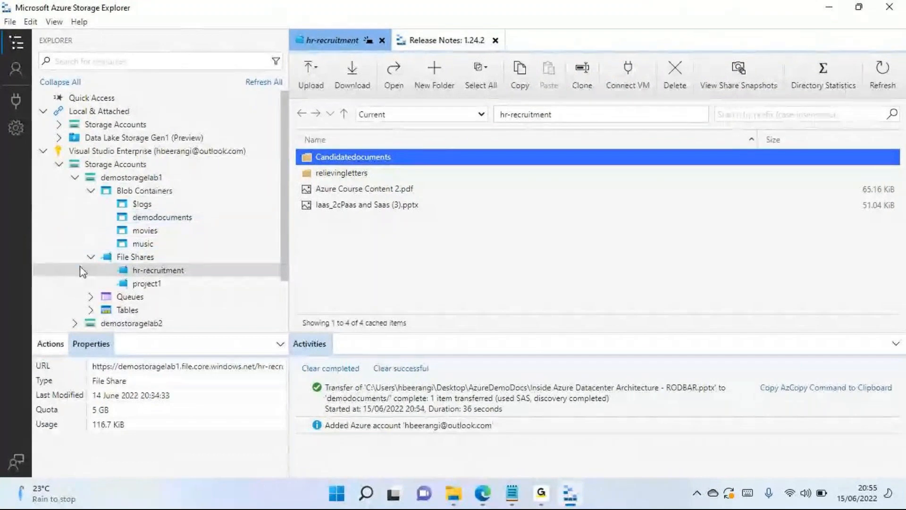
- Collapse demostoragelab1, the Disks and Storage Accounts nodes, and the Visual Studio Enterprise subscription in the resource tree
click(67, 176)
click(75, 177)
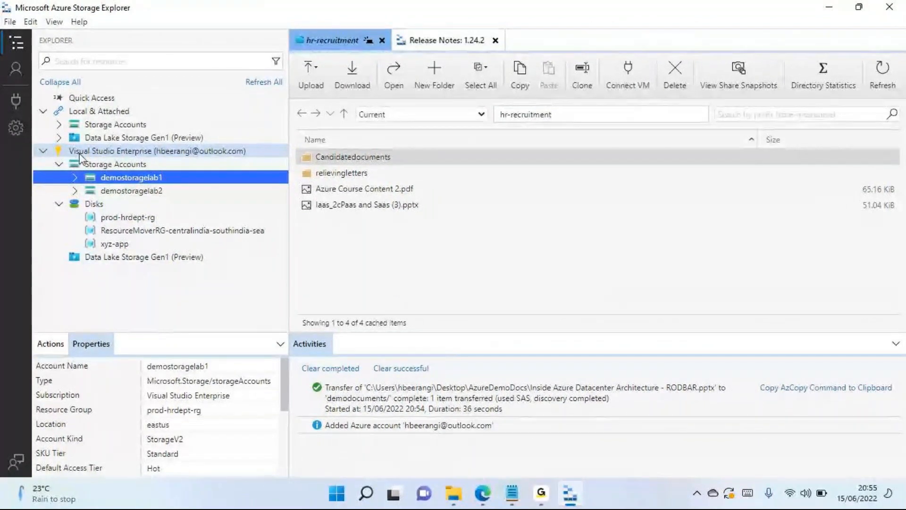
double_click(111, 204)
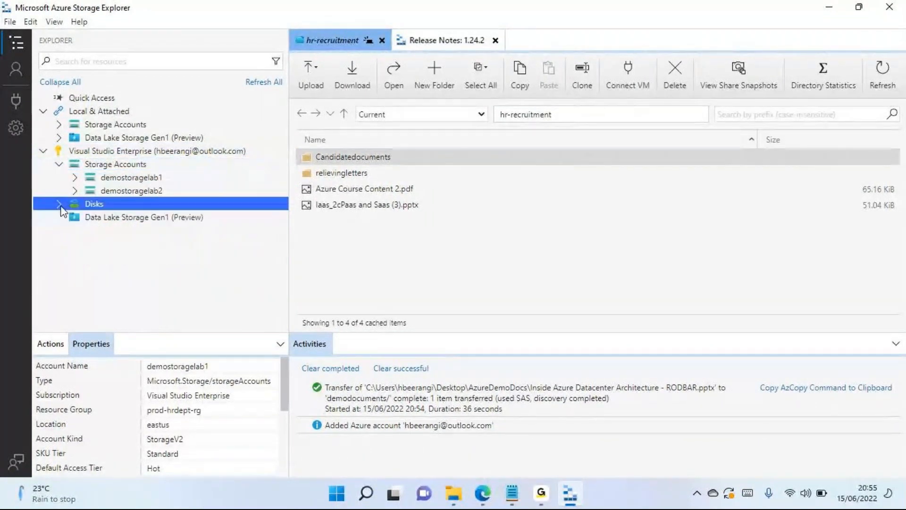
double_click(118, 164)
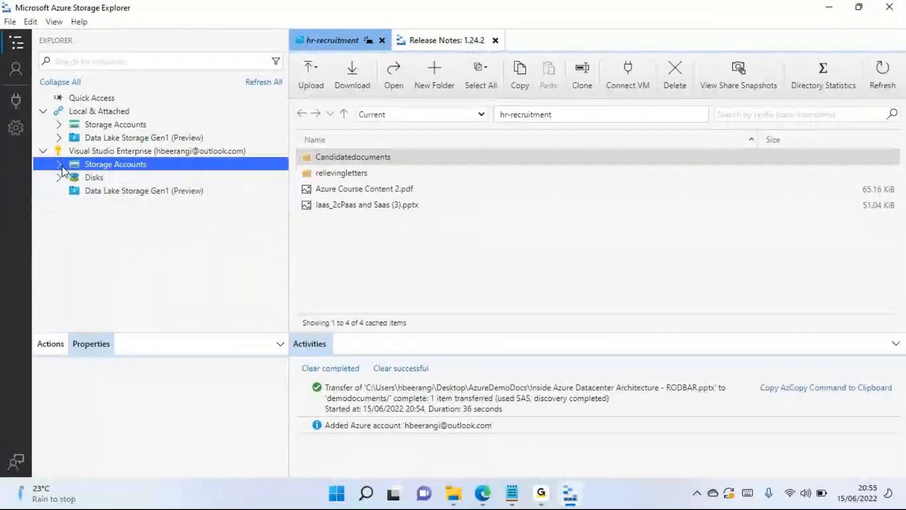
click(60, 165)
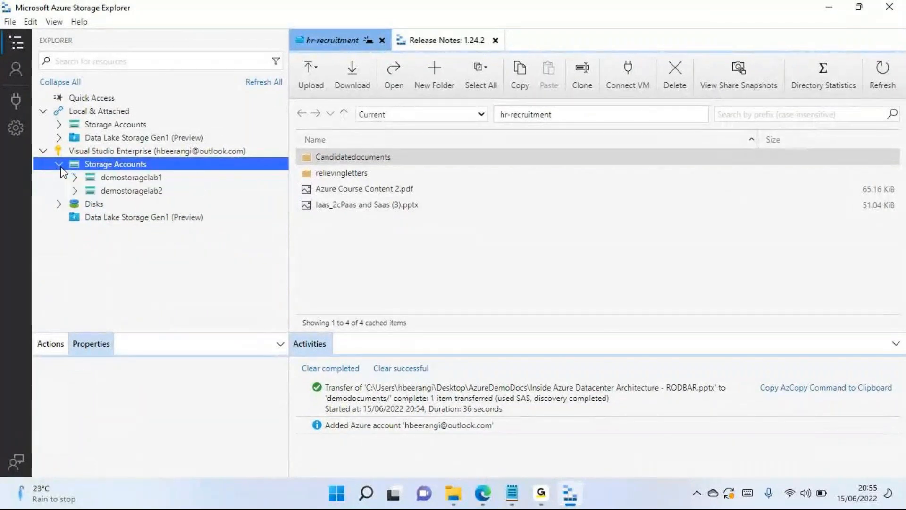
click(151, 154)
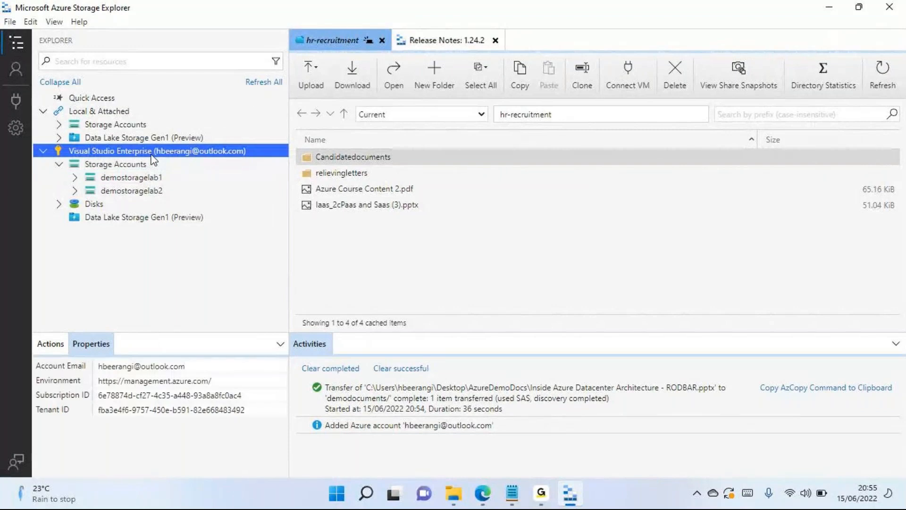
right_click(103, 161)
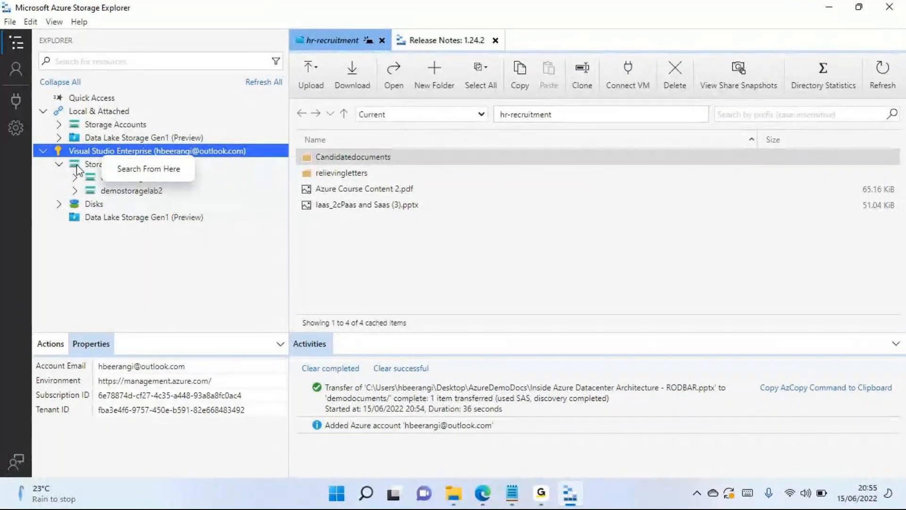
click(58, 165)
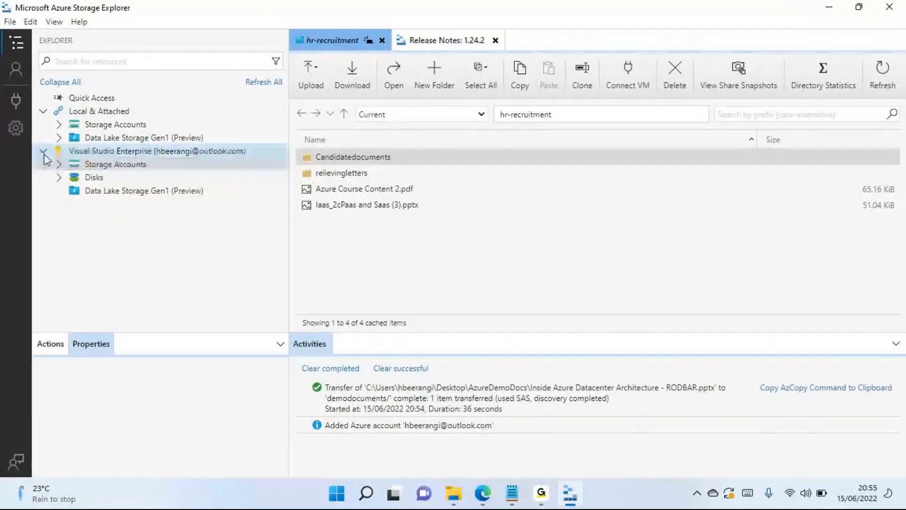
click(43, 151)
- Remove the signed-in Microsoft account in account management and confirm the removal
click(17, 78)
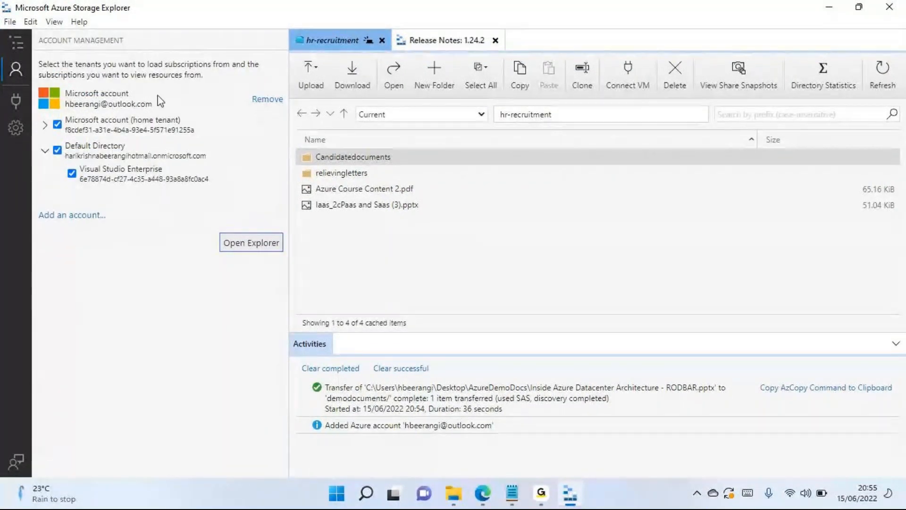
click(15, 70)
click(15, 70)
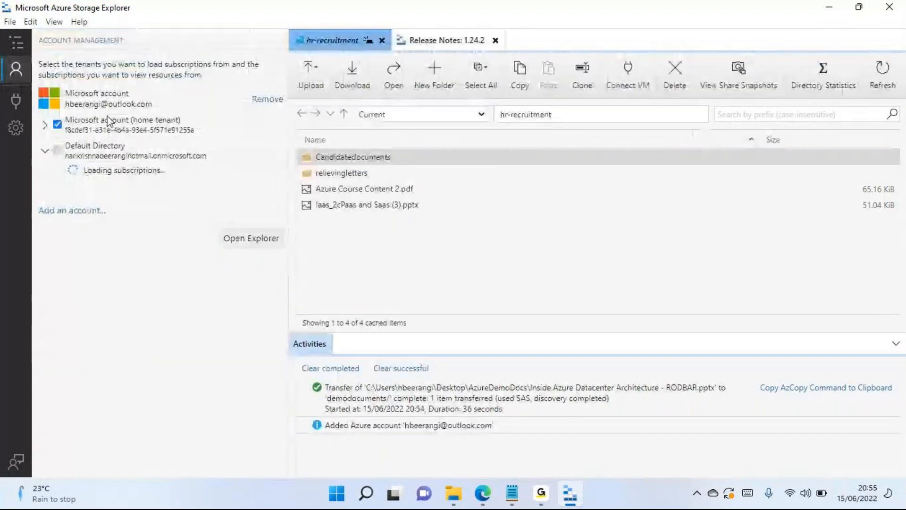
click(274, 100)
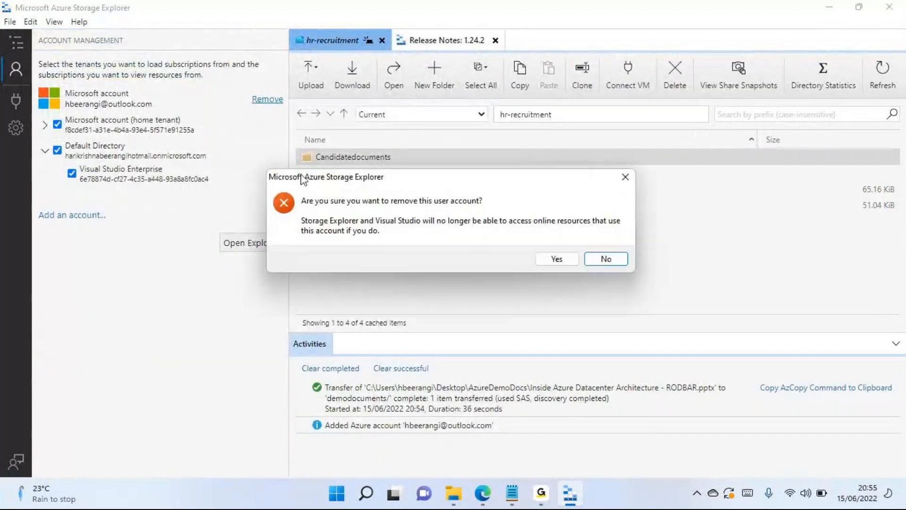
click(565, 262)
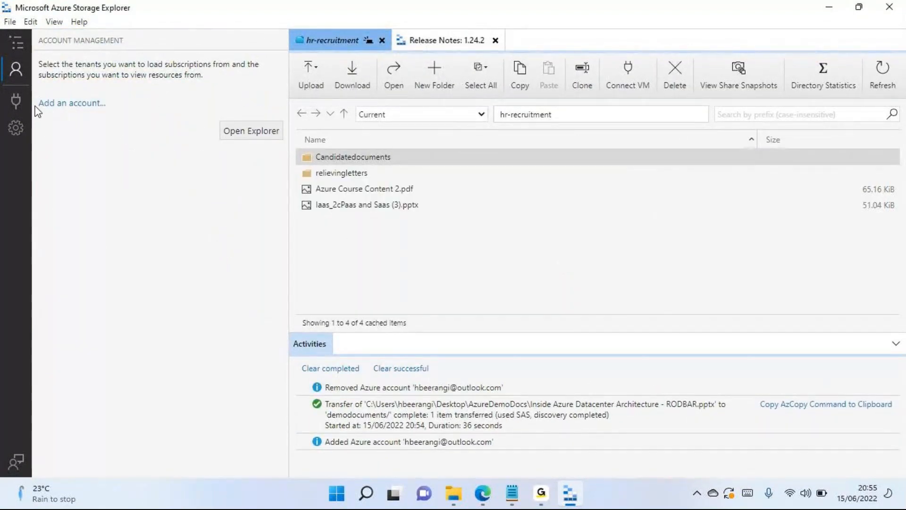
- Expand Storage Accounts under Local & Attached in the resource tree and close the open hr-recruitment share
click(252, 132)
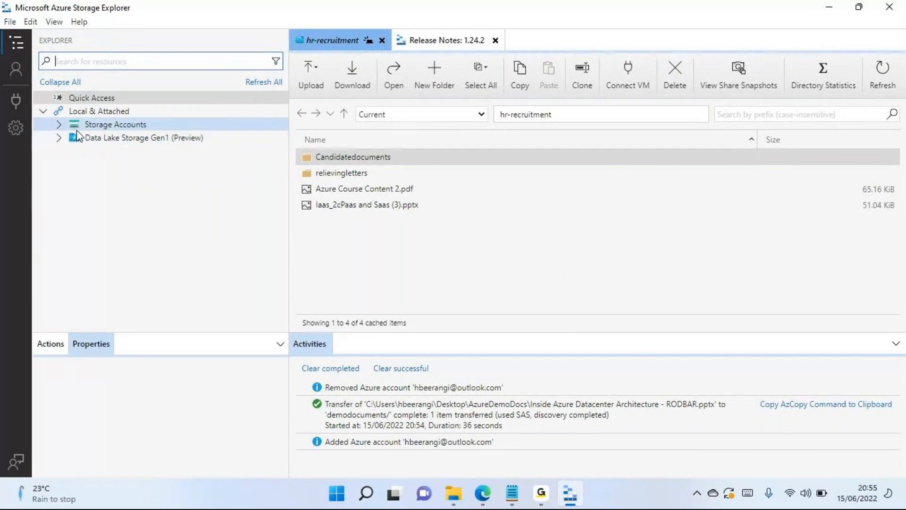
click(60, 125)
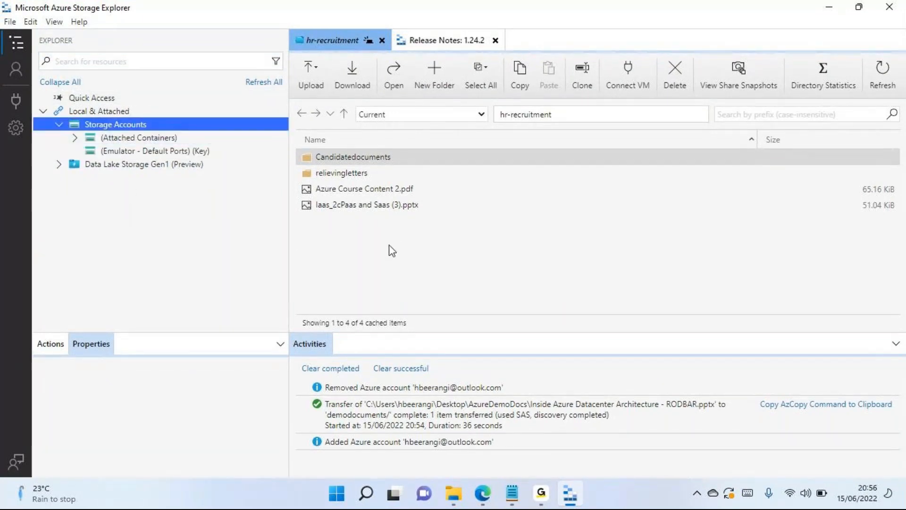
click(383, 39)
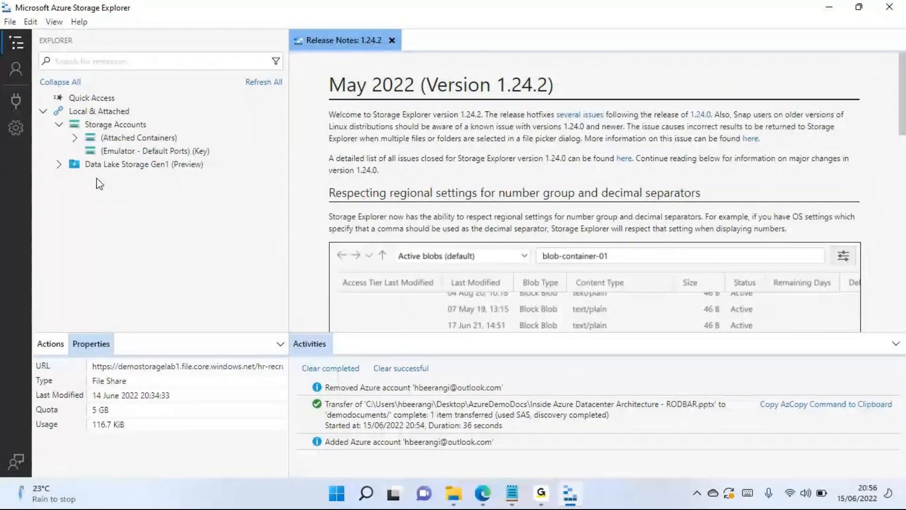
click(19, 101)
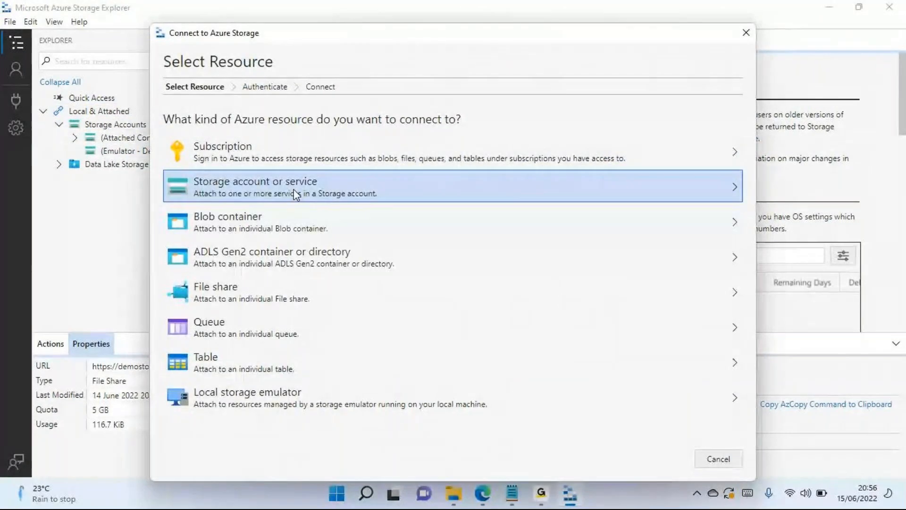
click(366, 188)
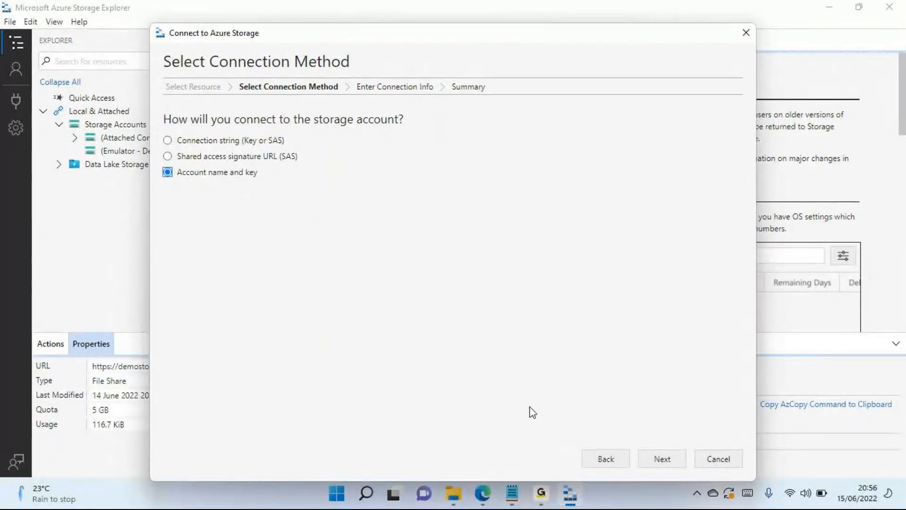
click(660, 454)
click(215, 128)
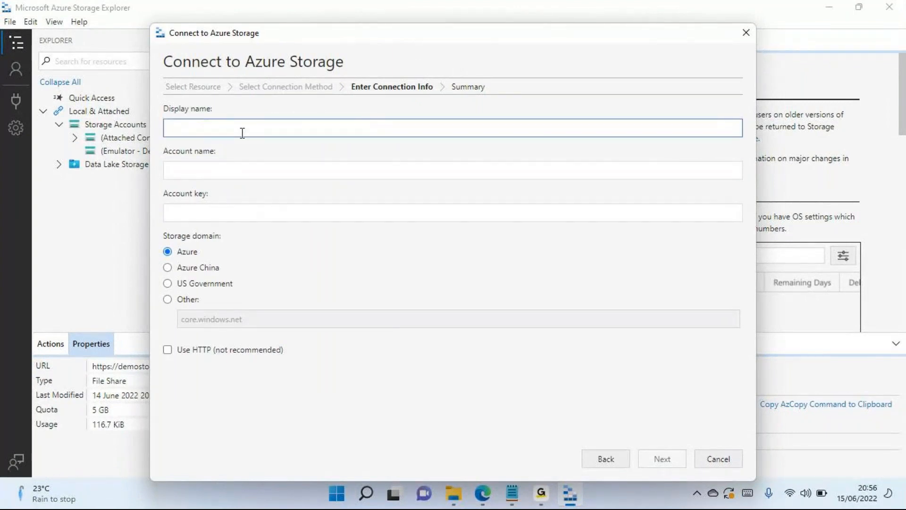
click(717, 459)
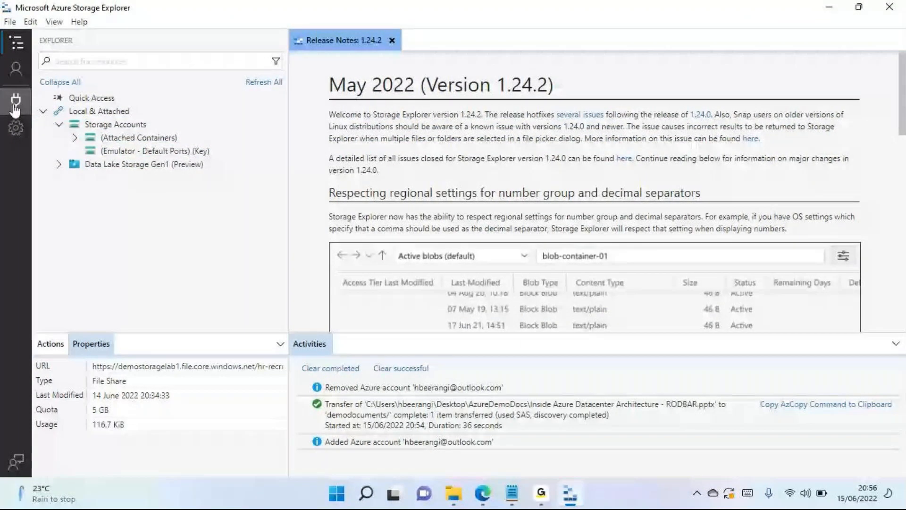
- Start connecting to Azure Storage from the local Storage Accounts node, using Account name and key as the connection method
click(114, 126)
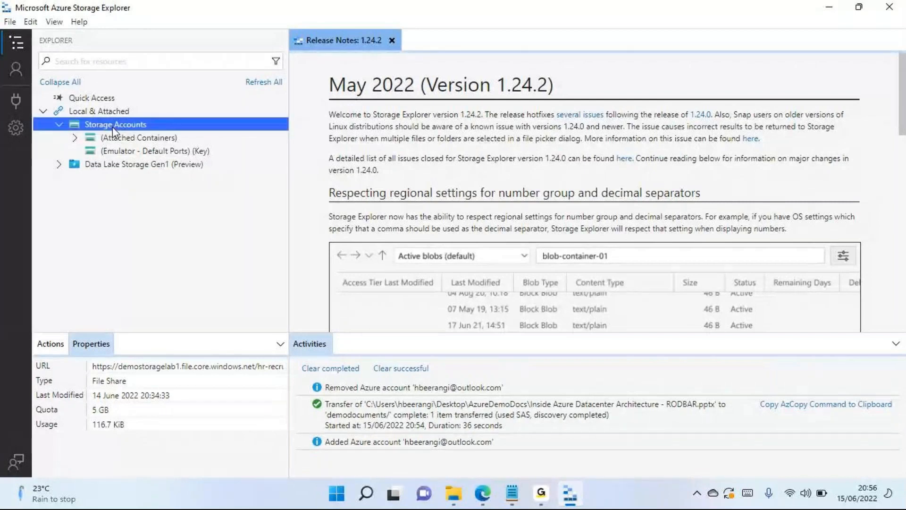
right_click(113, 127)
click(151, 135)
click(253, 181)
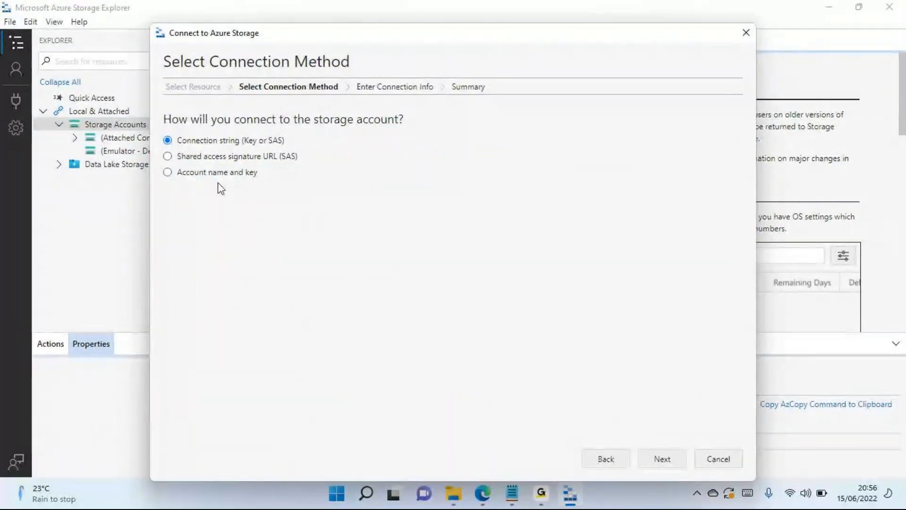
click(228, 173)
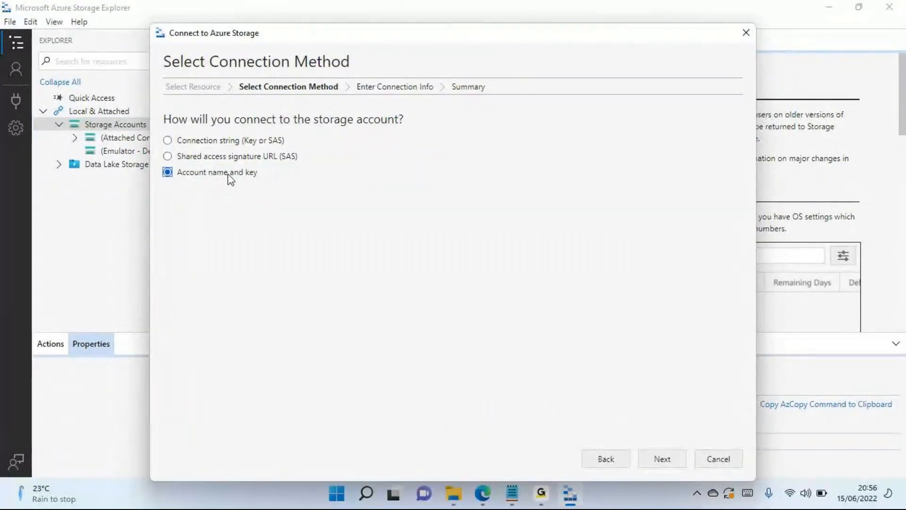
click(662, 460)
- Set the connection's display name to mystorage1
click(197, 131)
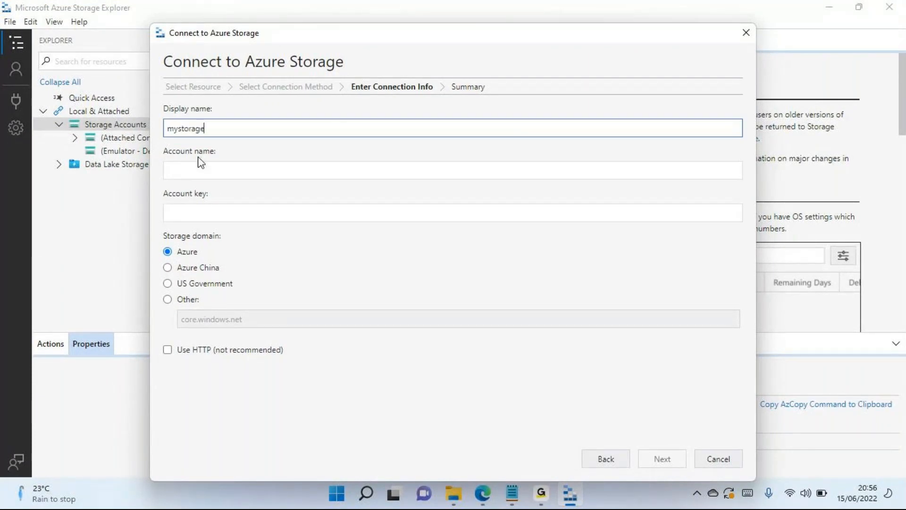
drag(237, 131, 157, 134)
click(210, 174)
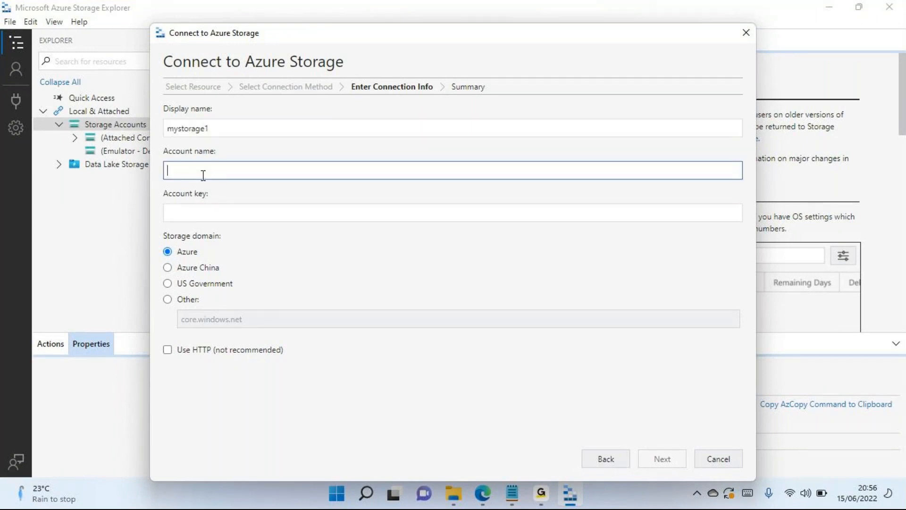
click(191, 217)
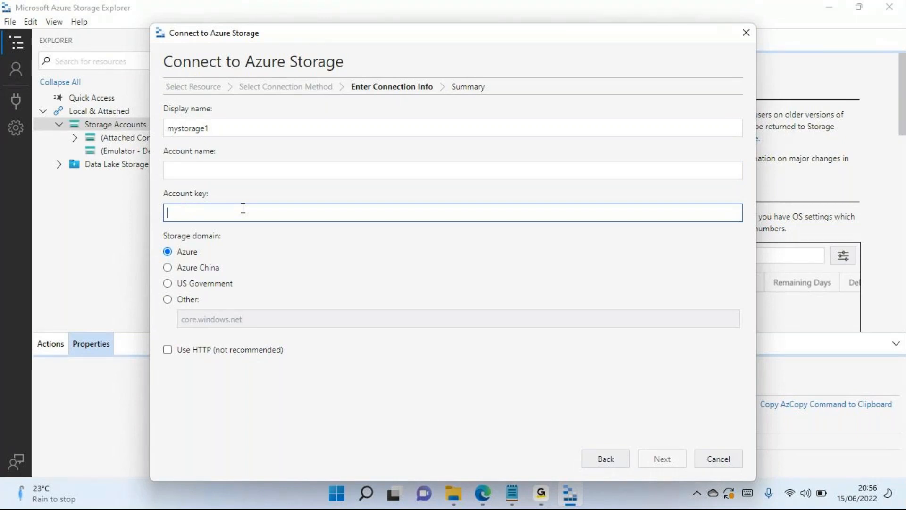
- Copy the account name demostoragelab1 from its Azure portal page in Edge and paste it as the connection's account name in Storage Explorer
click(482, 494)
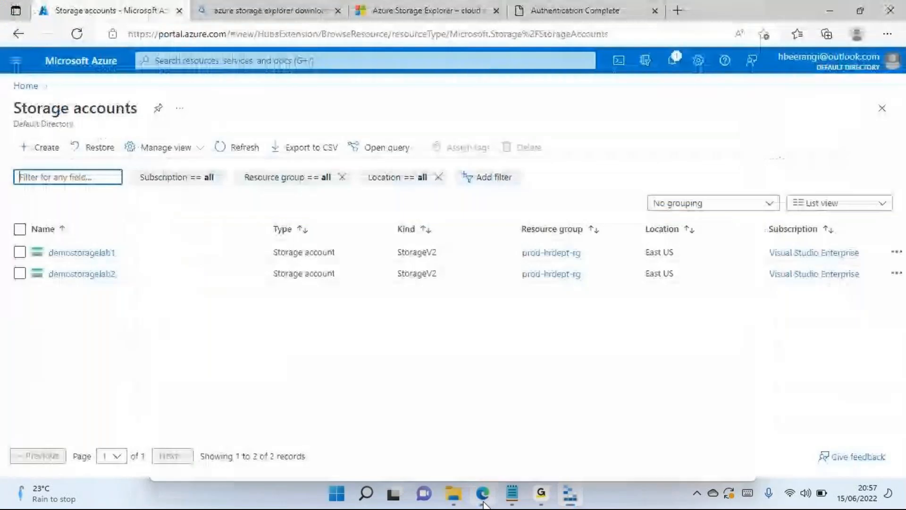
click(85, 257)
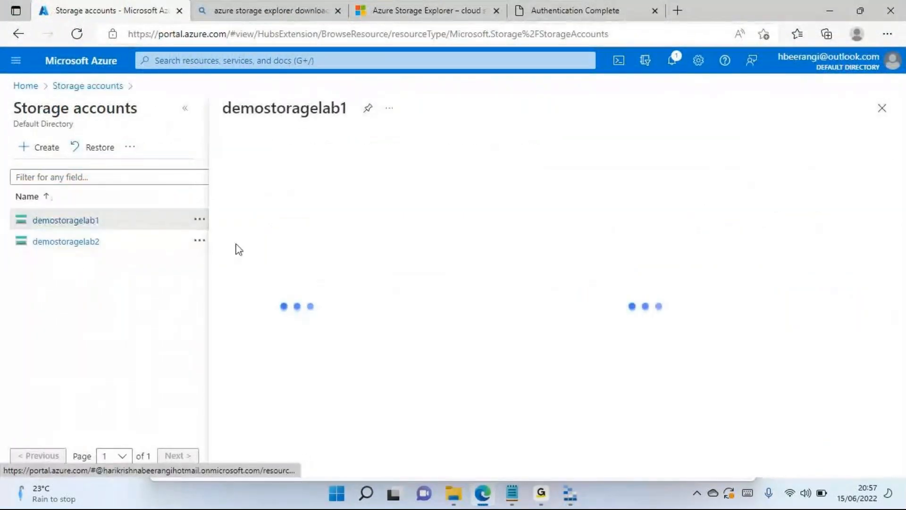
double_click(309, 108)
right_click(309, 108)
click(333, 119)
key(alt+Tab)
click(202, 171)
key(ctrl+v)
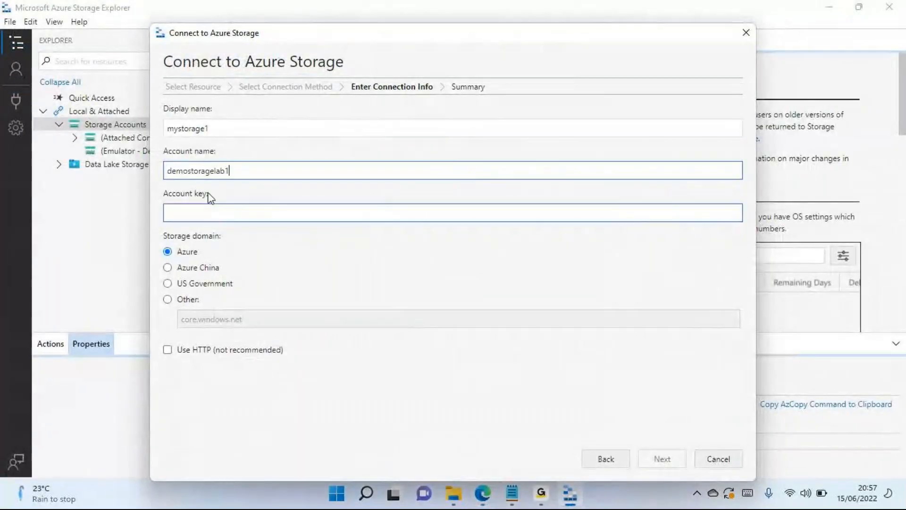
- Show the access keys of demostoragelab1 in the Azure portal in Edge and copy the key2 key
click(222, 212)
key(alt+Tab)
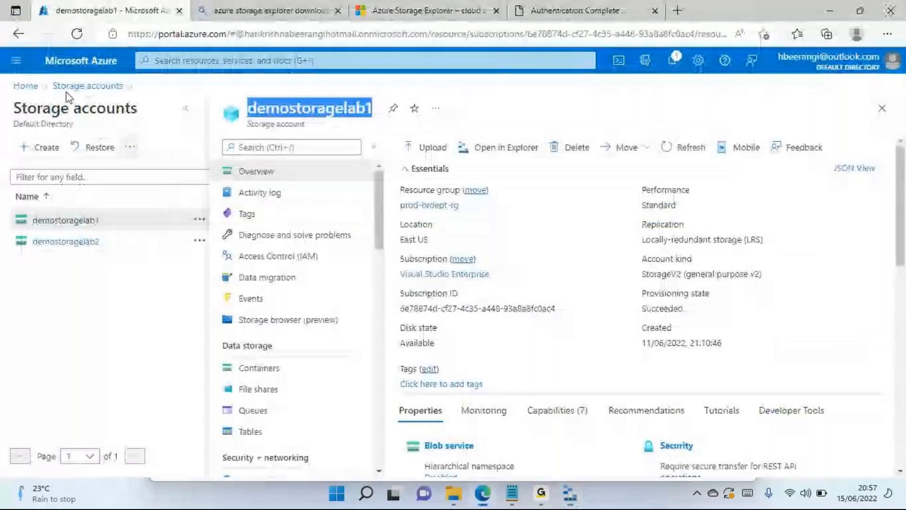
scroll(285, 255, down, 6)
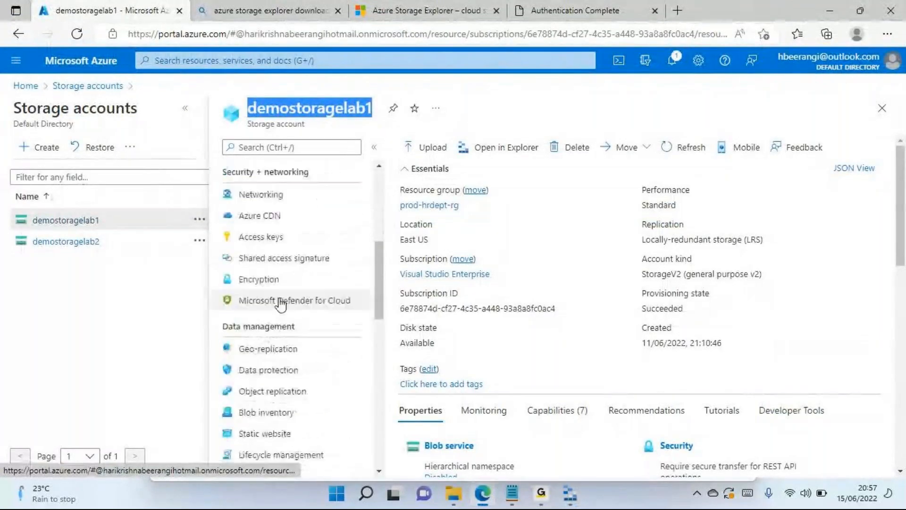
click(274, 242)
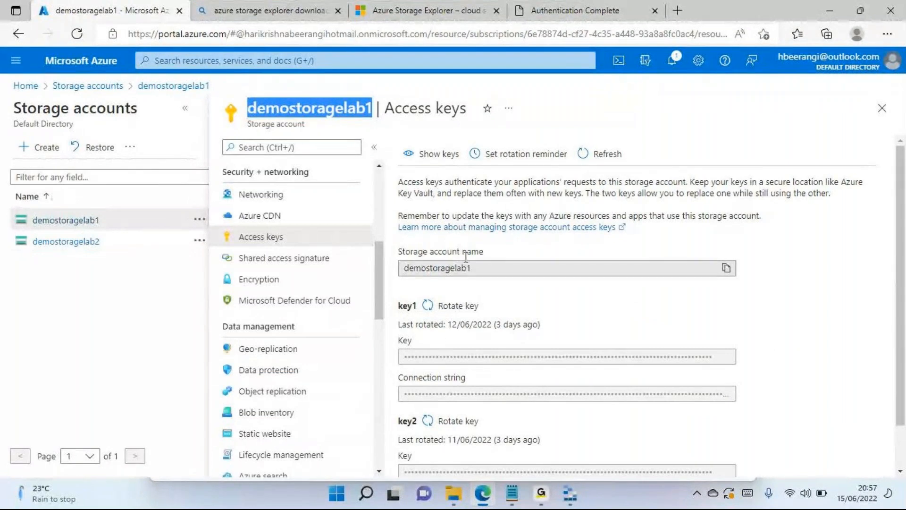
click(434, 161)
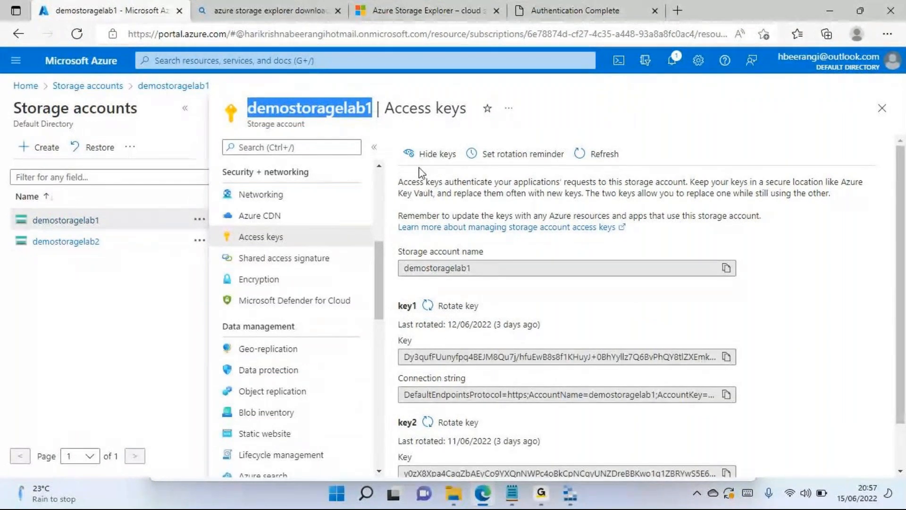
scroll(407, 302, down, 2)
click(421, 407)
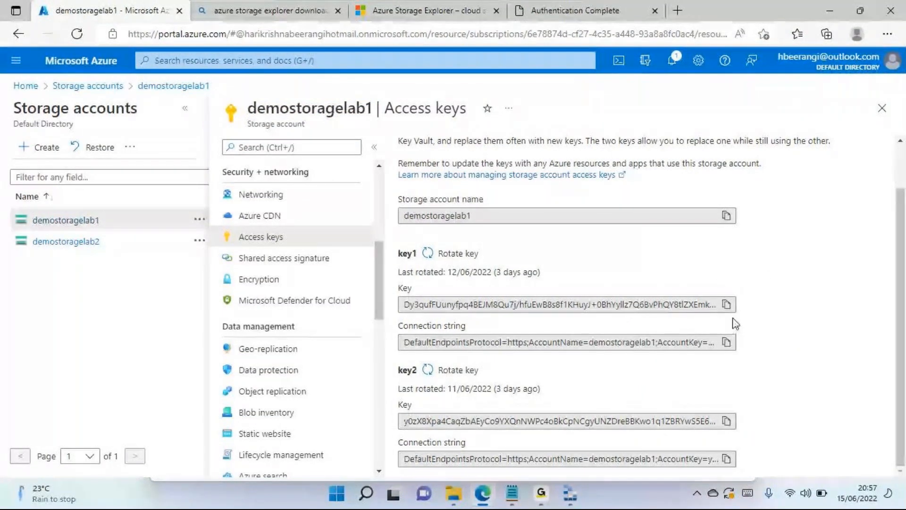
click(729, 424)
- Paste the copied key as the account key in Storage Explorer and connect to the storage account
key(alt+Tab)
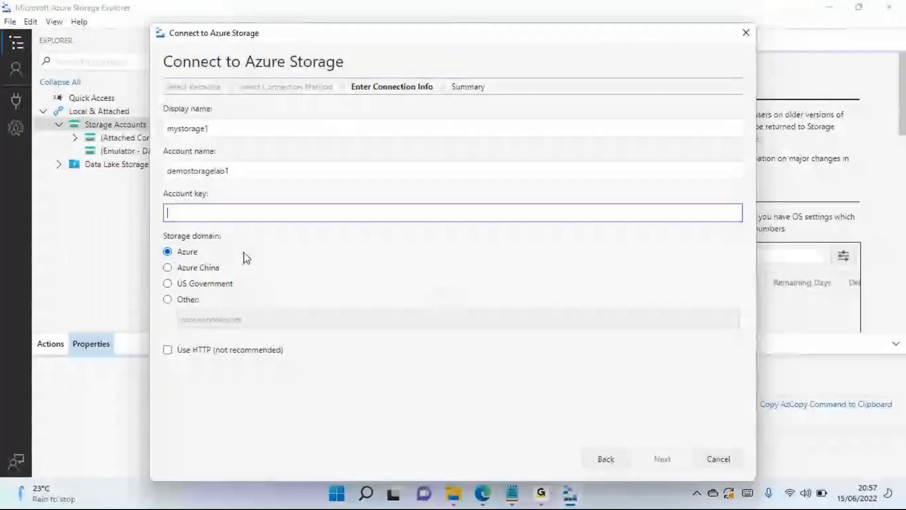
key(ctrl+v)
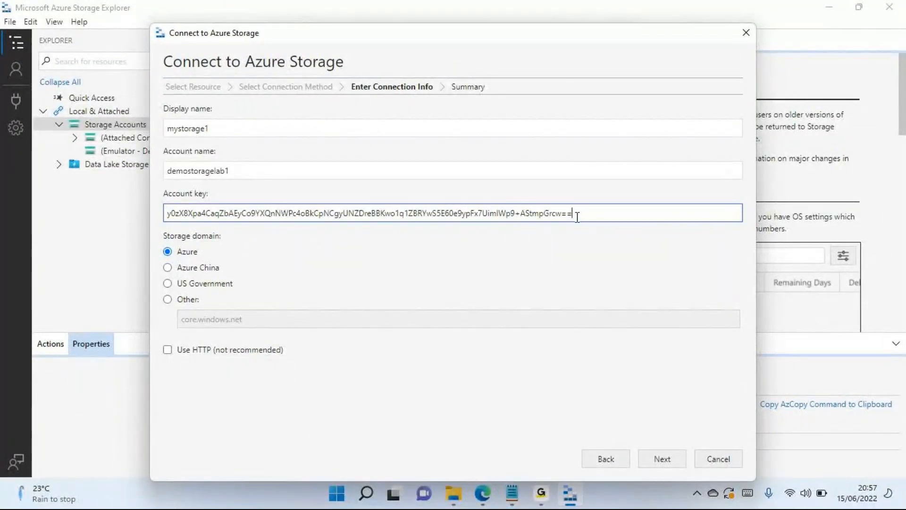
click(661, 458)
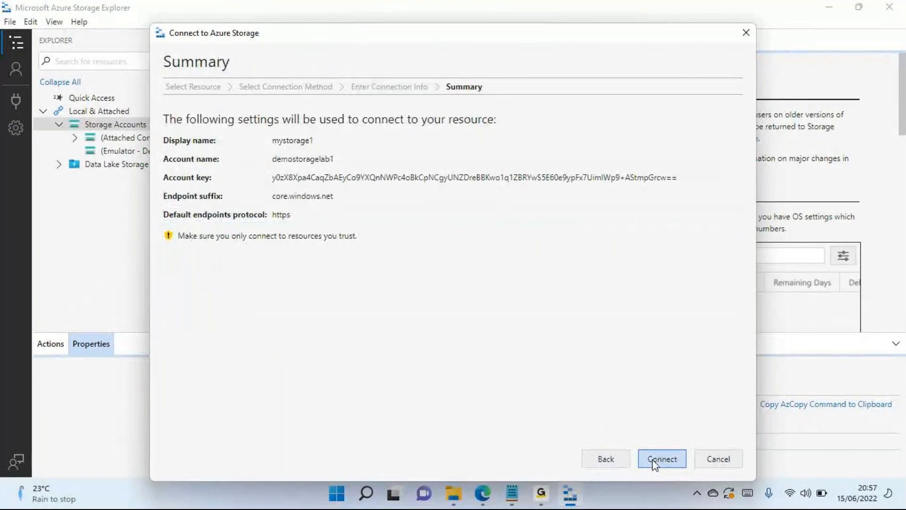
click(655, 463)
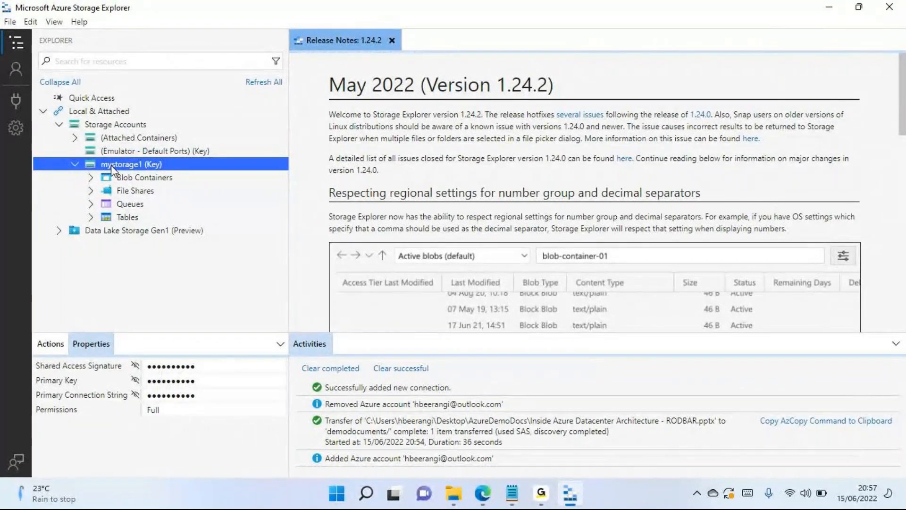
- Check the storage account's real name on its Azure portal page in Edge and return to Storage Explorer
key(alt+Tab)
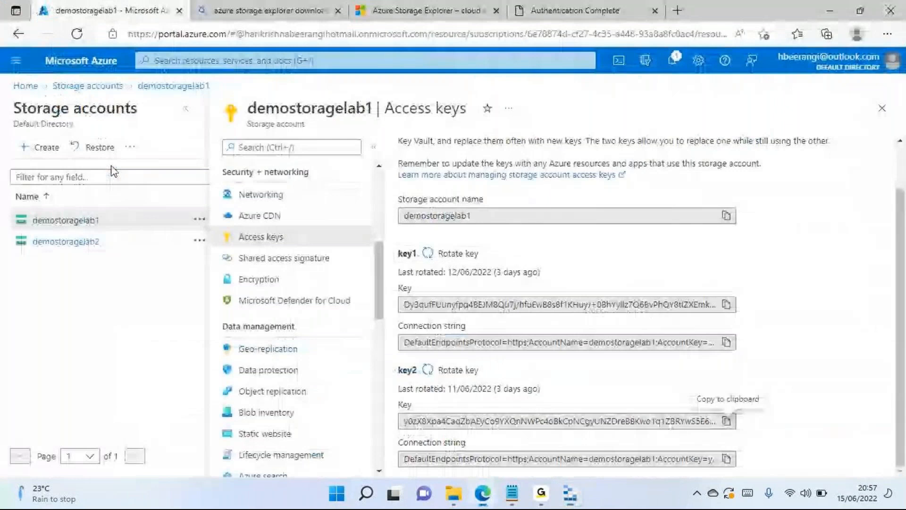
double_click(334, 111)
key(alt+Tab)
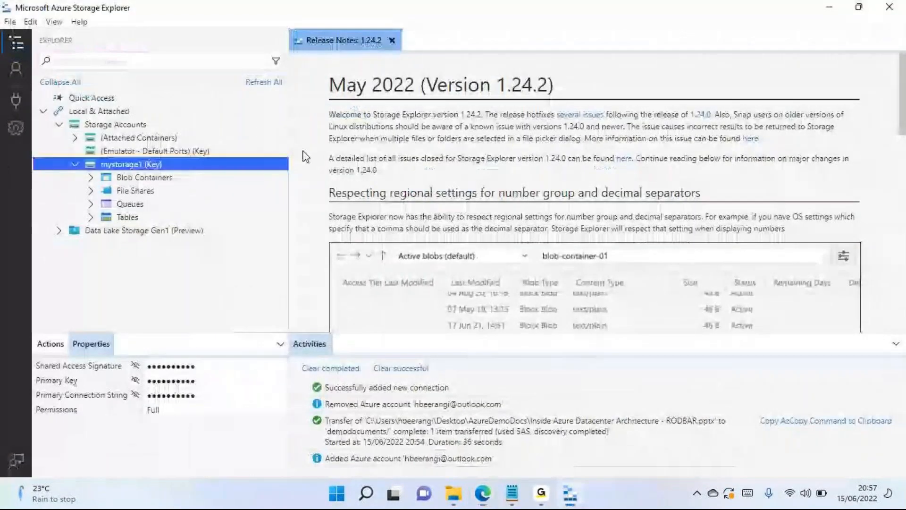
- Expand Blob Containers under the attached mystorage1 account in the resource tree
click(149, 173)
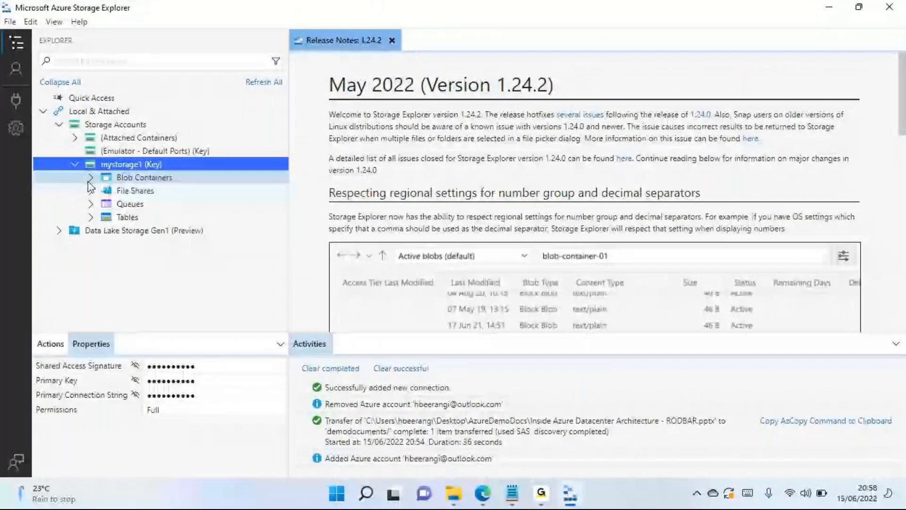
click(91, 178)
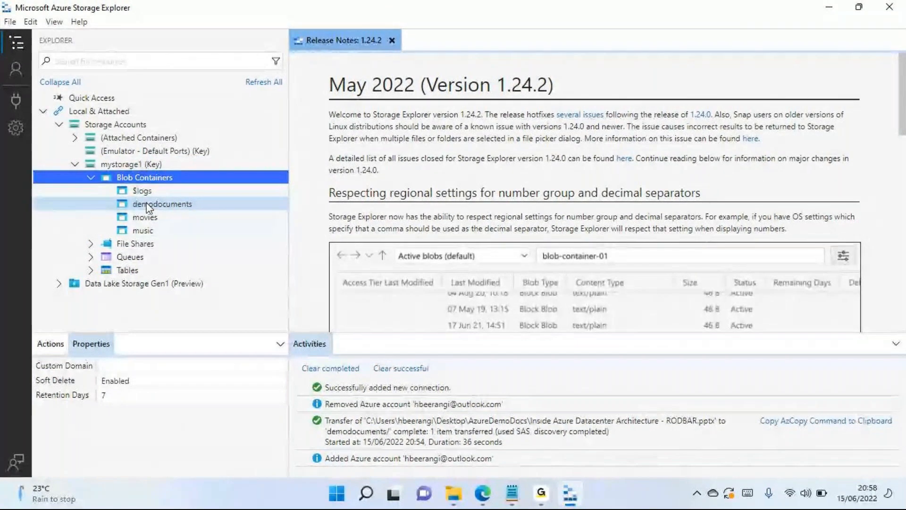
click(131, 165)
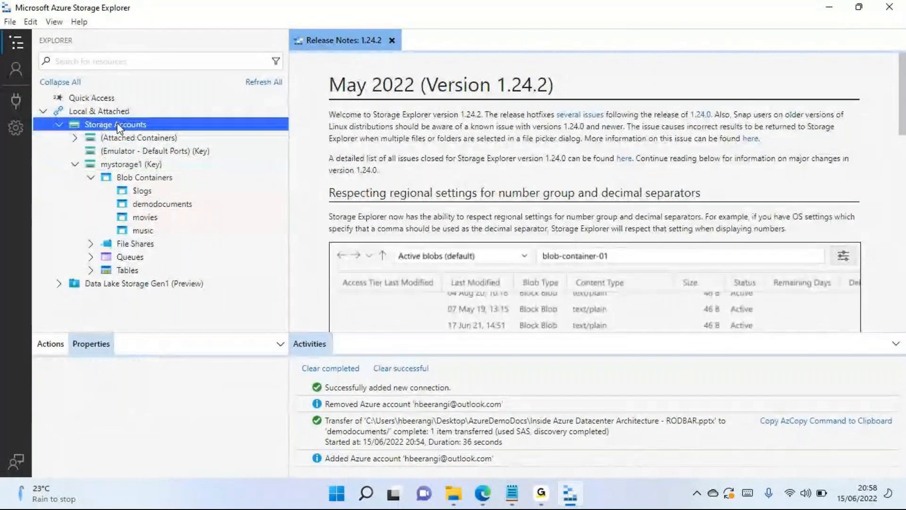
right_click(118, 127)
click(129, 136)
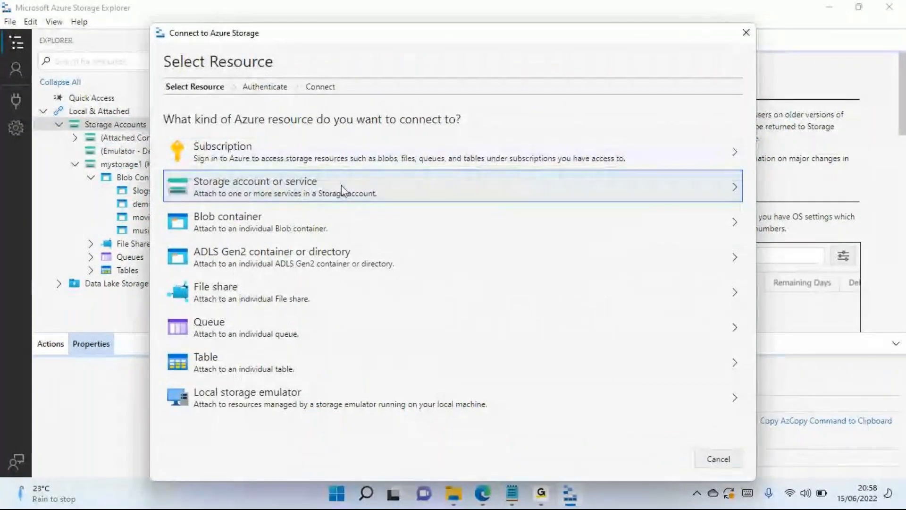
click(341, 189)
click(199, 175)
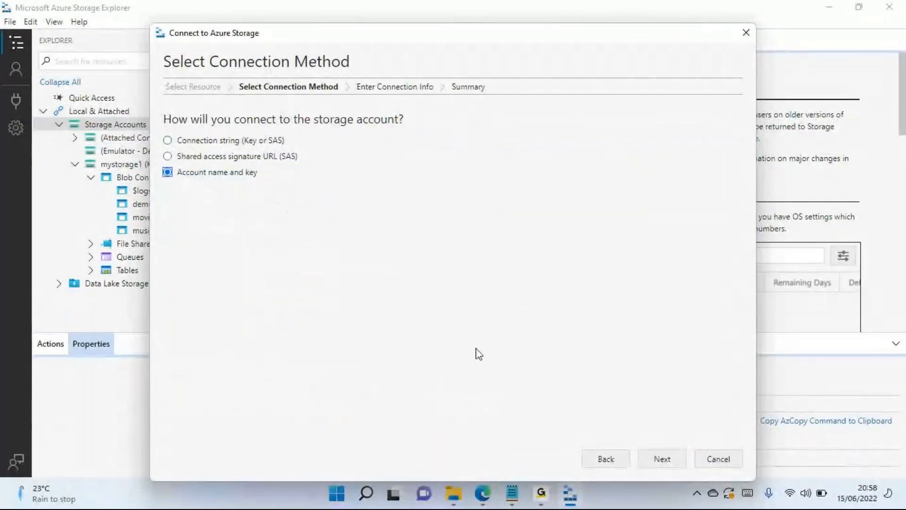
click(662, 458)
key(alt+Tab)
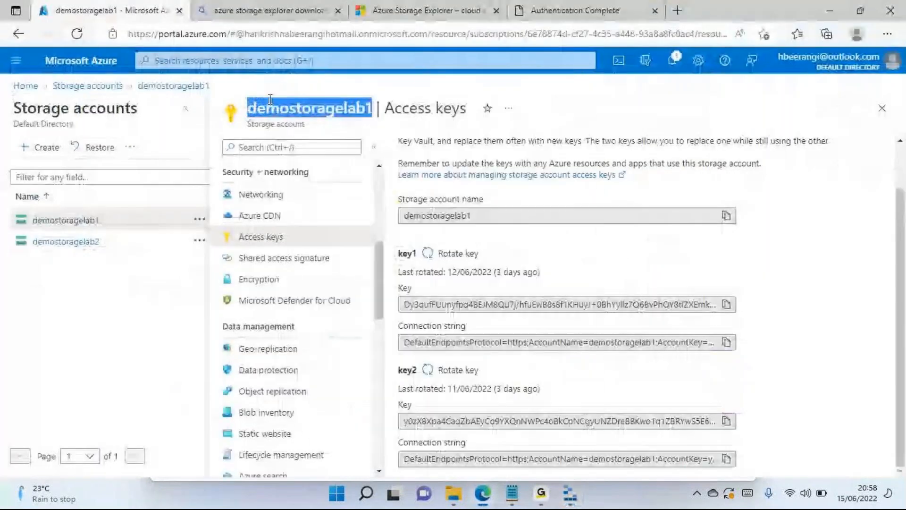
double_click(309, 108)
right_click(308, 113)
click(330, 119)
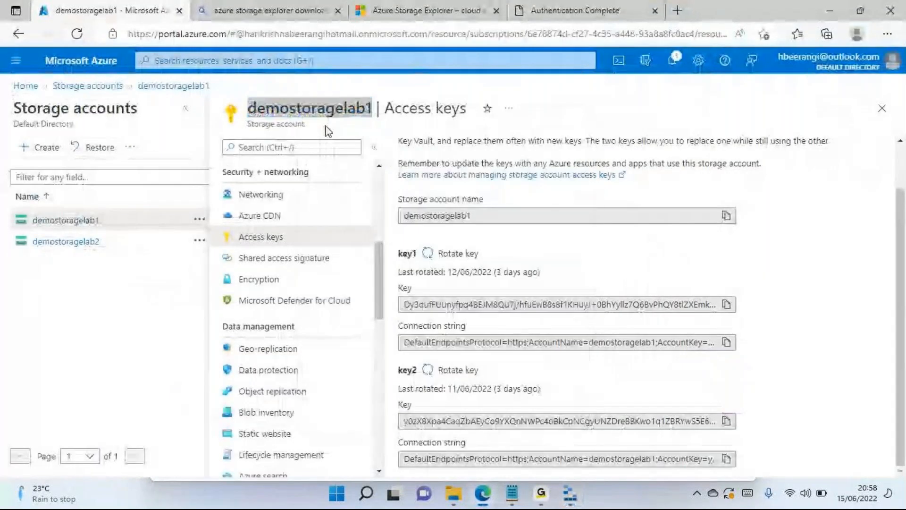
key(alt+Tab)
click(197, 172)
key(ctrl+v)
click(227, 128)
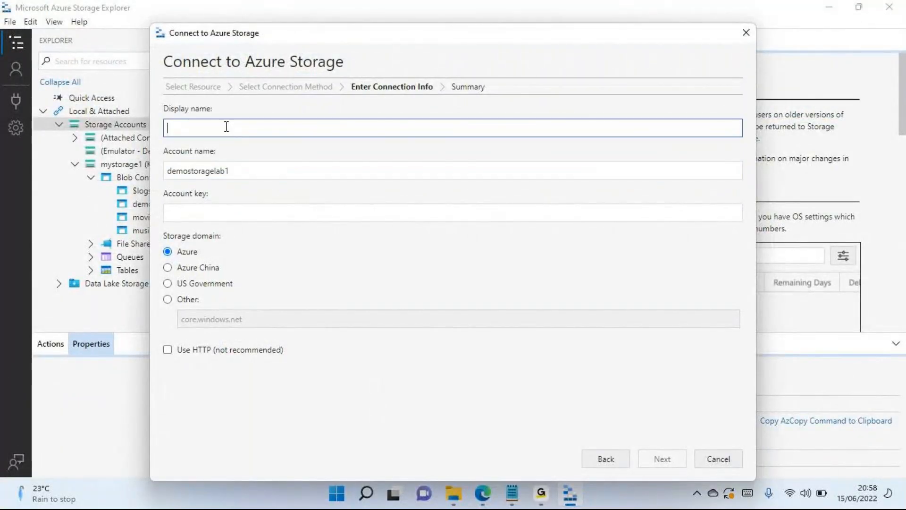
key(ctrl+v)
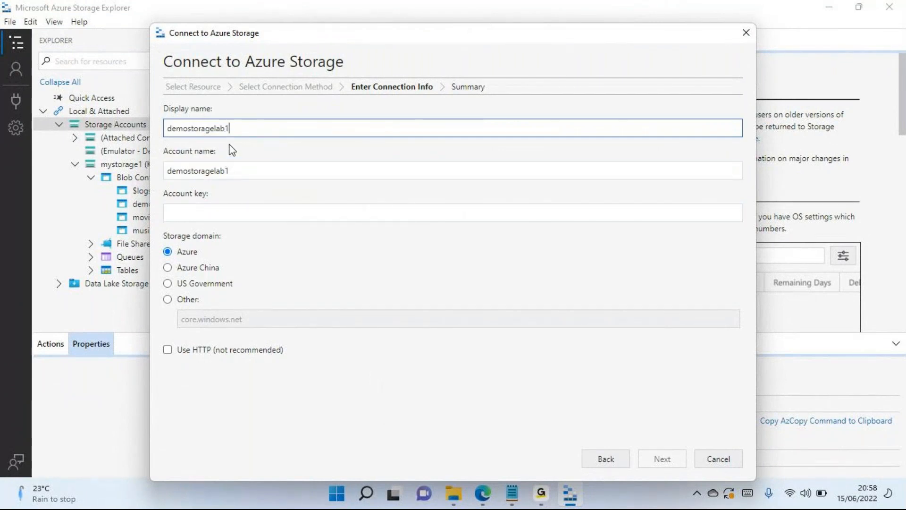
drag(232, 134, 162, 138)
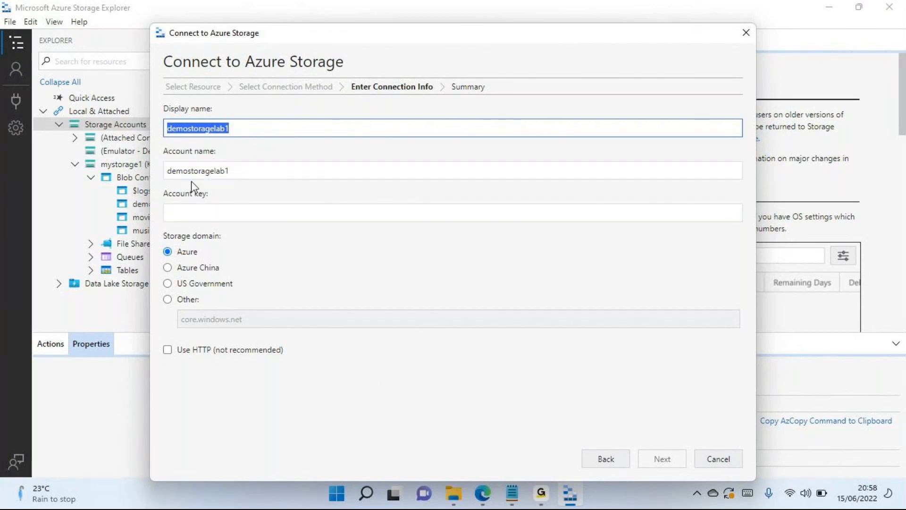
click(714, 460)
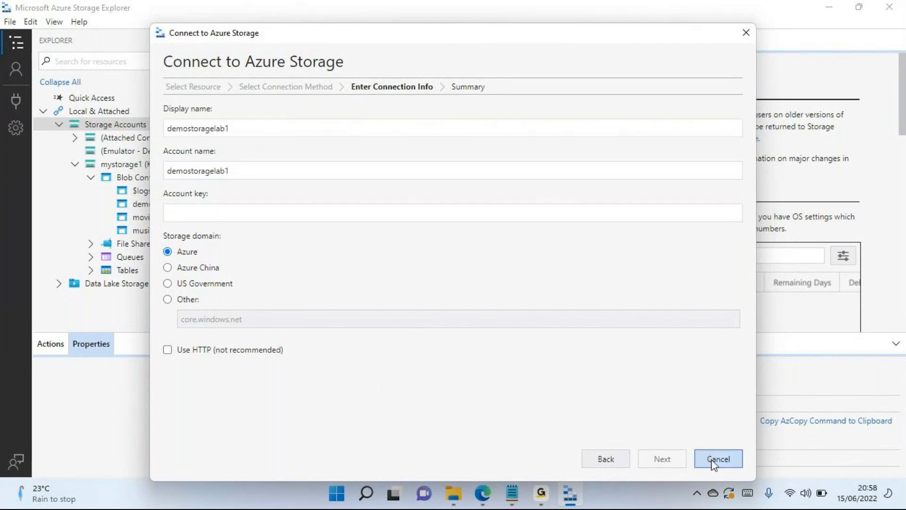
- Open the demodocuments blob container of mystorage1 to view its files
click(139, 165)
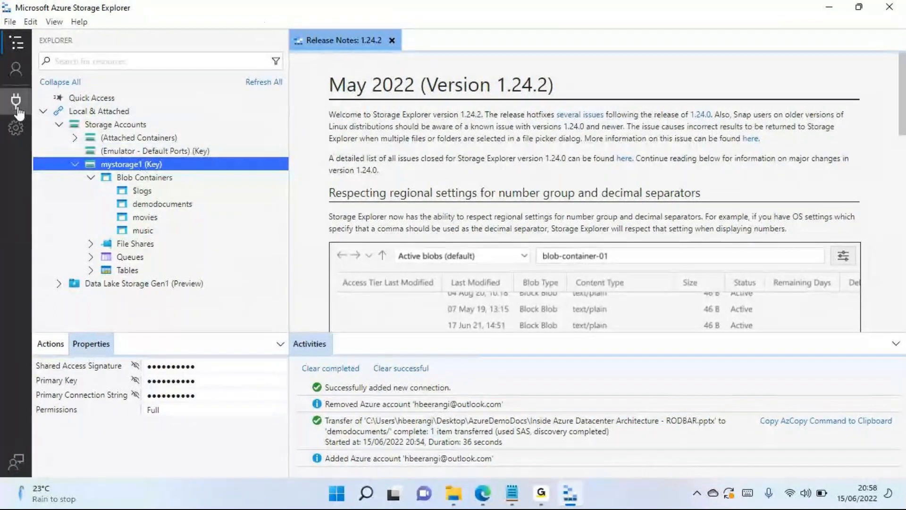
click(144, 205)
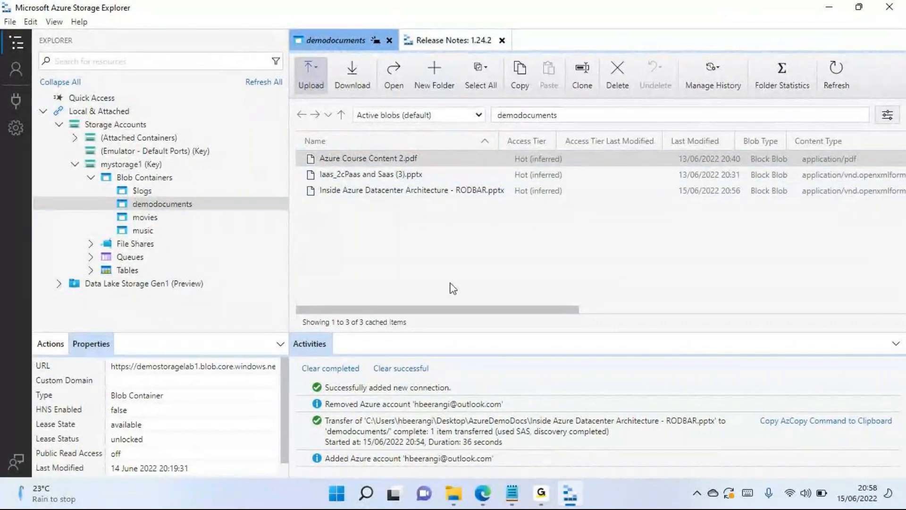
- Detach the mystorage1 account from the local Storage Accounts and confirm the removal
click(124, 164)
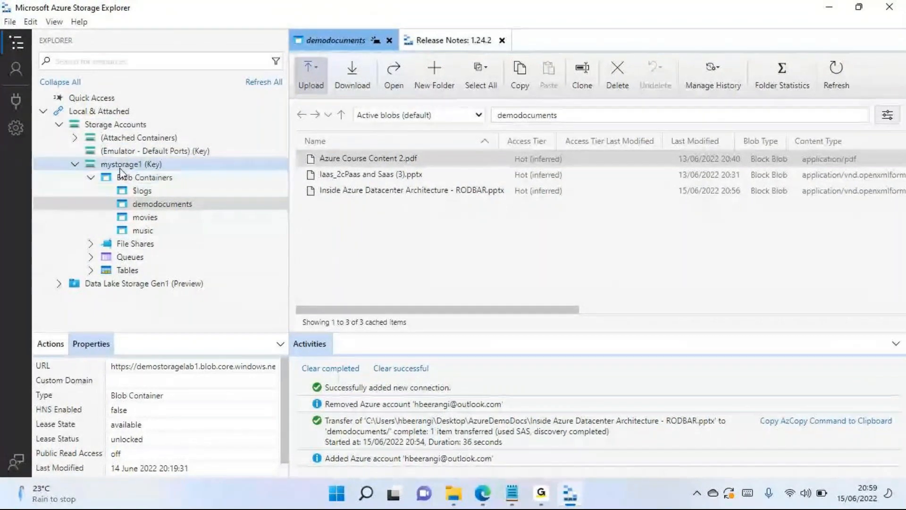
right_click(120, 170)
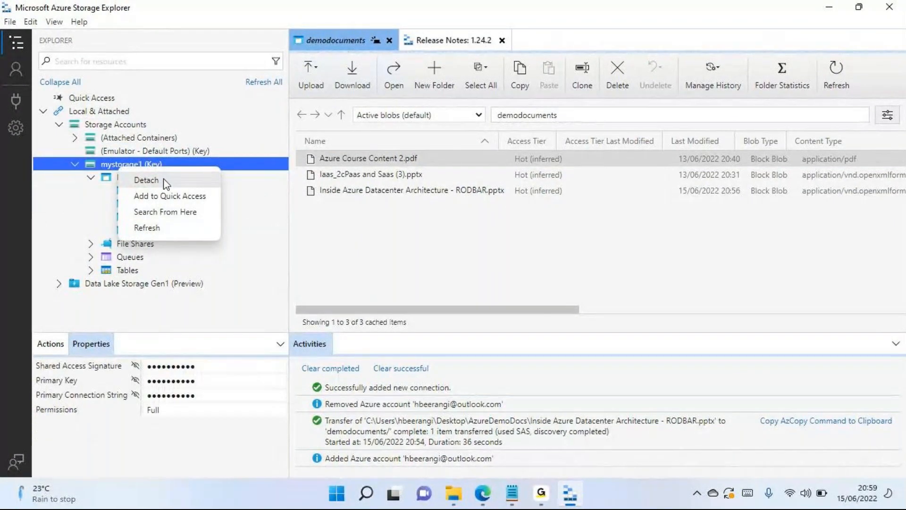
click(72, 214)
click(122, 168)
right_click(121, 169)
click(138, 177)
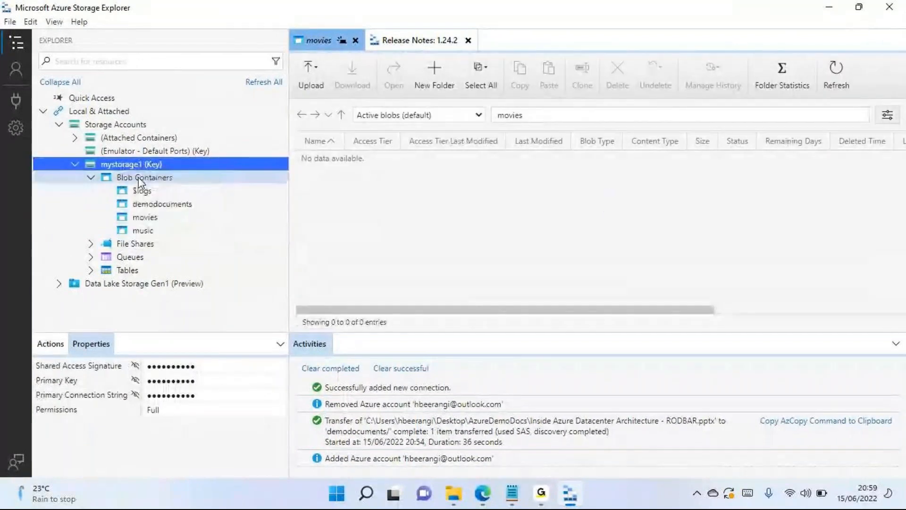
click(537, 328)
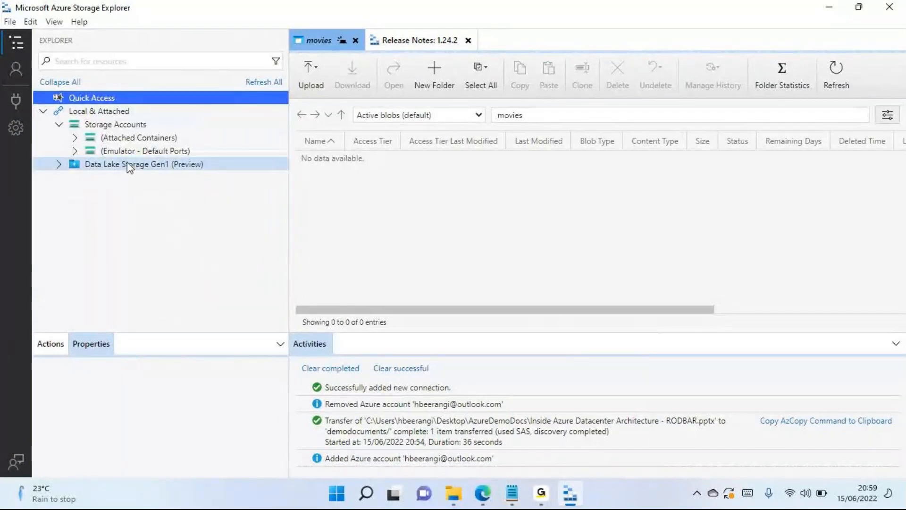
- Start a new storage account connection from the local Storage Accounts node, using Shared access signature URL (SAS) as the connection method
click(128, 124)
right_click(127, 124)
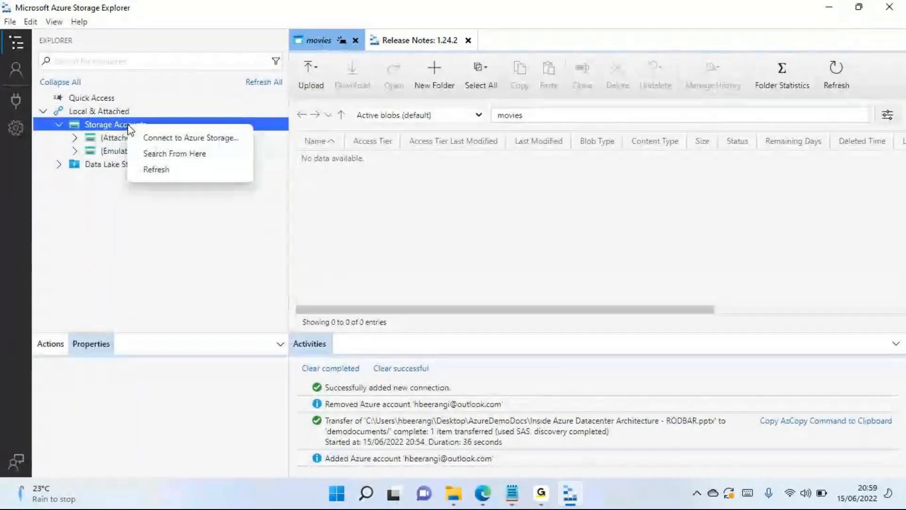
click(158, 138)
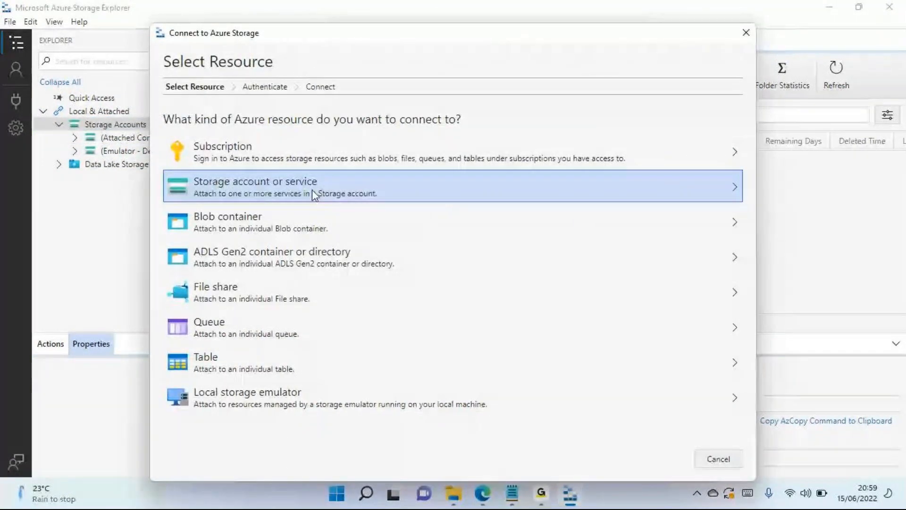
click(387, 187)
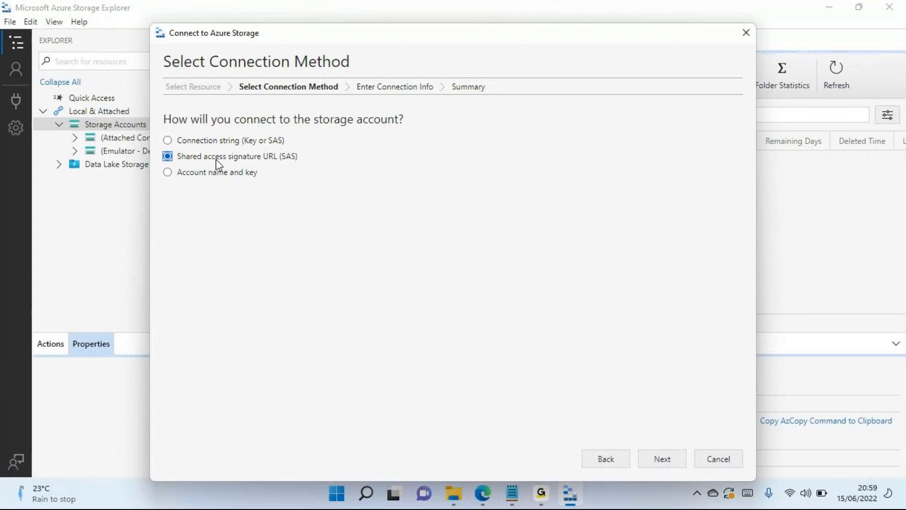
click(660, 463)
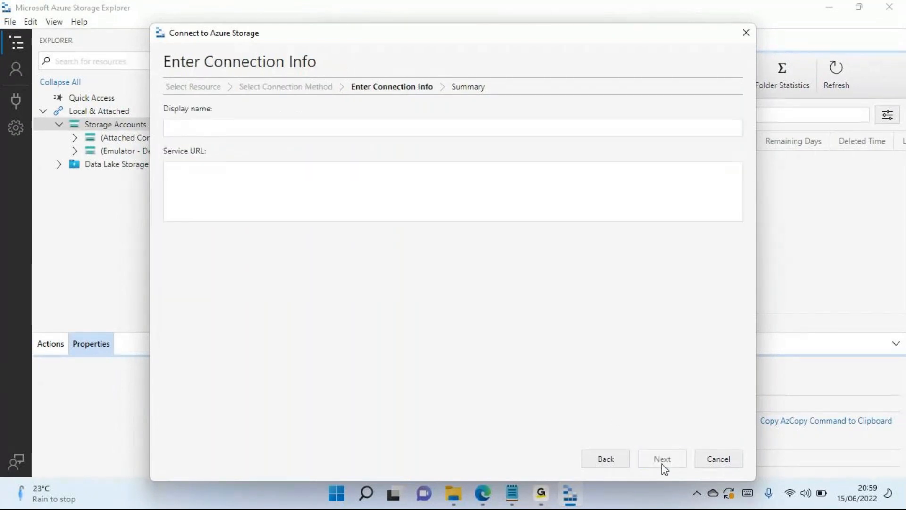
- Switch to the Azure portal and allow the Service, Container and Object resource types in demostoragelab1's Shared access signature settings
click(196, 124)
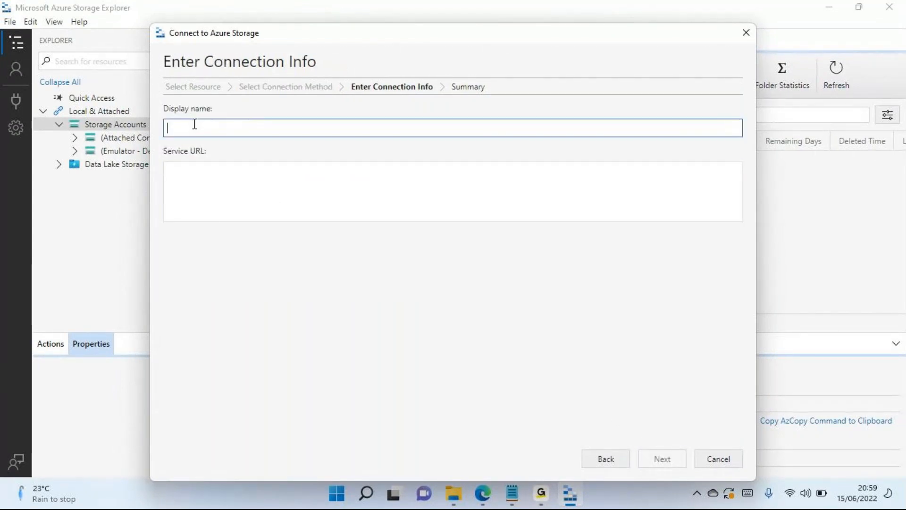
click(198, 202)
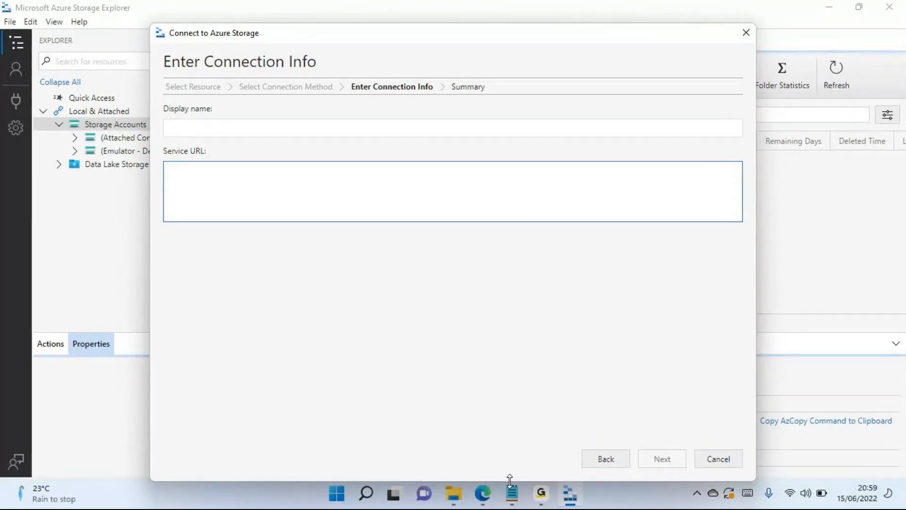
click(484, 496)
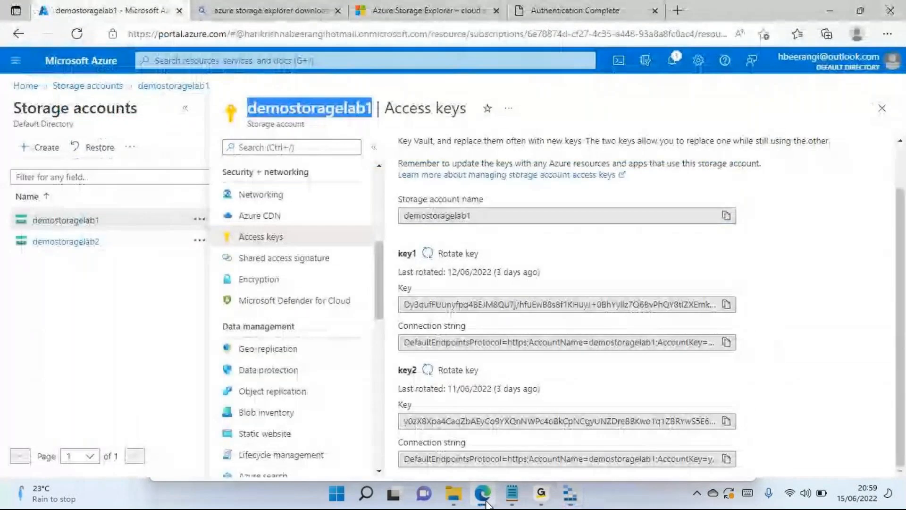
click(306, 260)
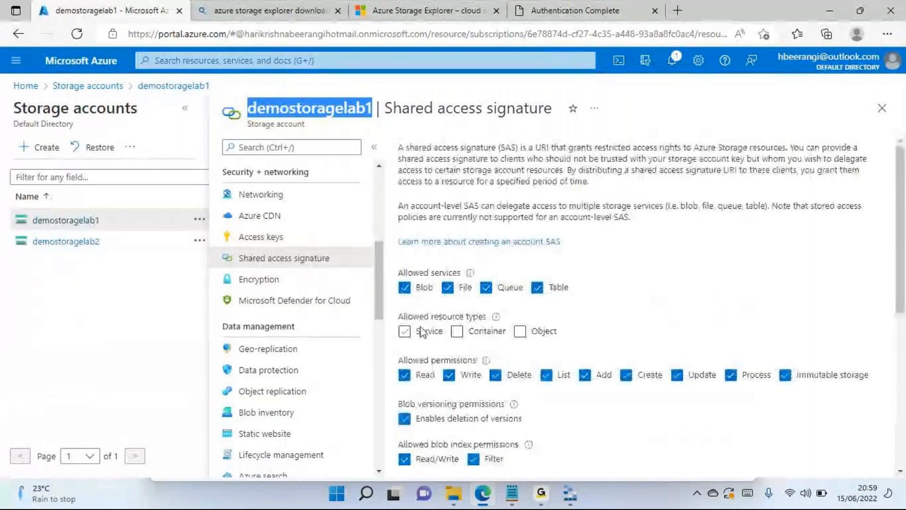
click(404, 332)
click(457, 331)
click(520, 332)
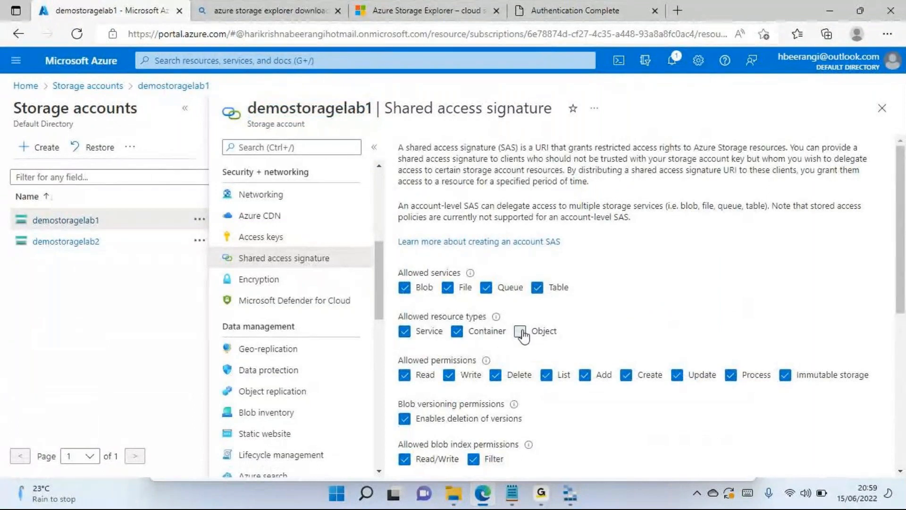
- Generate the SAS and connection string for demostoragelab1 and copy the Blob service SAS URL
scroll(563, 330, down, 5)
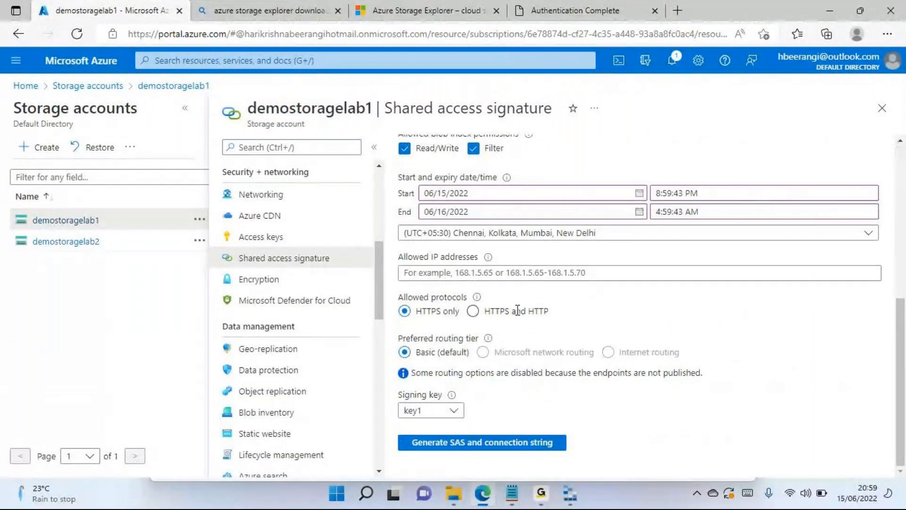
click(451, 445)
scroll(522, 355, down, 4)
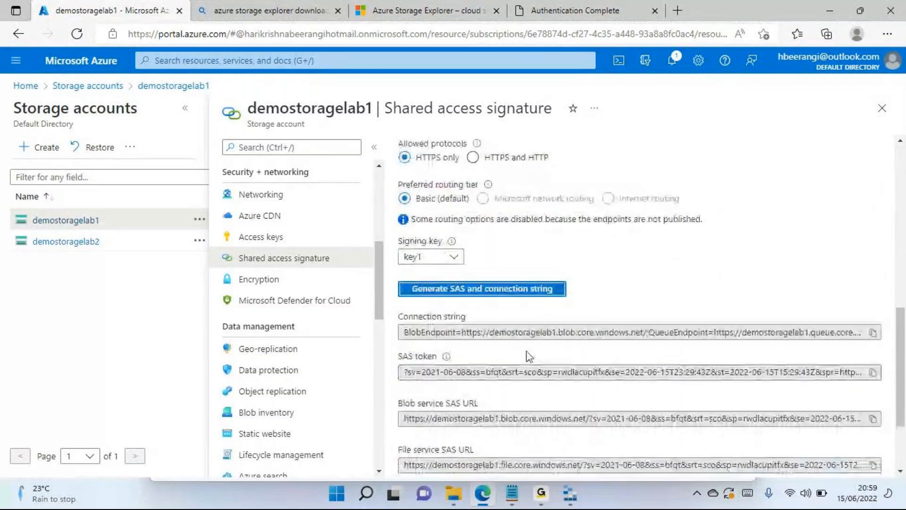
scroll(522, 355, down, 2)
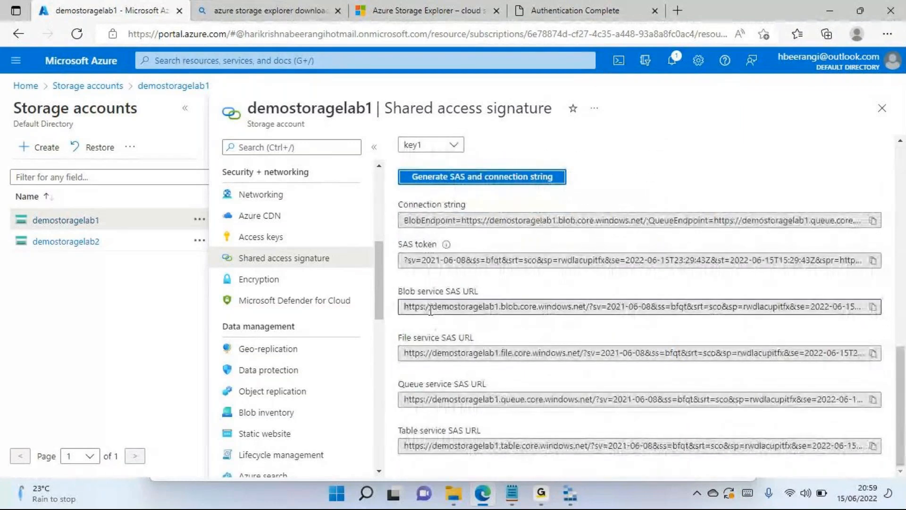
click(874, 308)
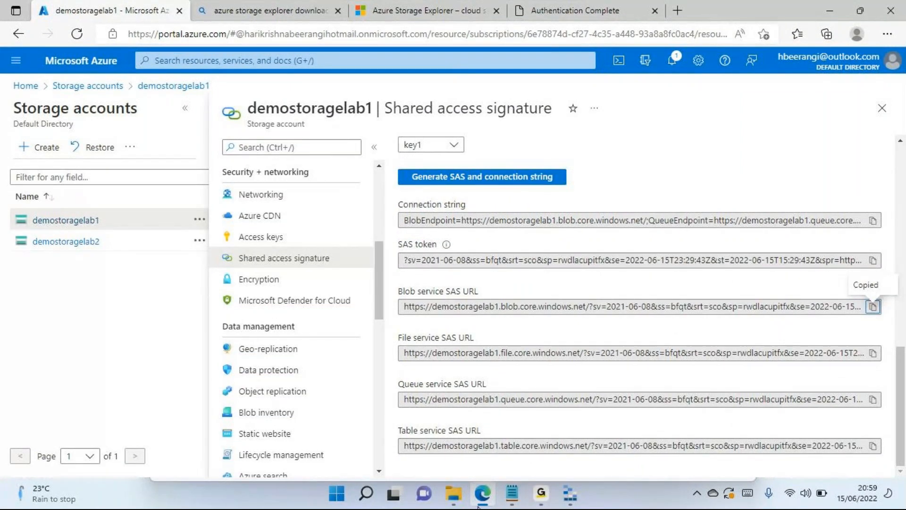
- Switch back to Storage Explorer and paste the copied Blob service SAS URL as the connection's Service URL
click(570, 493)
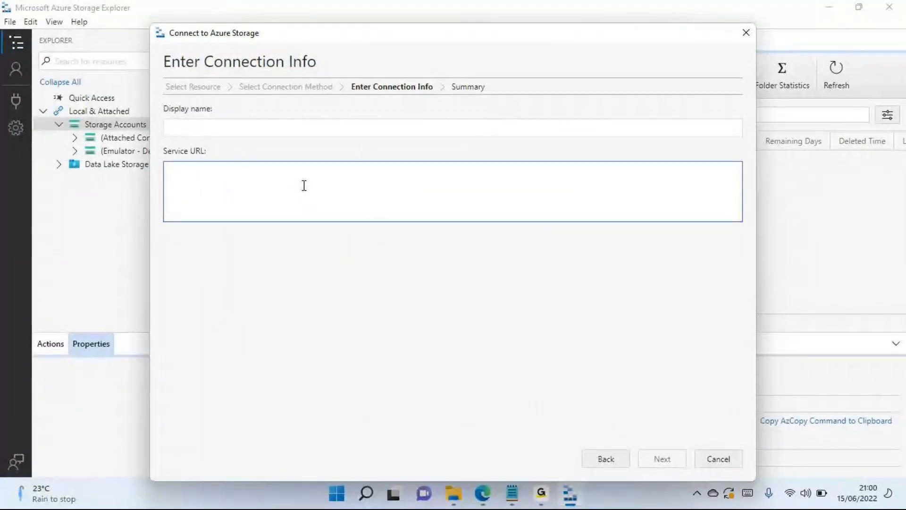
key(ctrl+v)
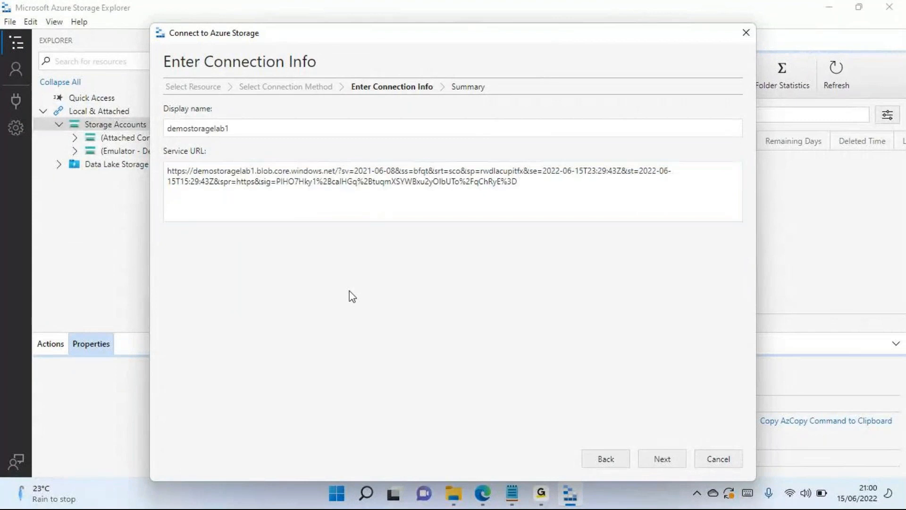
click(228, 129)
click(188, 168)
drag(517, 182, 173, 174)
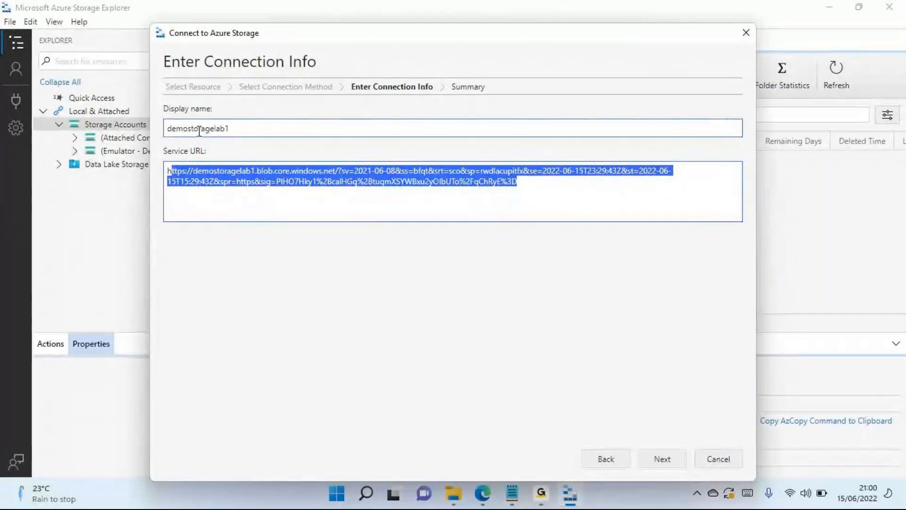
click(237, 129)
drag(237, 129, 186, 128)
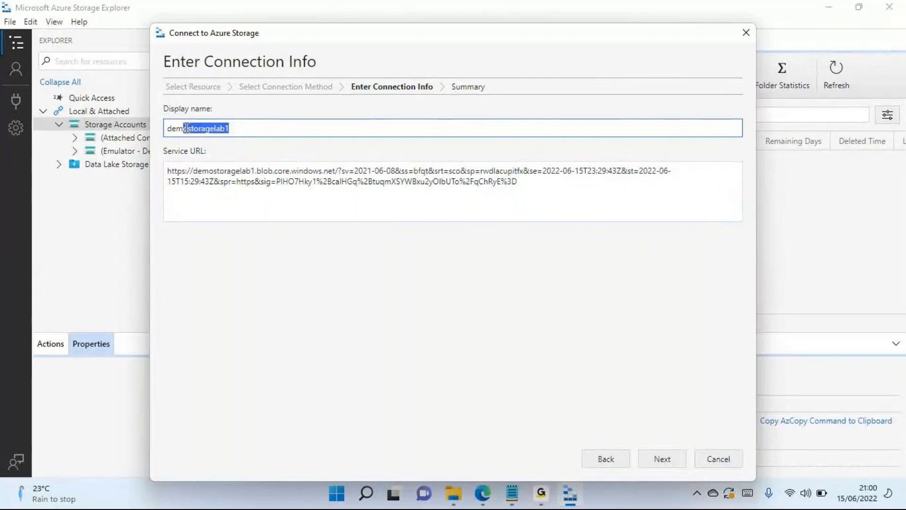
click(301, 304)
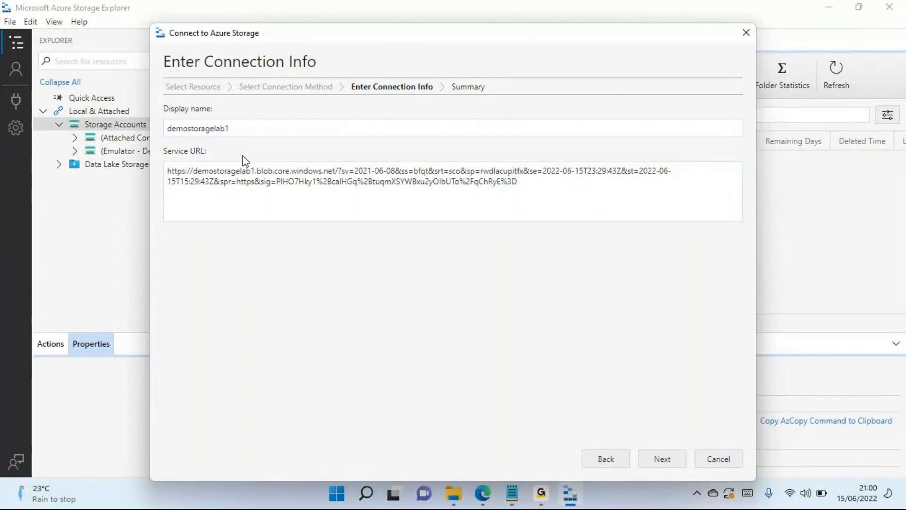
- Review the SAS connection summary and connect to the demostoragelab1 storage account
click(662, 460)
click(663, 458)
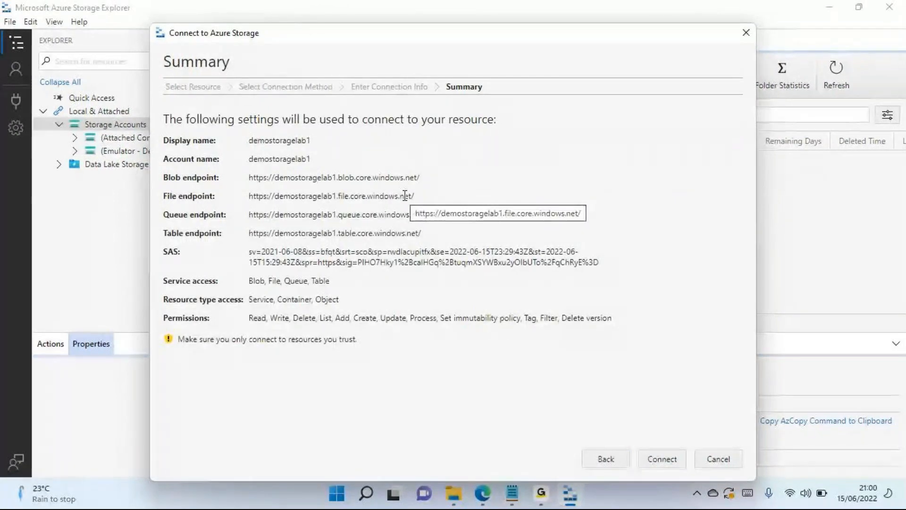
drag(251, 253, 491, 251)
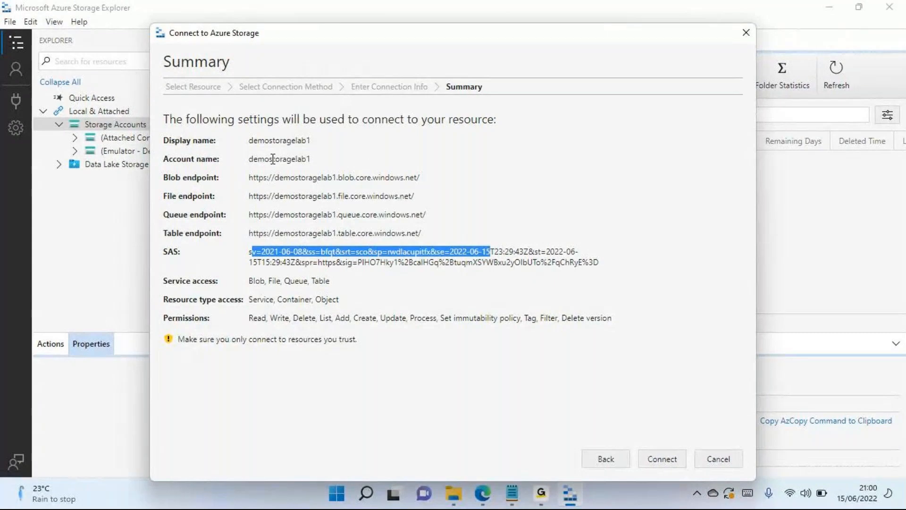
click(666, 452)
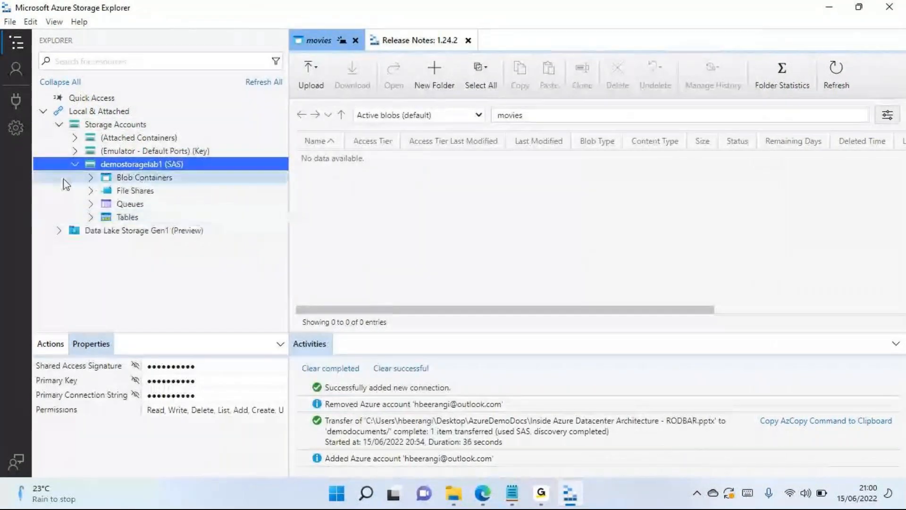
- Expand Blob Containers under demostoragelab1 (SAS) and open the demodocuments container to view its files
click(91, 179)
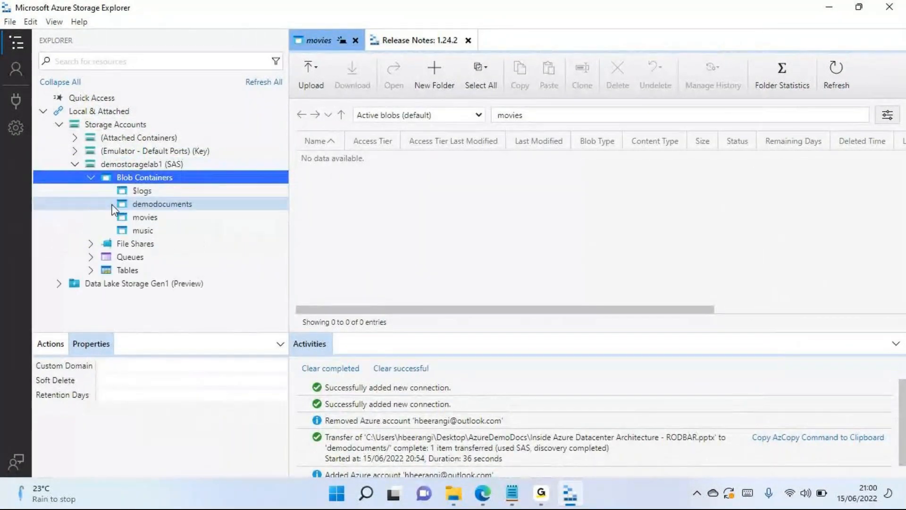
click(150, 206)
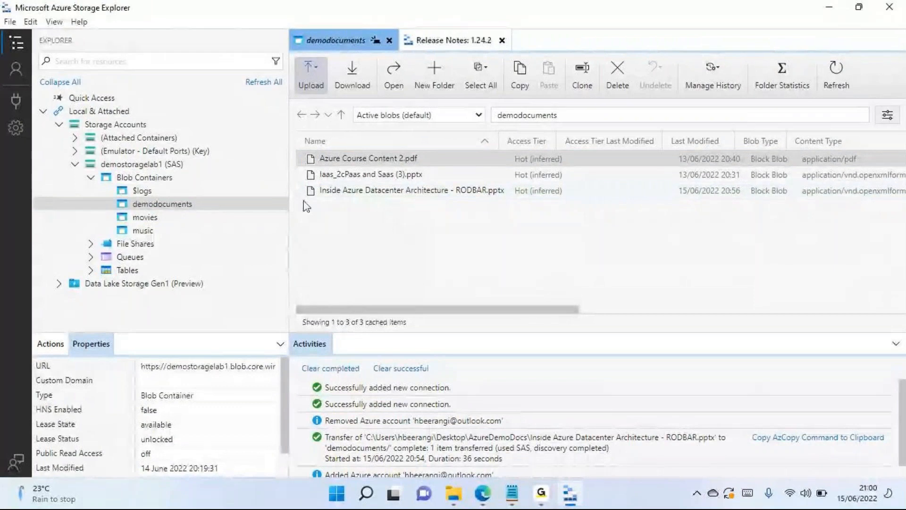
click(164, 180)
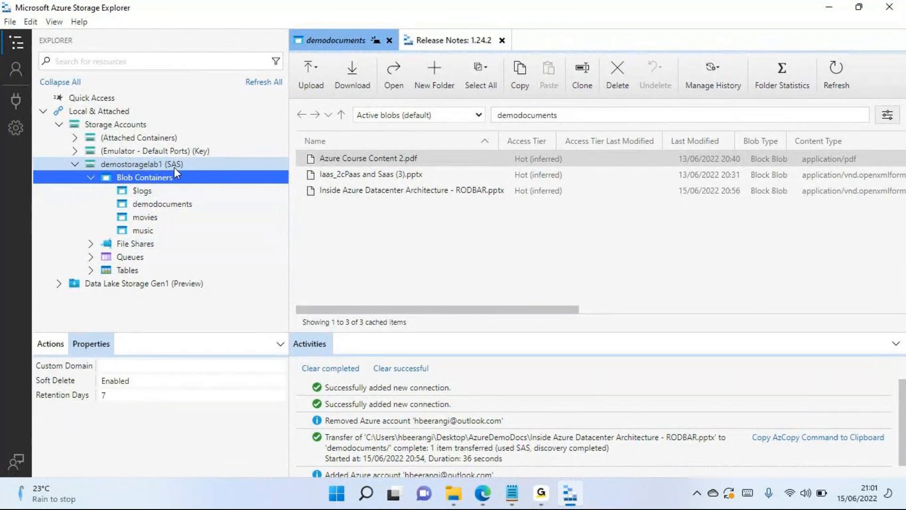
click(150, 164)
click(155, 204)
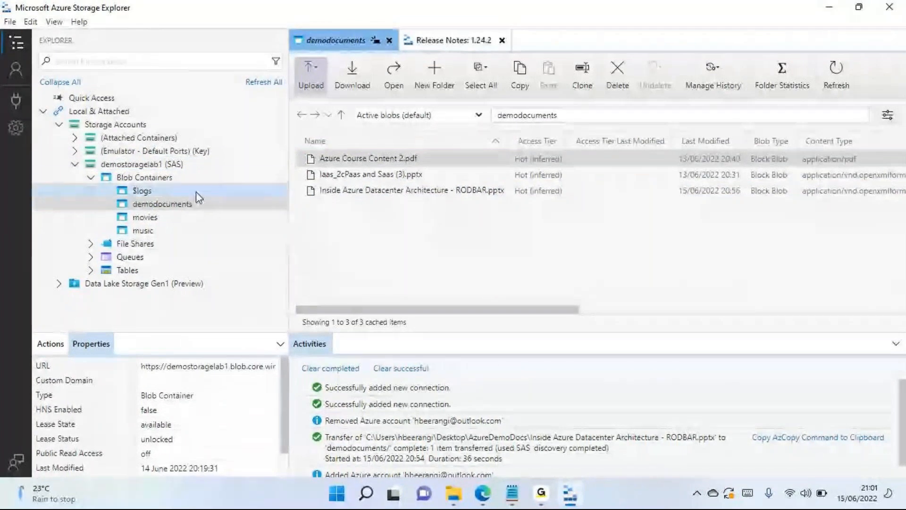
- Detach the demostoragelab1 (SAS) connection from the local Storage Accounts and confirm the removal
click(164, 168)
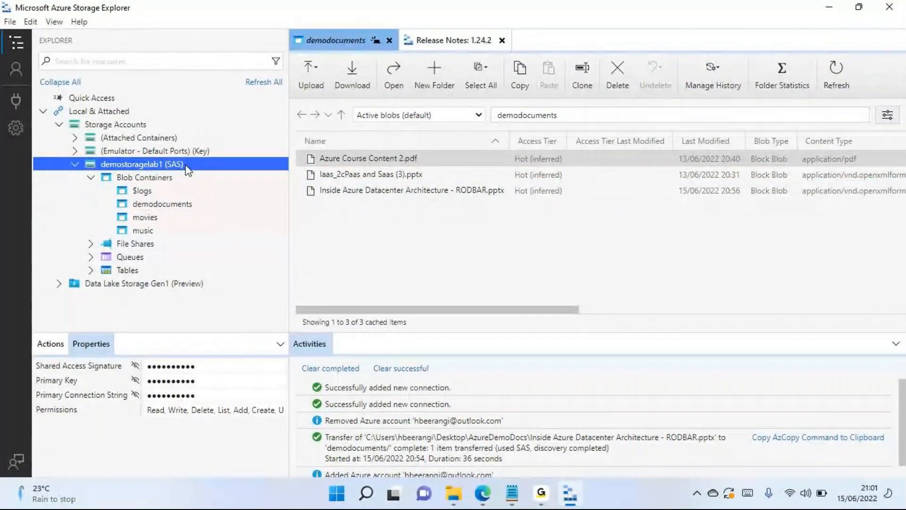
key(Delete)
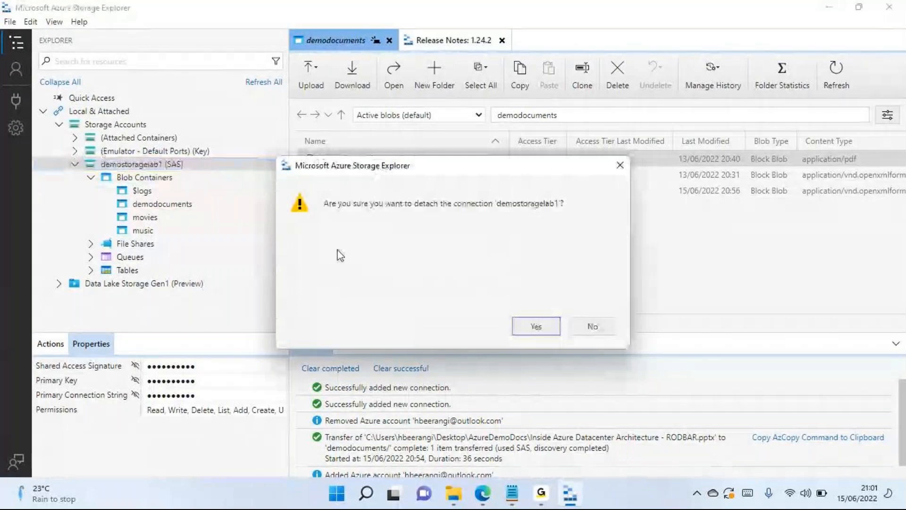
click(538, 329)
- Start a new storage account connection from the local Storage Accounts node, using Connection string (Key or SAS) as the method
right_click(101, 127)
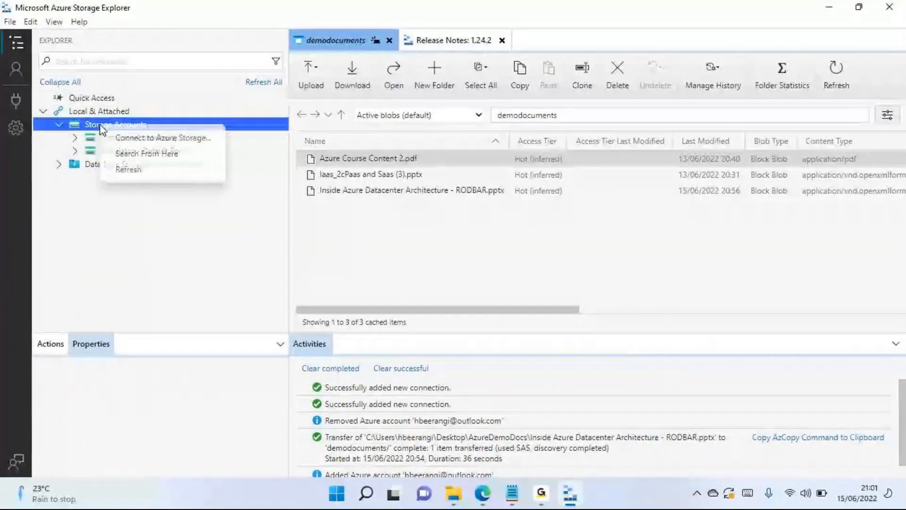
key(Escape)
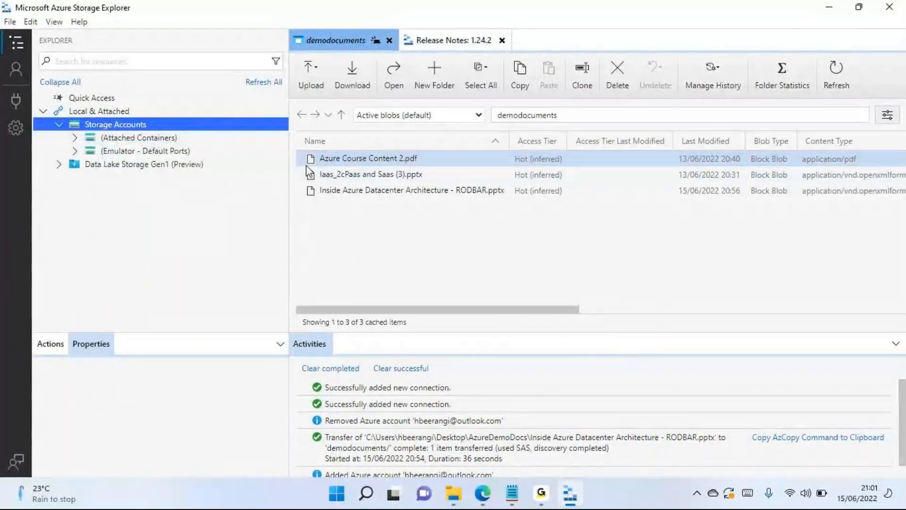
click(395, 197)
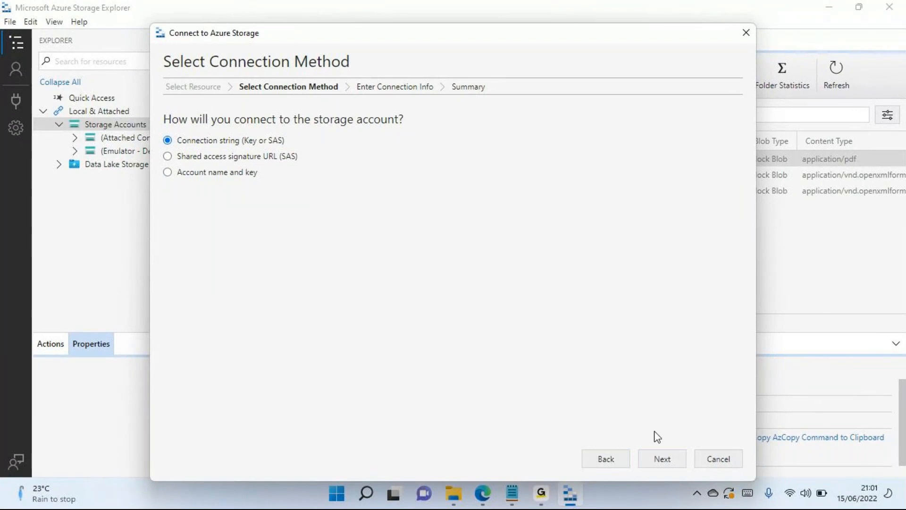
click(664, 461)
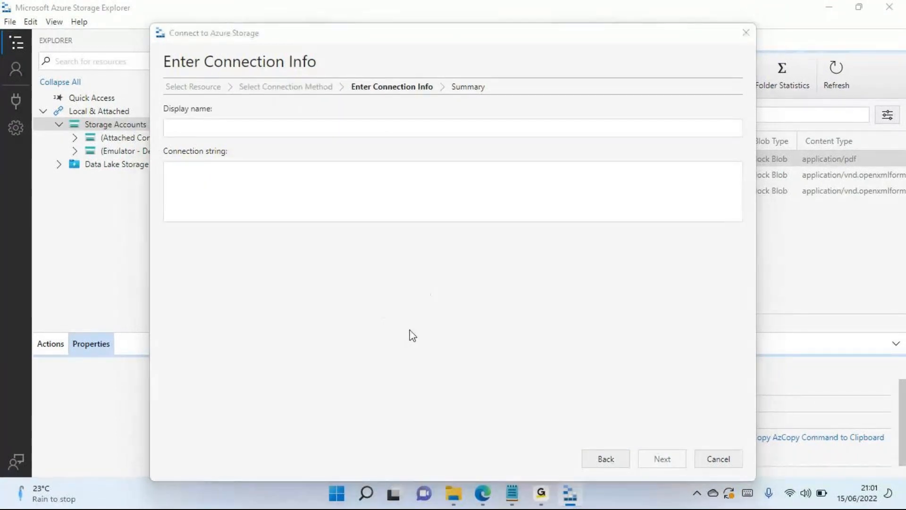
- Copy demostoragelab1's connection string from the Azure portal's Shared access signature page and paste it into the Storage Explorer connection string field
key(alt+Tab)
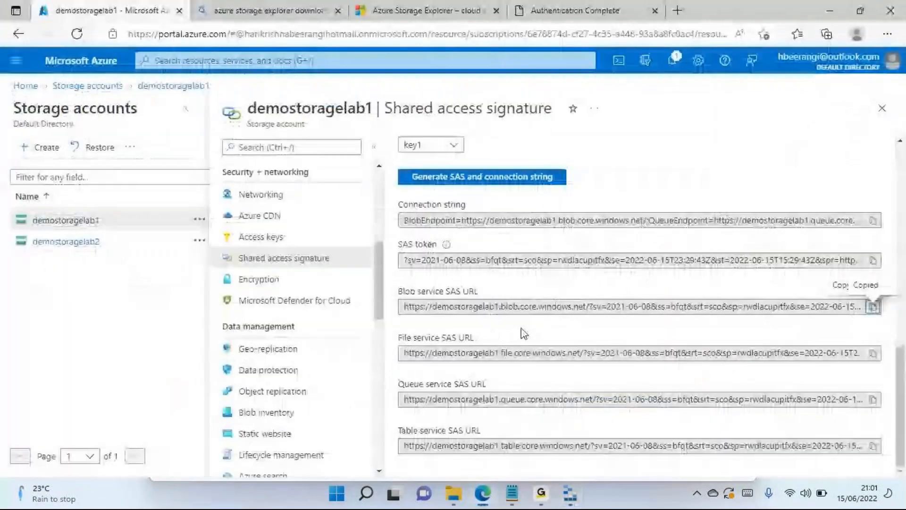
drag(466, 206, 405, 209)
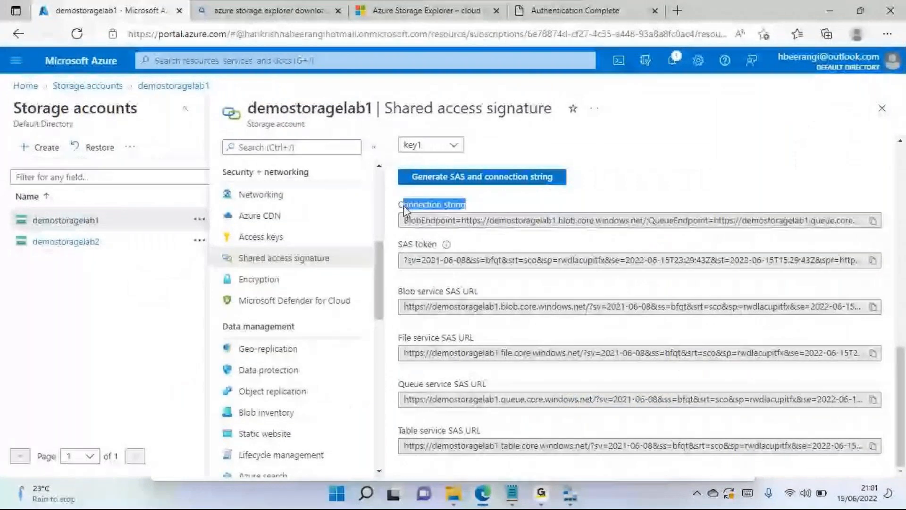
click(873, 220)
key(alt+Tab)
click(223, 210)
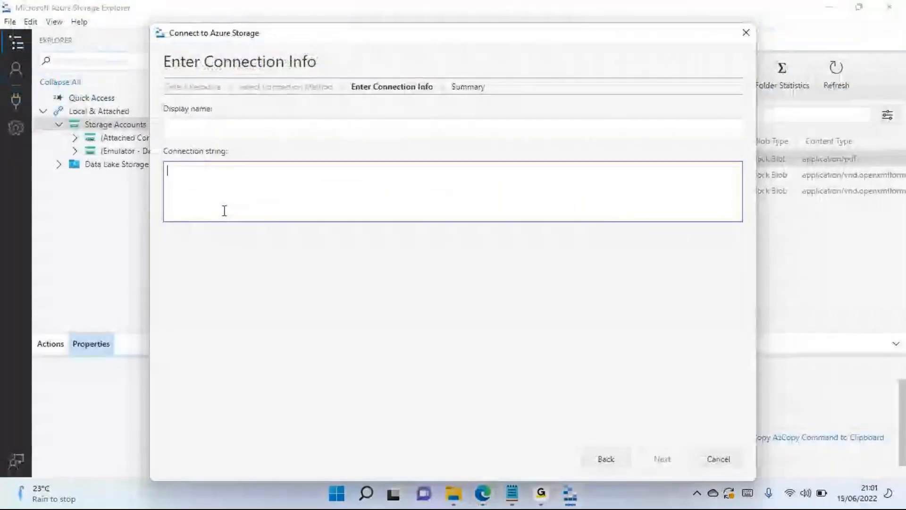
key(ctrl+v)
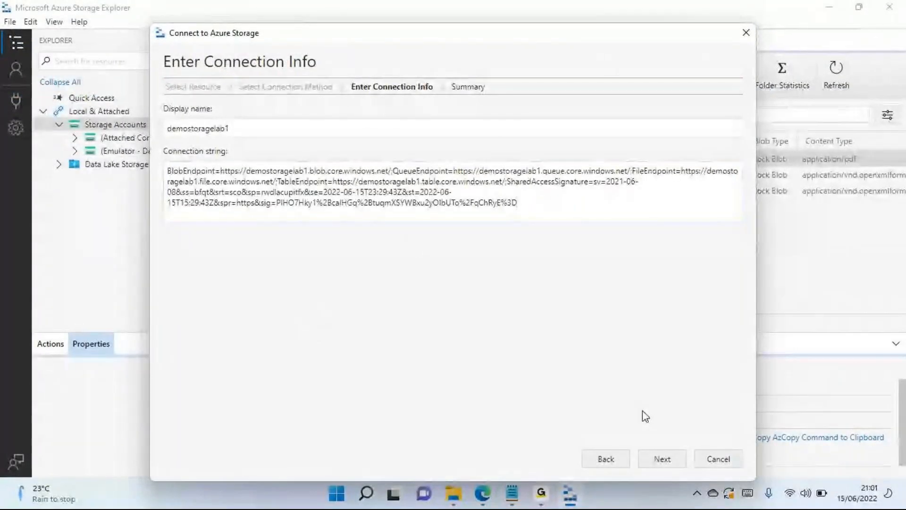
- Check the SAS URL and connection string in the Azure portal, then return to Storage Explorer and complete the demostoragelab1 connection
key(alt+Tab)
double_click(446, 307)
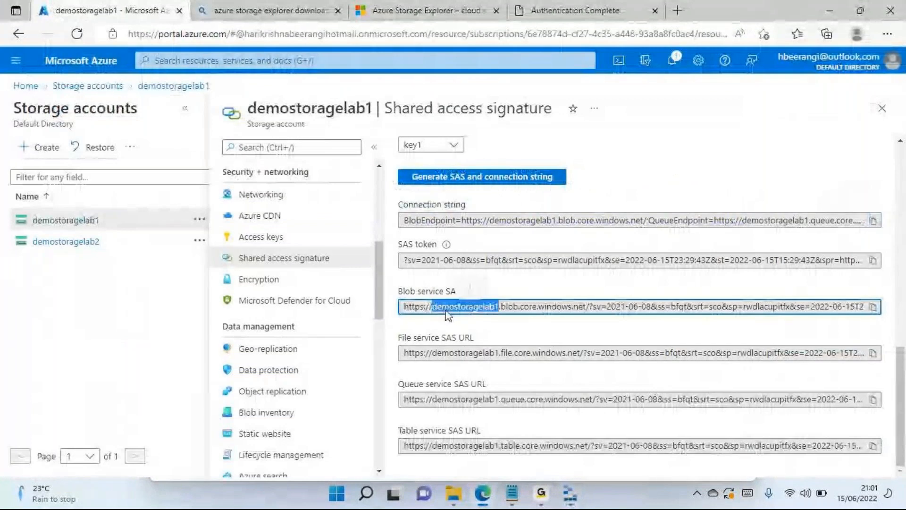
click(438, 223)
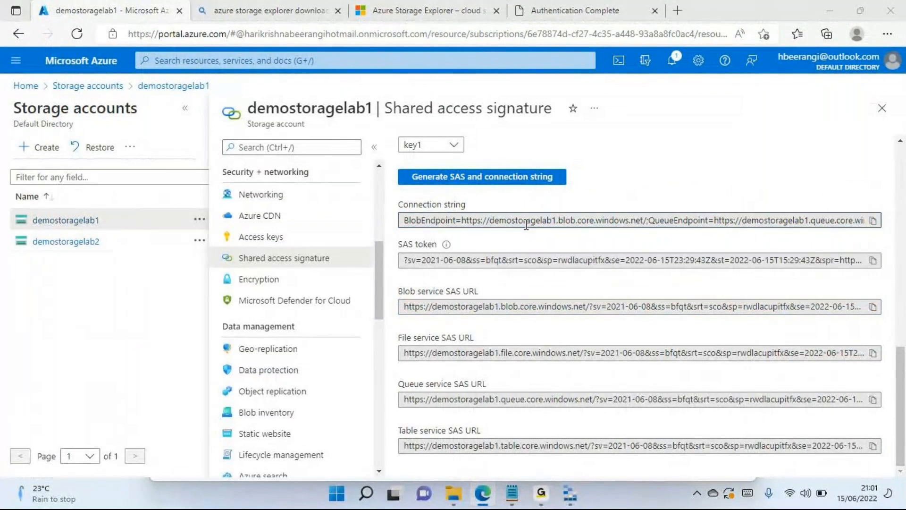
key(alt+Tab)
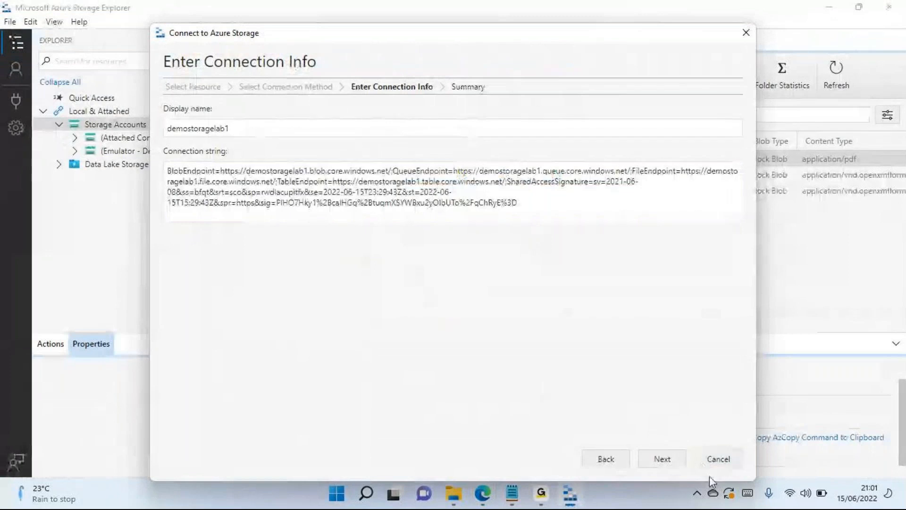
click(663, 461)
click(663, 461)
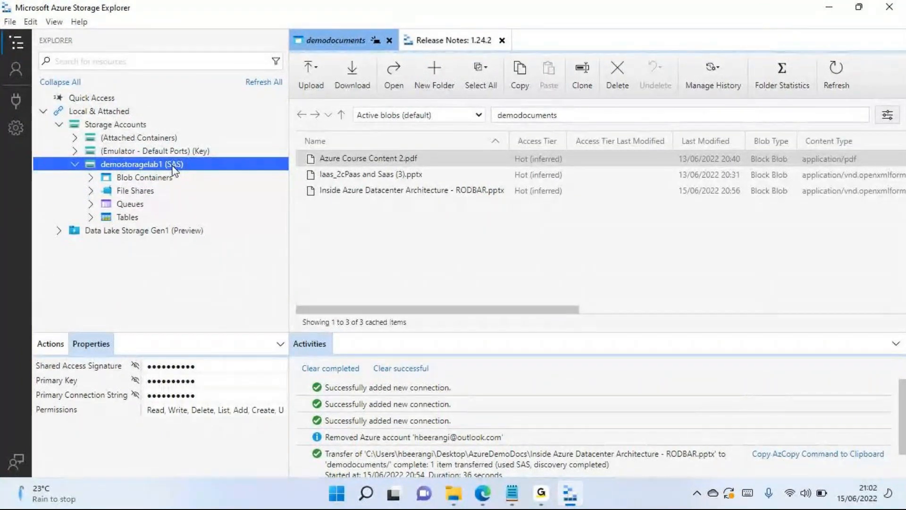
- Detach the demostoragelab1 (SAS) connection from the local Storage Accounts and confirm the removal
right_click(142, 167)
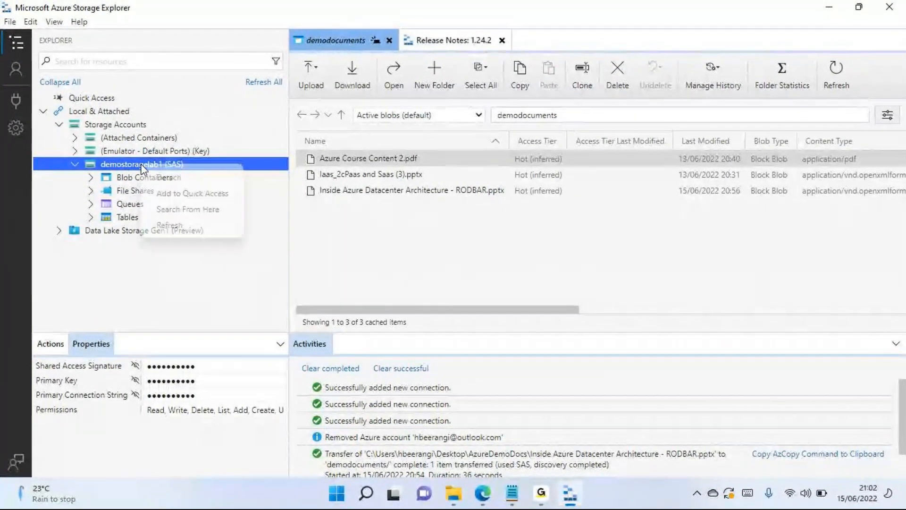
click(200, 175)
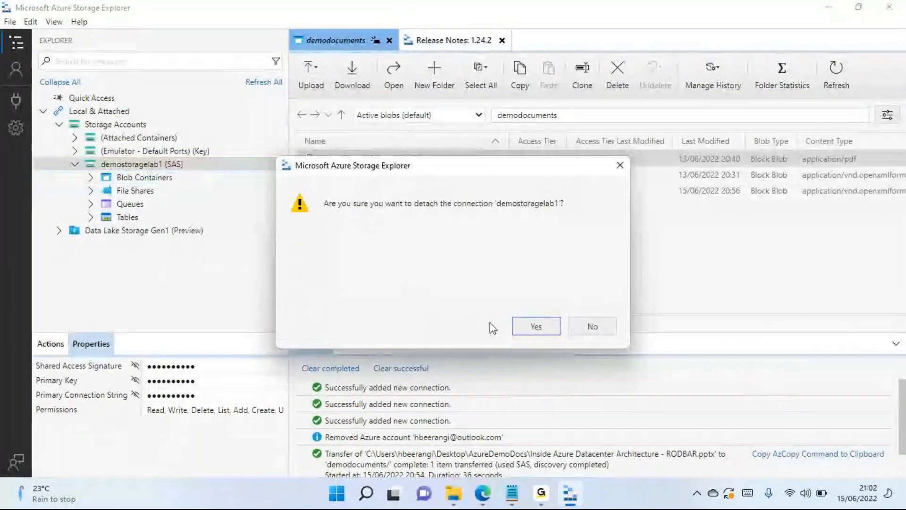
click(536, 327)
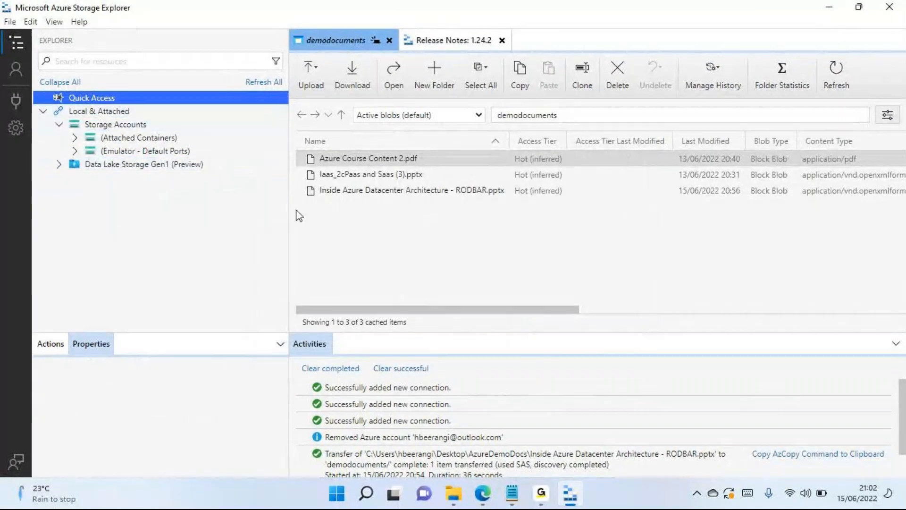
key(alt+Tab)
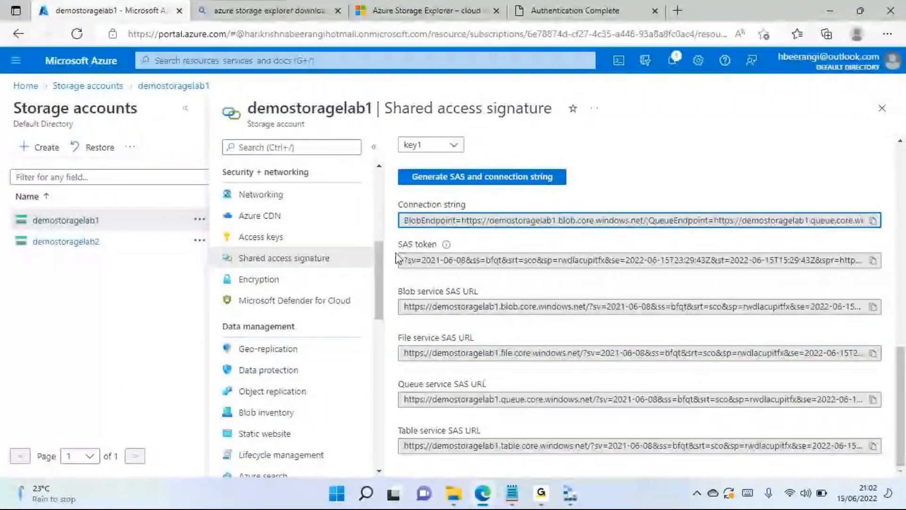
key(alt+Tab)
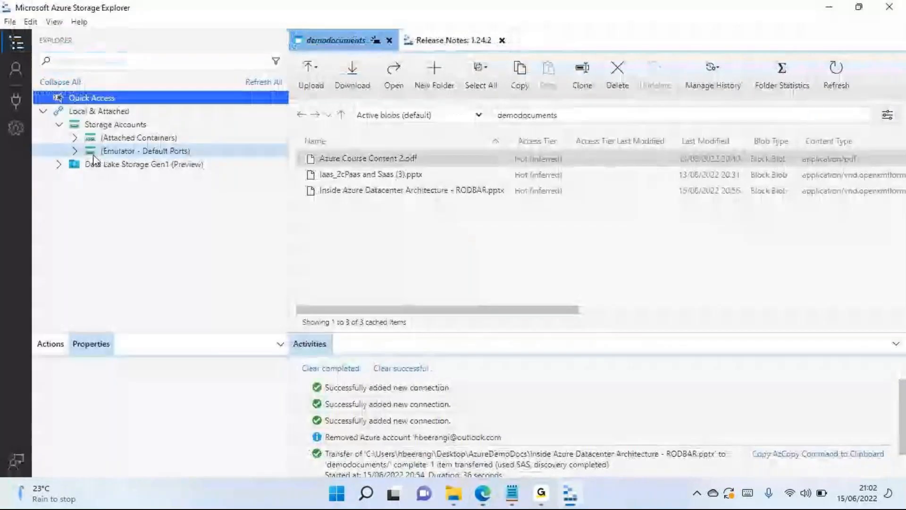
- Start an Azure Storage connection from the local Storage Accounts node, view the Blob container connection methods, and return to the resource selection
click(112, 125)
right_click(113, 124)
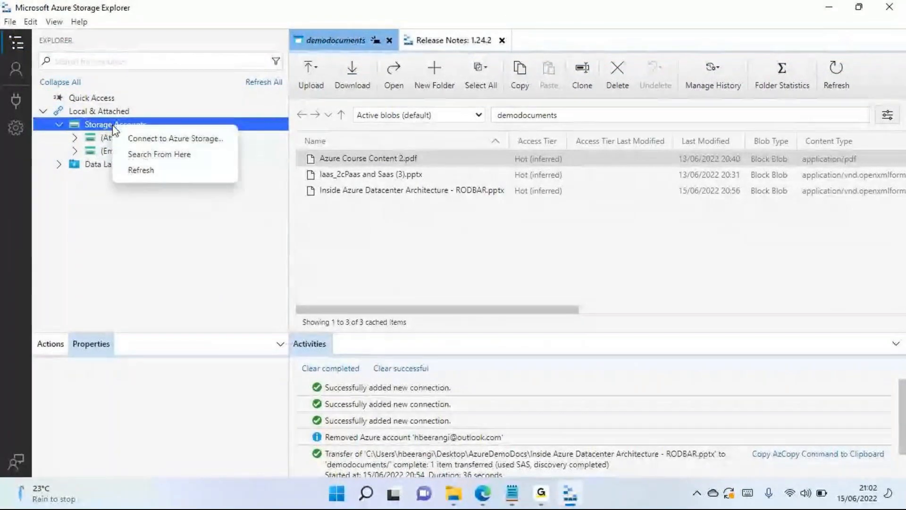
click(145, 139)
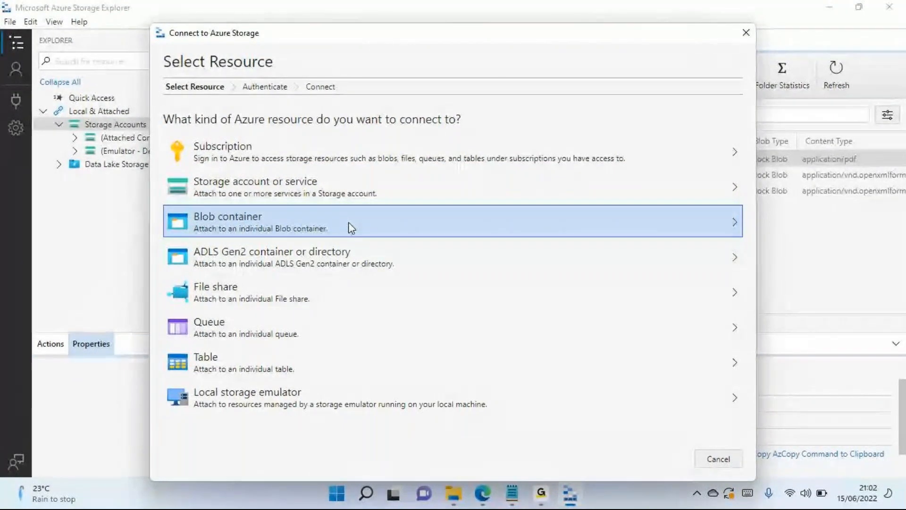
click(373, 228)
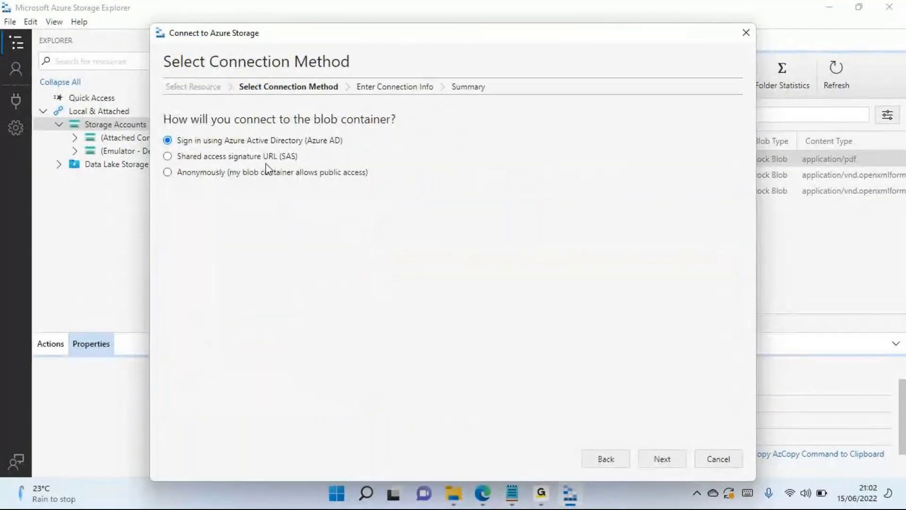
click(273, 138)
click(604, 459)
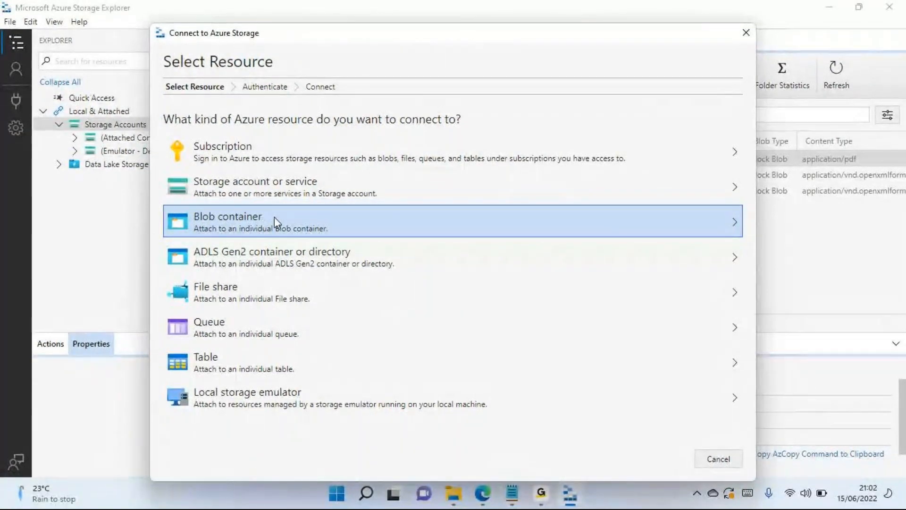
- Review the Azure AD, shared access signature URL and anonymous options for connecting to a blob container, and cancel the connection
click(289, 223)
click(259, 159)
click(260, 178)
click(263, 161)
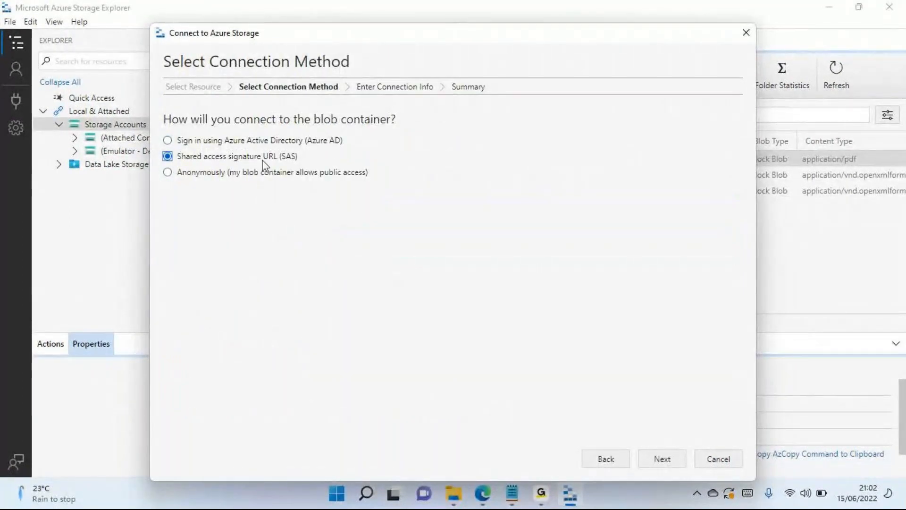
click(265, 173)
click(265, 161)
click(265, 174)
click(279, 144)
click(714, 461)
- Reopen the Azure Storage connection dialog from the local Storage Accounts node and reposition its window
right_click(187, 126)
click(221, 135)
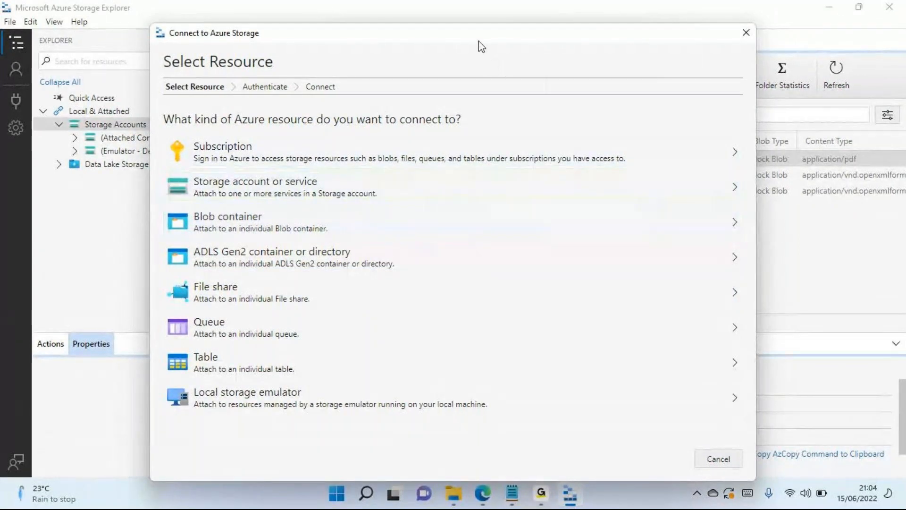
drag(482, 36, 371, 35)
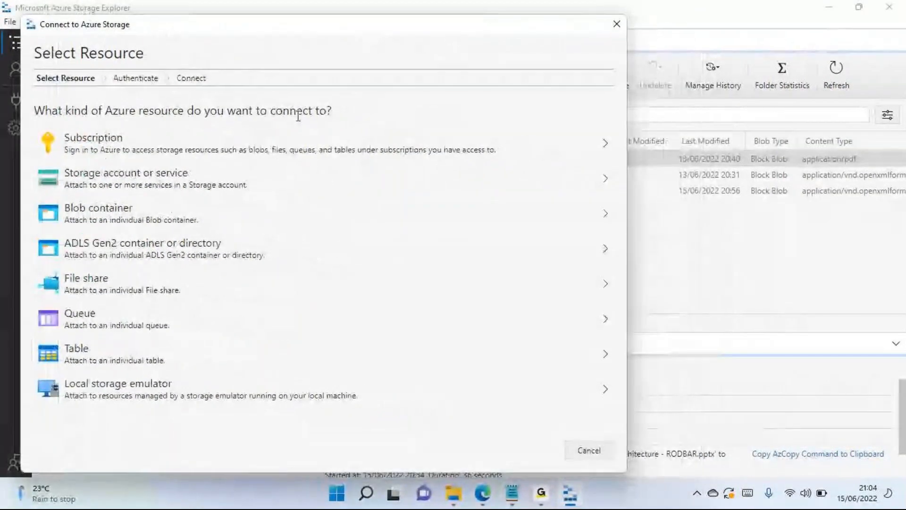